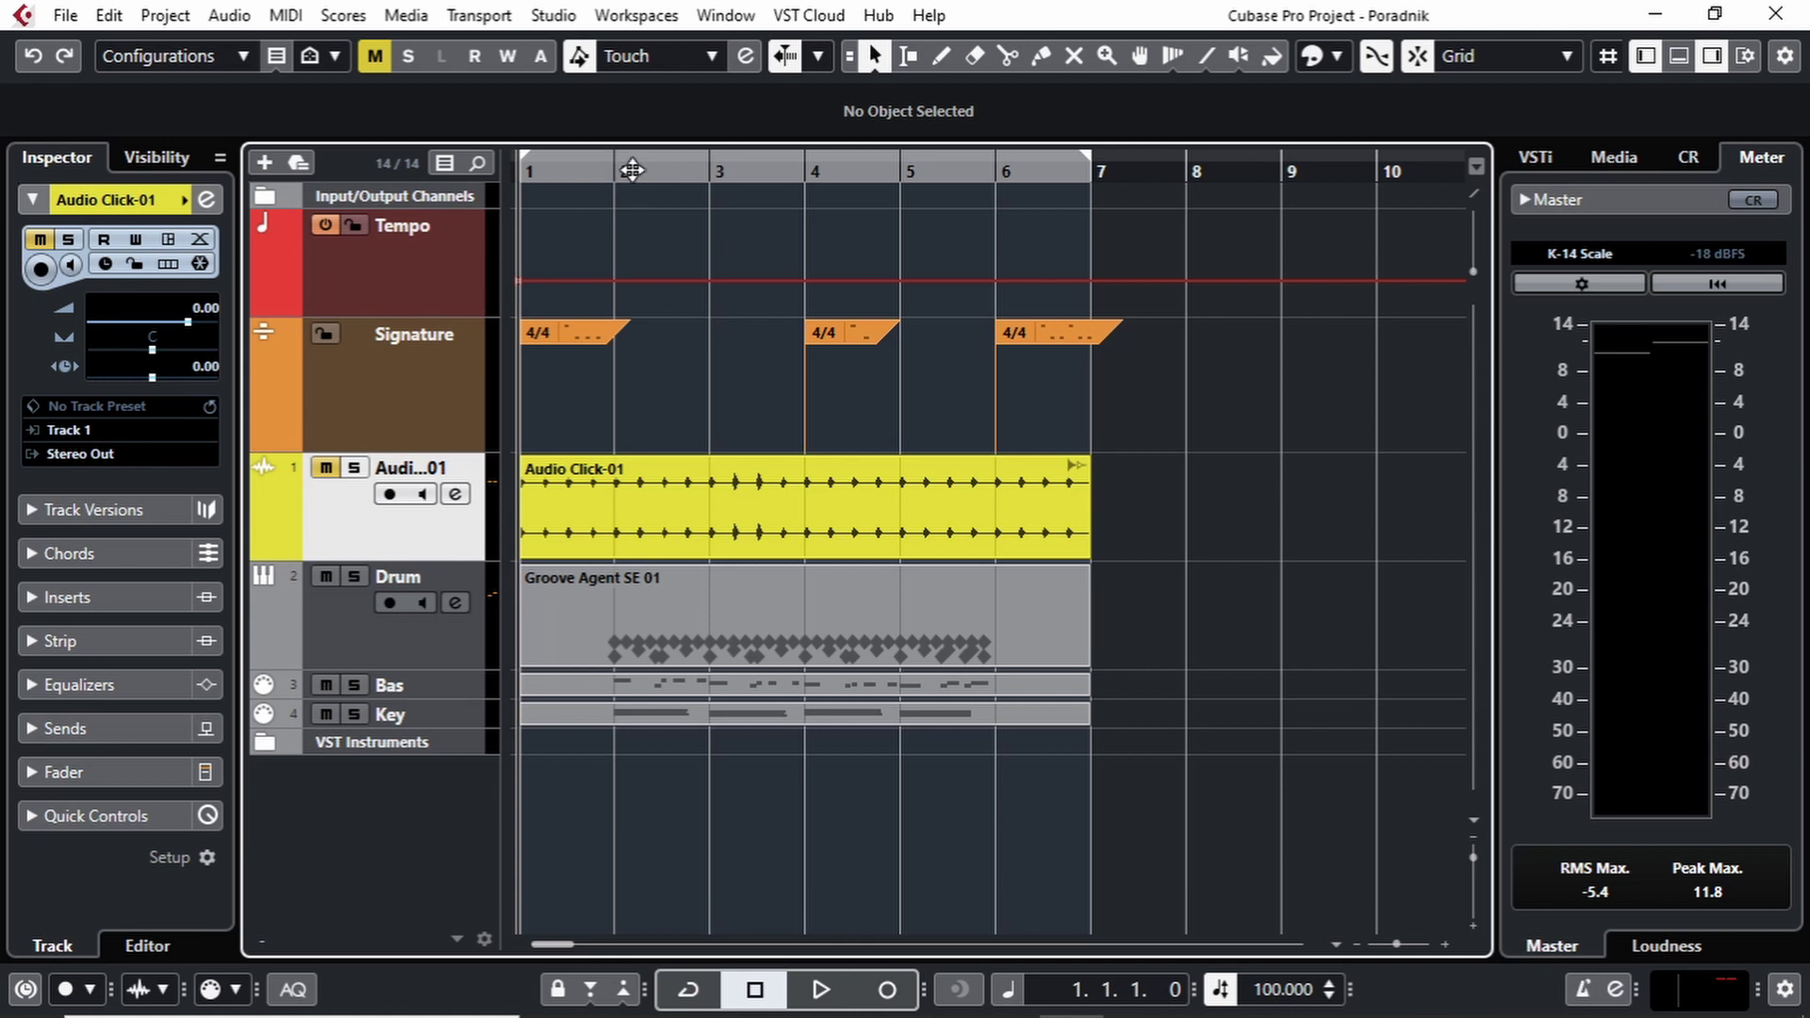
Review the ruler's time formats, the toolbar setup options, and the available Snap and Grid Type choices without changing any.
right_click(633, 169)
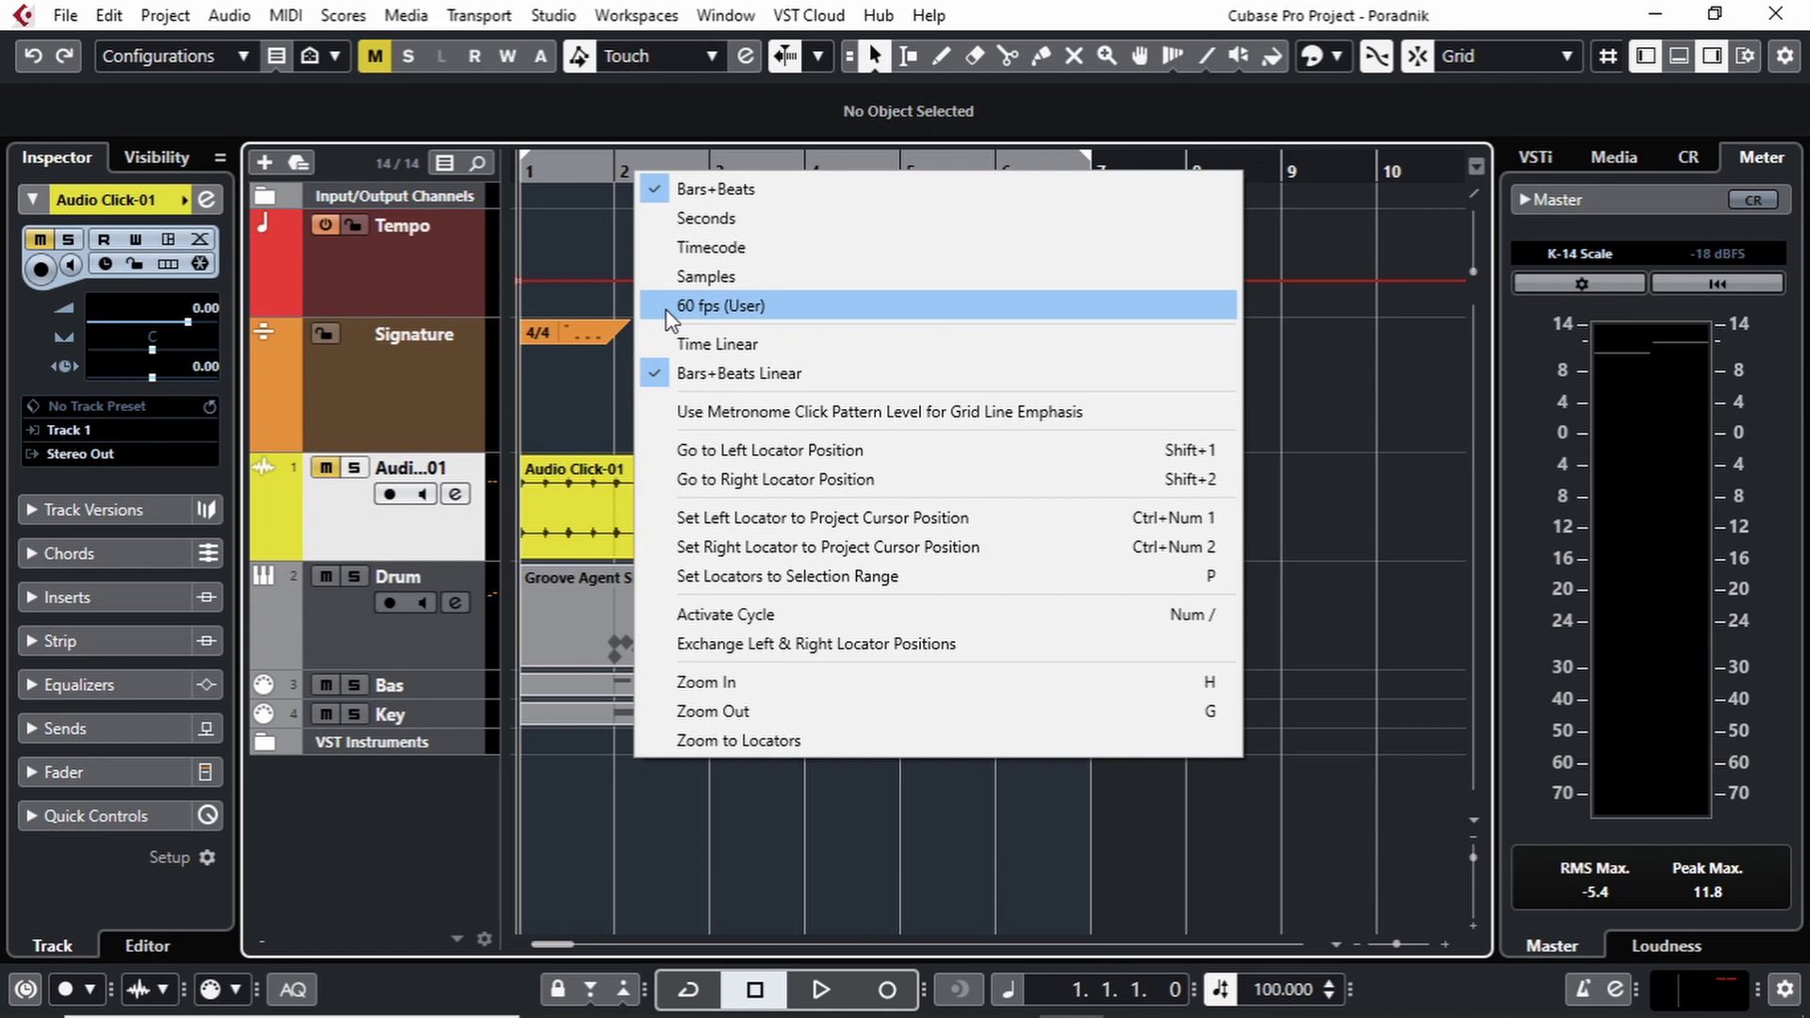
click(1362, 364)
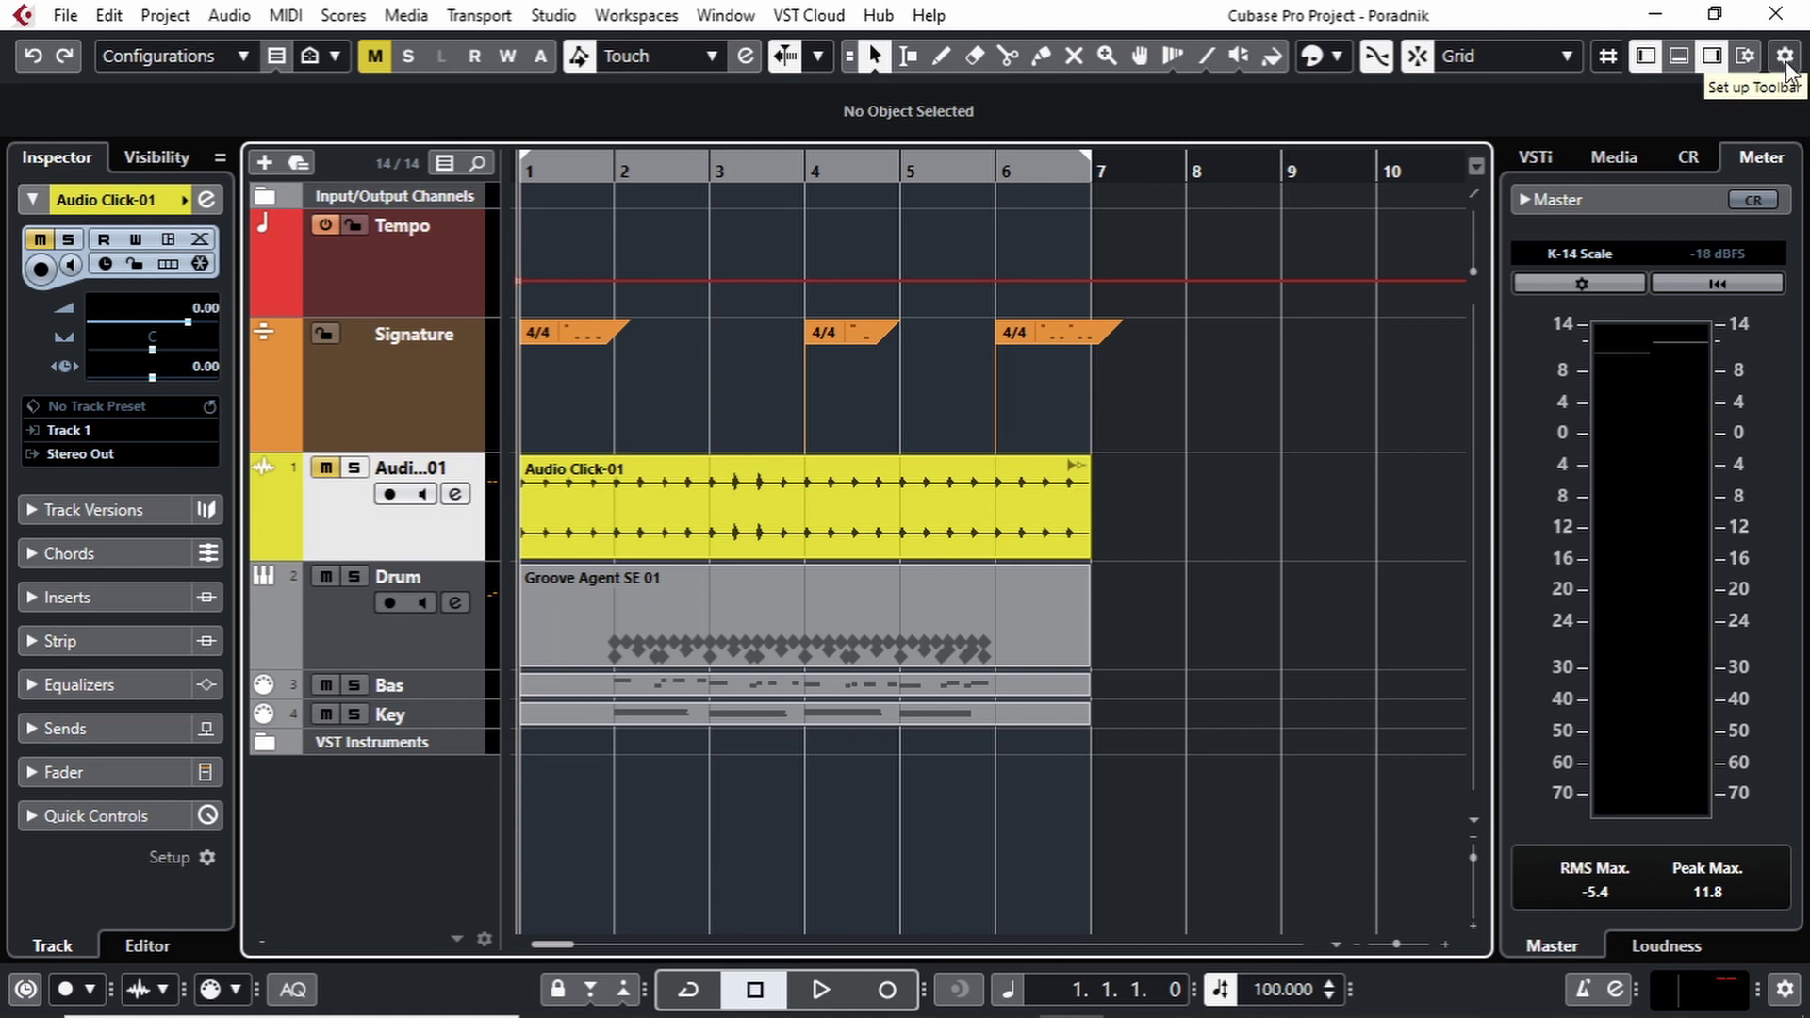
click(1785, 60)
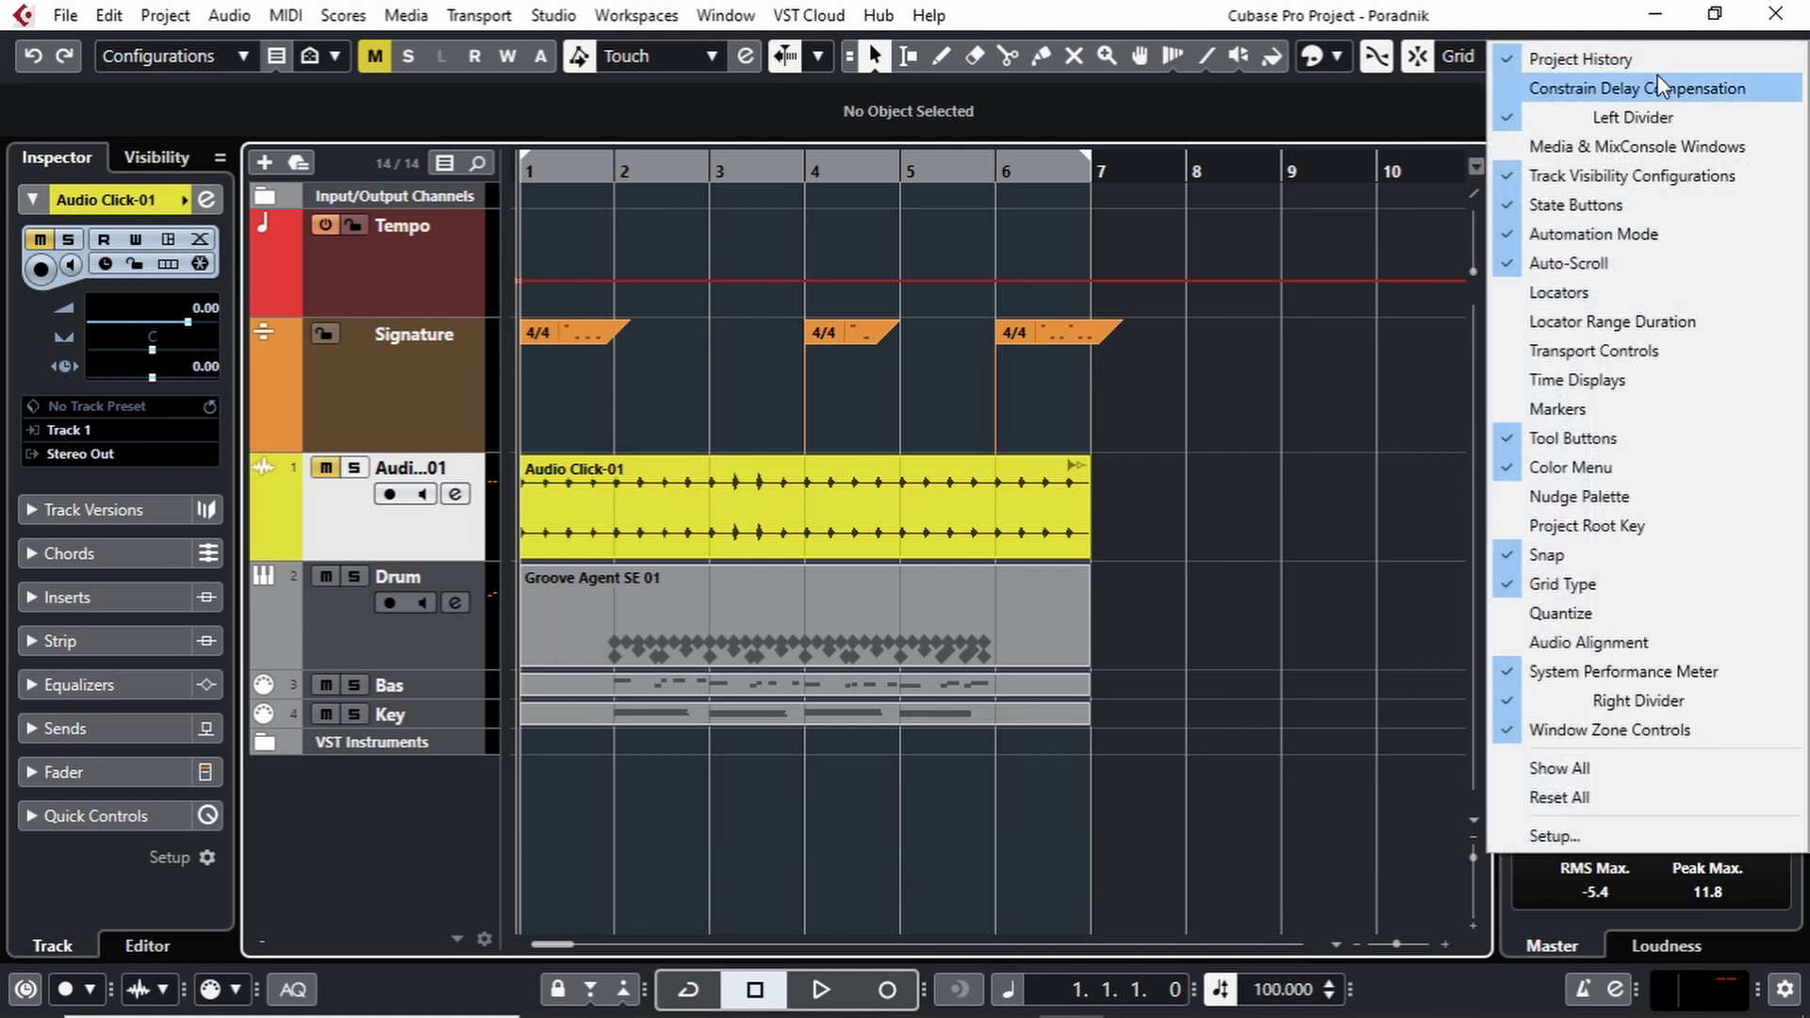
click(1434, 80)
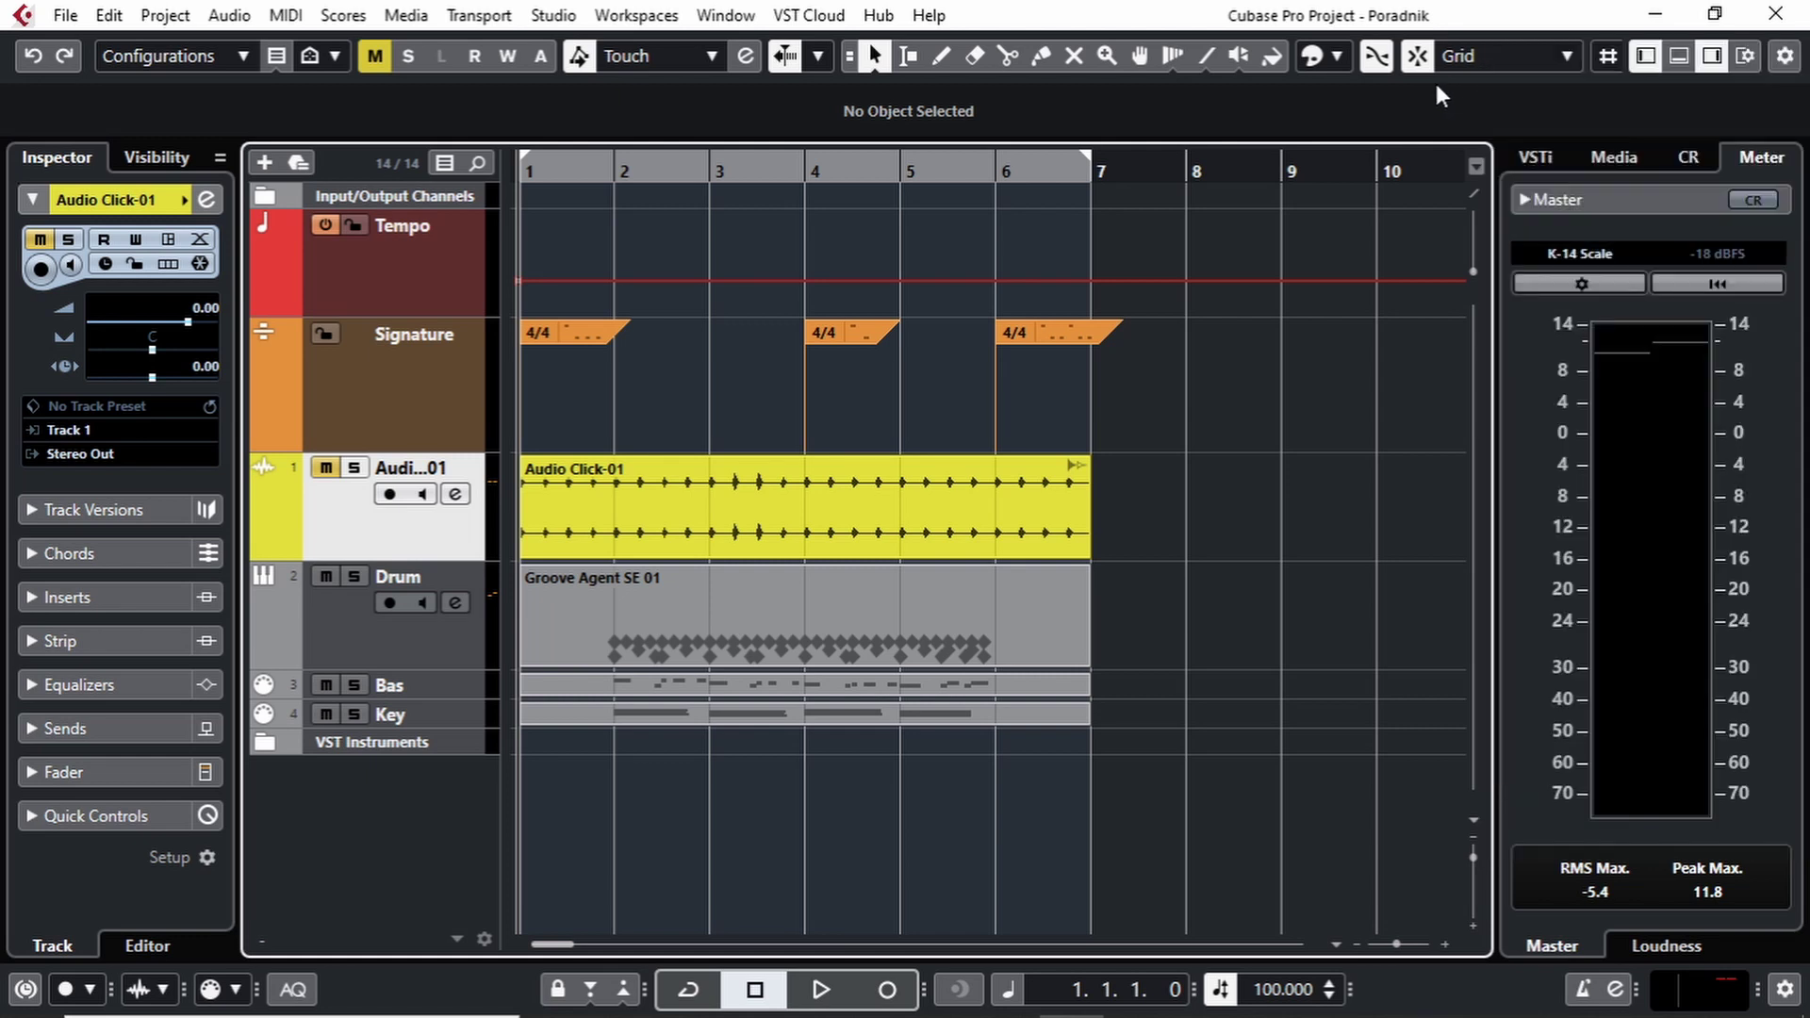
click(1568, 58)
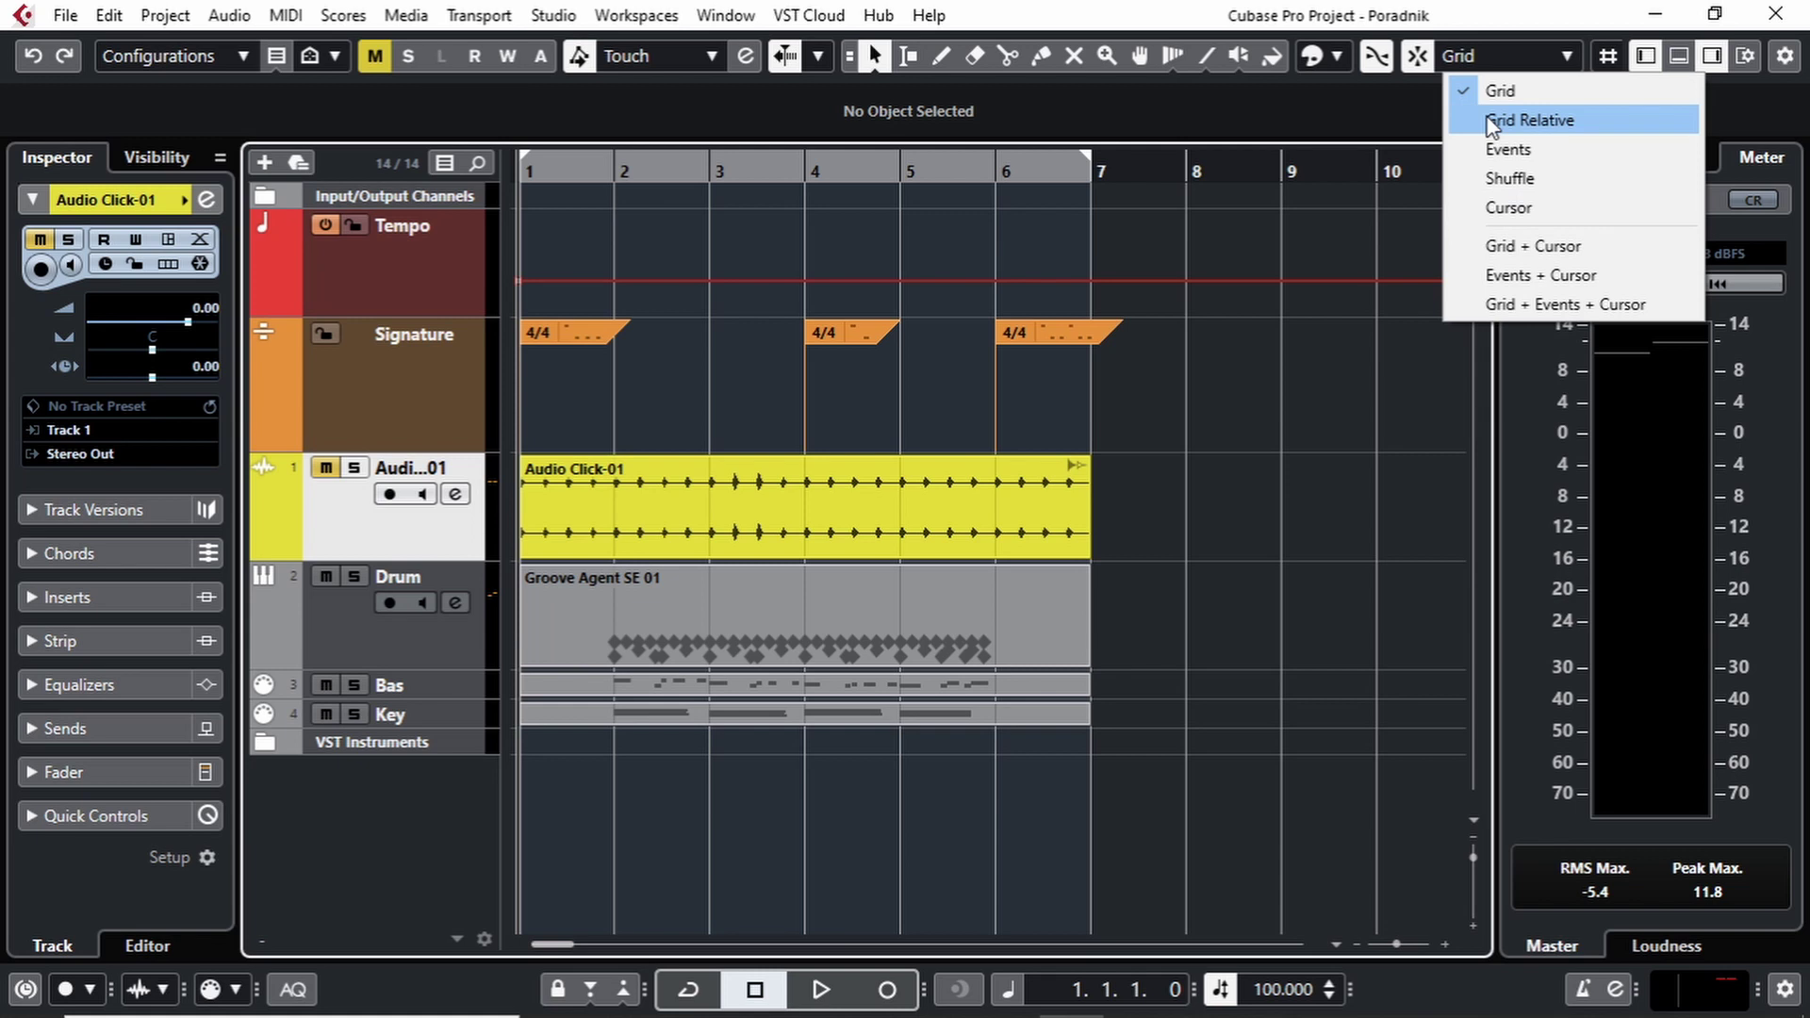
click(1421, 109)
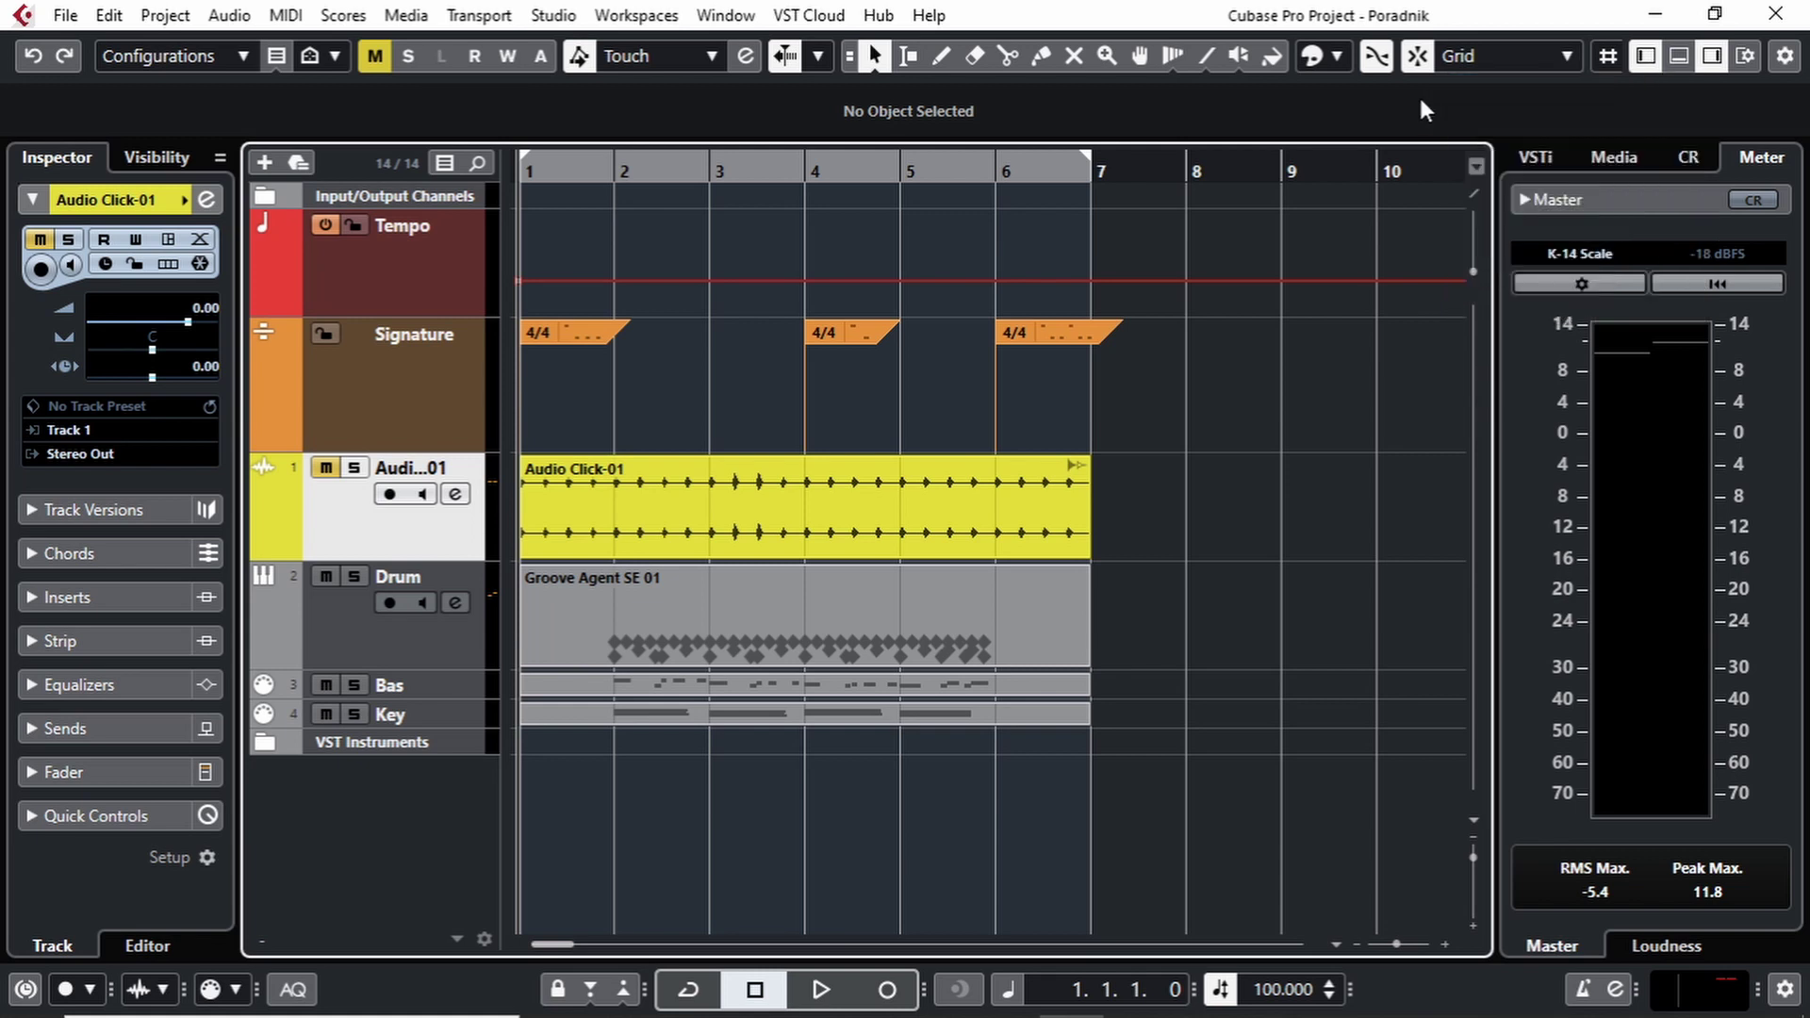
click(1609, 59)
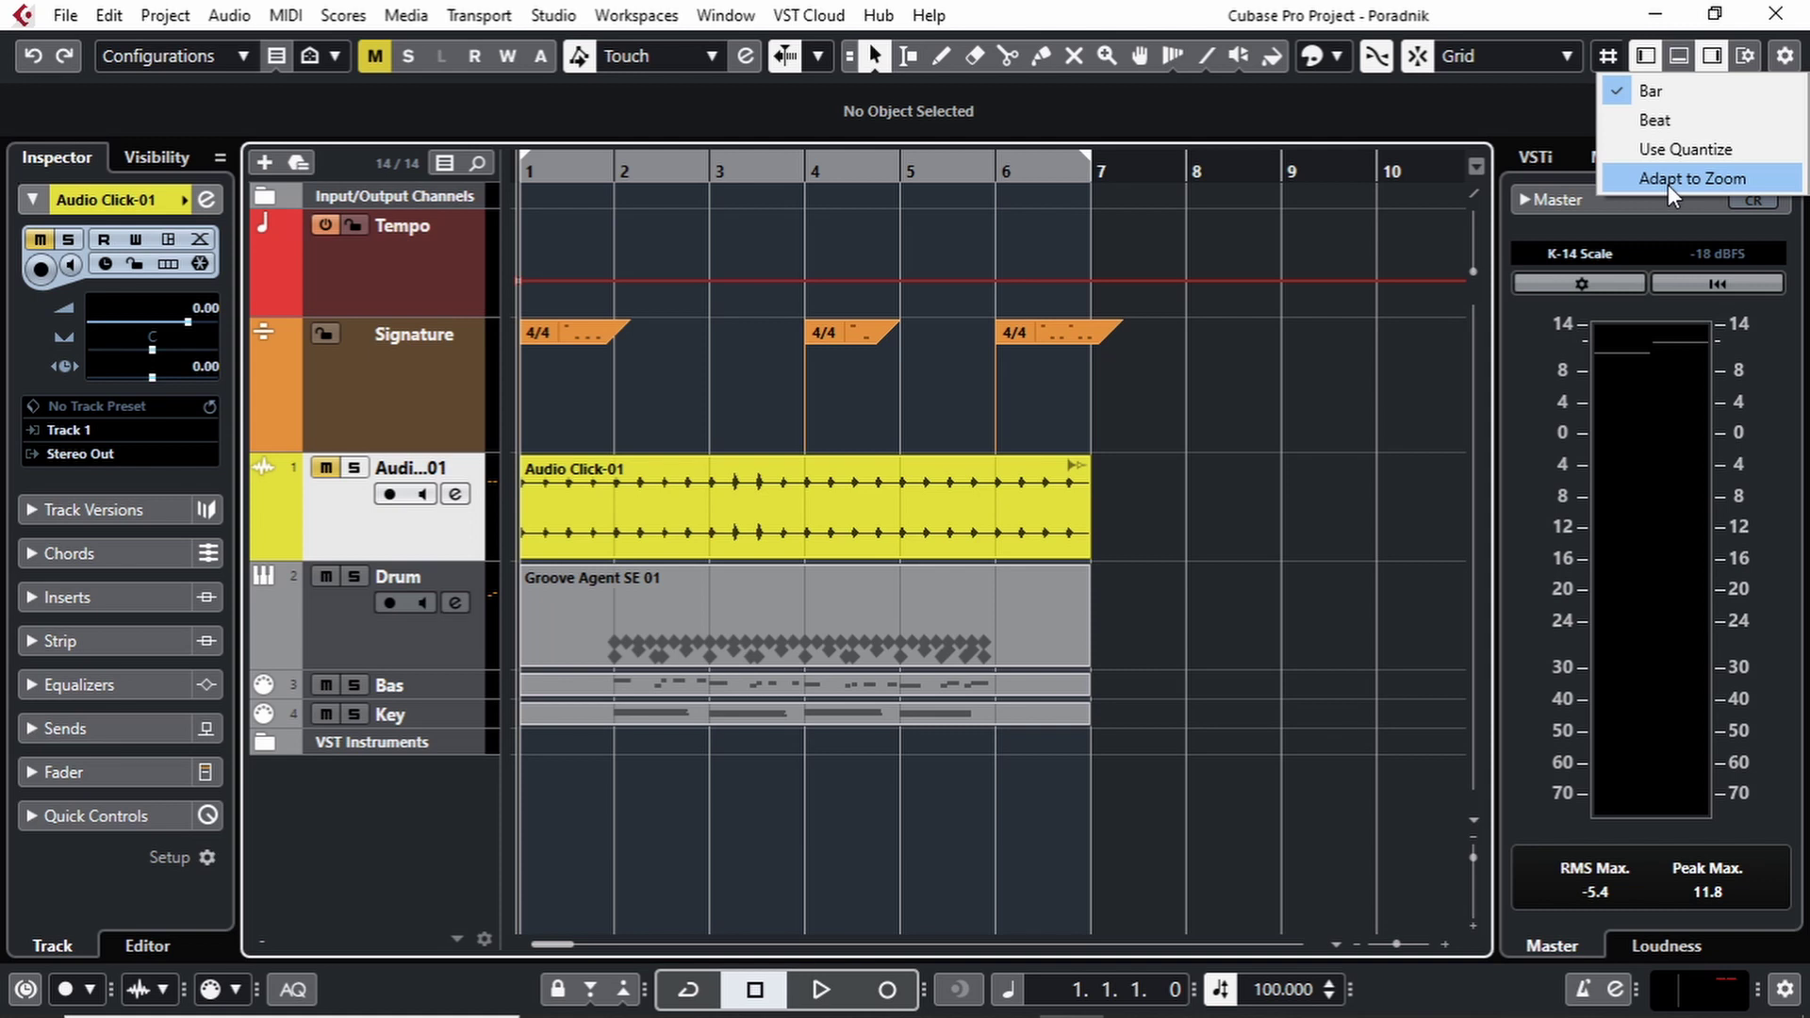
click(1524, 112)
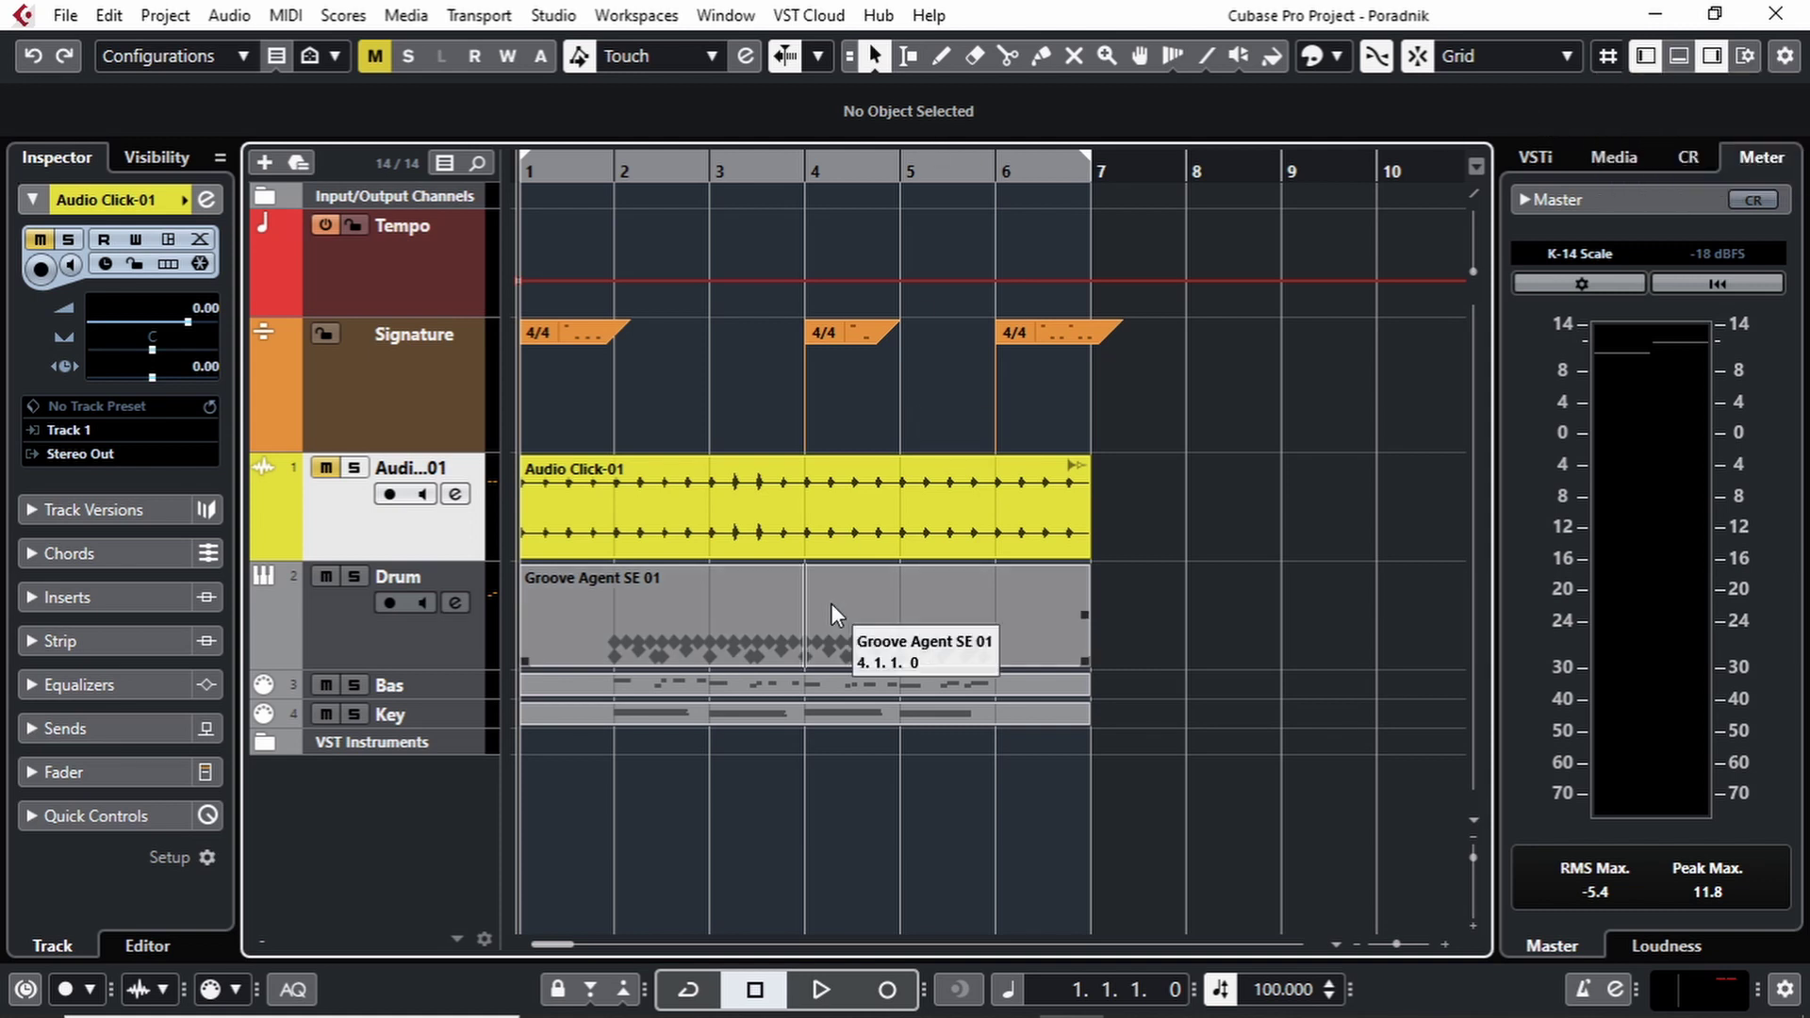
Examine how the grid line spacing in the project changes between wide and close horizontal zoom levels.
key(h)
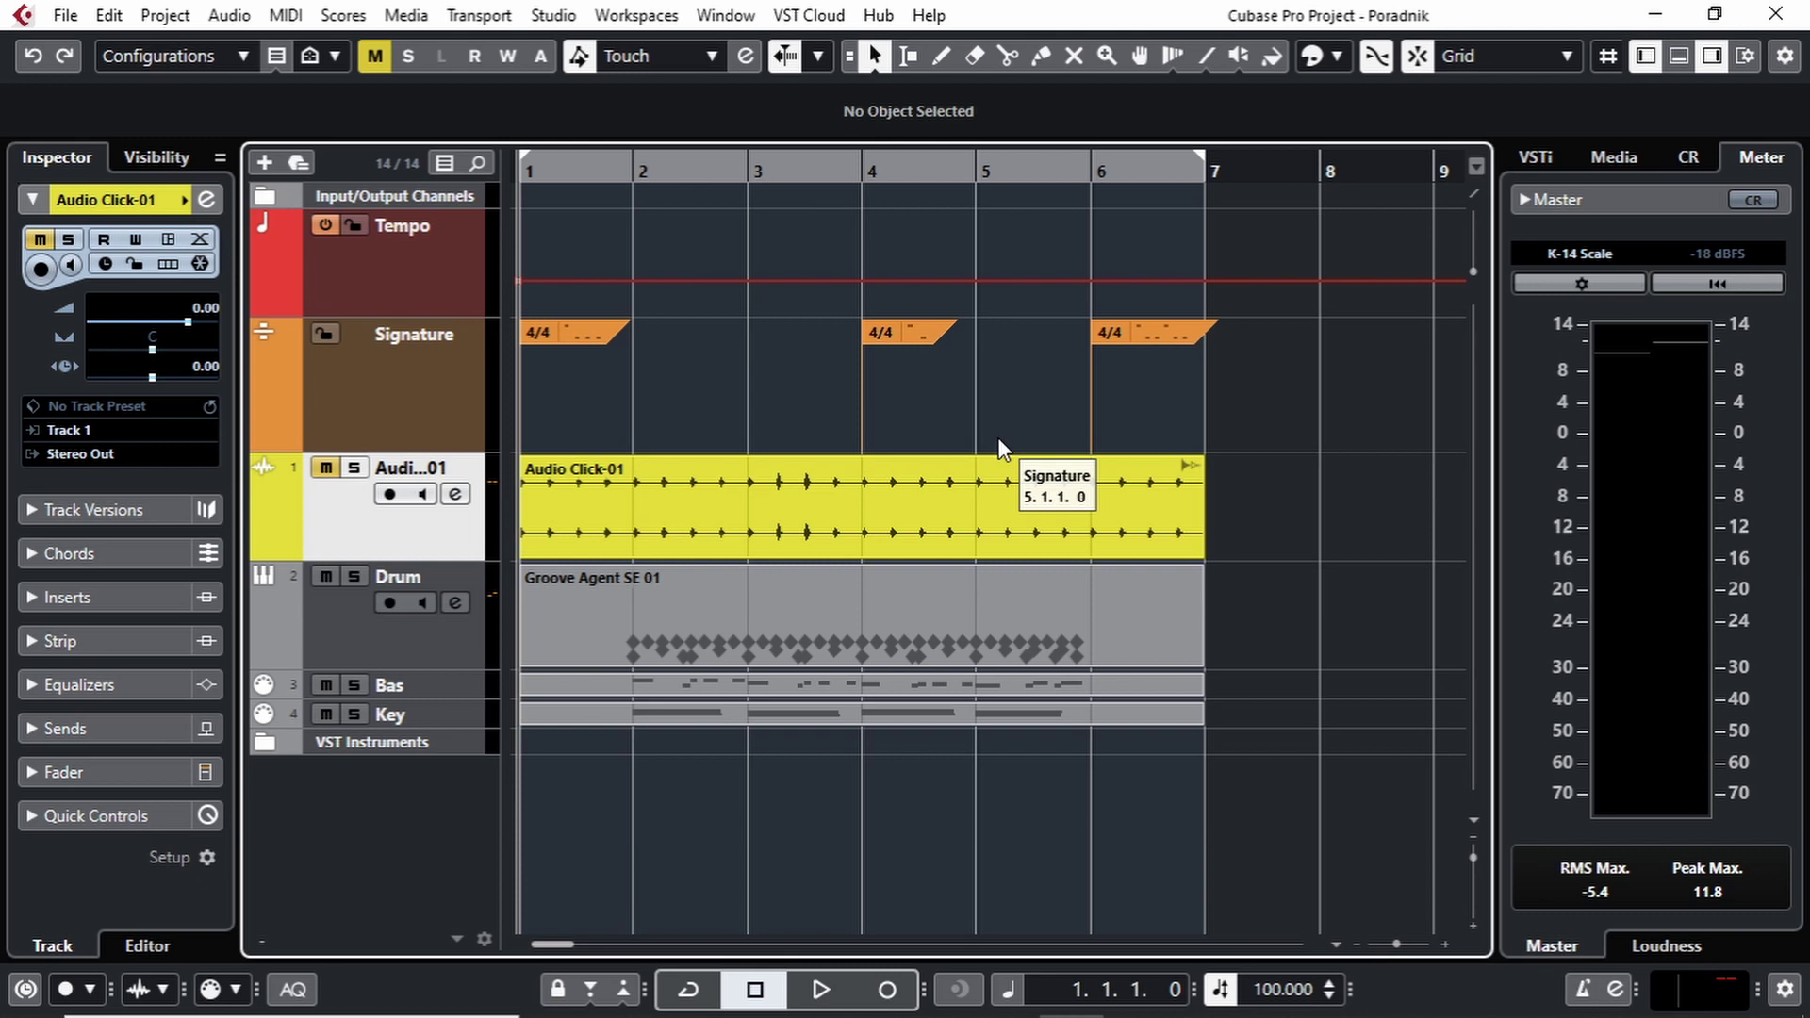
key(g)
key(g)
key(g)
key(g)
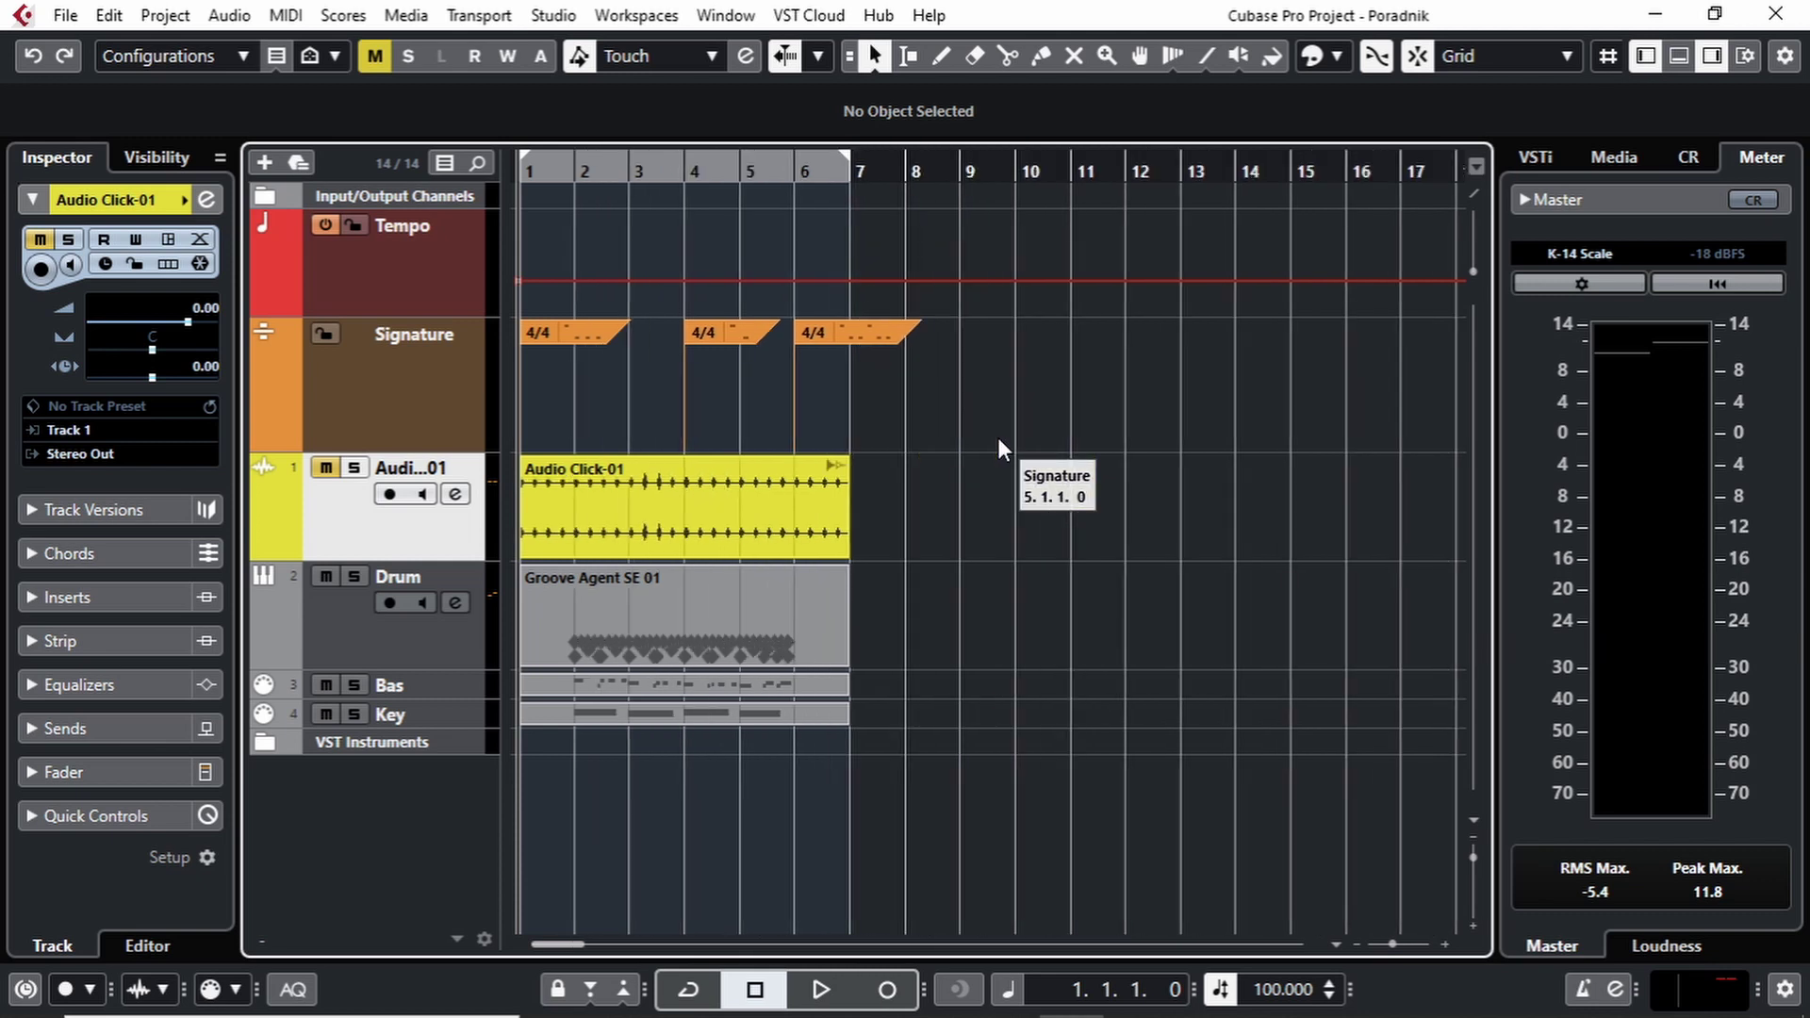
key(g)
key(g)
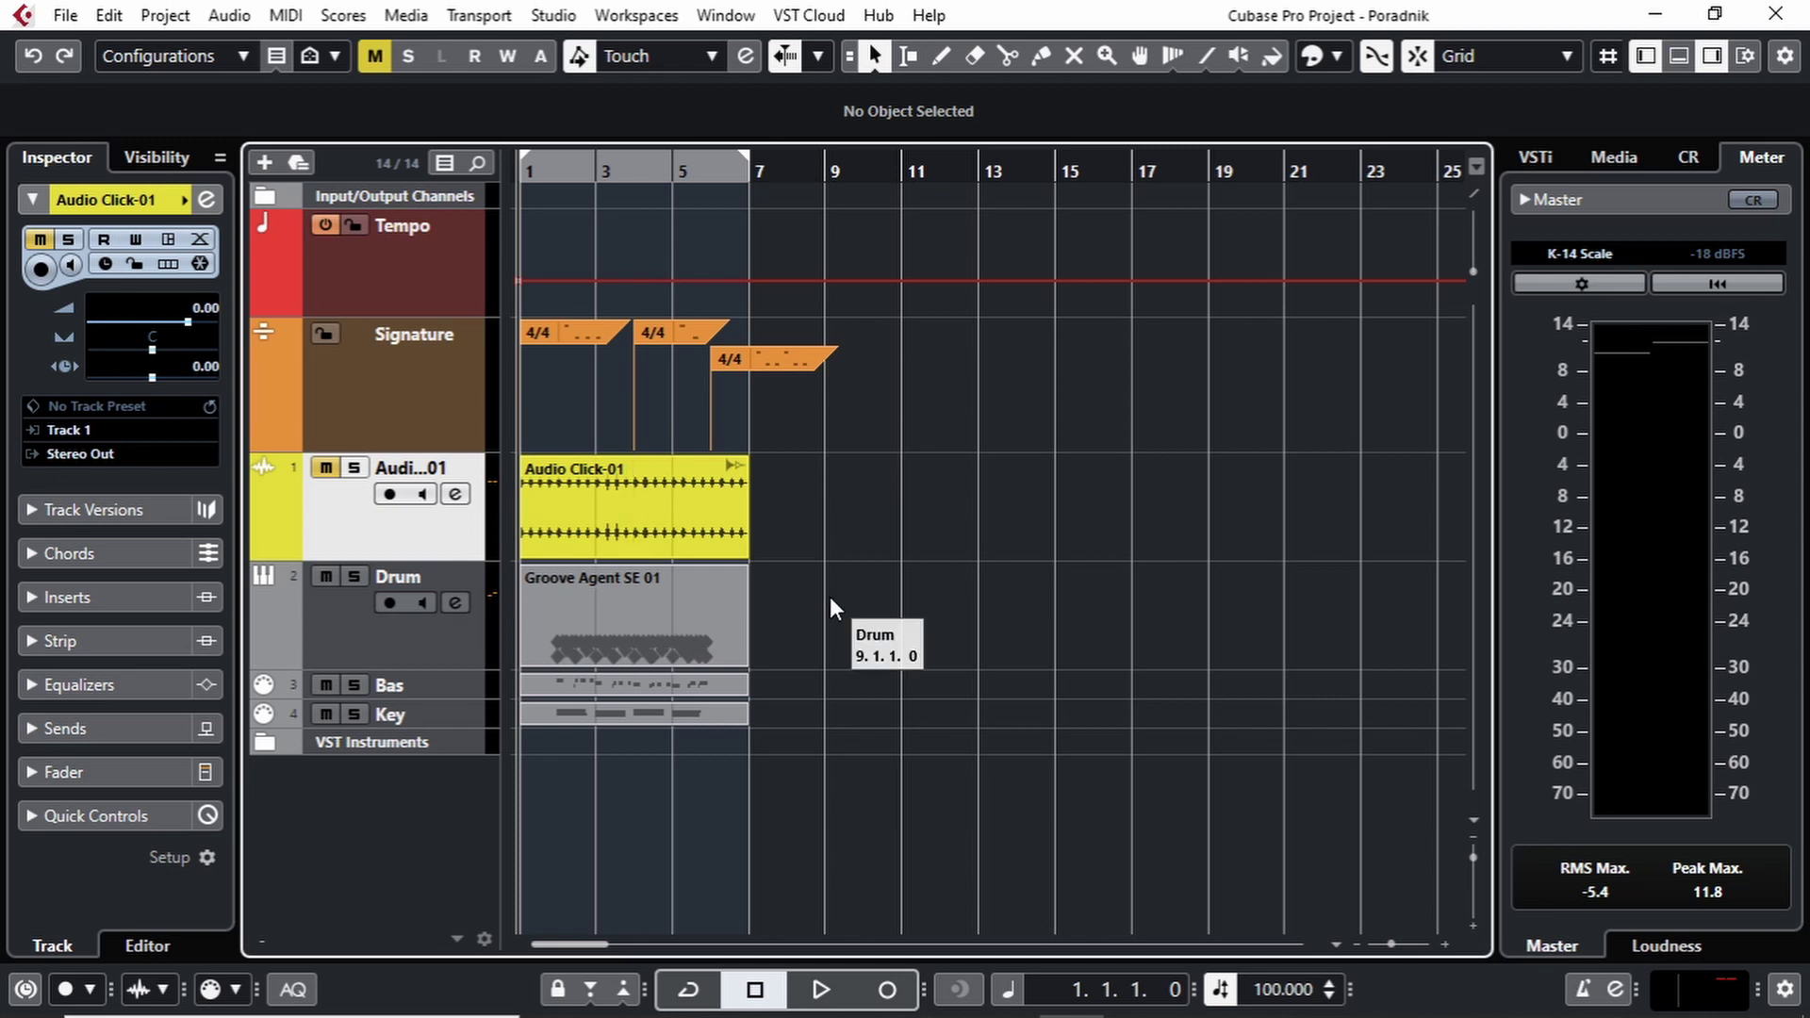
key(h)
key(h)
key(h)
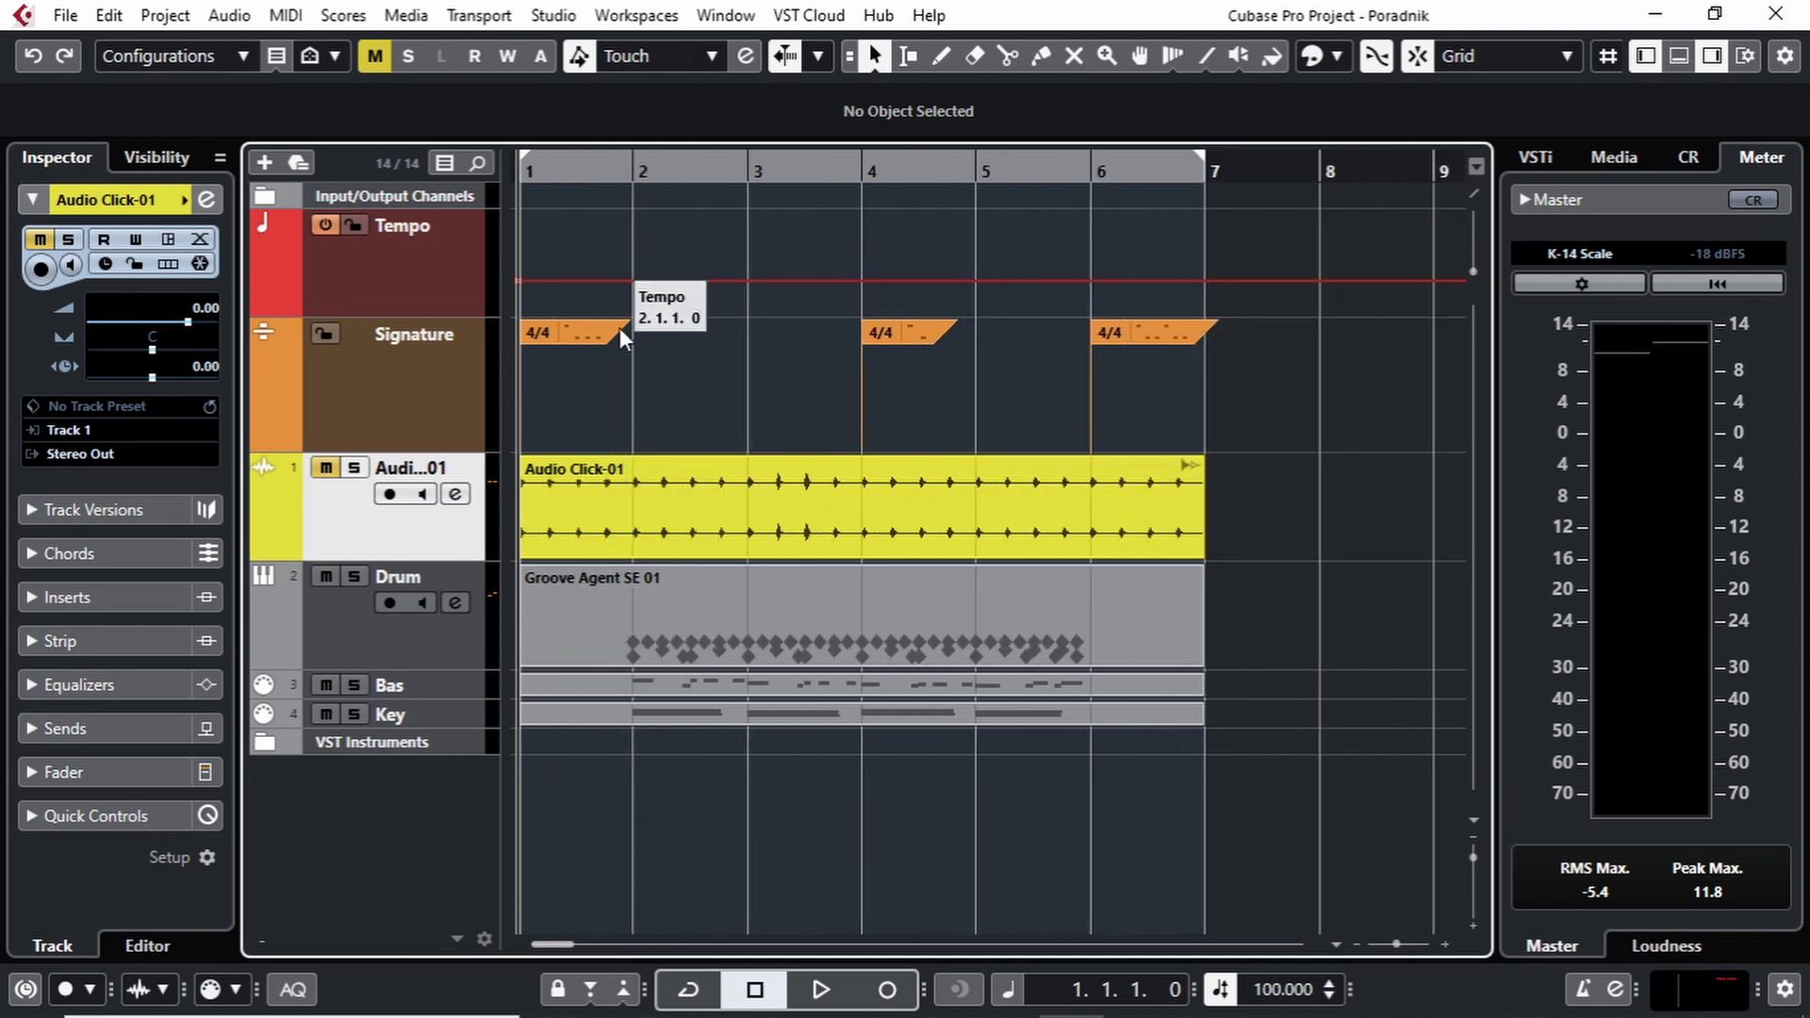
key(h)
key(h)
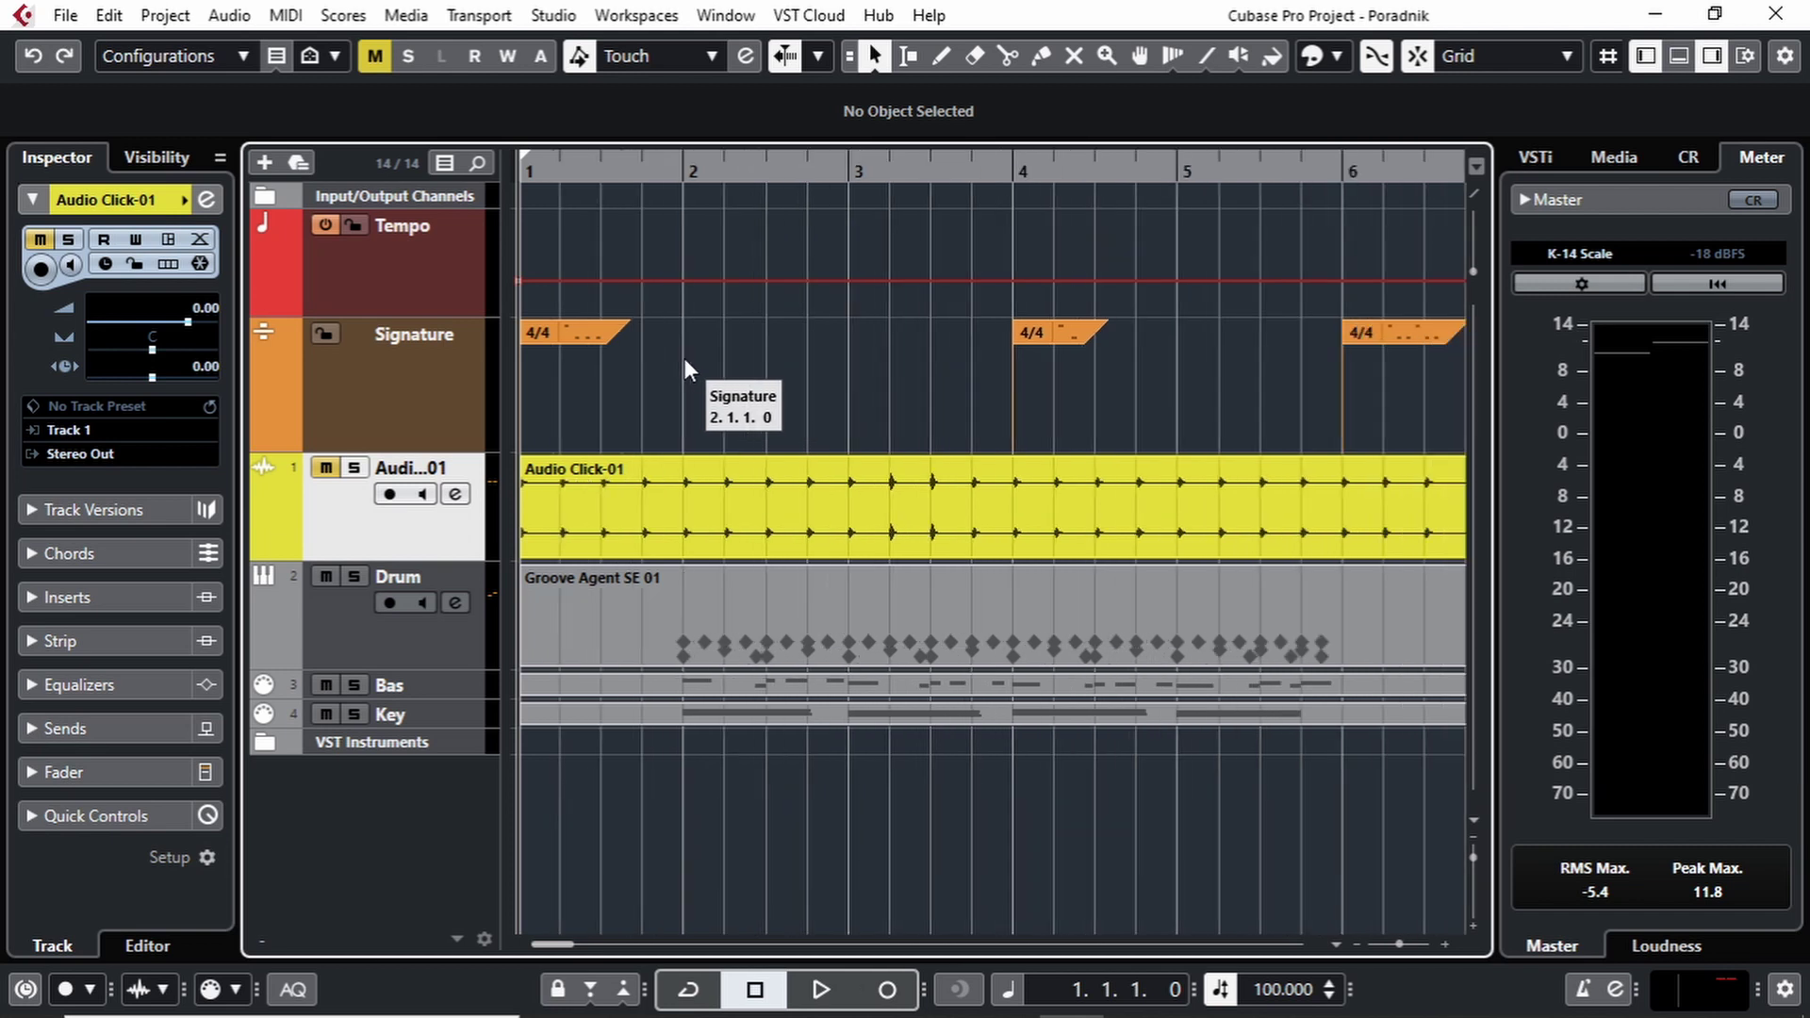
key(h)
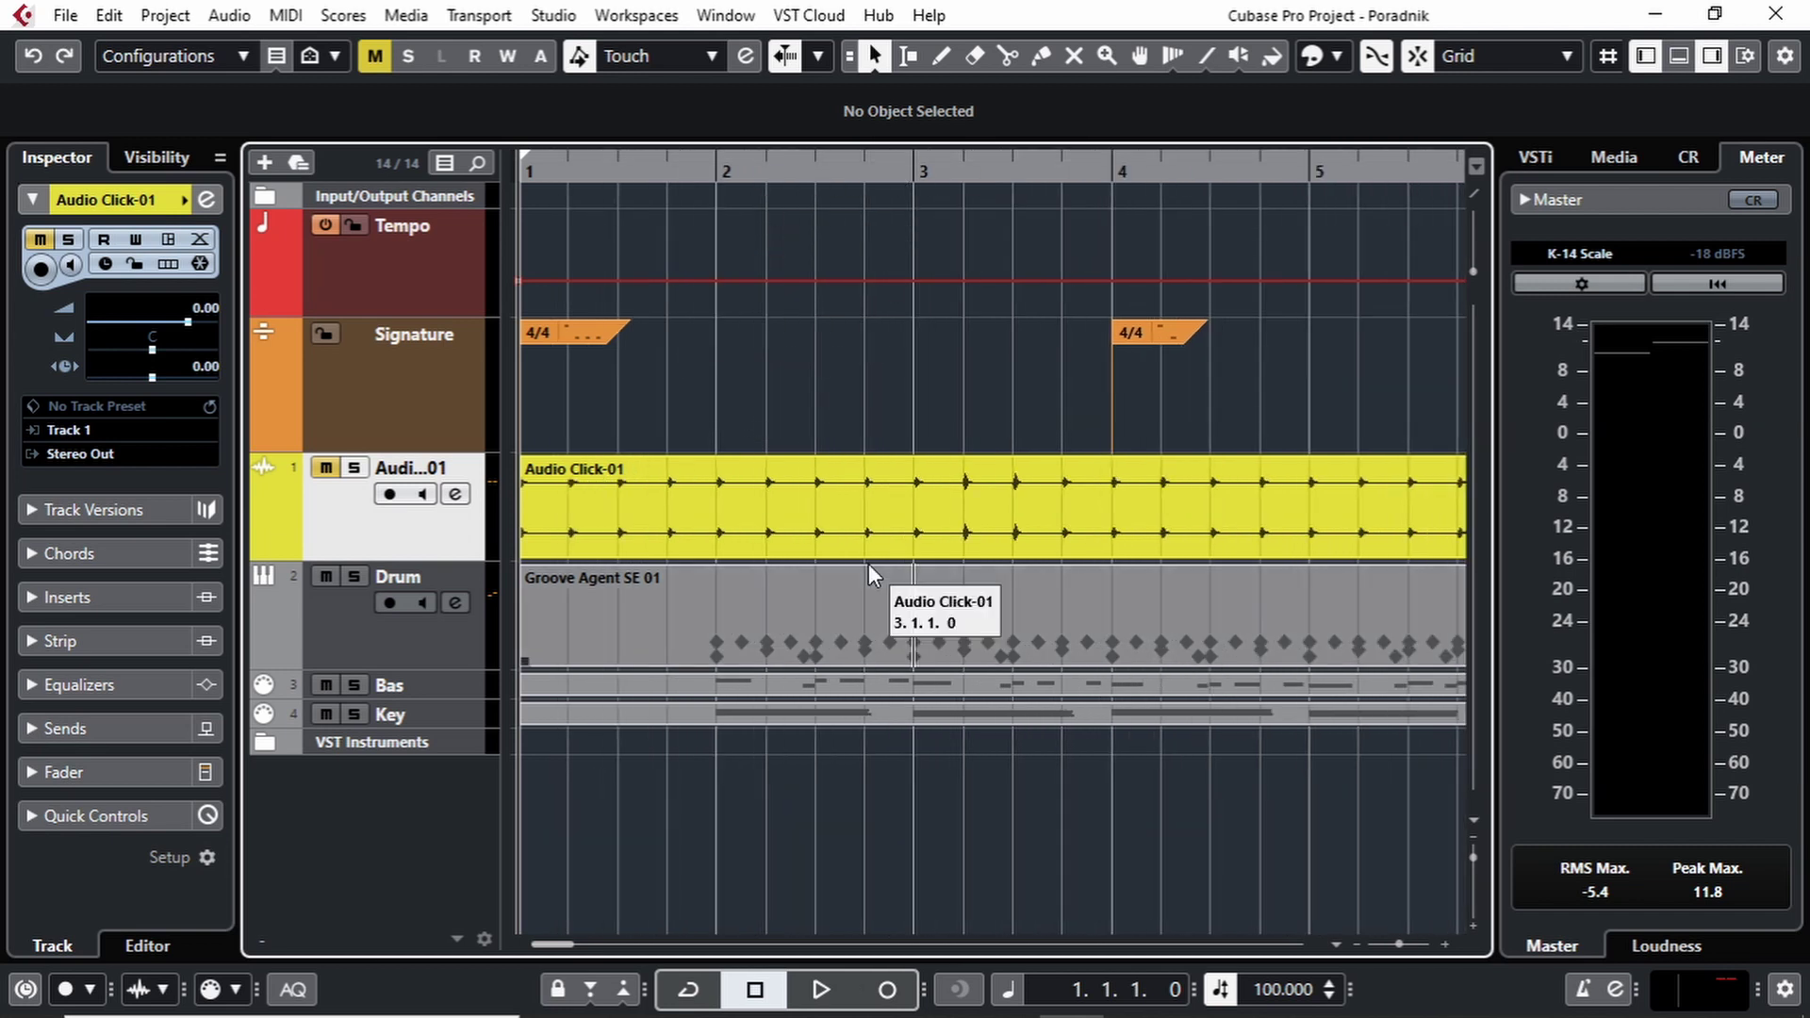
key(h)
key(h)
key(h)
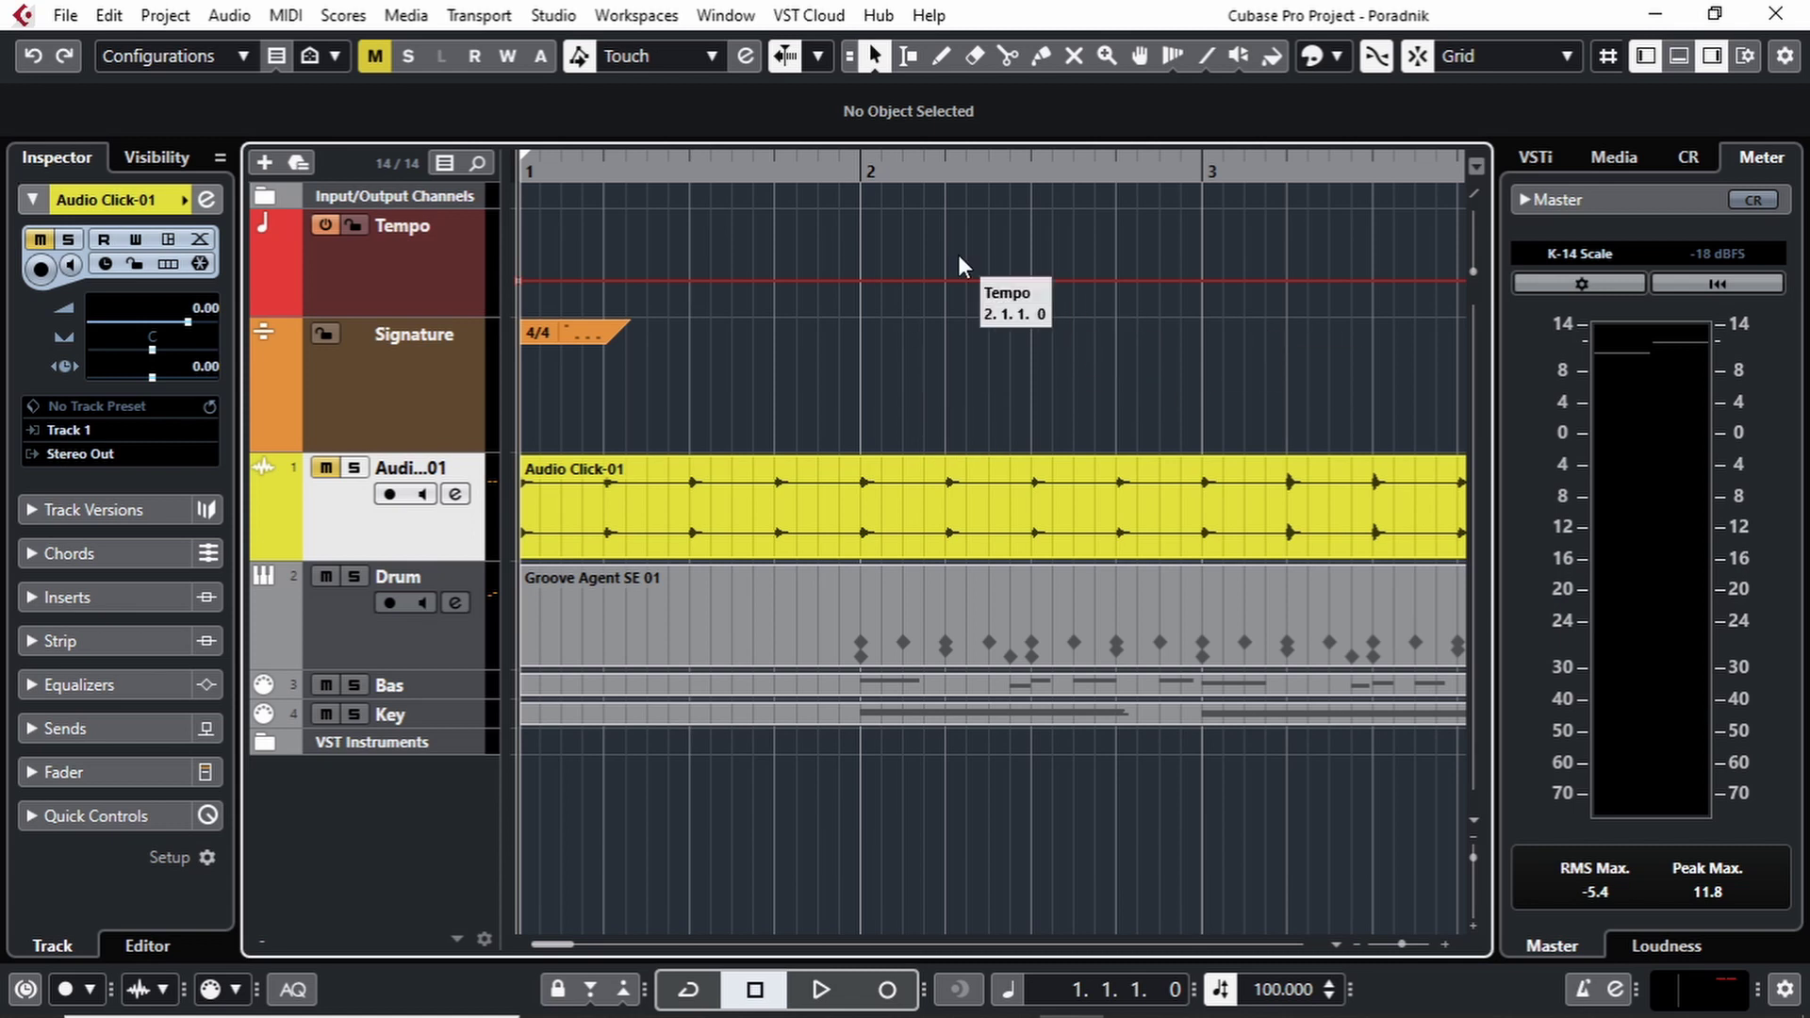
key(g)
key(g)
key(g)
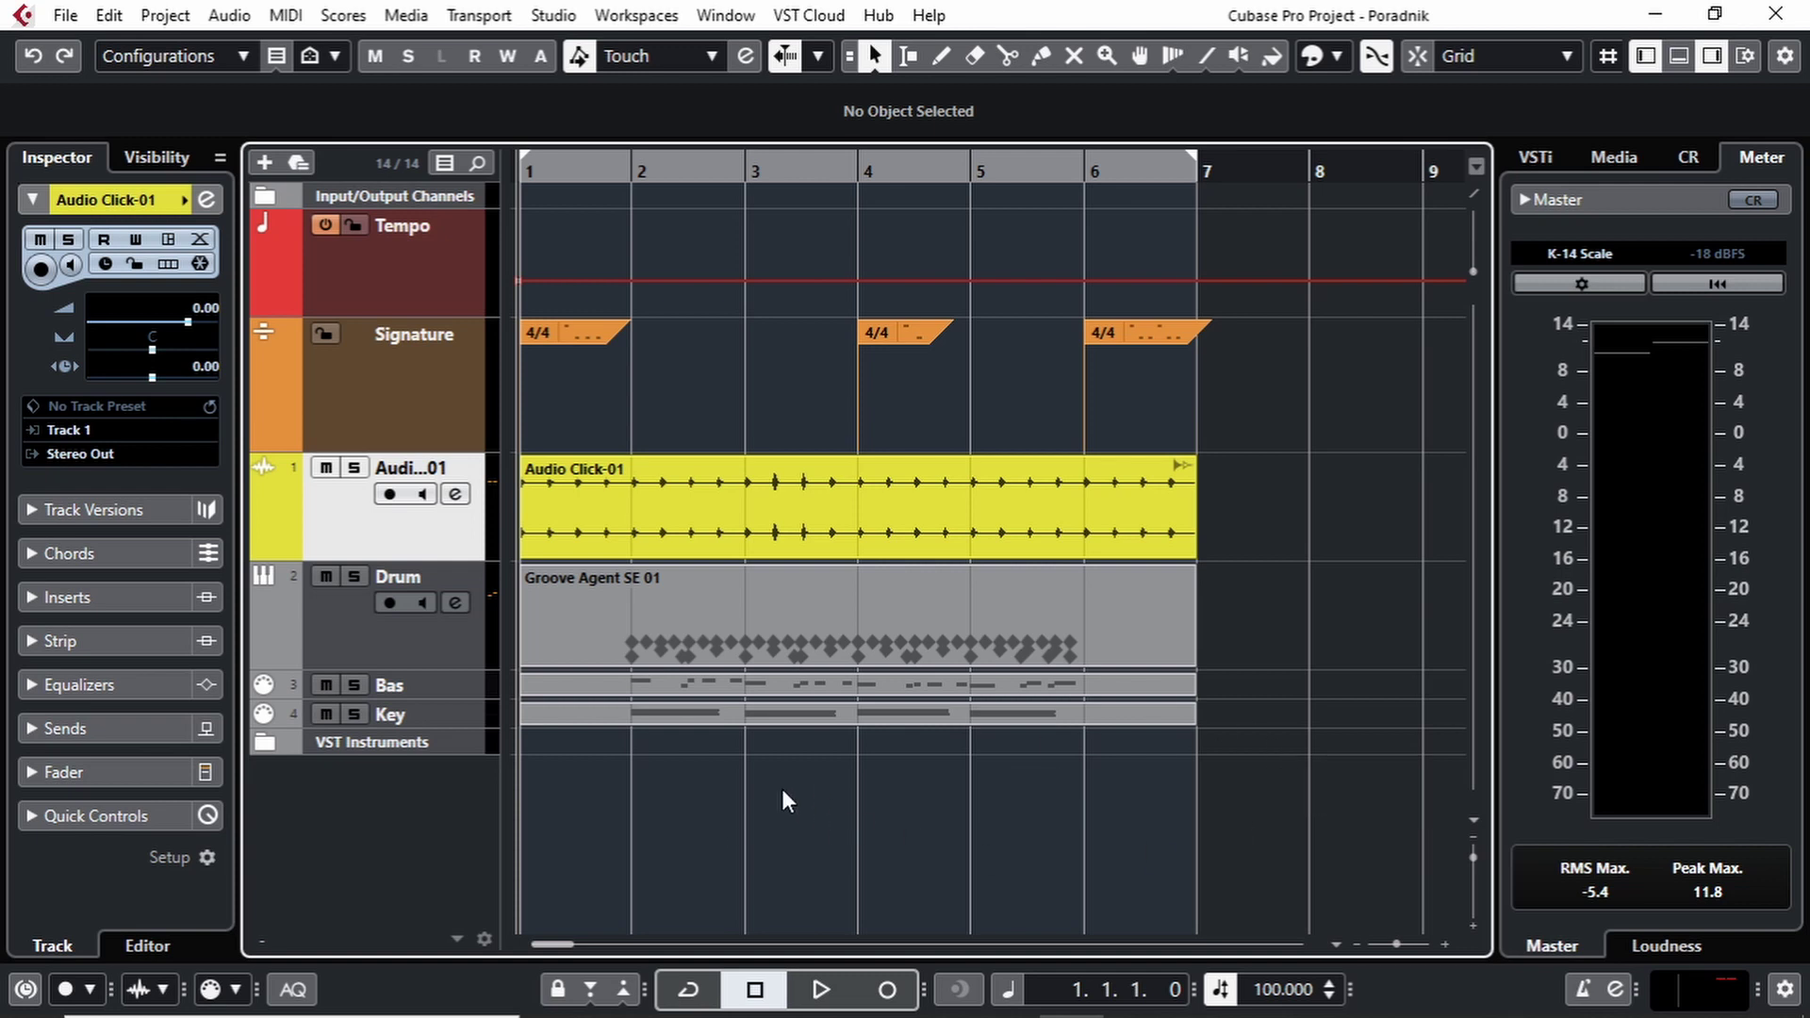
Toggle Snap and play back the opening bars, returning the cursor to the project start.
key(j)
key(j)
click(1421, 62)
key(space)
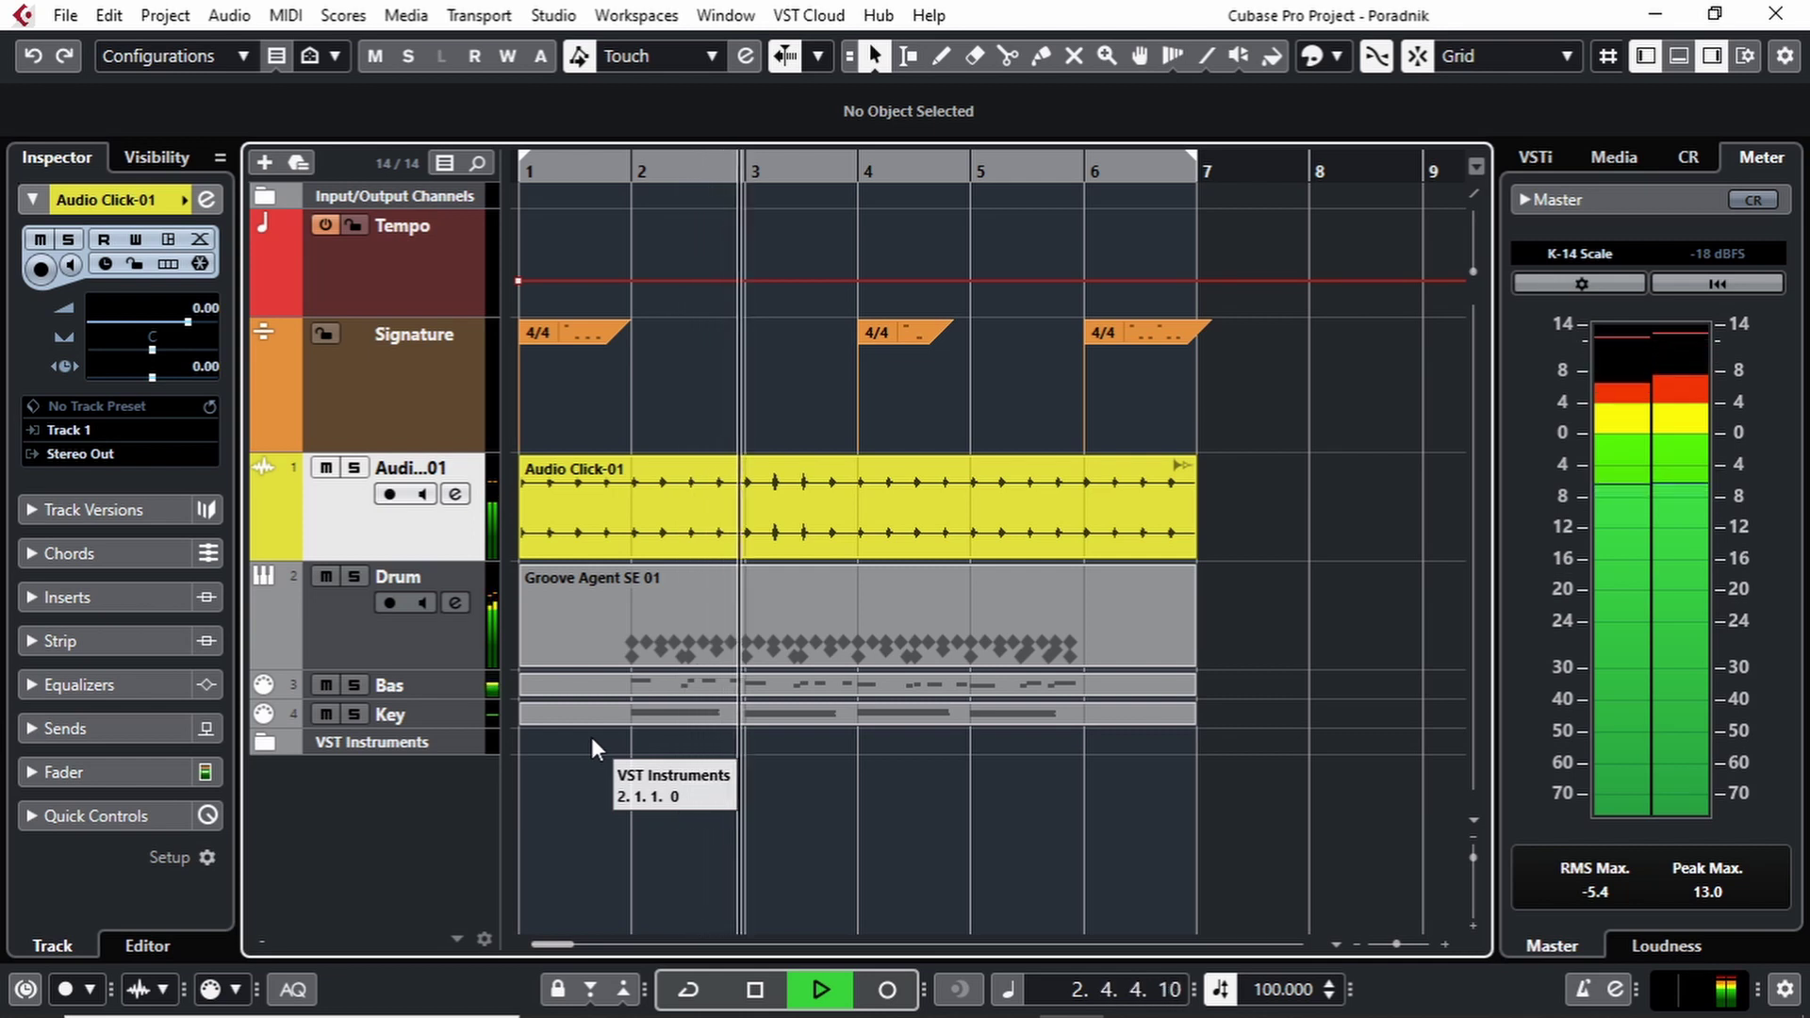
key(space)
key(Home)
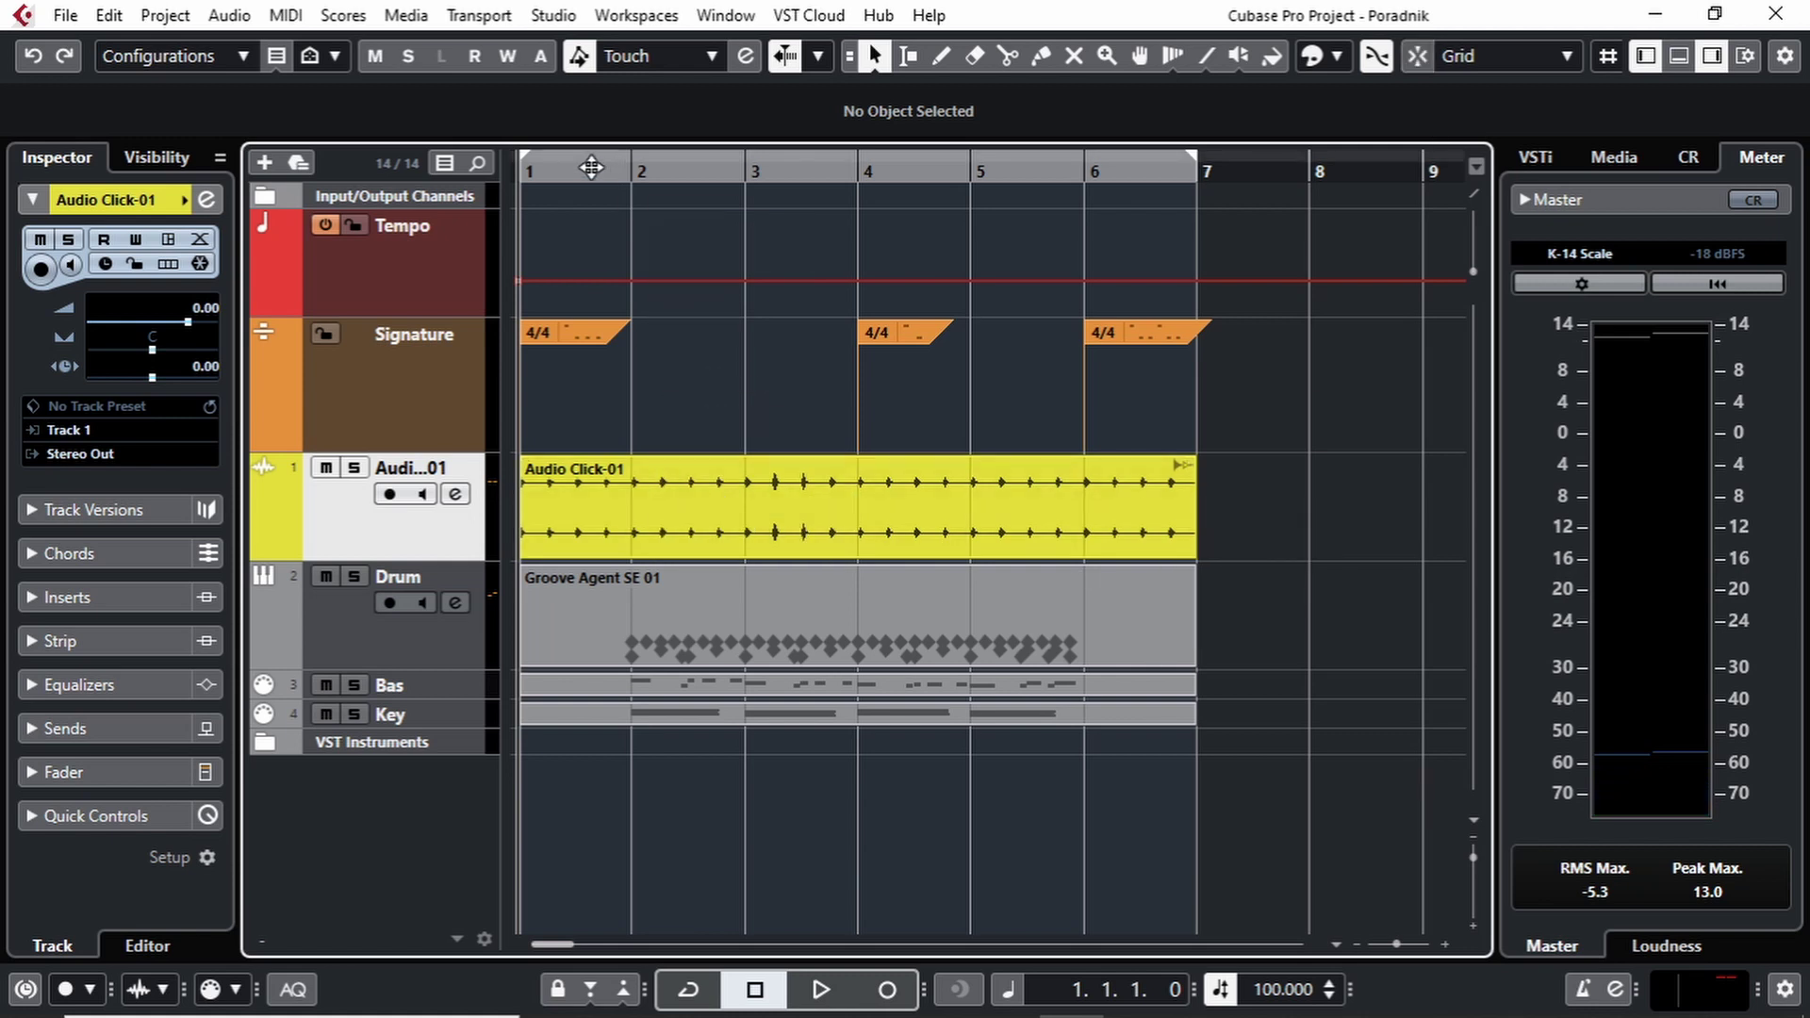
Move the Audio Click-01 event to 1.4.4.67 with Snap off, audition it against the drums, and undo the move.
click(573, 525)
drag(573, 521, 681, 516)
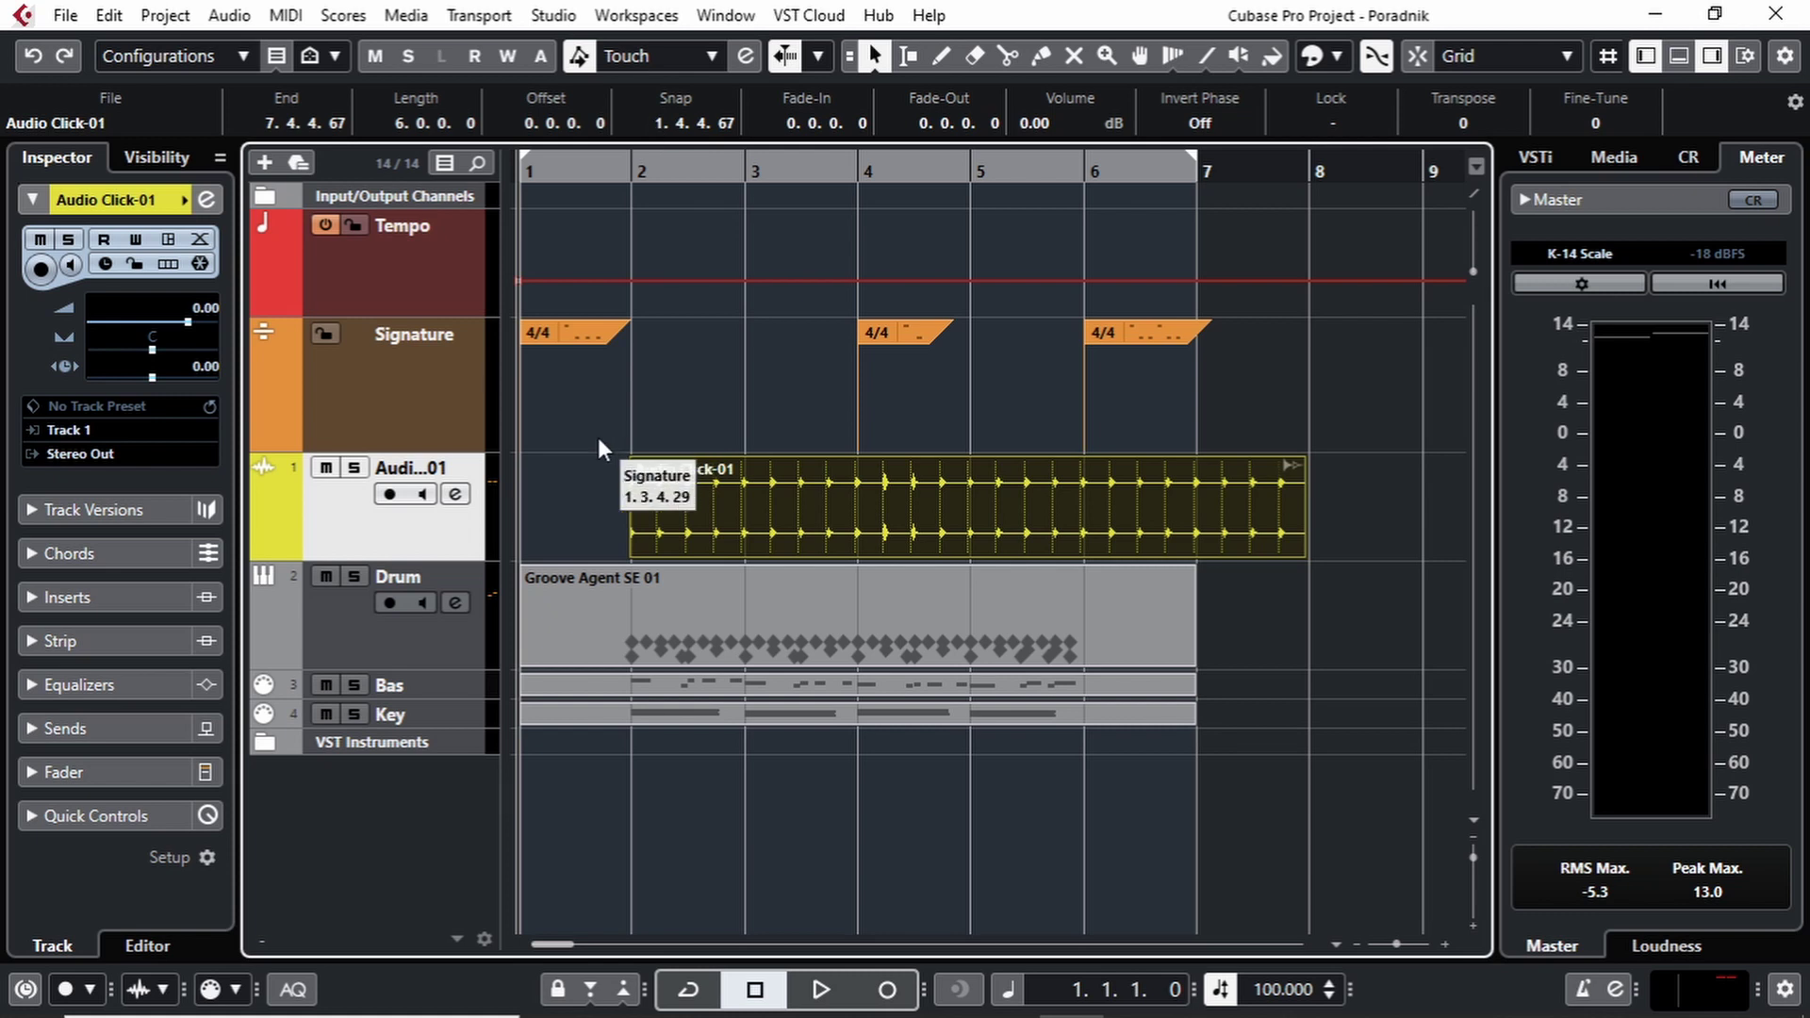
click(616, 171)
key(space)
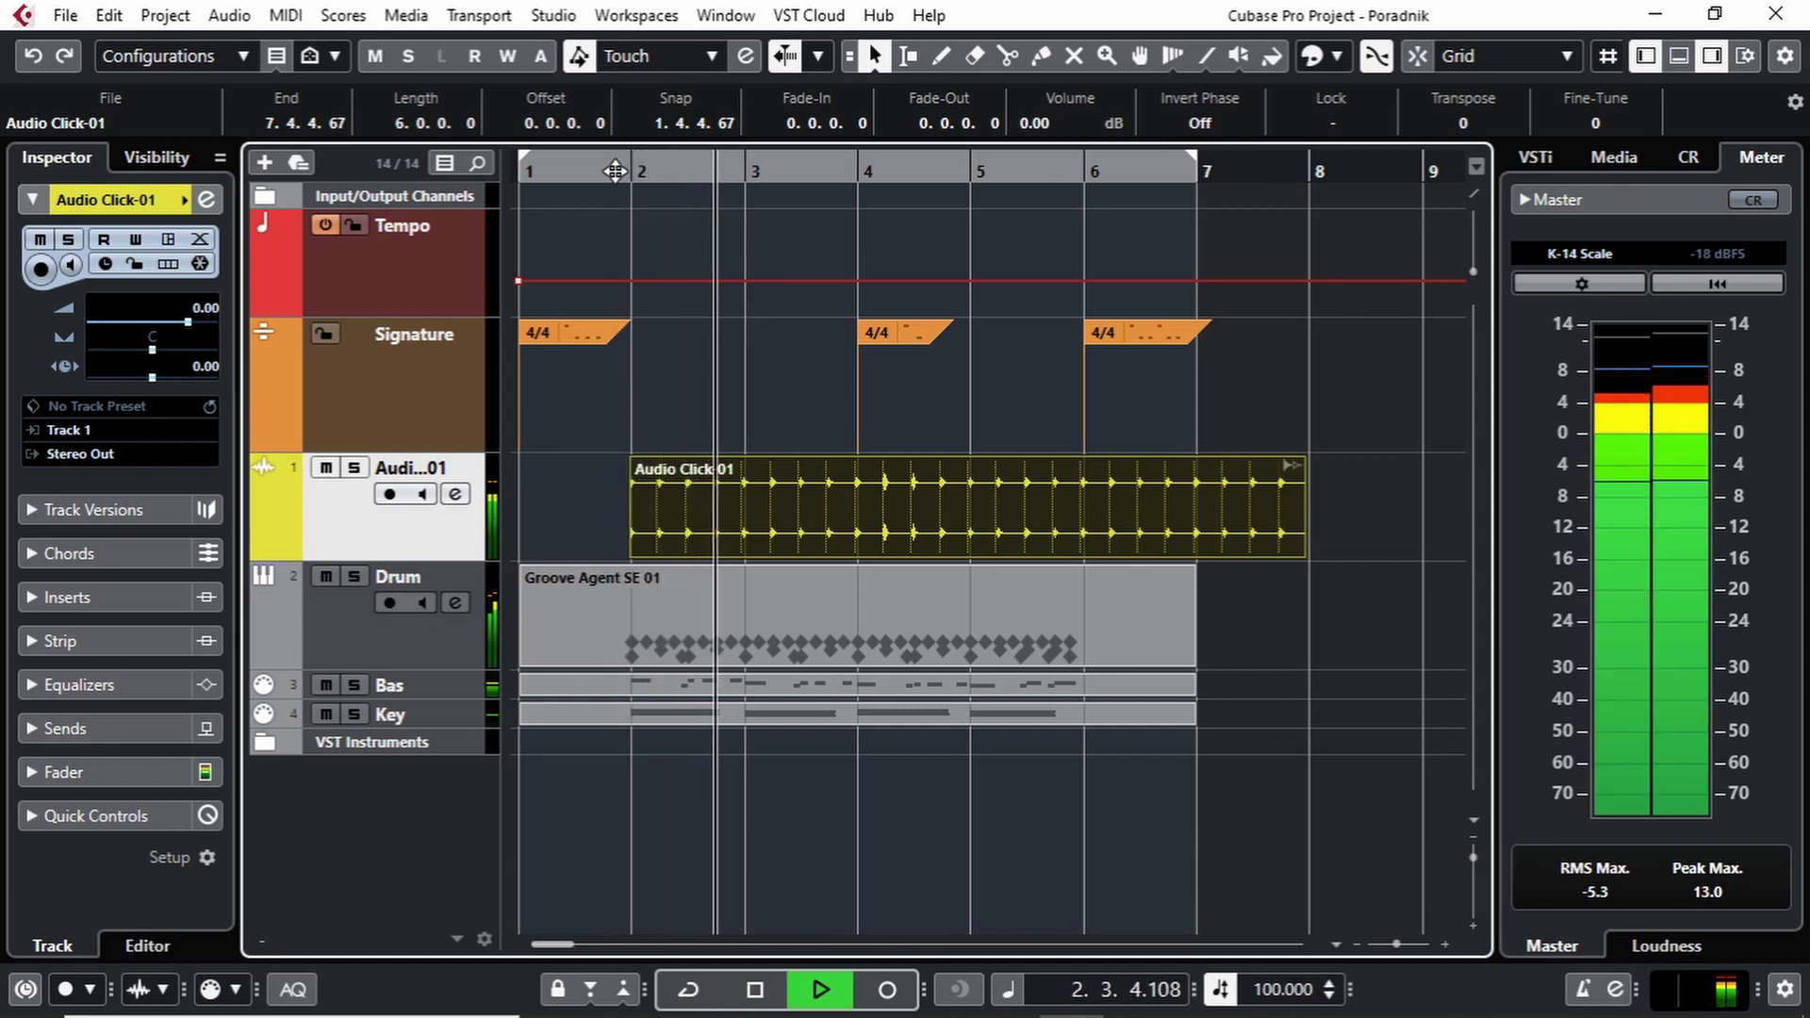
key(space)
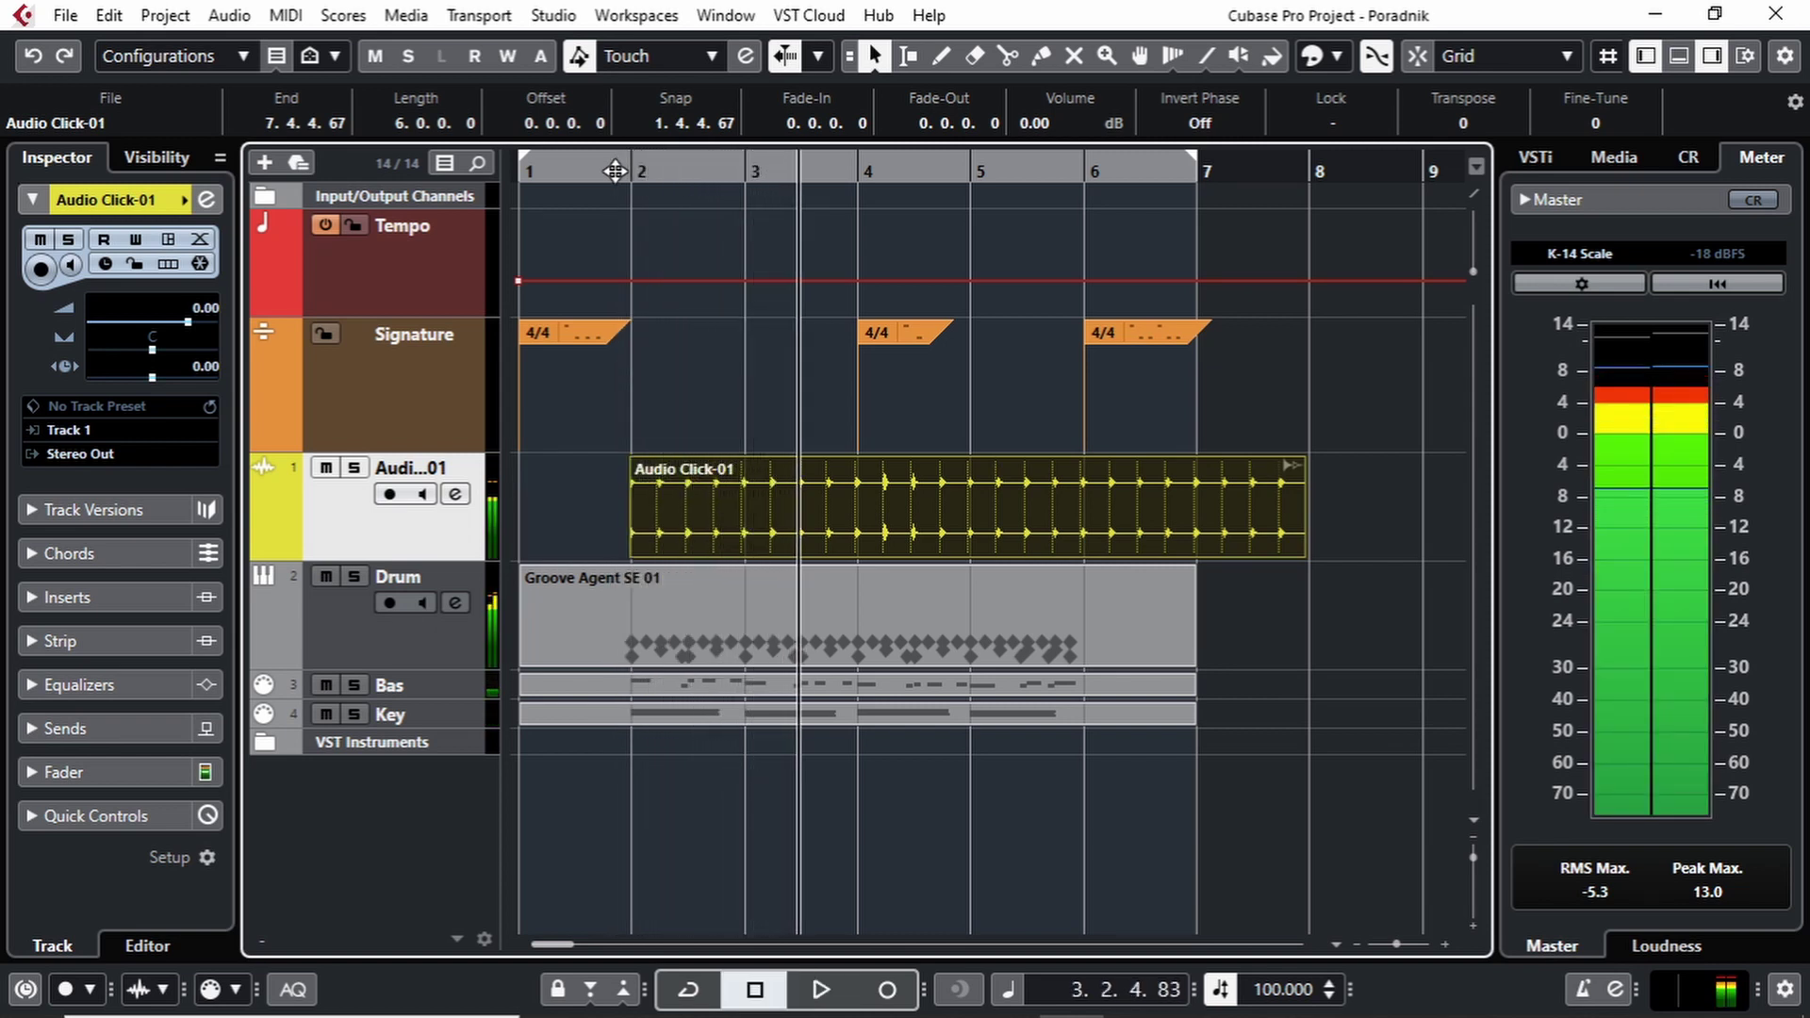
key(ctrl+z)
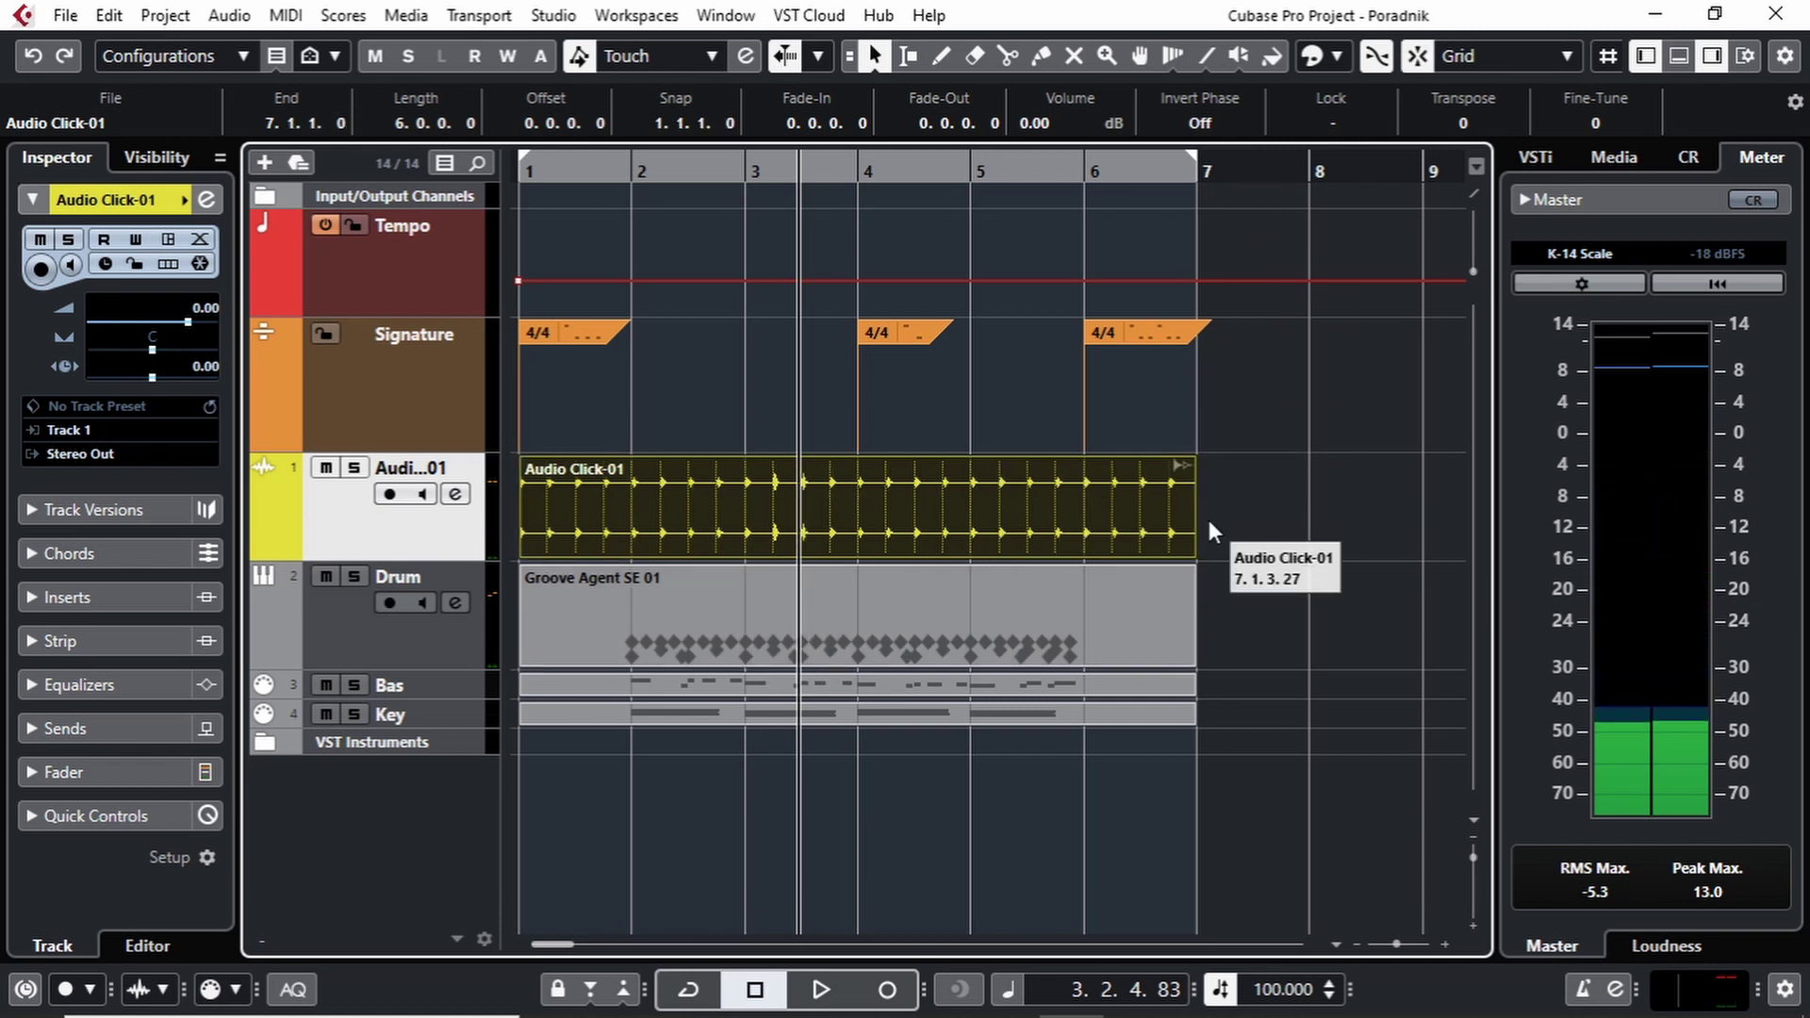
click(1561, 57)
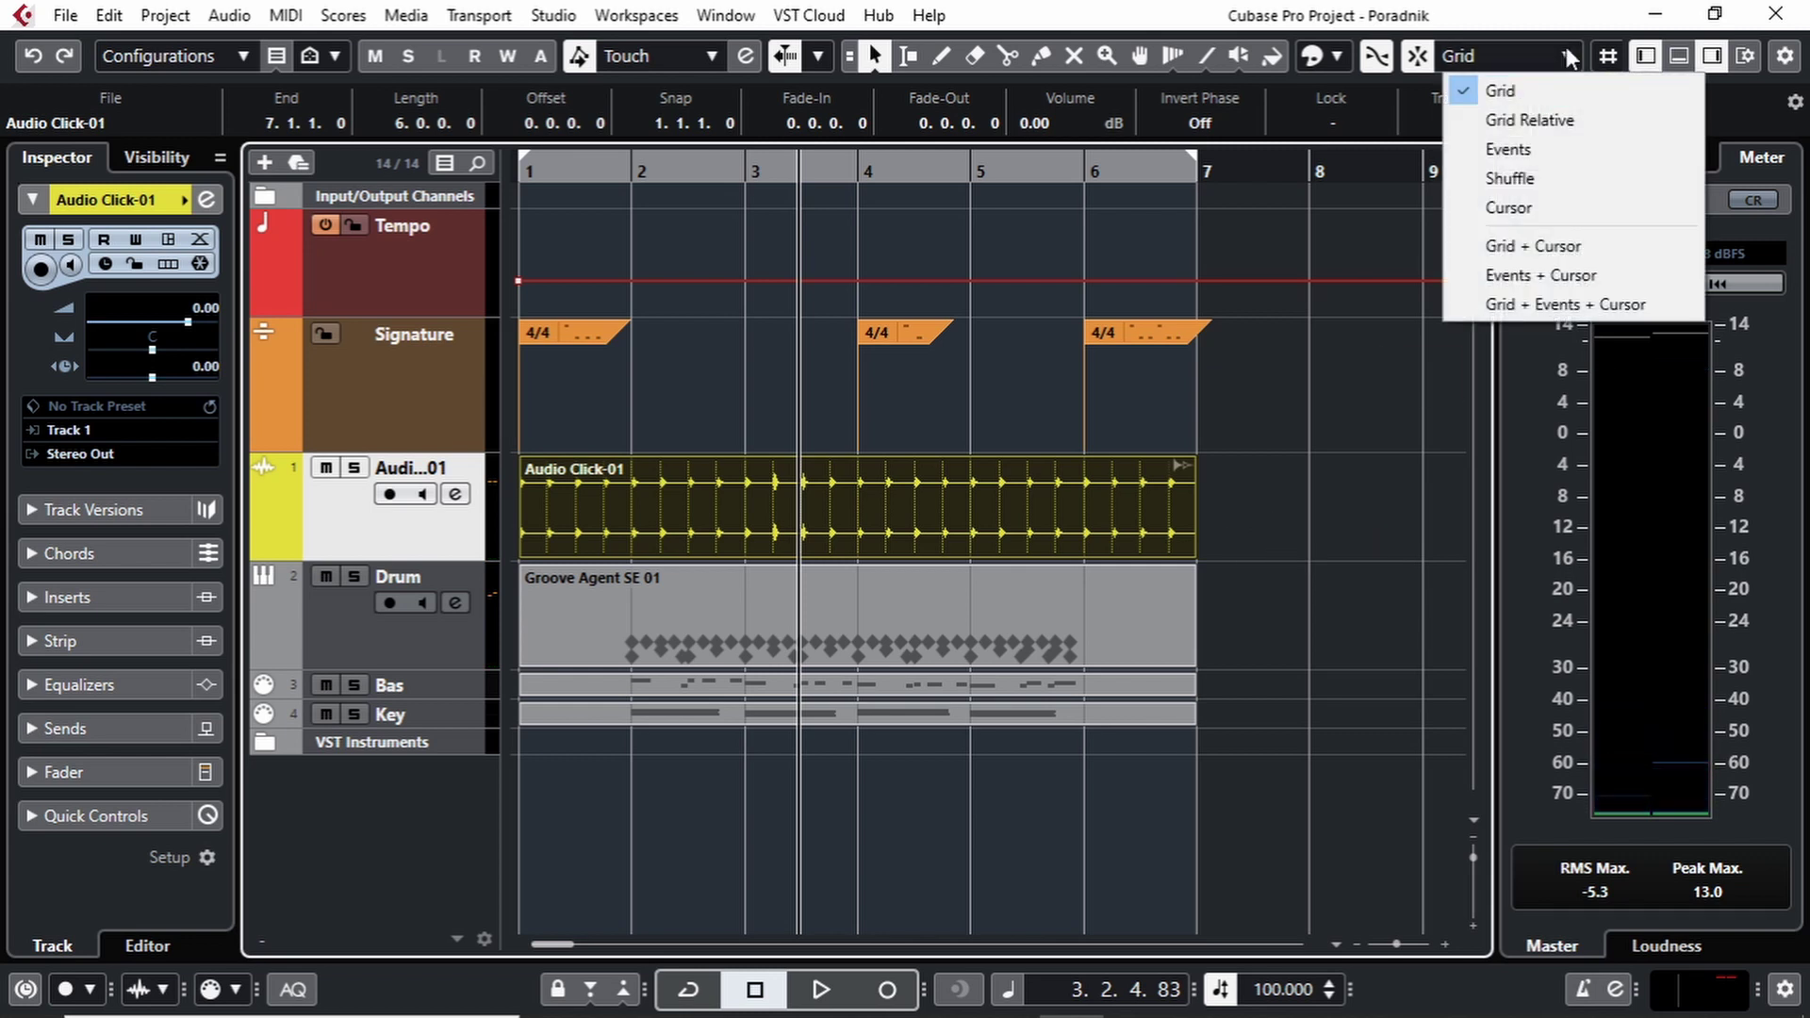
click(1605, 57)
click(1606, 57)
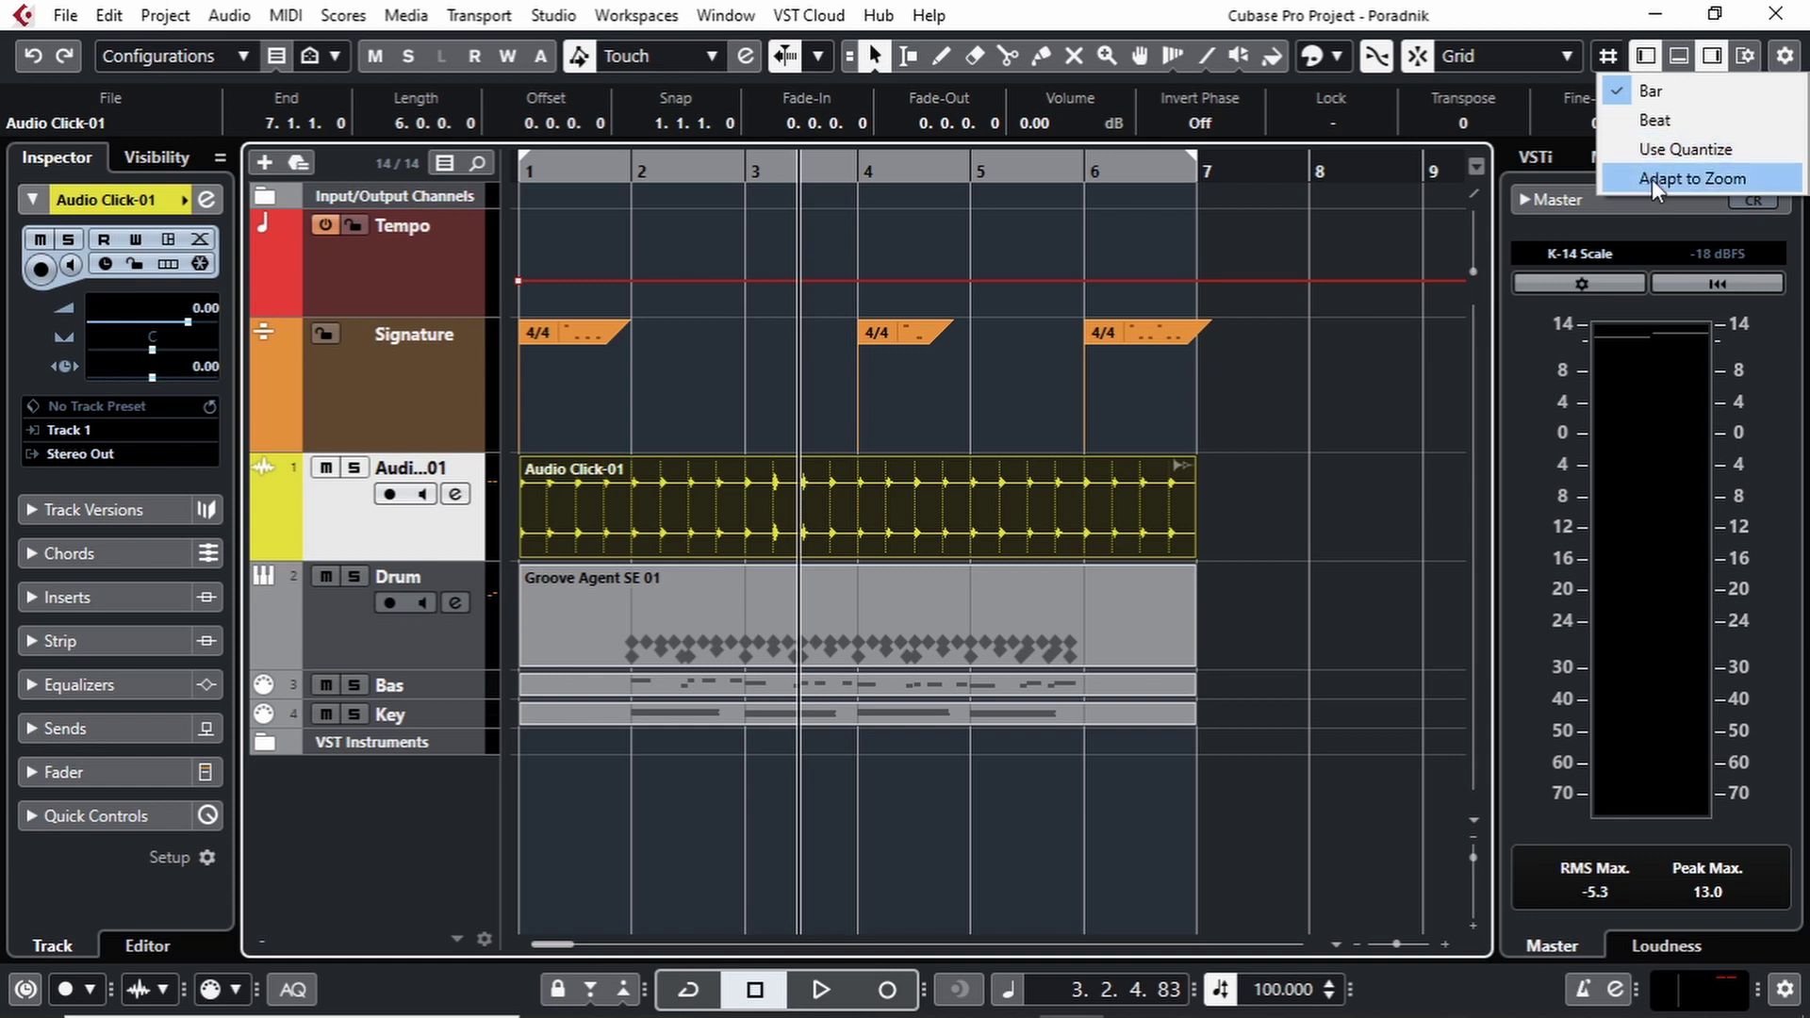
click(1242, 380)
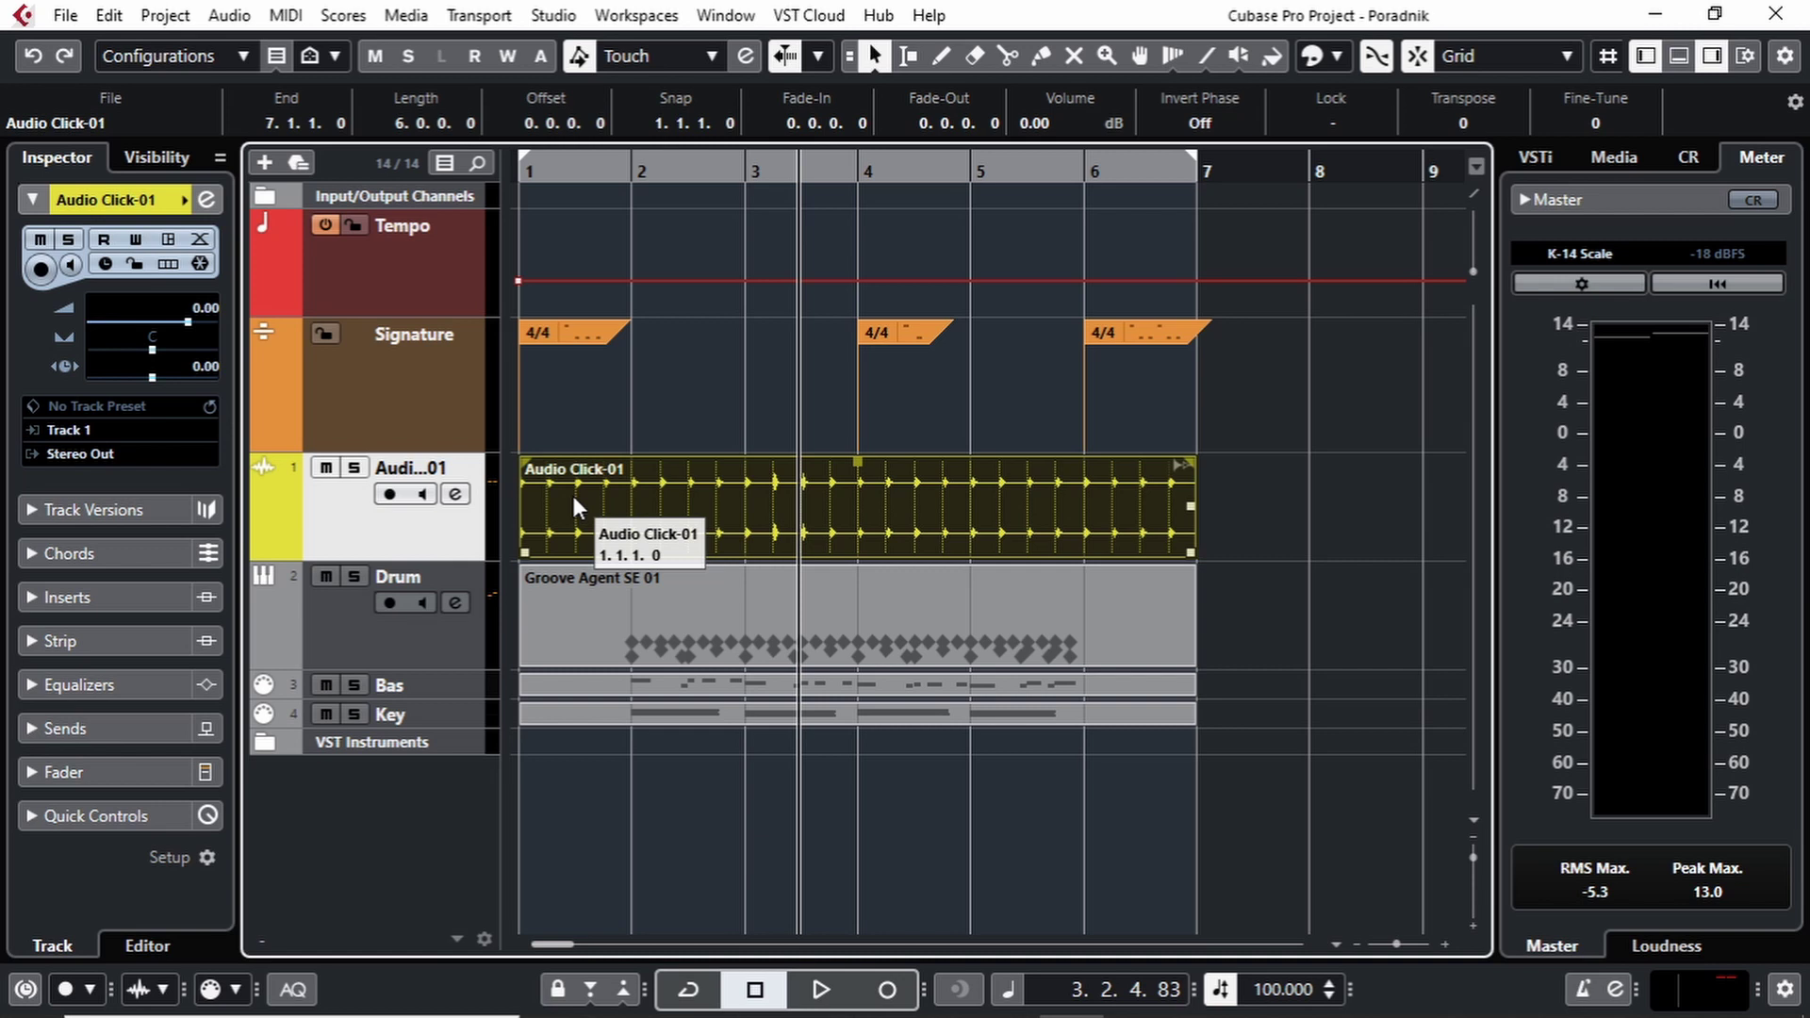
Move the Audio Click-01 event to 2.1.1.0 with Snap on, audition it, and move it back to 1.1.1.0.
drag(576, 496, 675, 499)
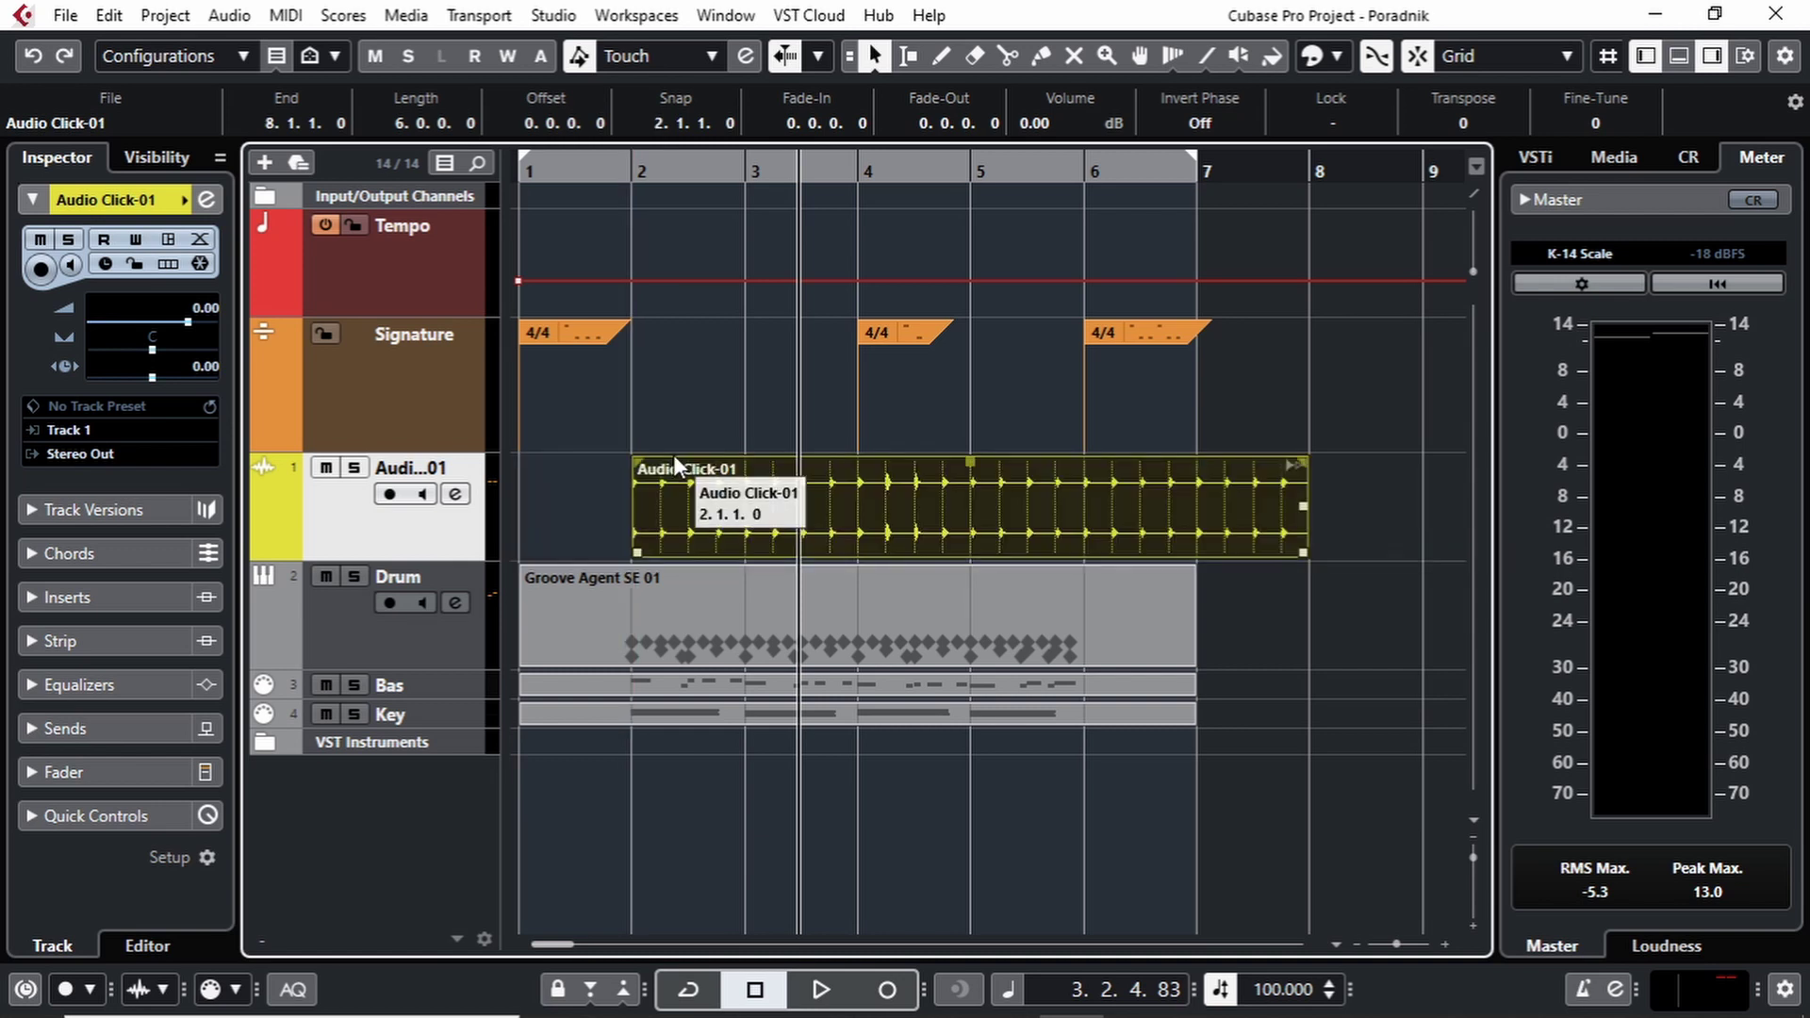
click(604, 163)
key(space)
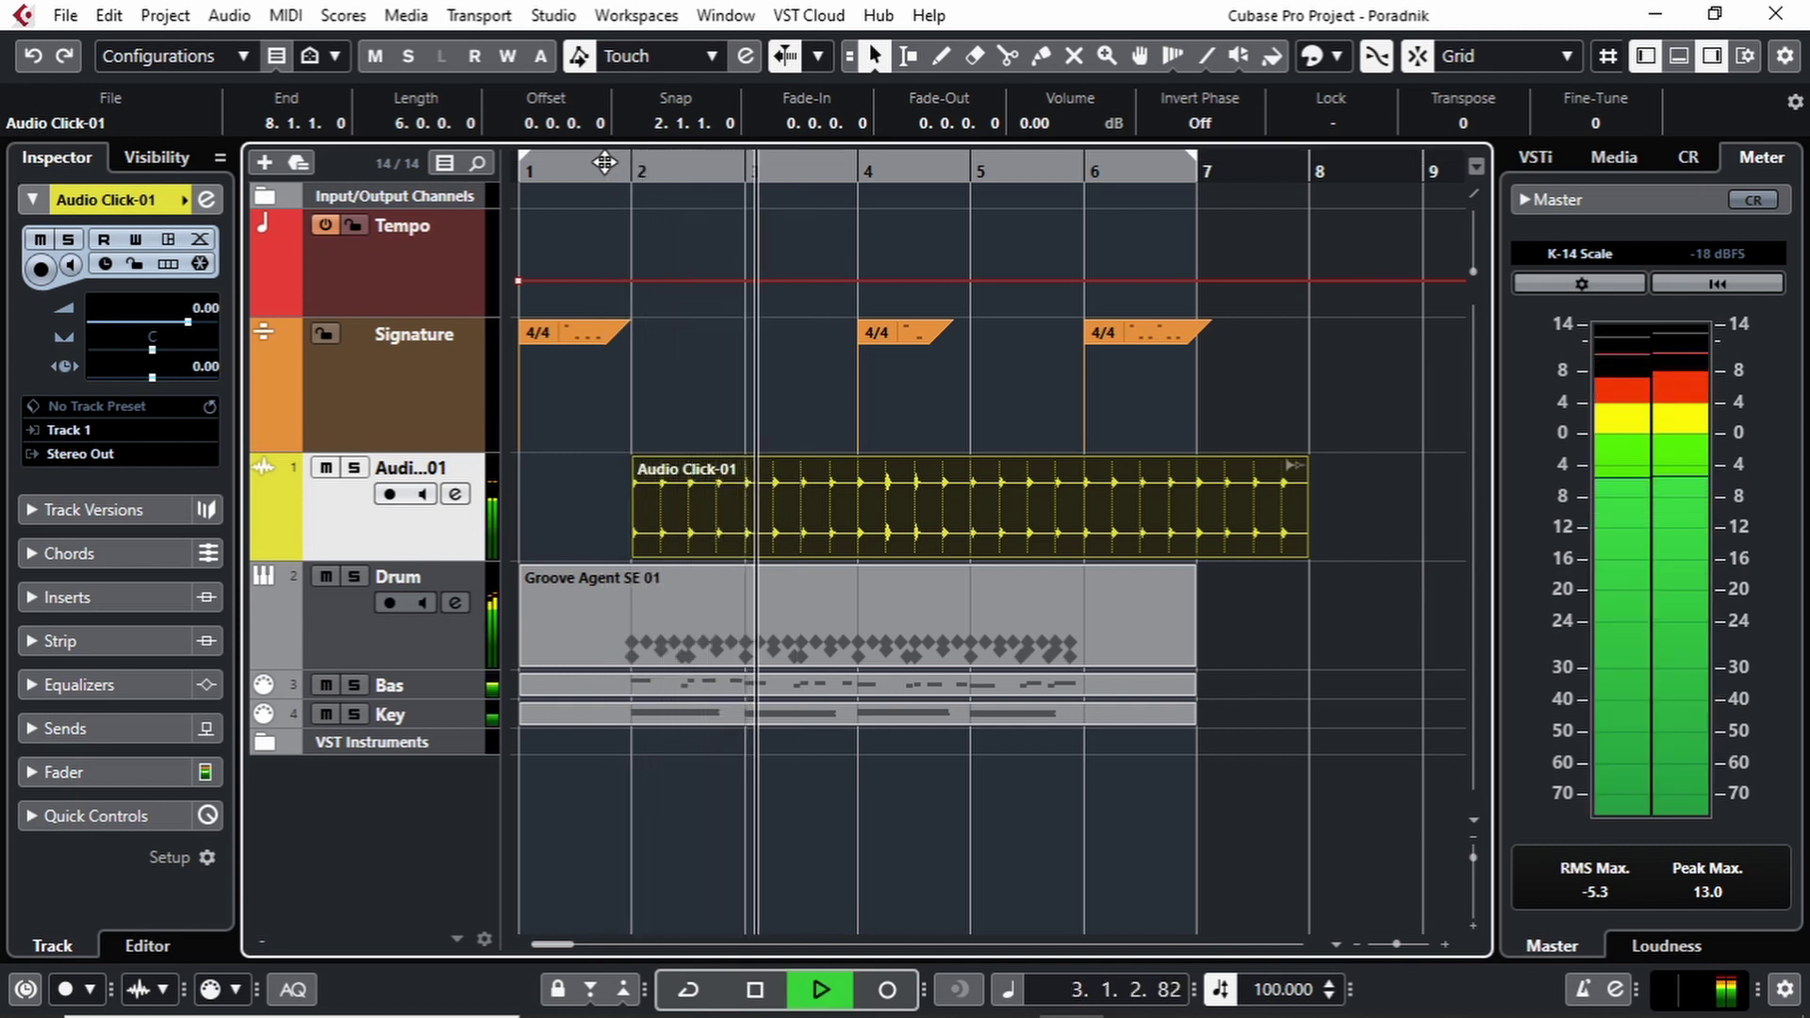
key(space)
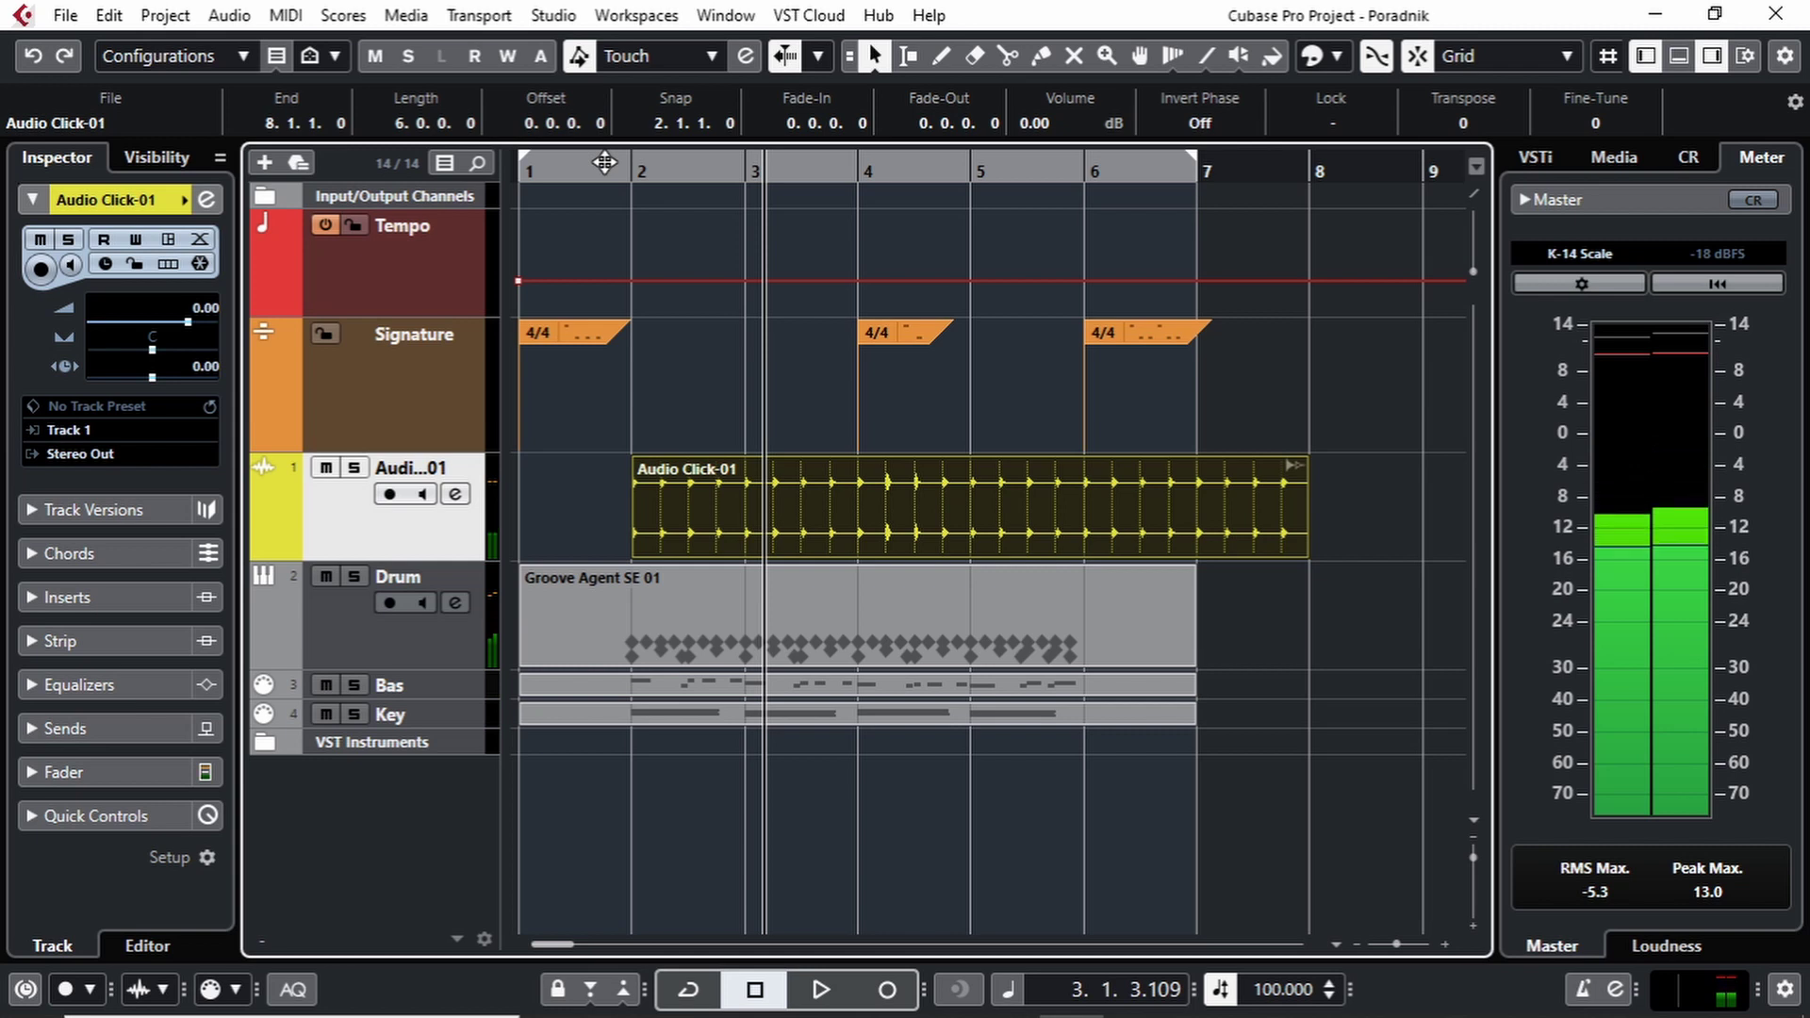
drag(683, 516, 561, 516)
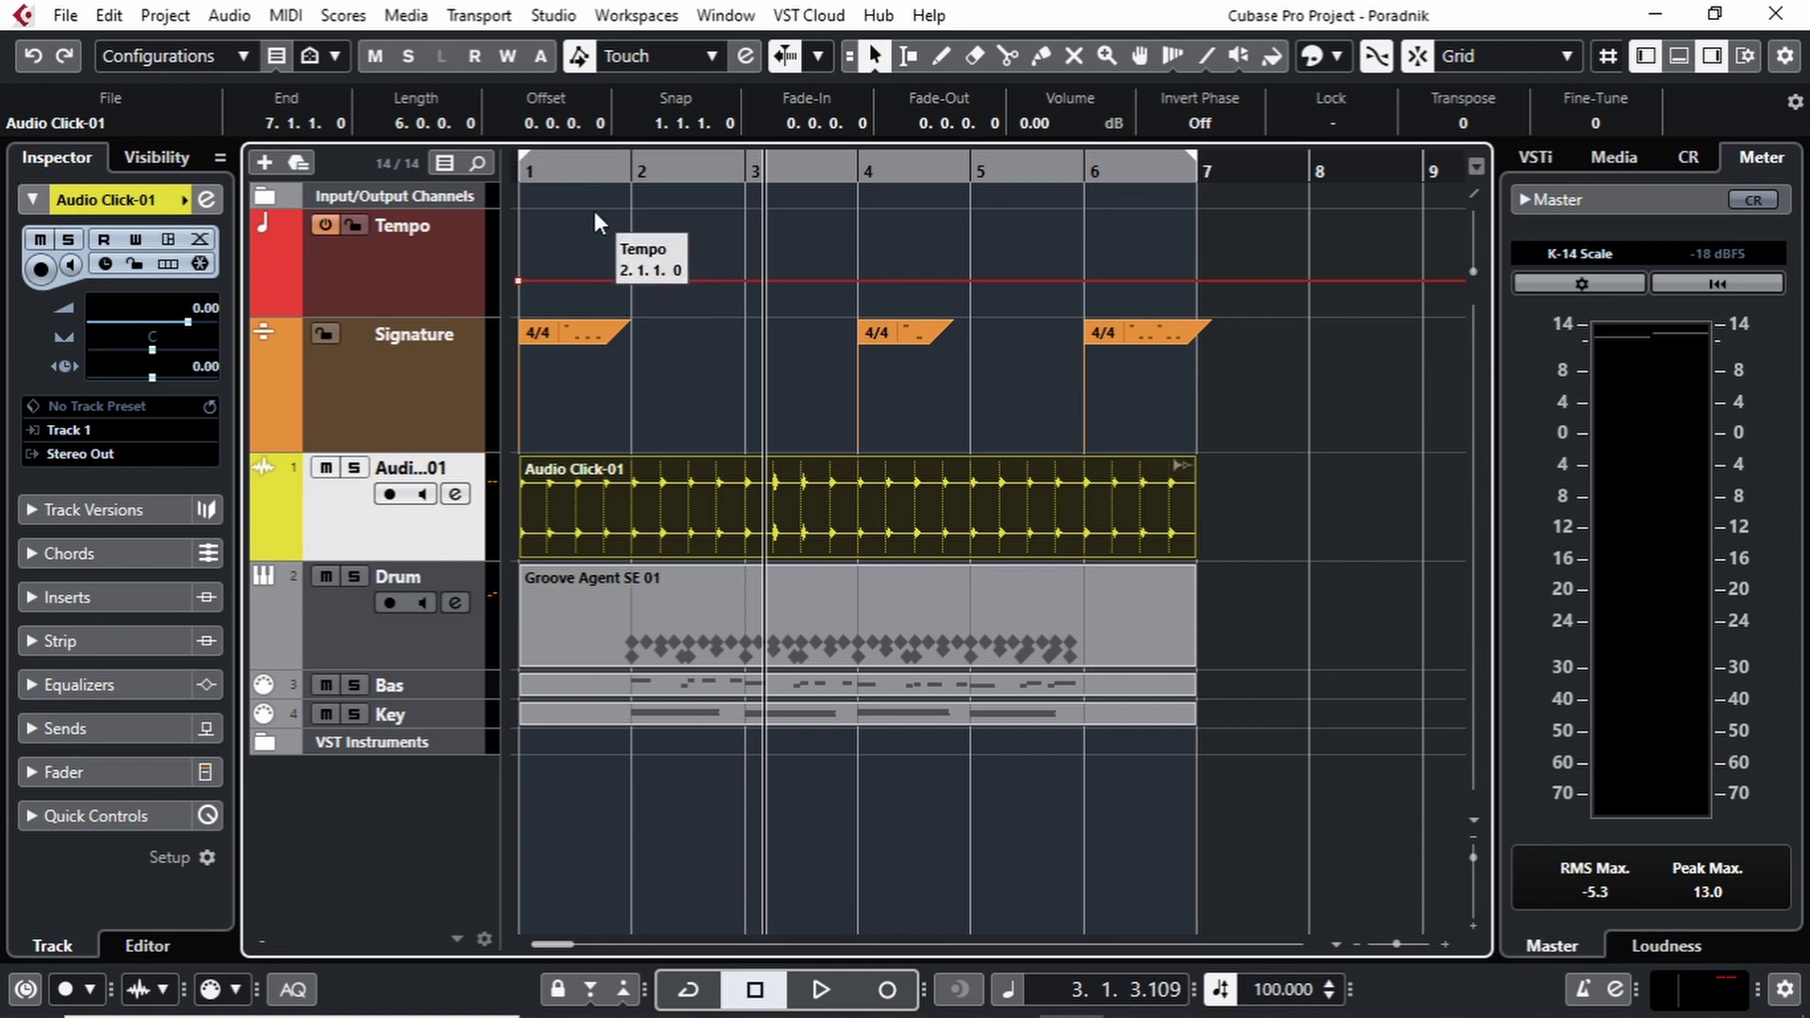
Set the grid type to Beat and move the Audio Click-01 event one beat to 1.2.1.0.
key(h)
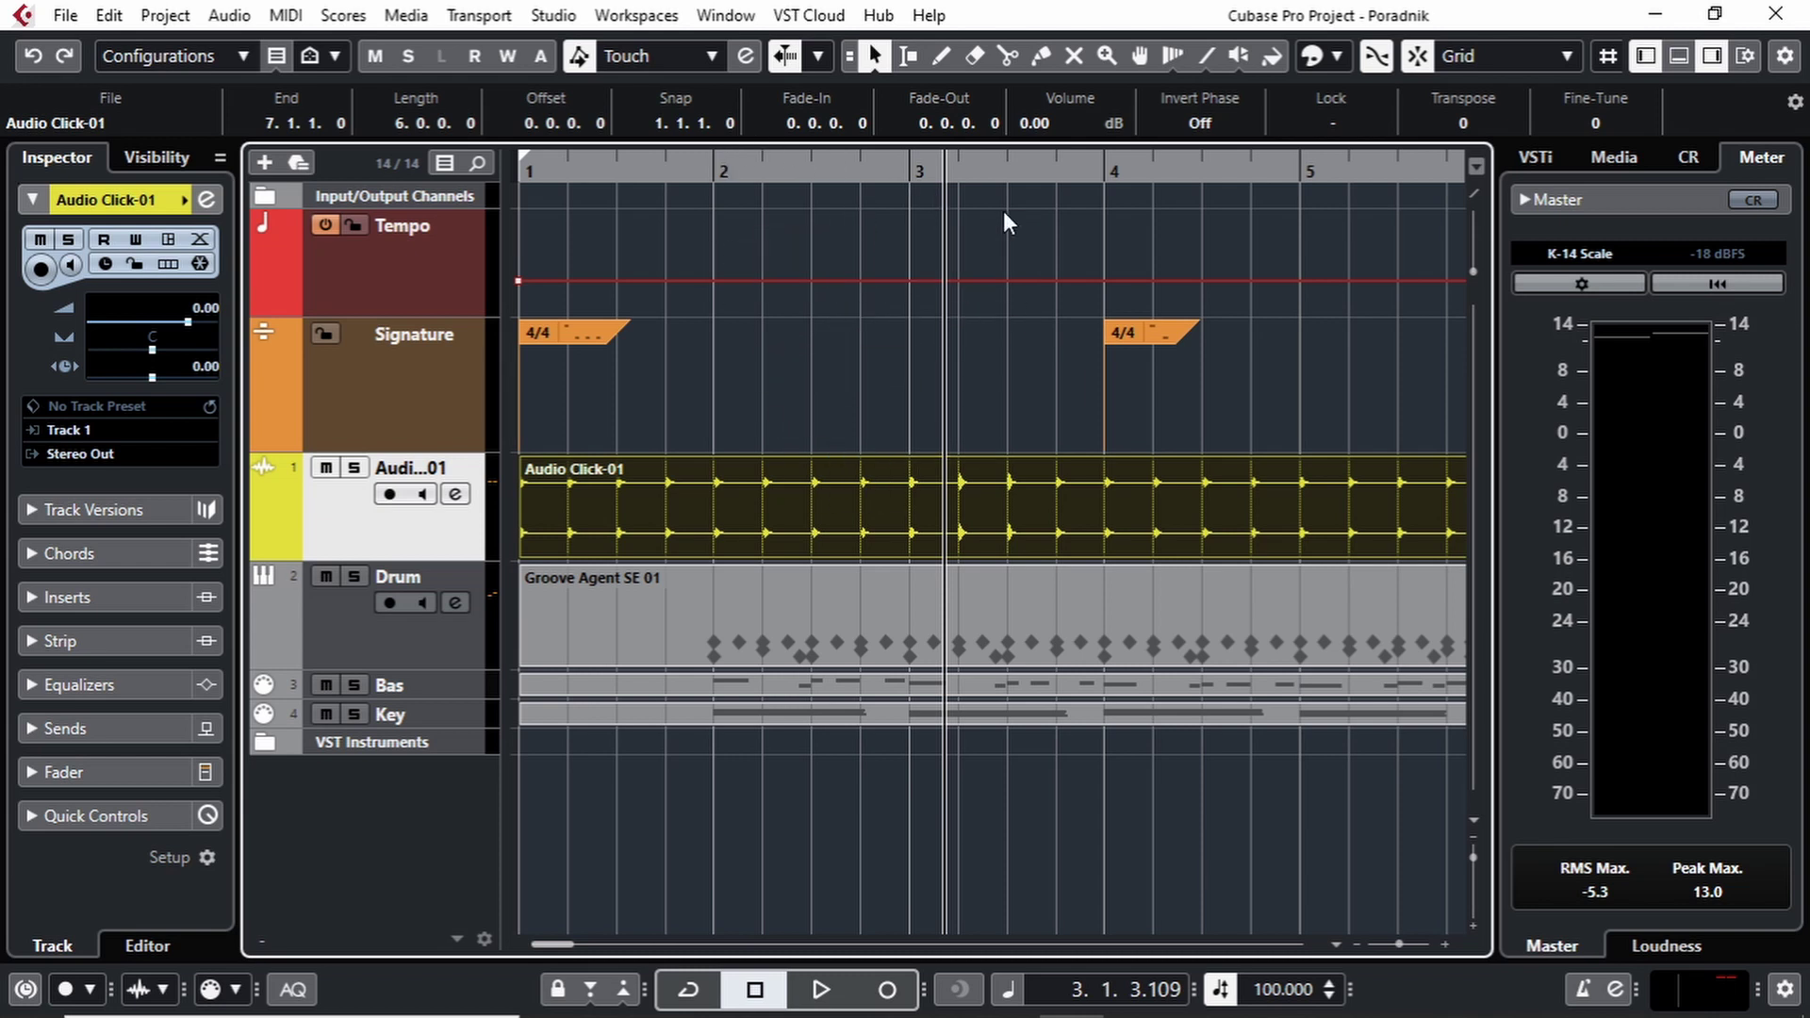
click(1603, 52)
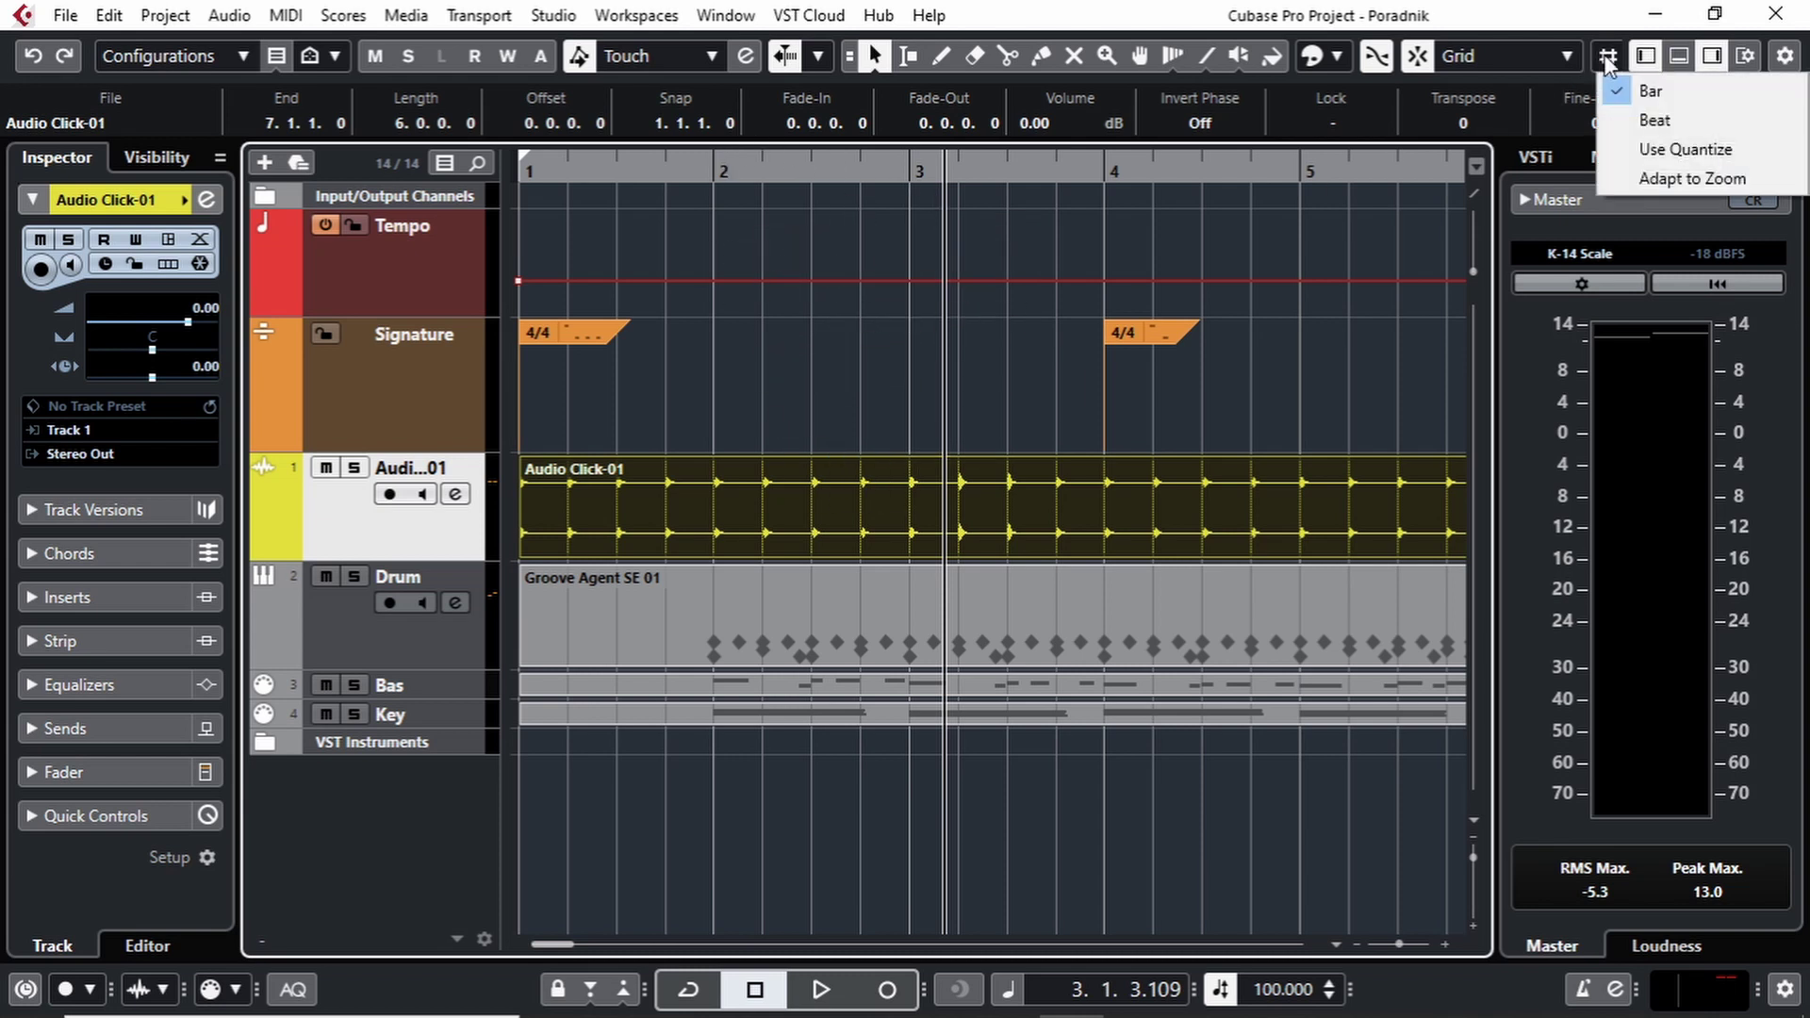
click(1640, 125)
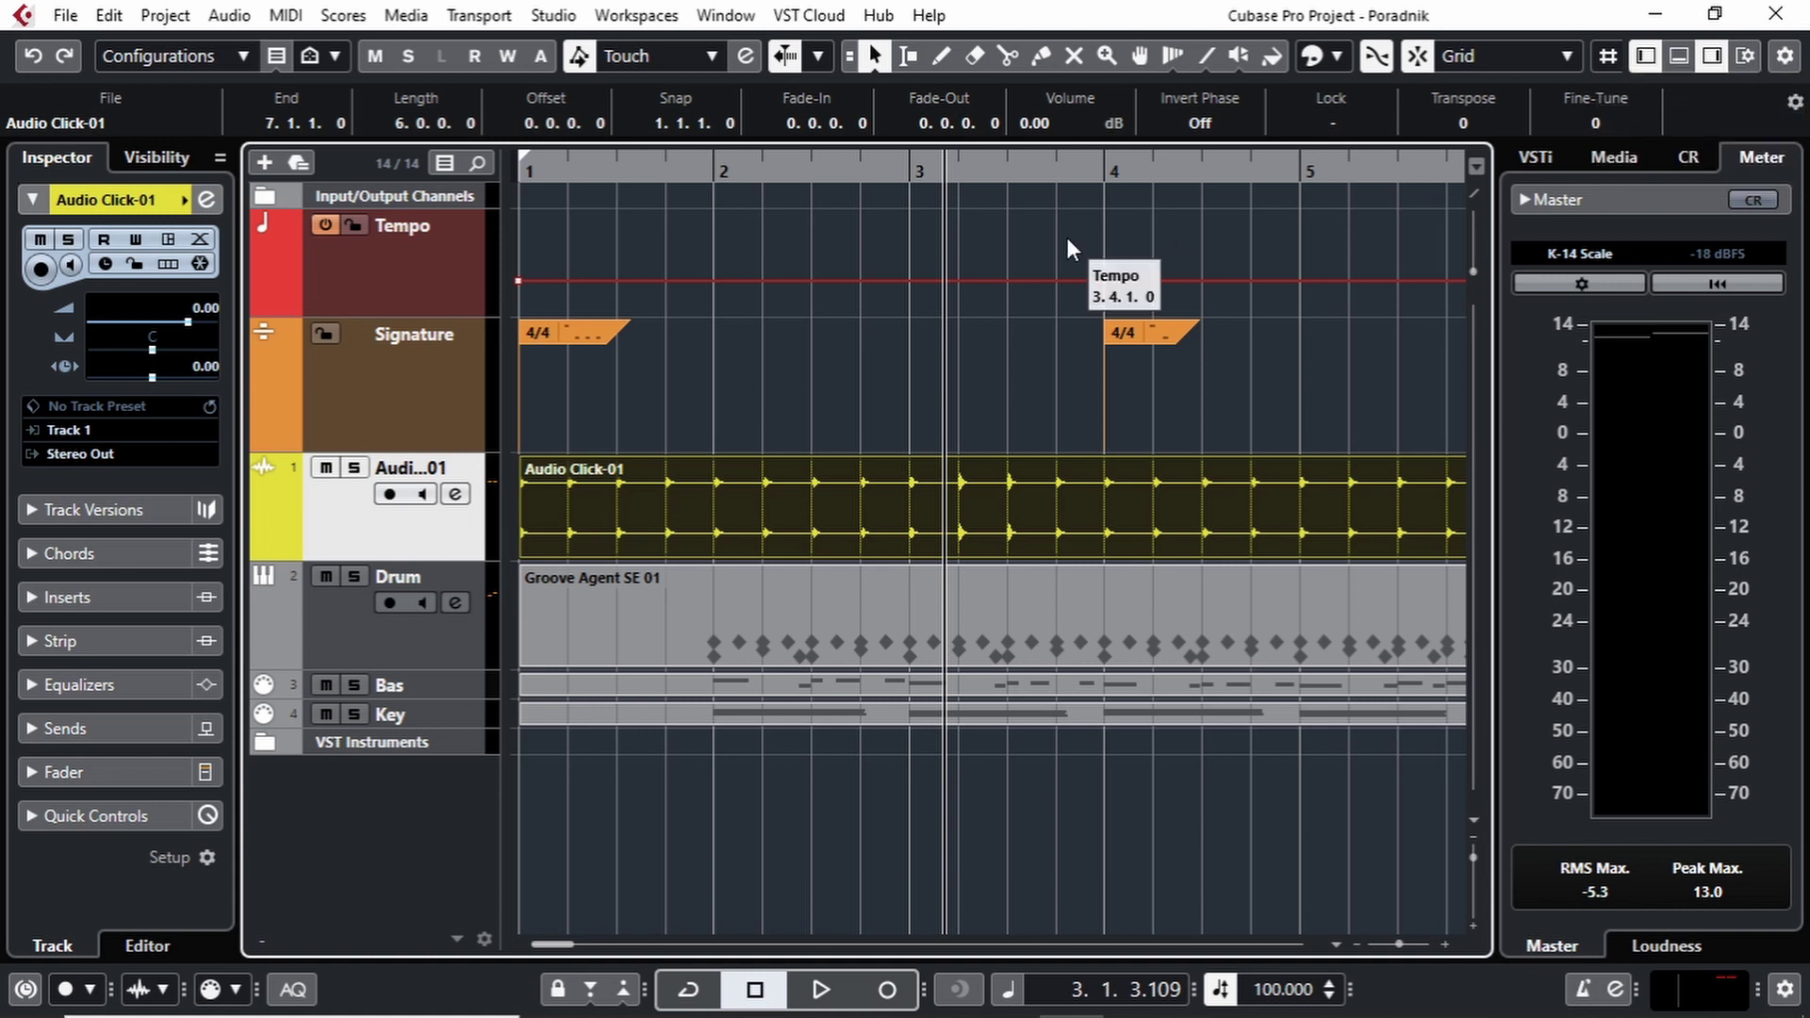
mouse_move(557, 512)
mouse_down()
mouse_move(756, 500)
mouse_move(574, 489)
mouse_up()
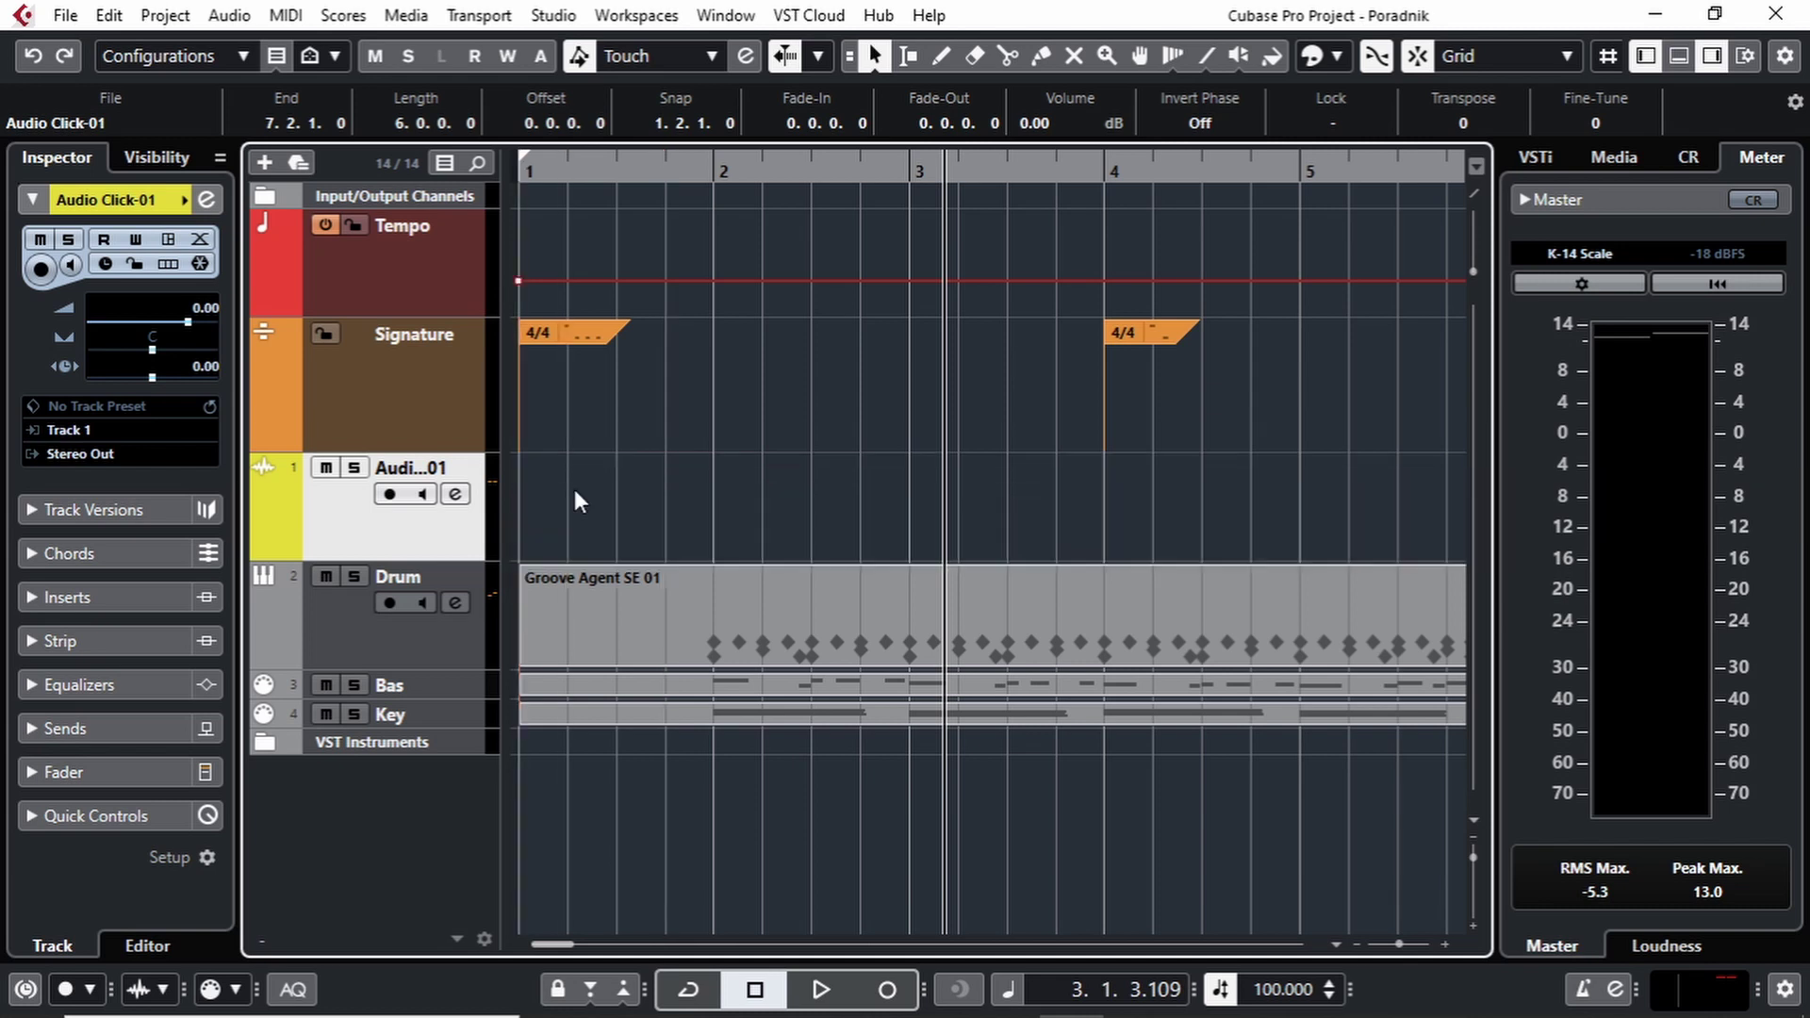
Set the grid type to Adapt to Zoom.
click(1608, 59)
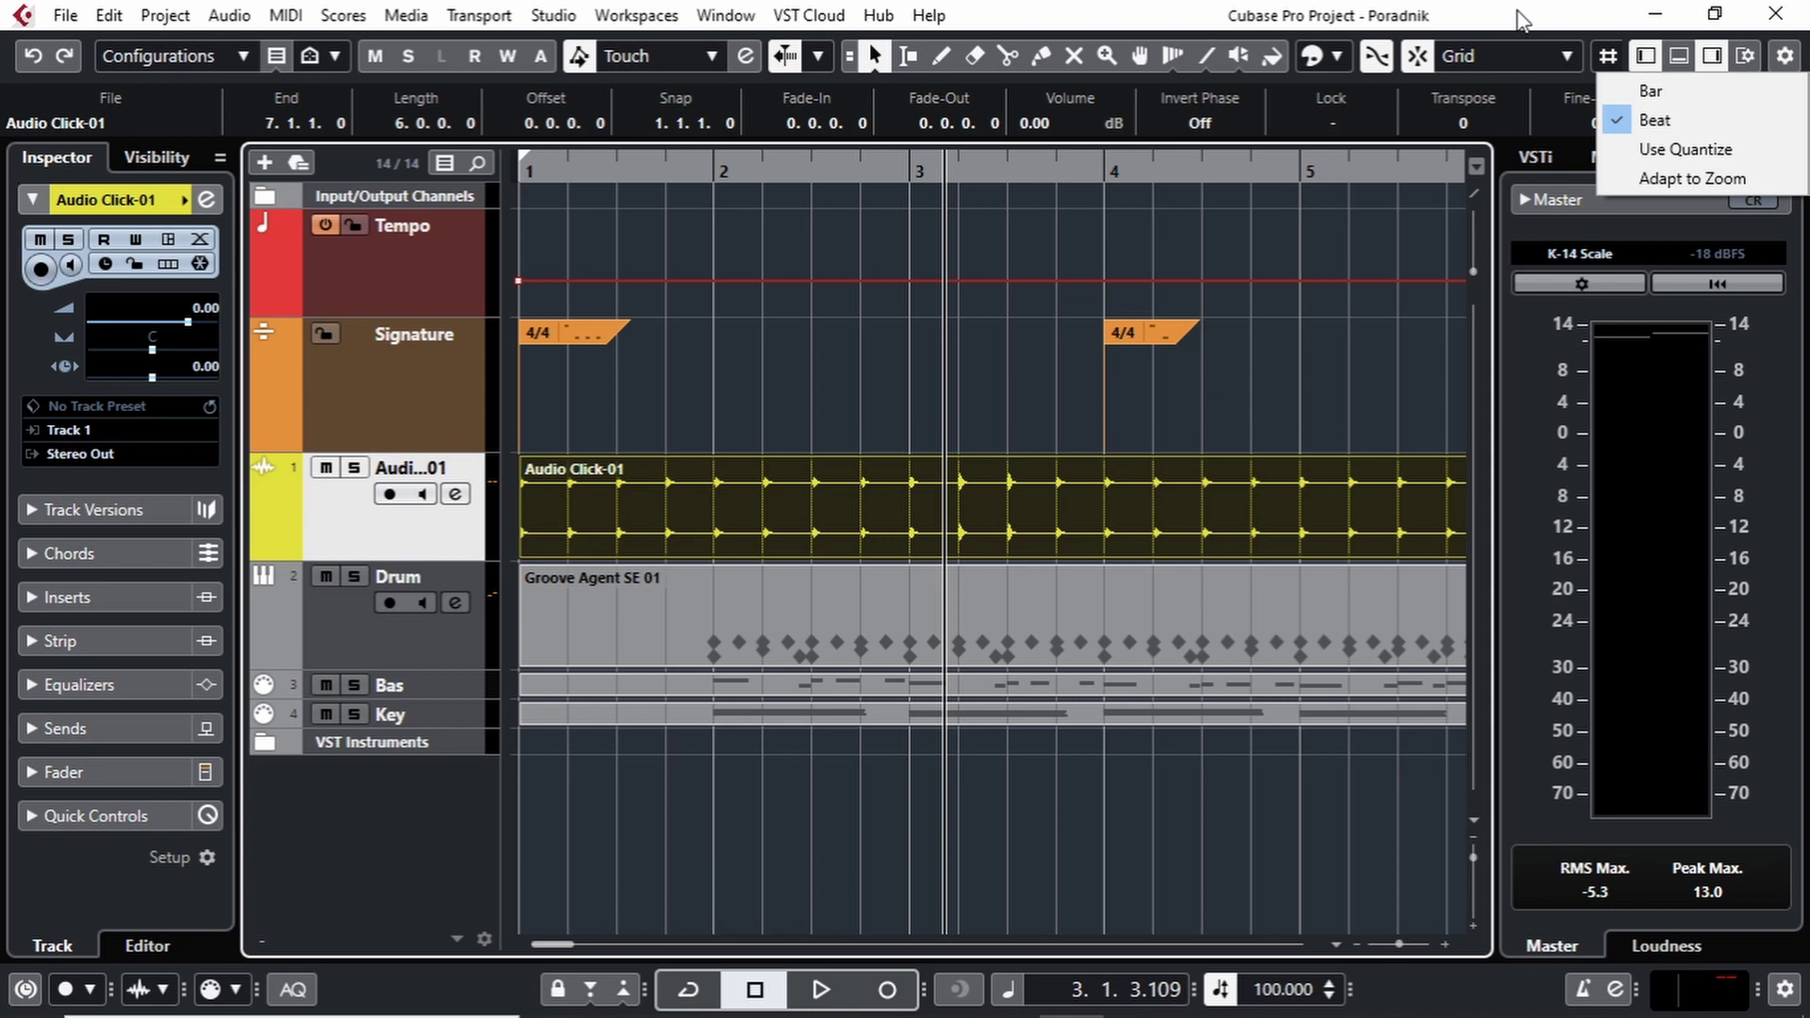
click(1628, 180)
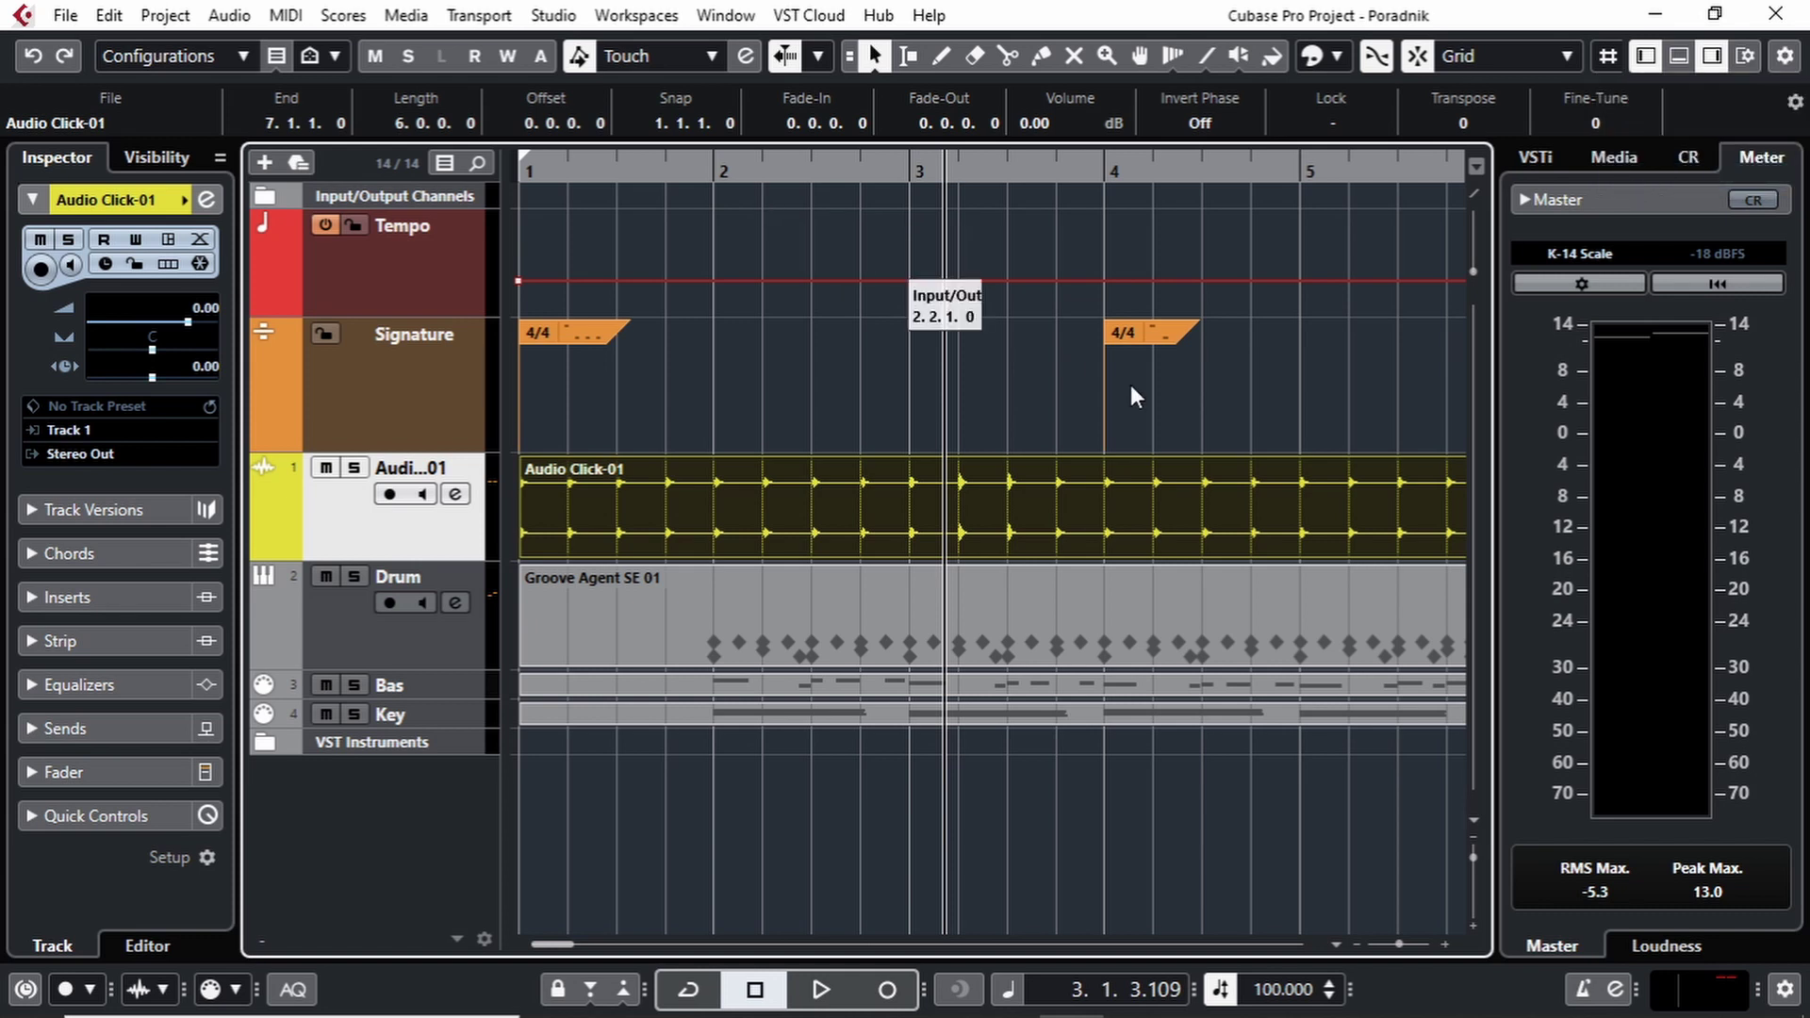
Examine how the Adapt to Zoom grid divisions change between a zoomed-out and a closely zoomed-in project view.
key(g)
key(g)
key(g)
key(g)
key(g)
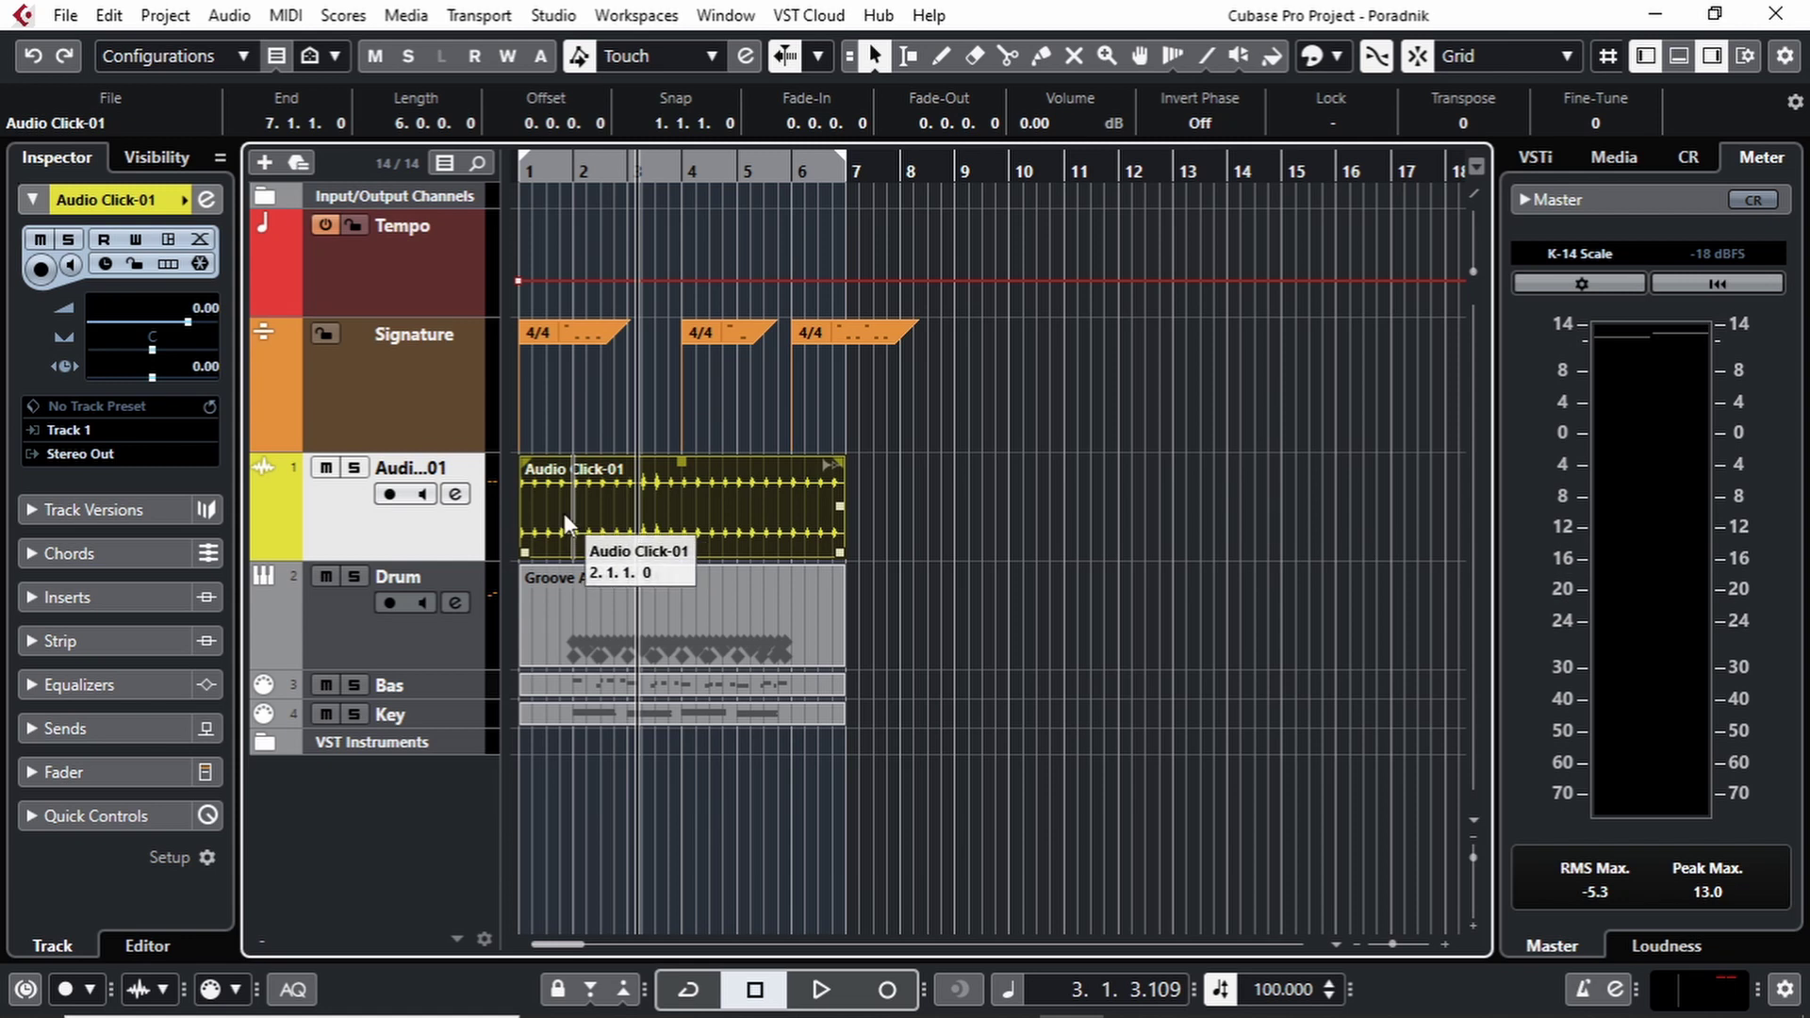
mouse_move(569, 515)
mouse_down()
mouse_move(723, 508)
mouse_move(566, 491)
mouse_up()
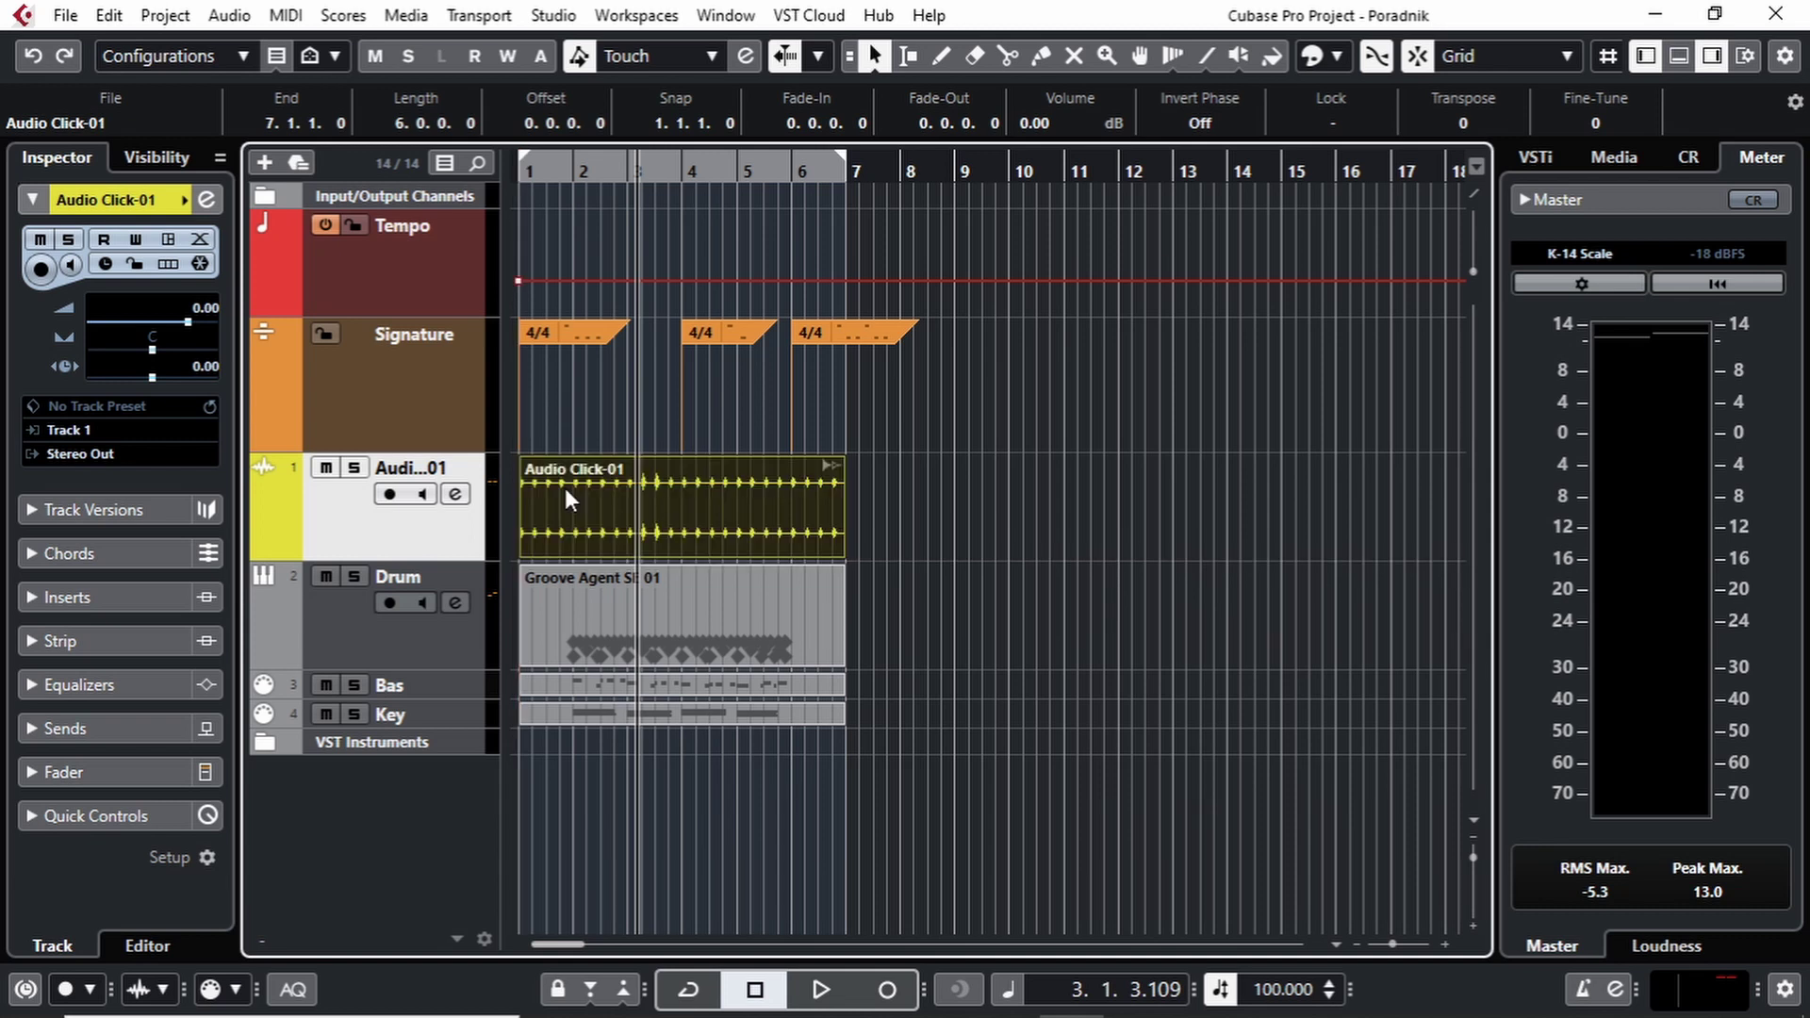
key(h)
key(h)
key(h)
key(h)
key(h)
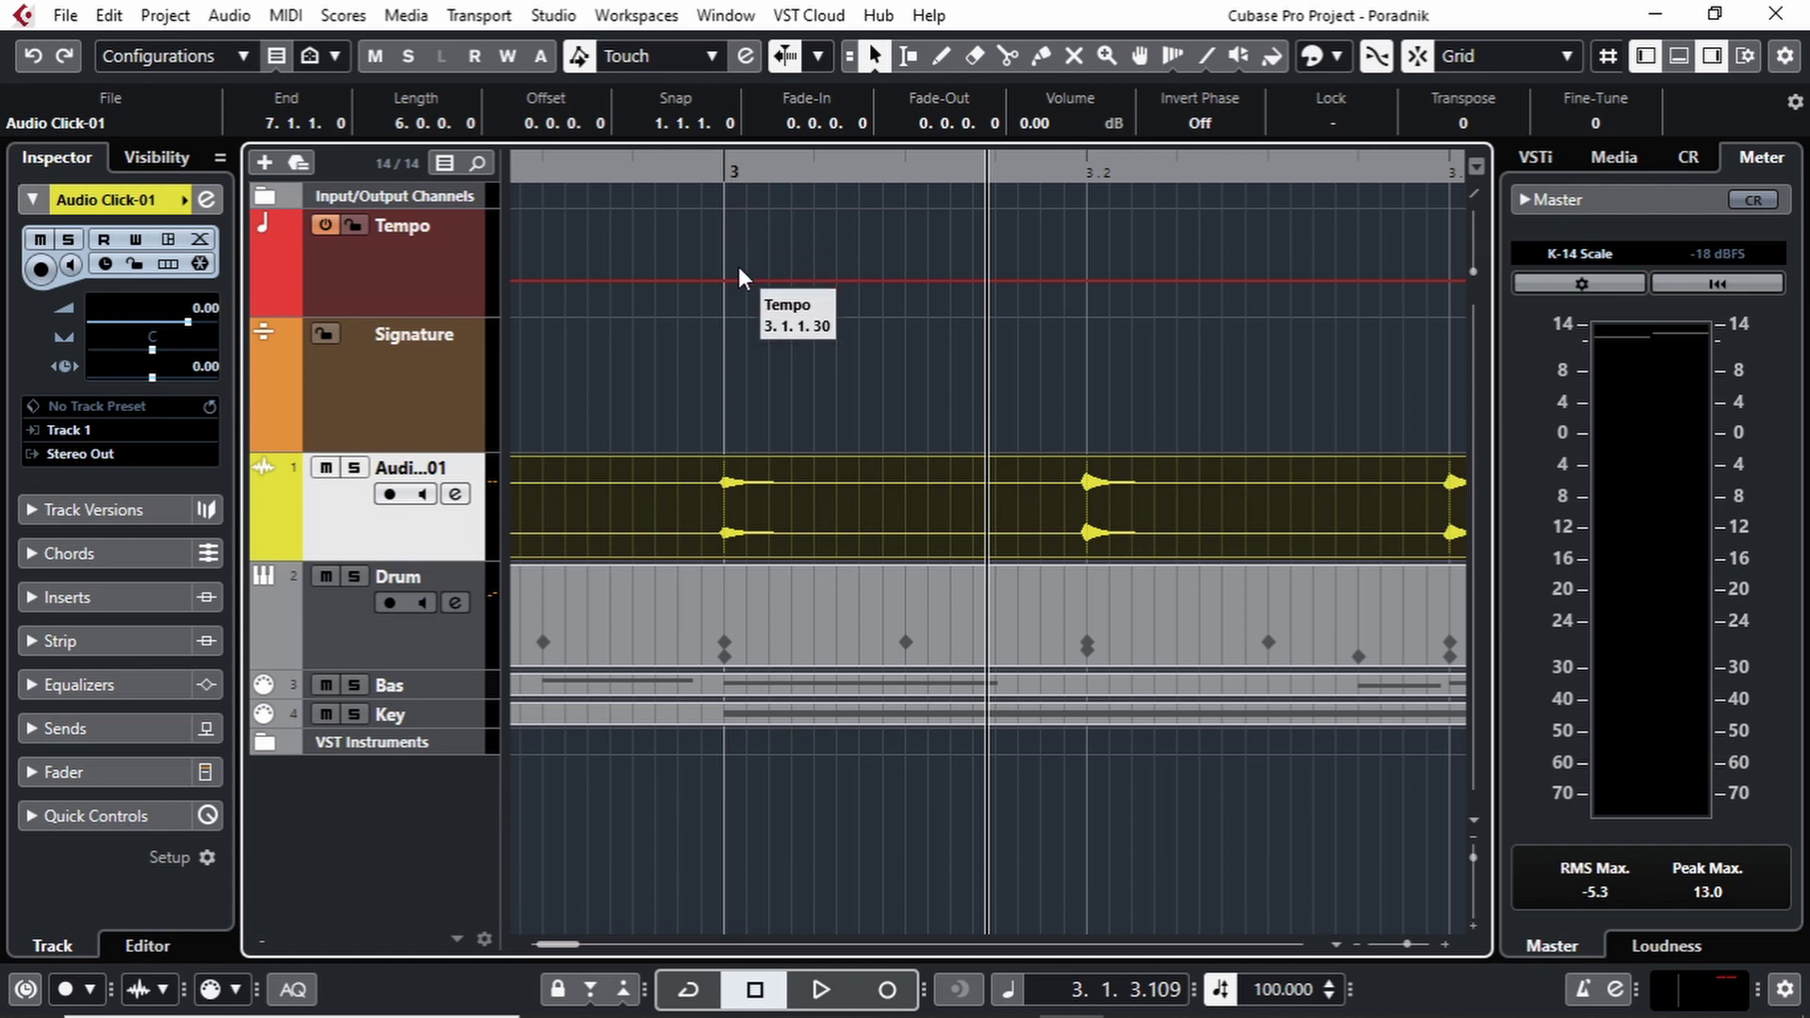
Return to the project start and move the Audio Click-01 event to 1.1.2.0 at the close zoom level.
key(KP_0)
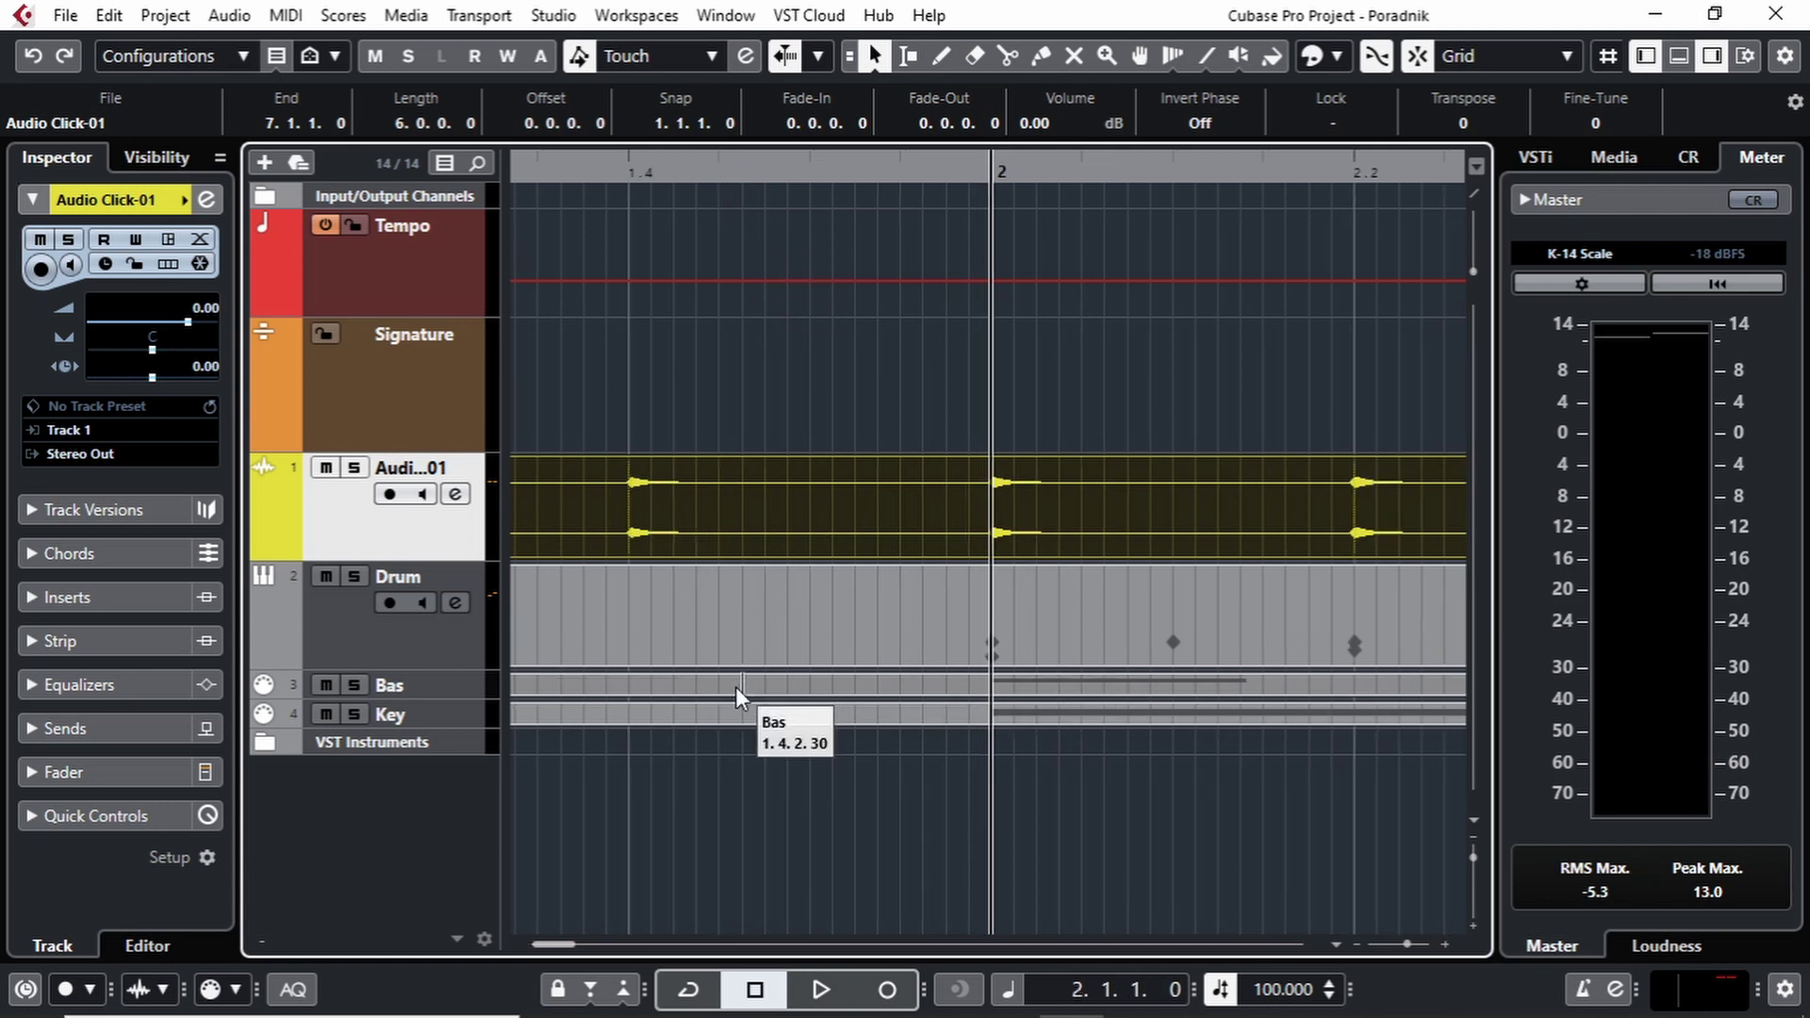
key(Home)
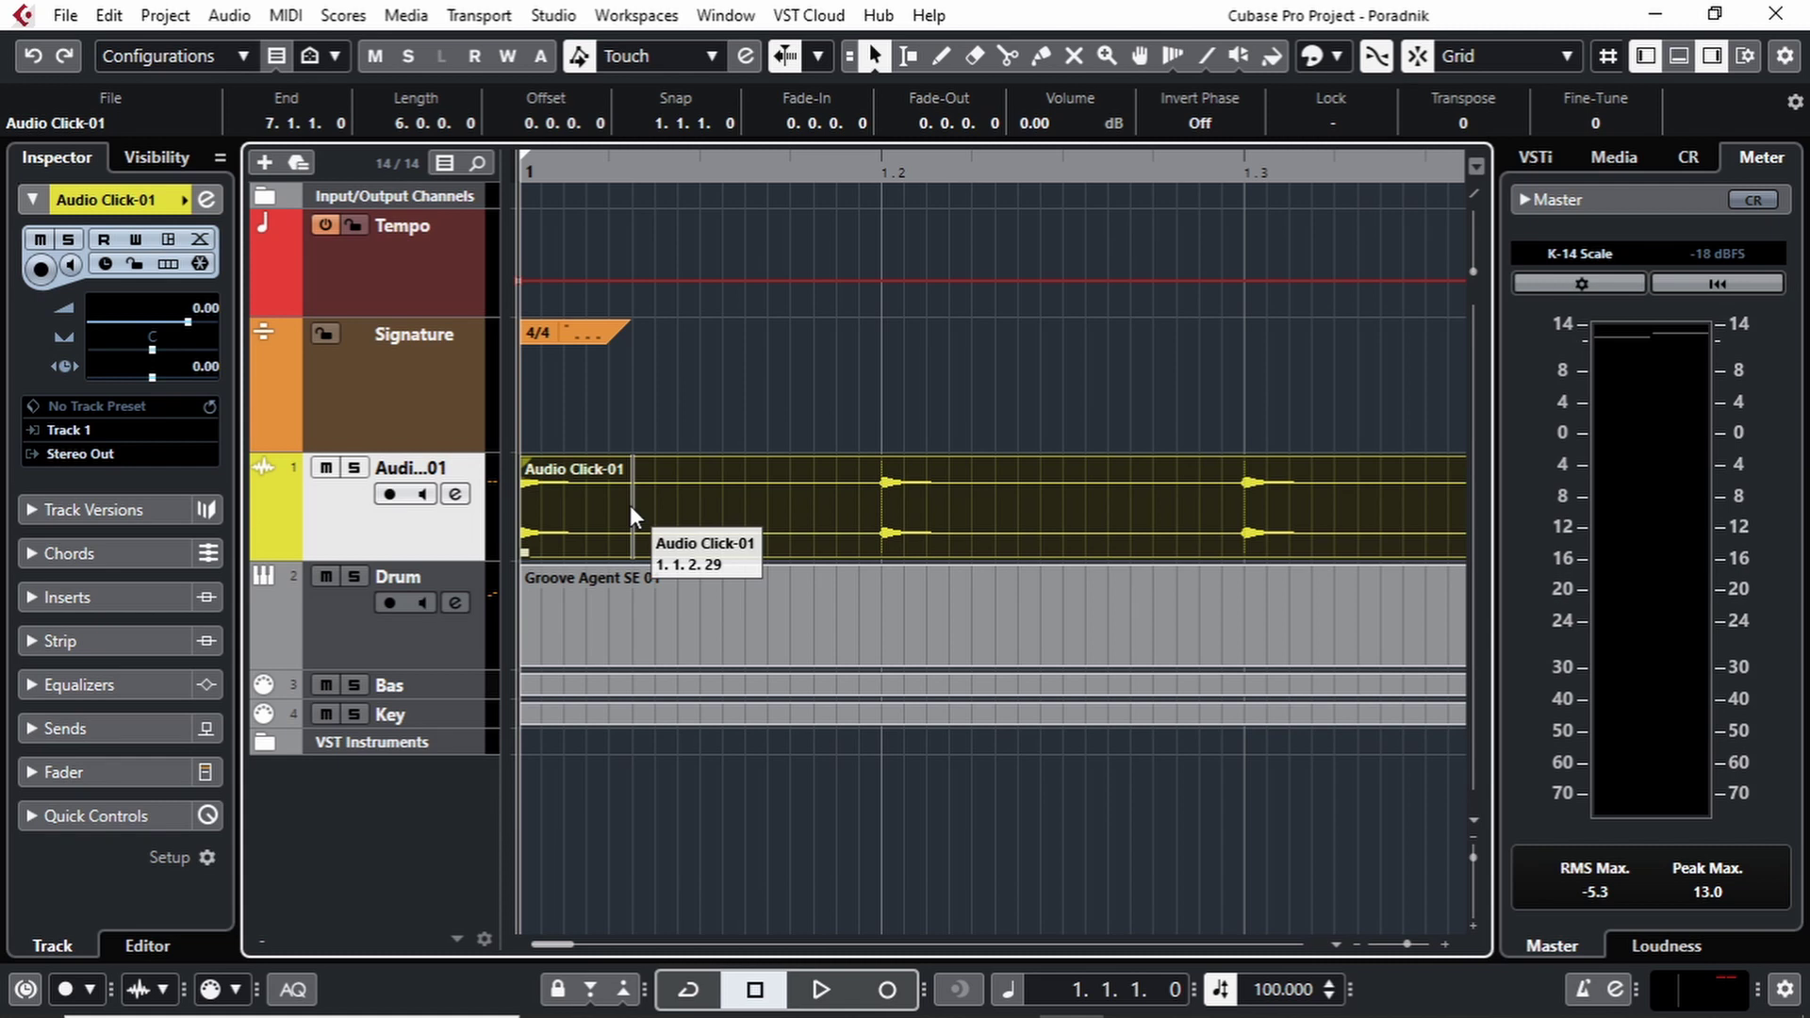
drag(593, 502, 669, 504)
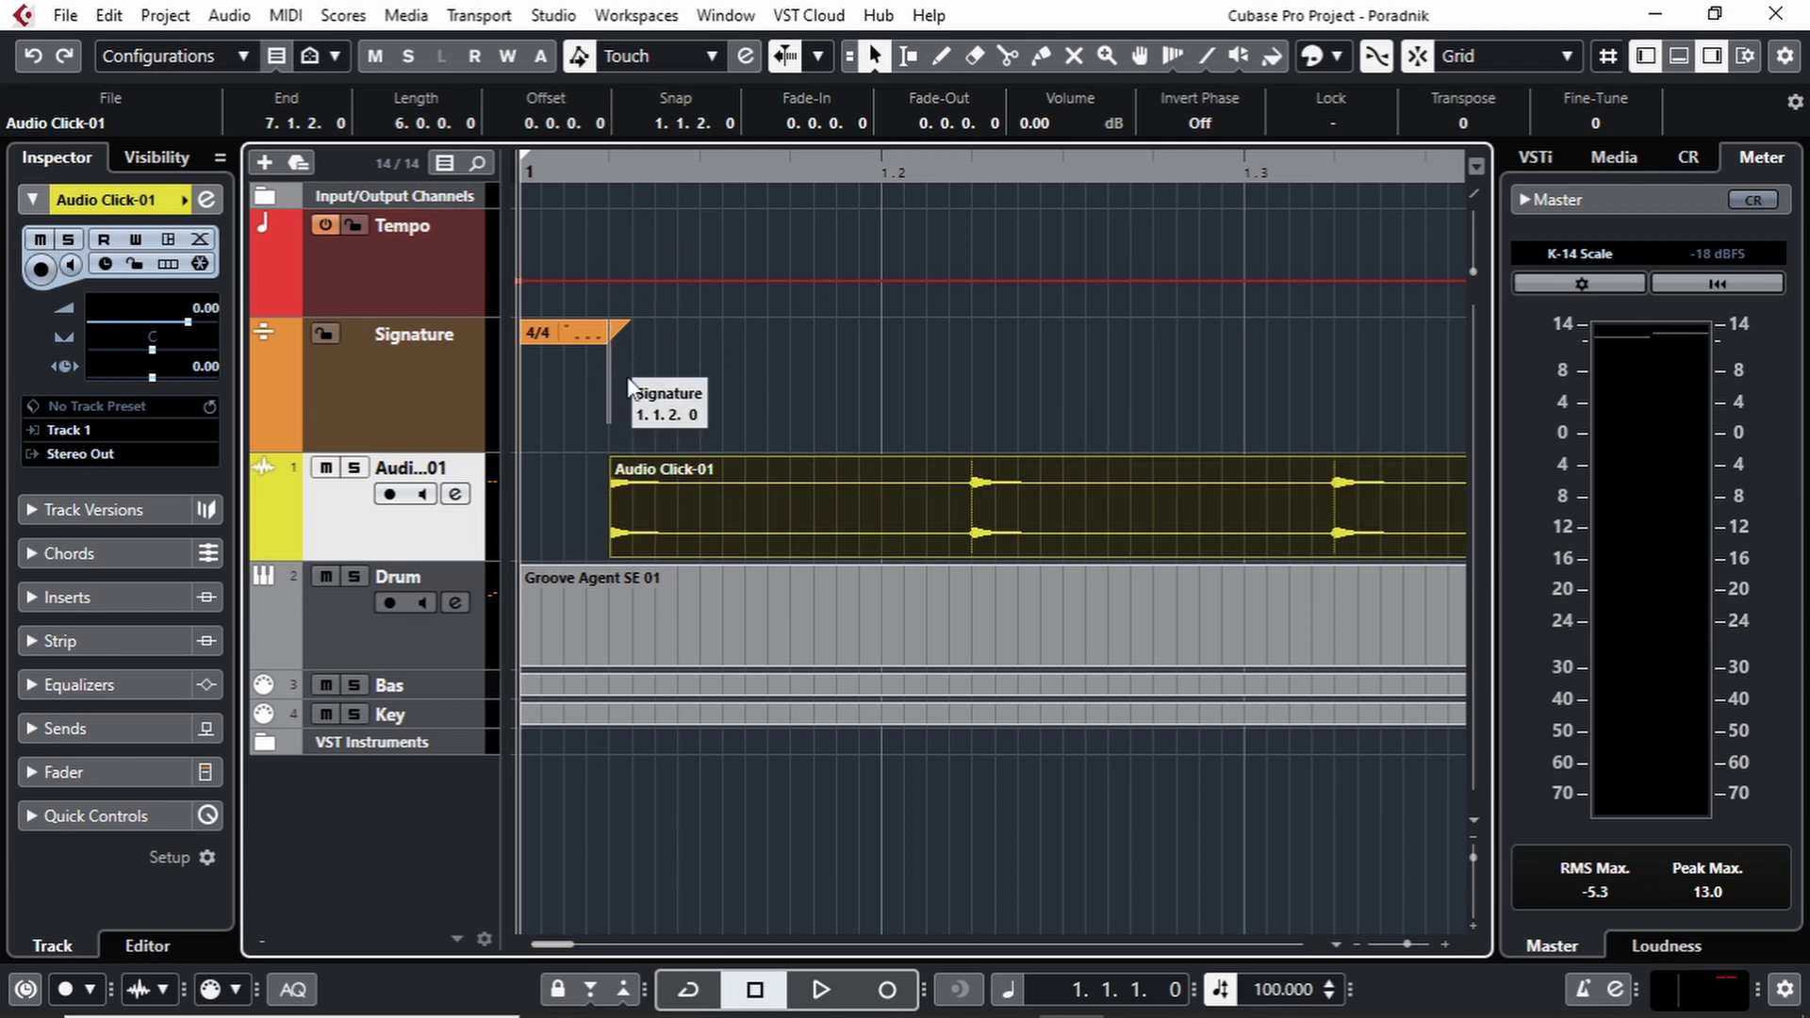
Move the Audio Click-01 event to 1.2.1.0, and from there to 2.1.1.0, using progressively wider zoom levels.
key(g)
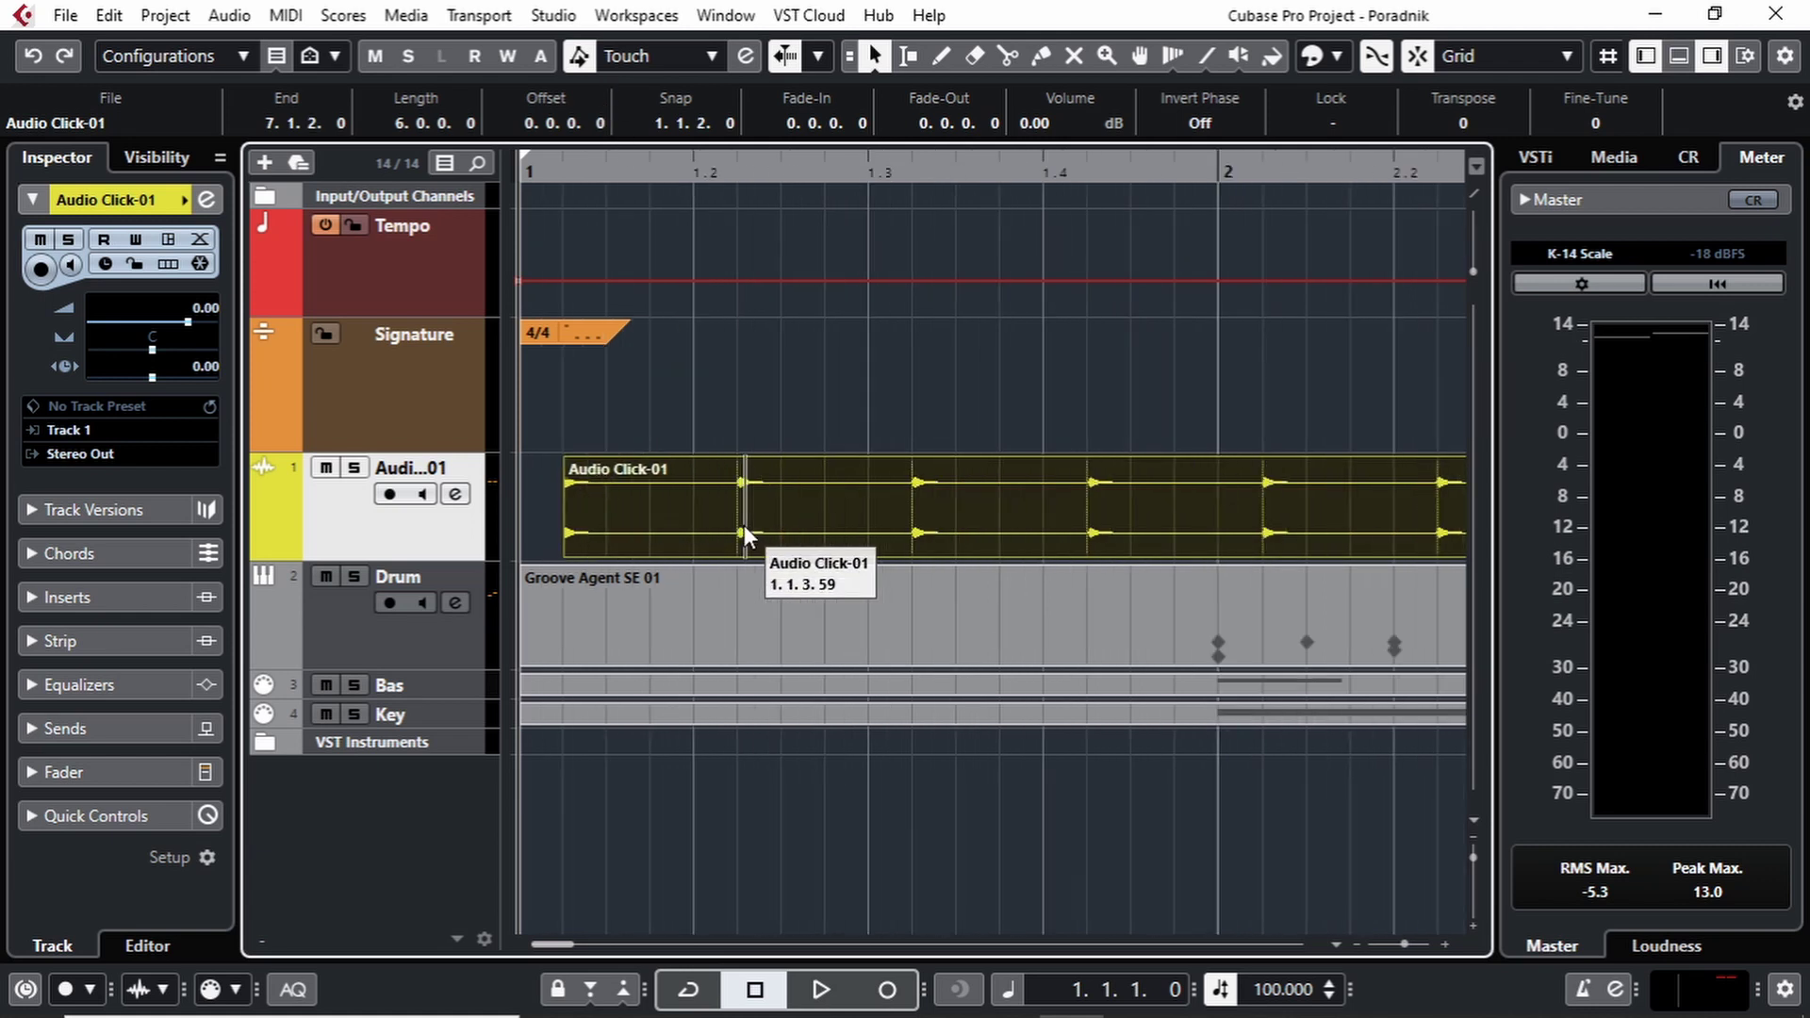
key(g)
key(g)
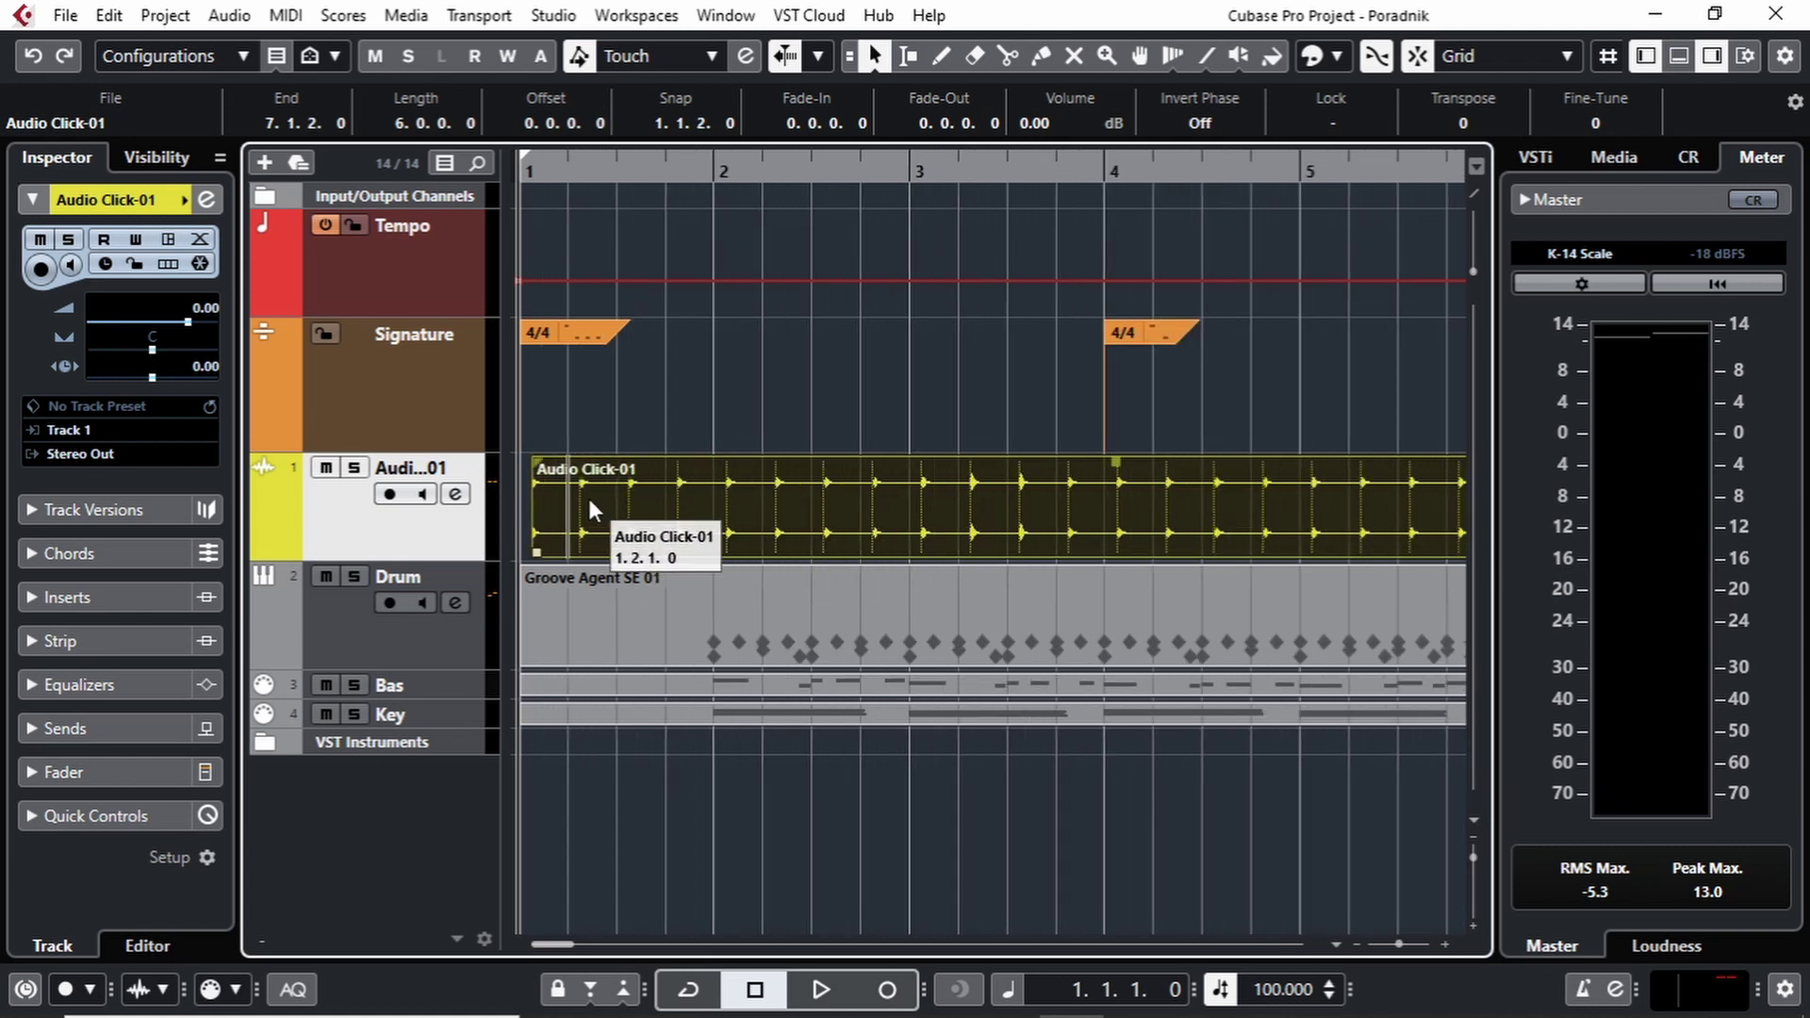
drag(590, 500, 647, 503)
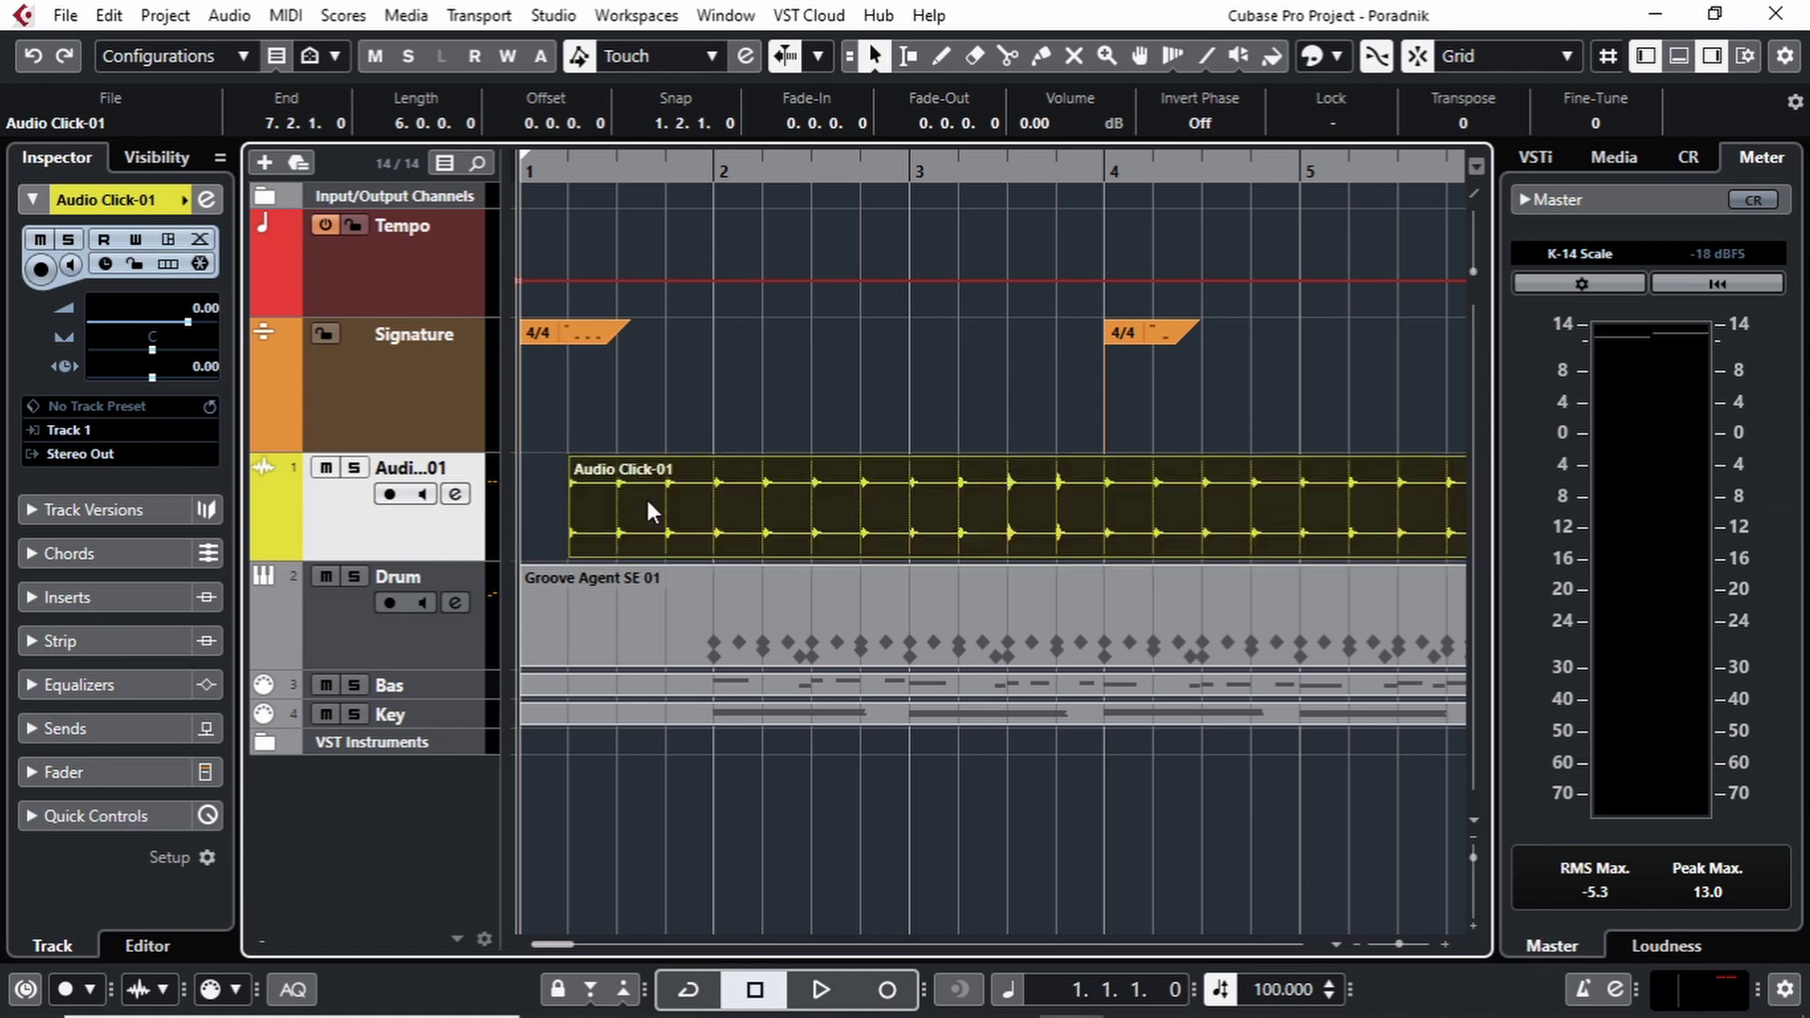
key(g)
key(g)
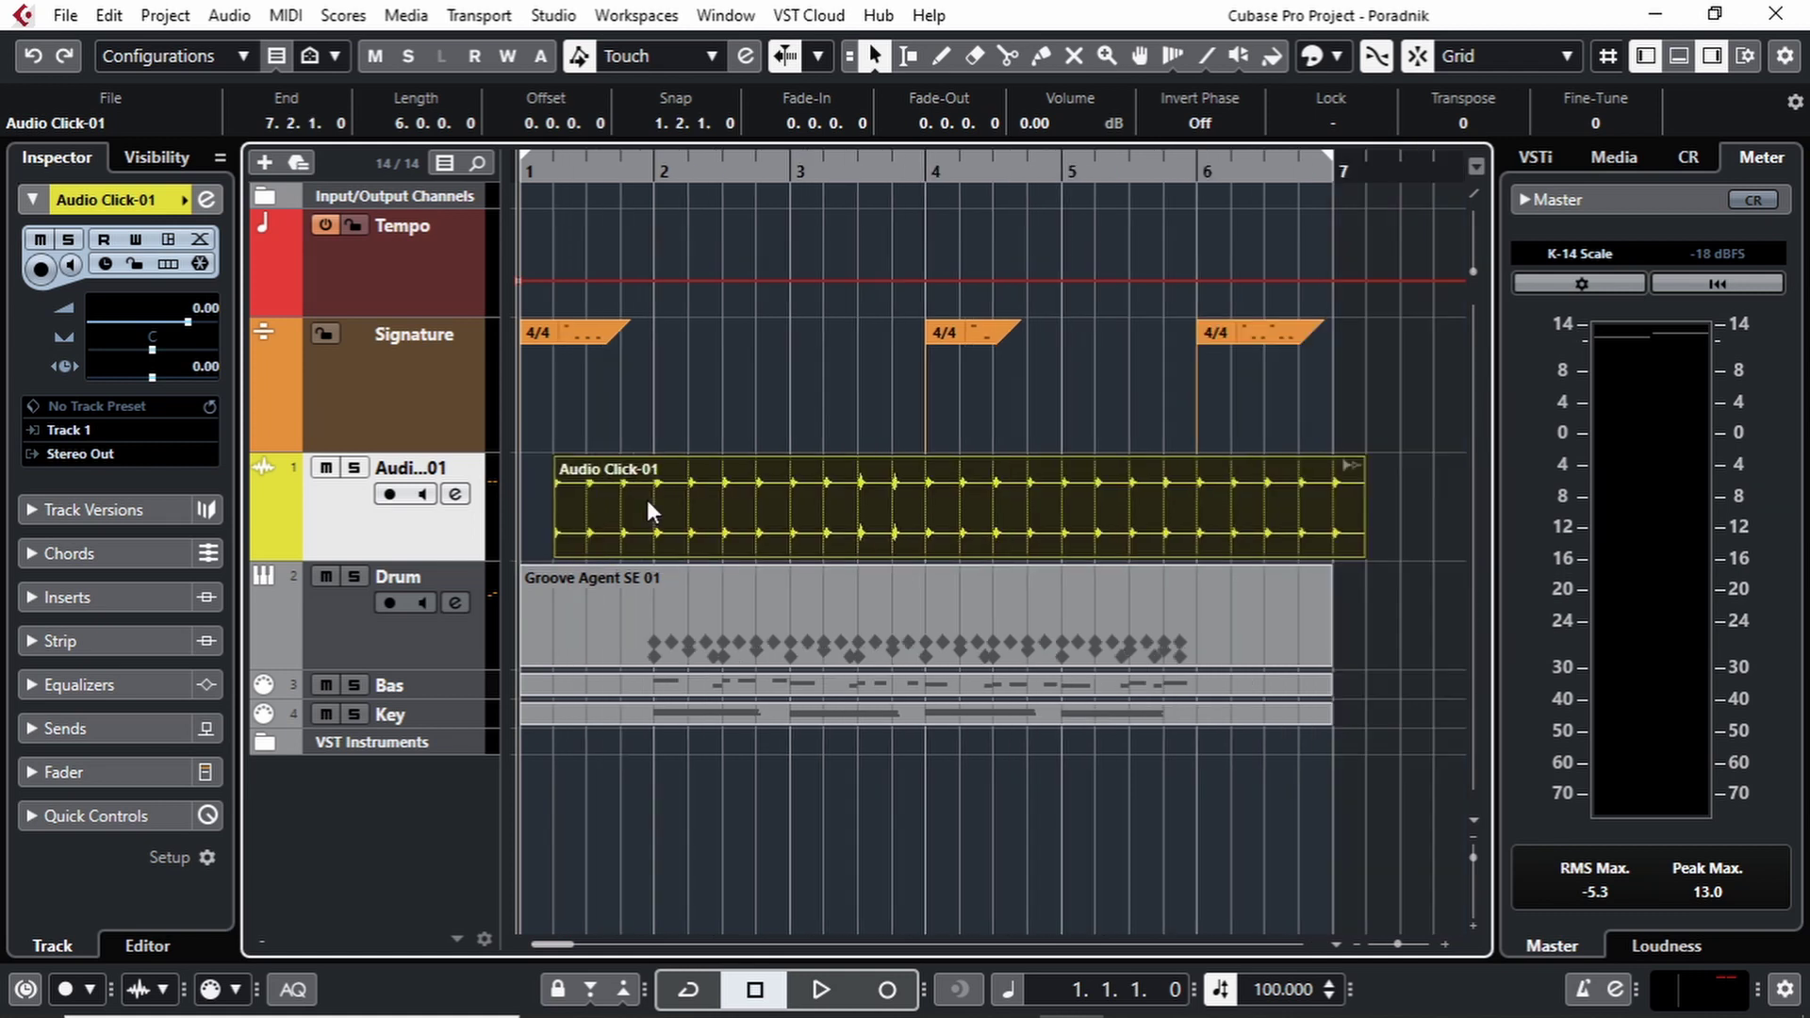
drag(645, 499, 743, 509)
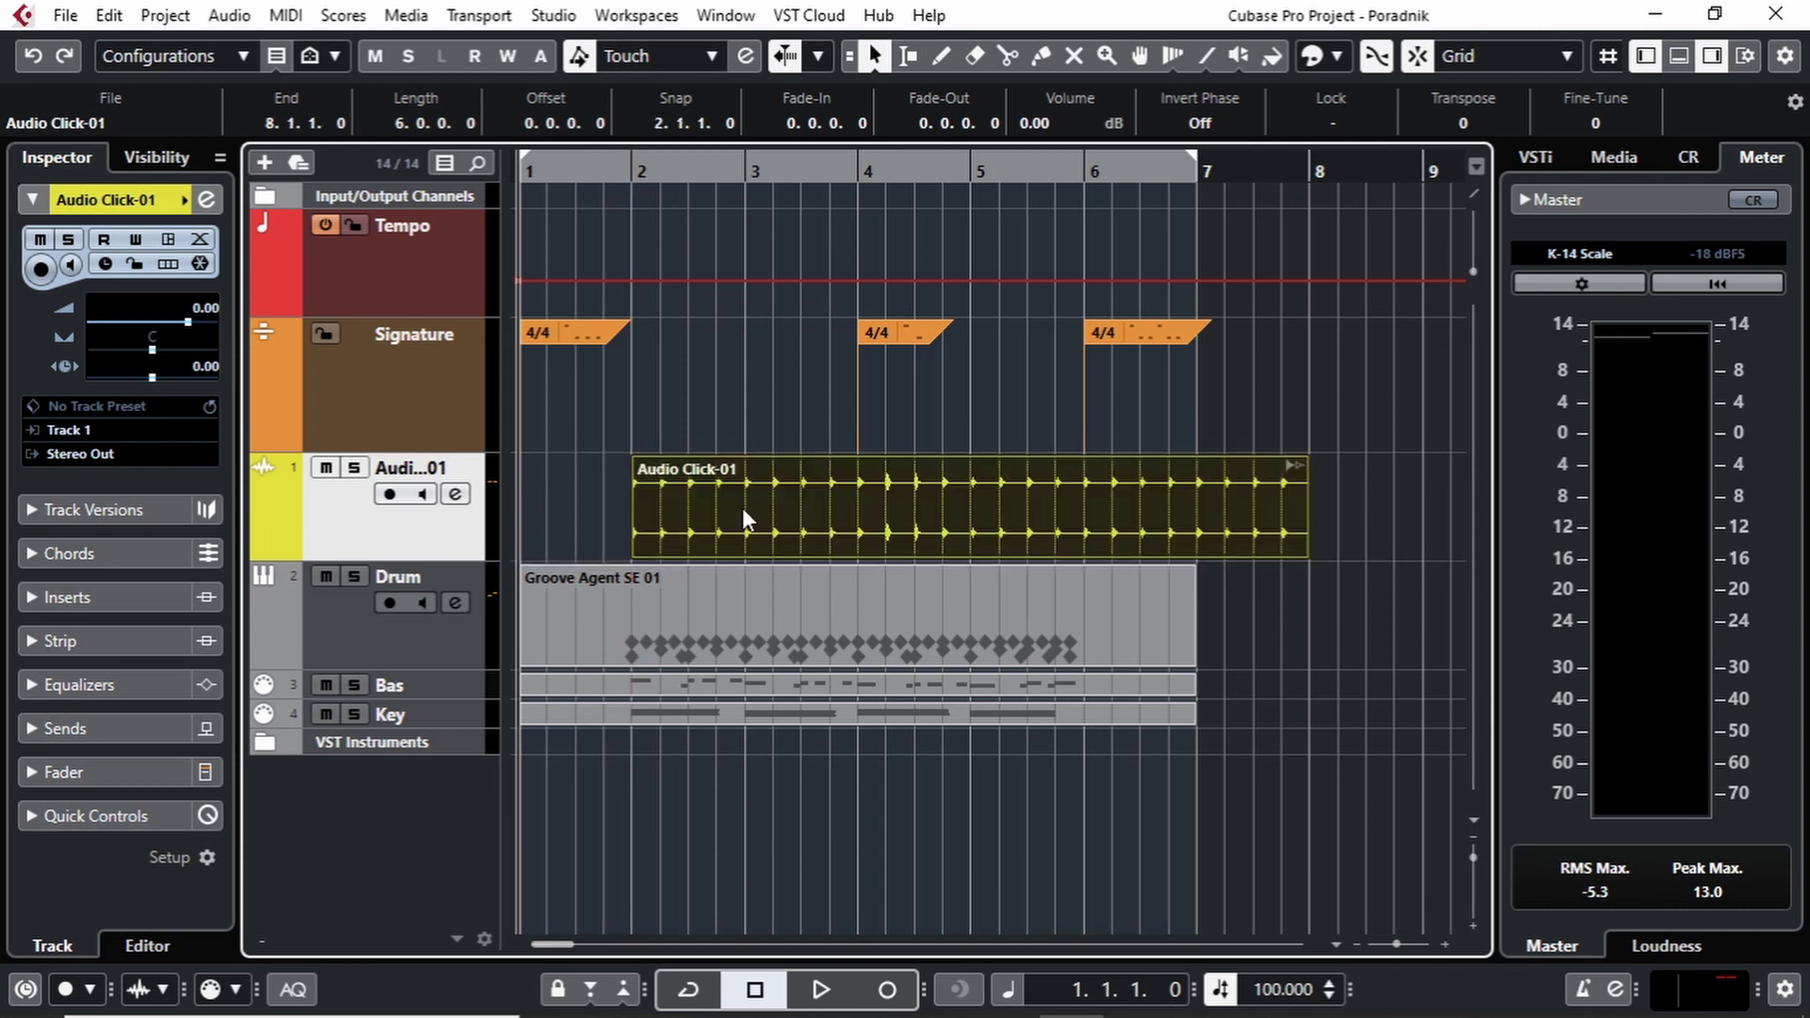
Move the Audio Click-01 event back to 1.1.1.0 at a closer zoom level.
key(h)
key(h)
key(h)
key(h)
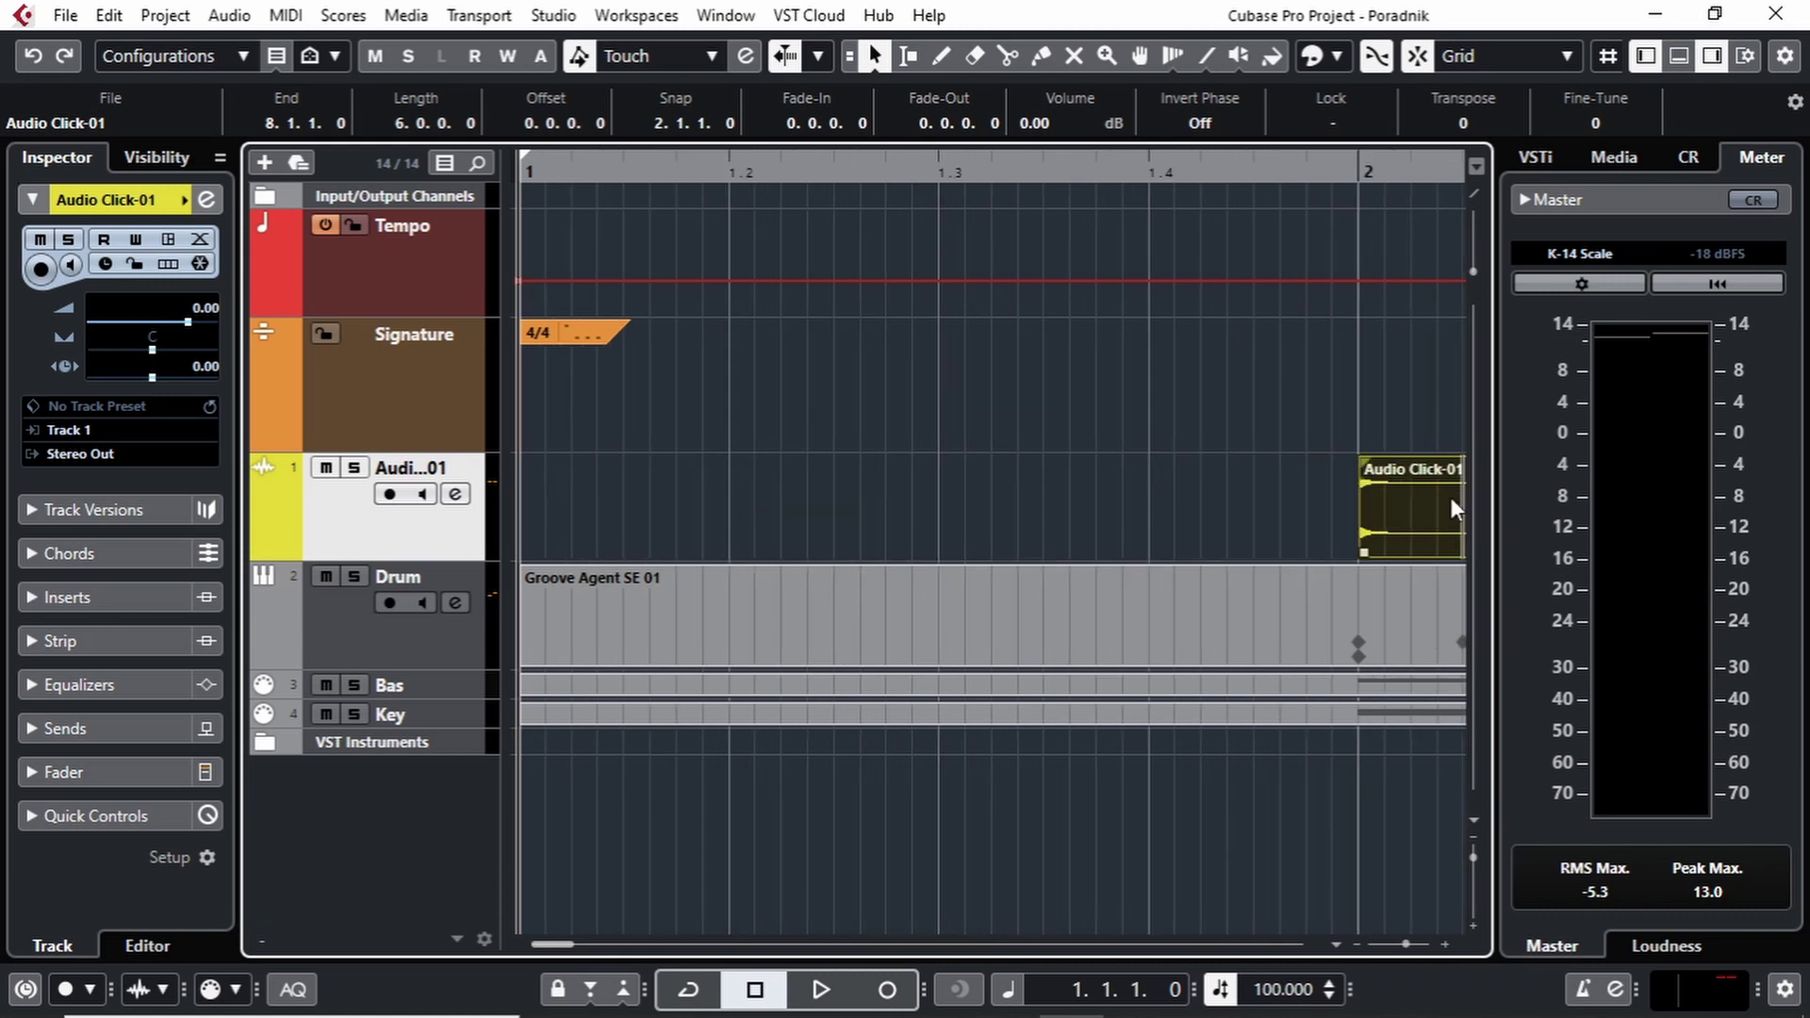
drag(1451, 494, 558, 499)
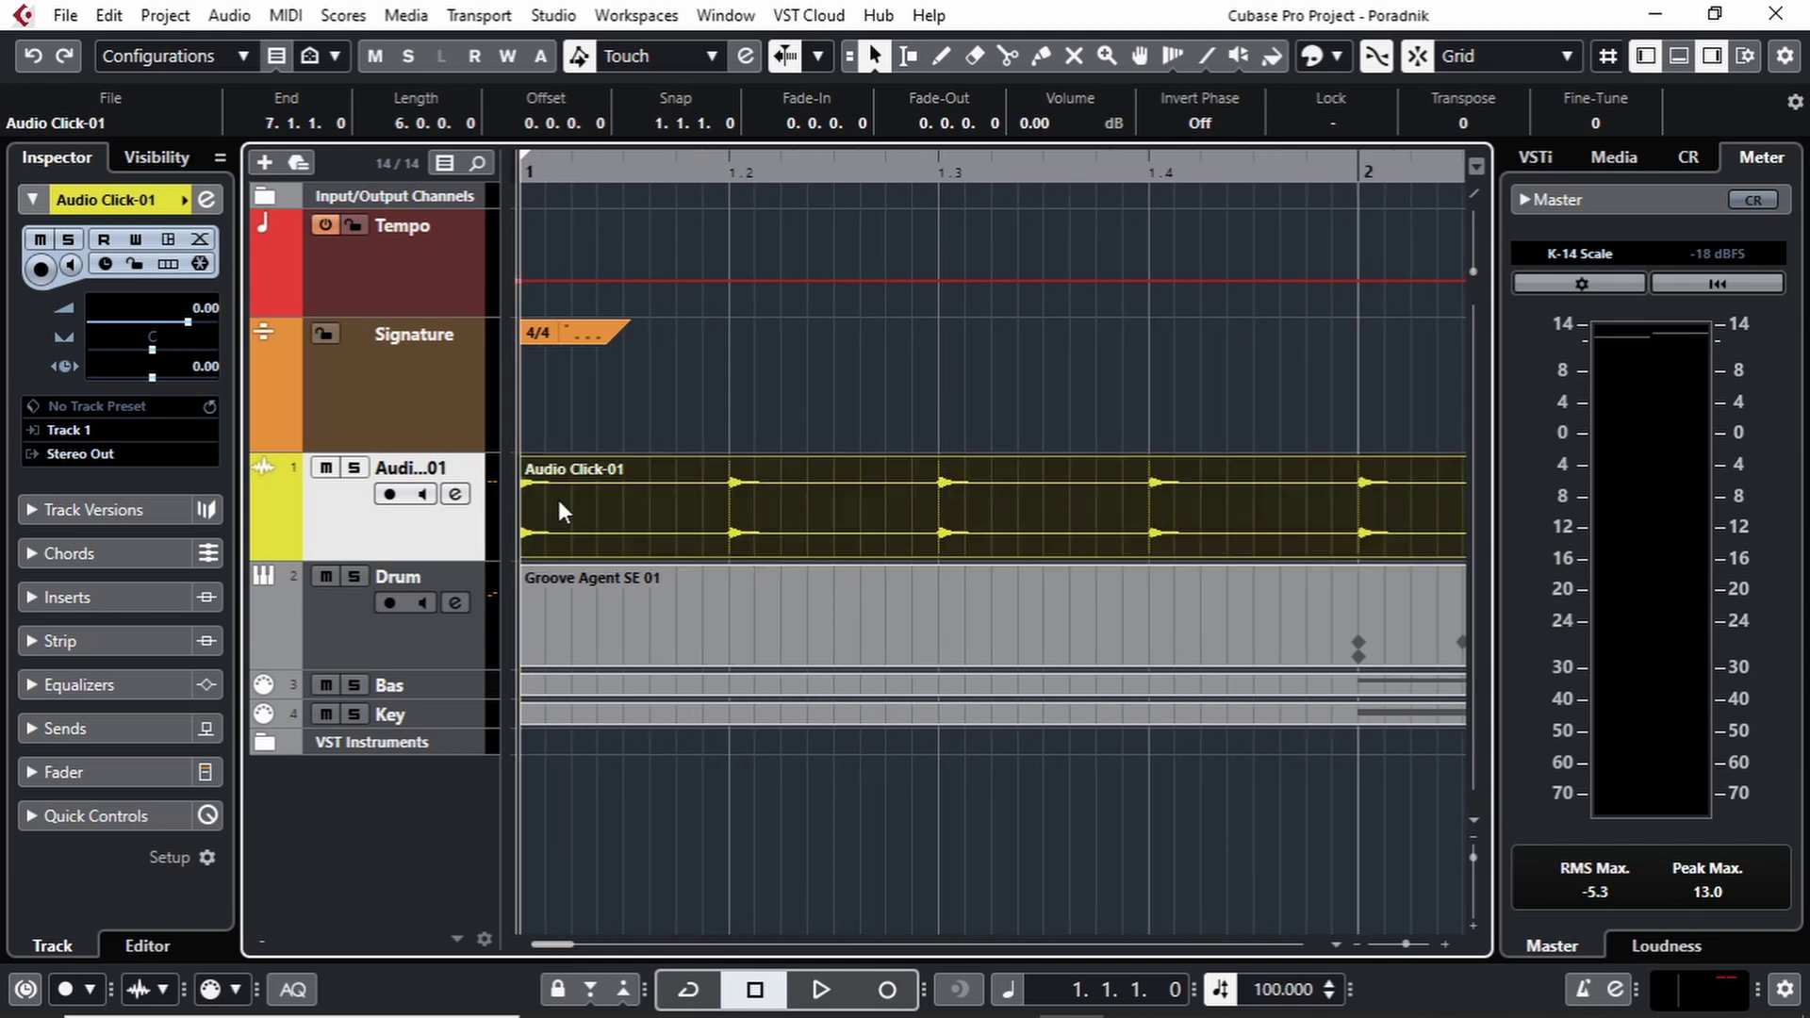
Set the grid type to Bar and open the list of snap types.
key(g)
key(g)
key(g)
key(g)
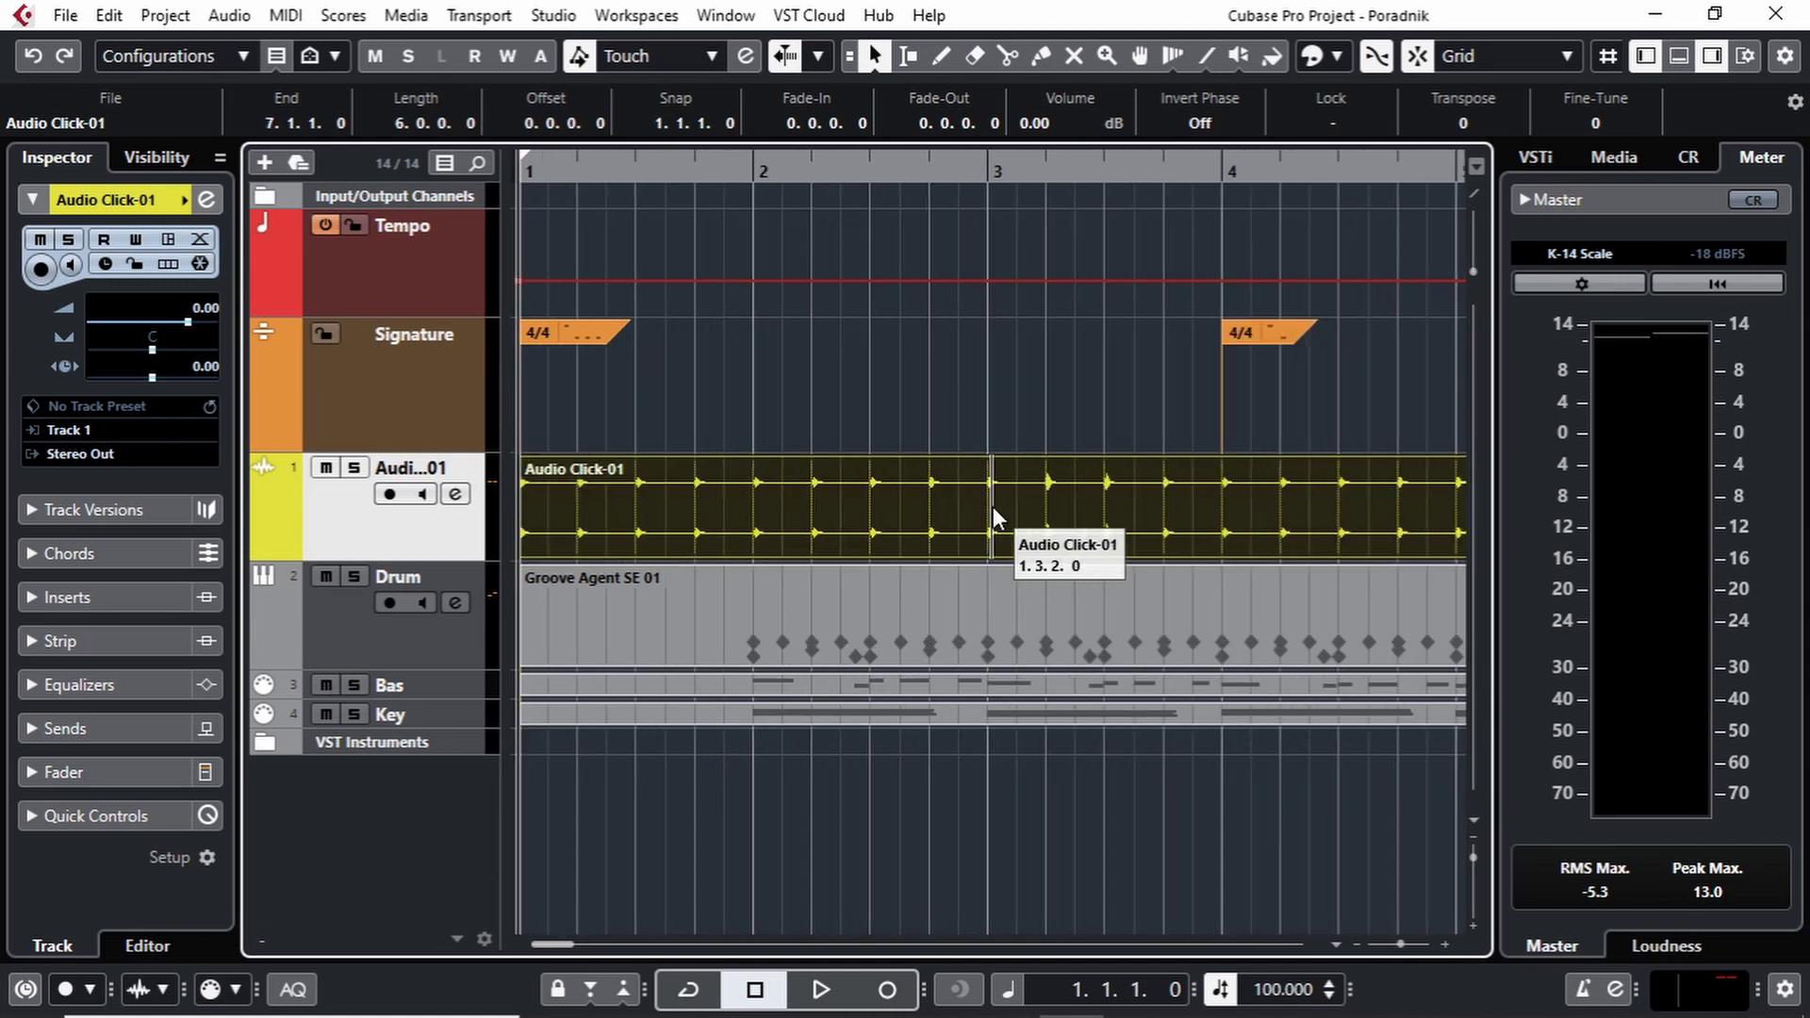
key(g)
key(g)
key(g)
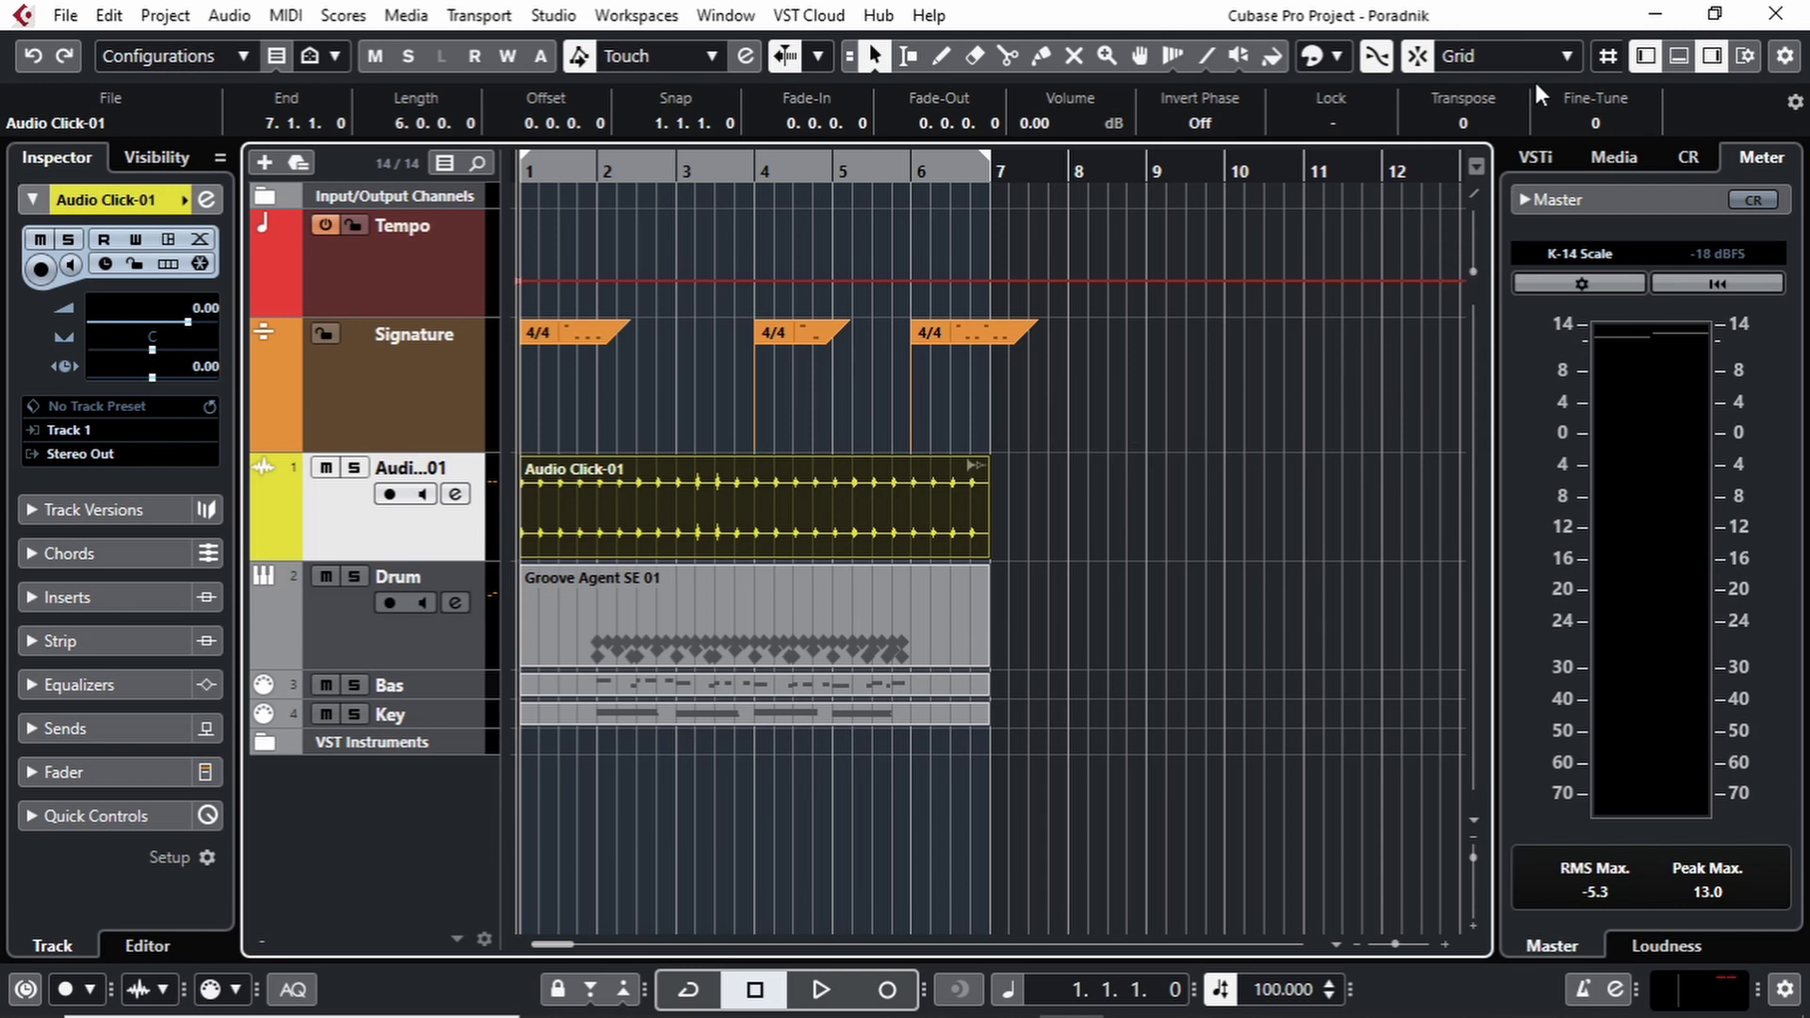
click(1608, 58)
click(1617, 95)
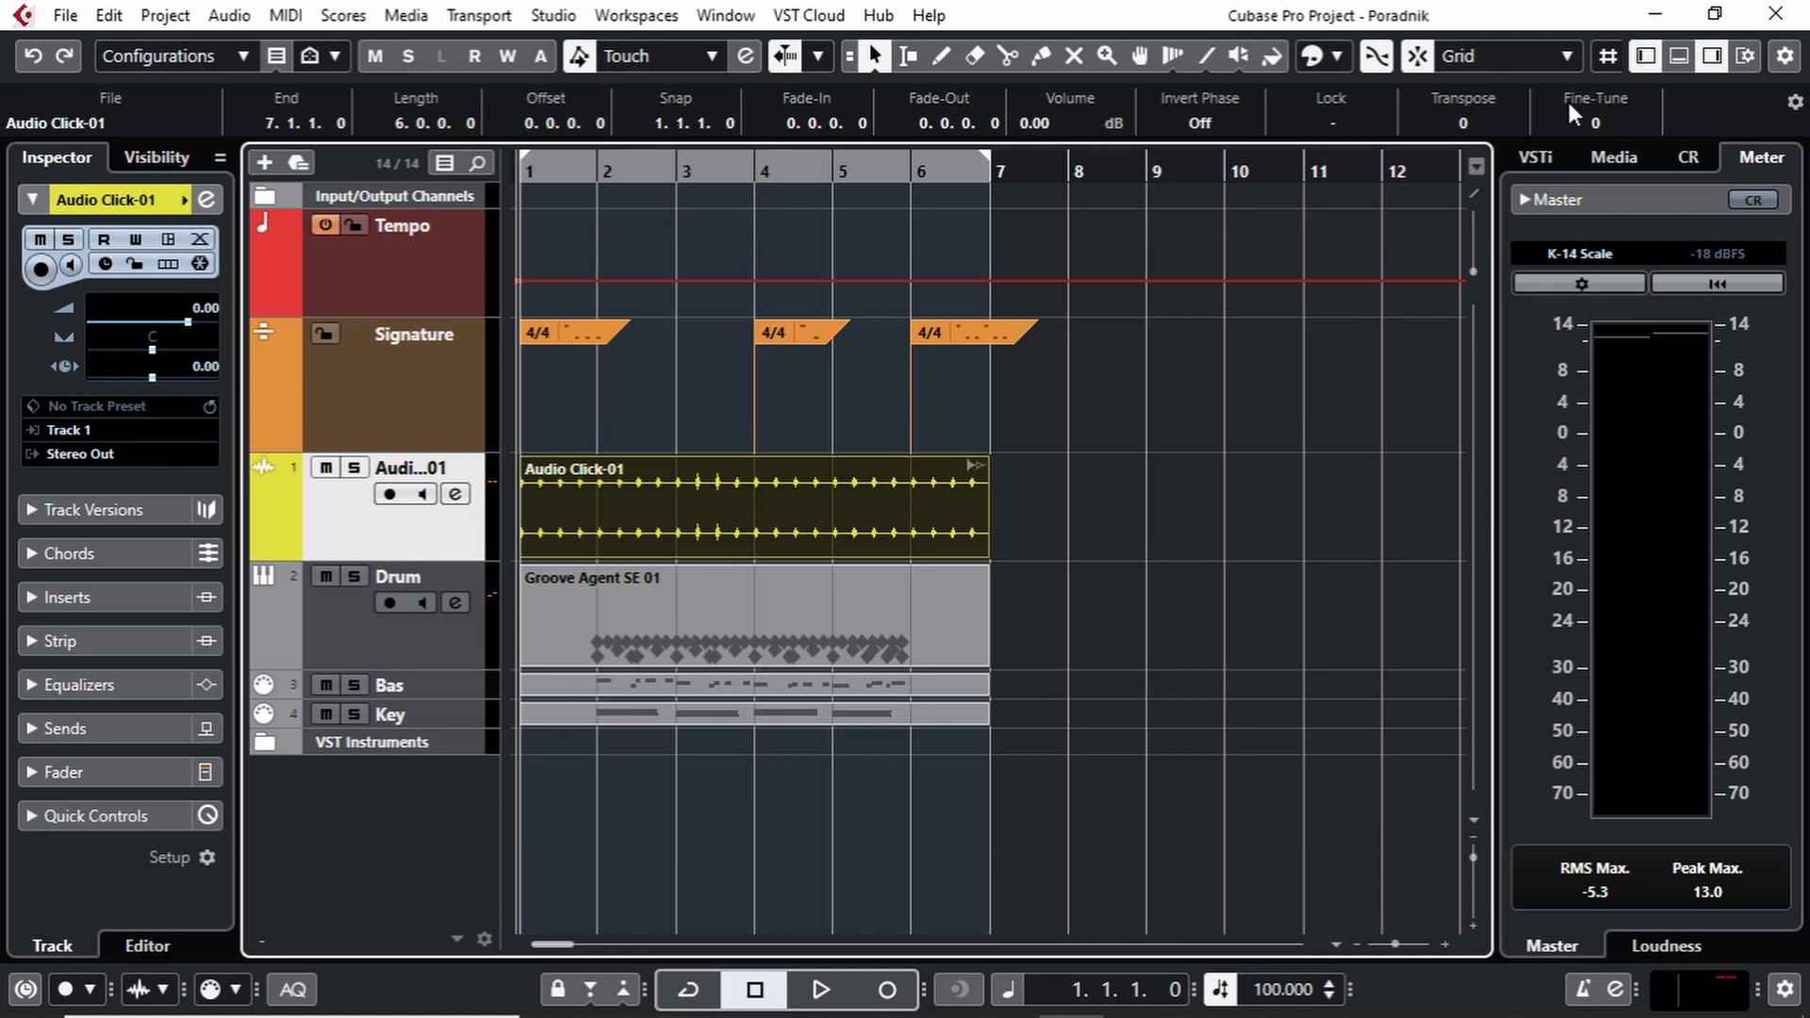
click(1540, 55)
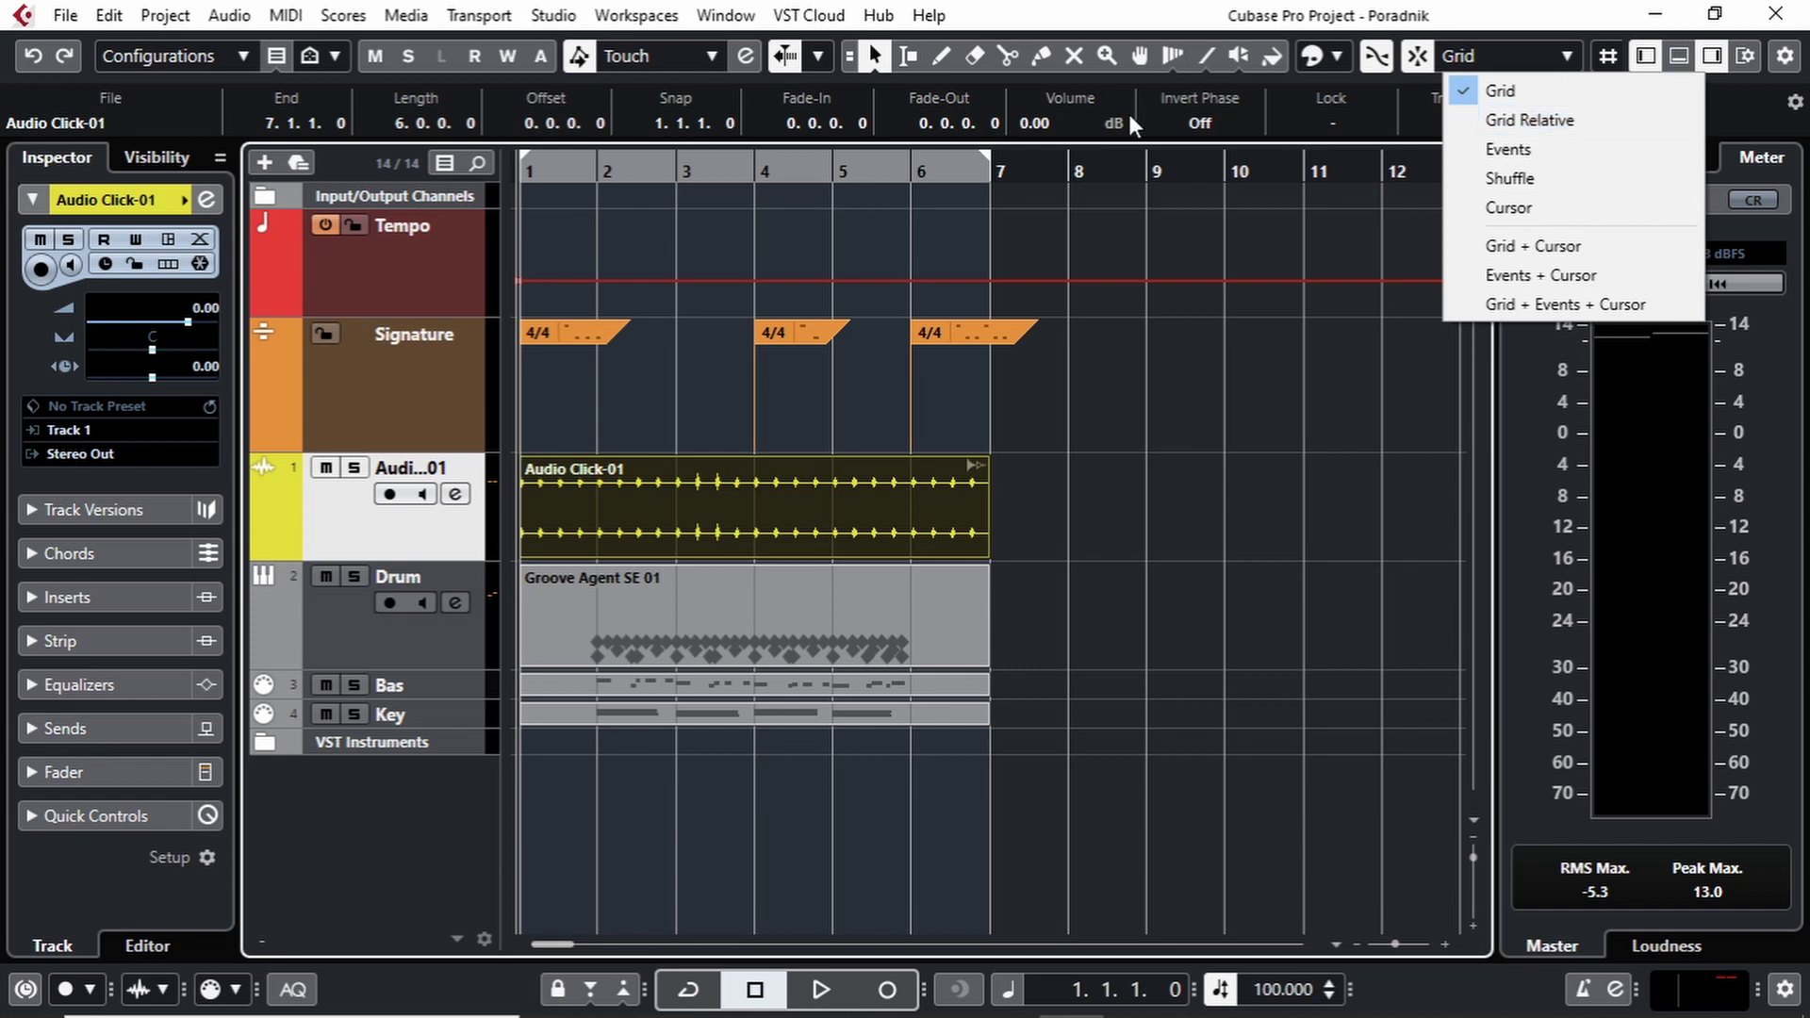
Split the Audio Click-01 event at 1.4.3.47, just before bar 2, and delete the part before the split.
click(560, 173)
drag(560, 174, 578, 238)
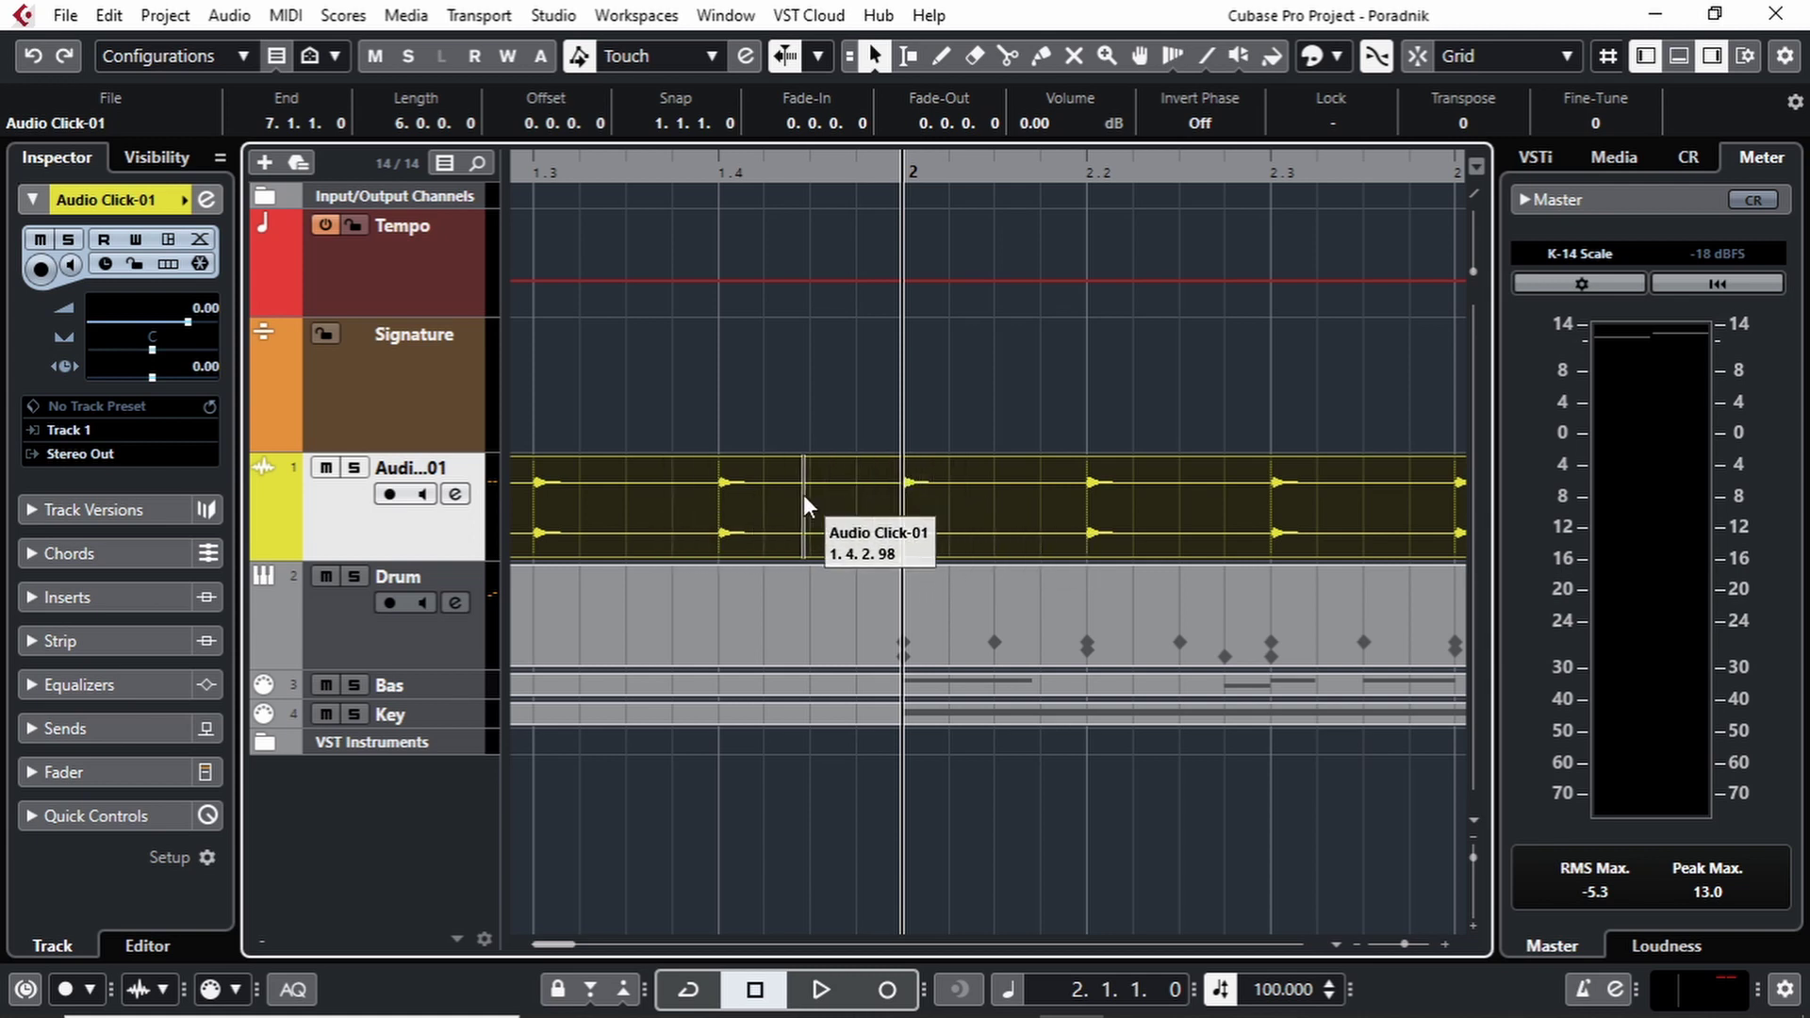
key(g)
key(g)
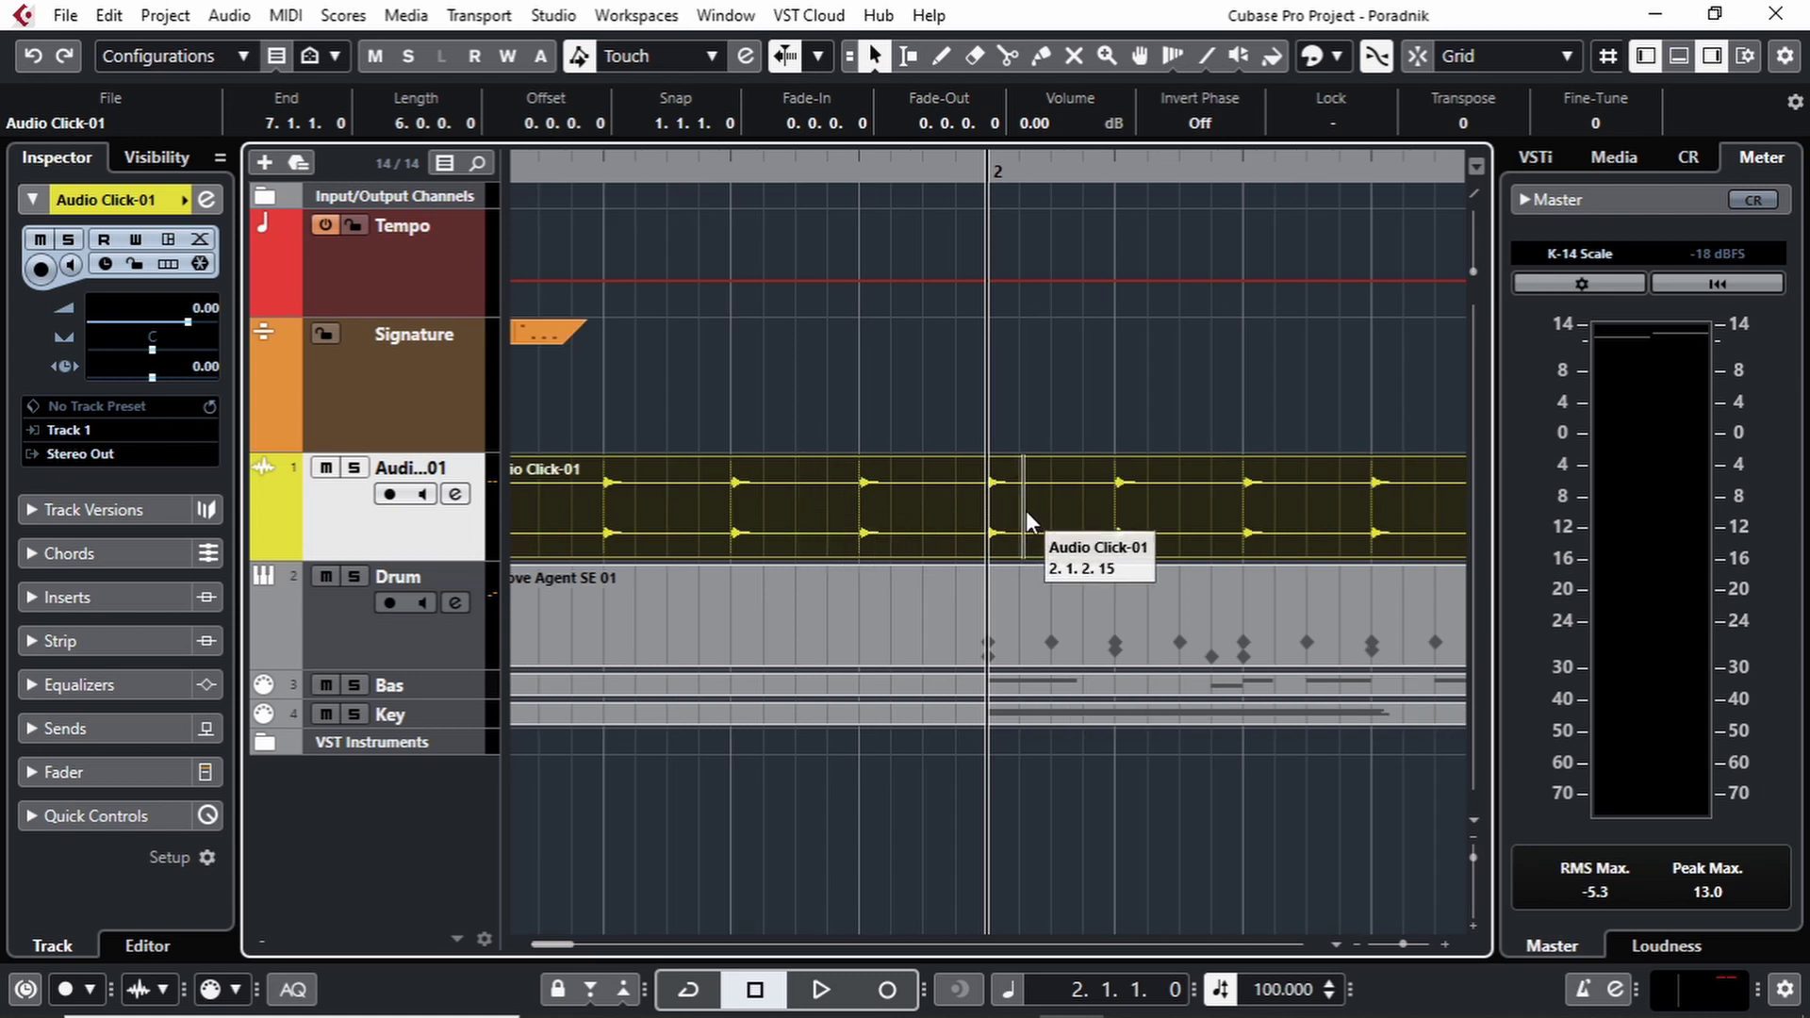
click(937, 512)
click(872, 518)
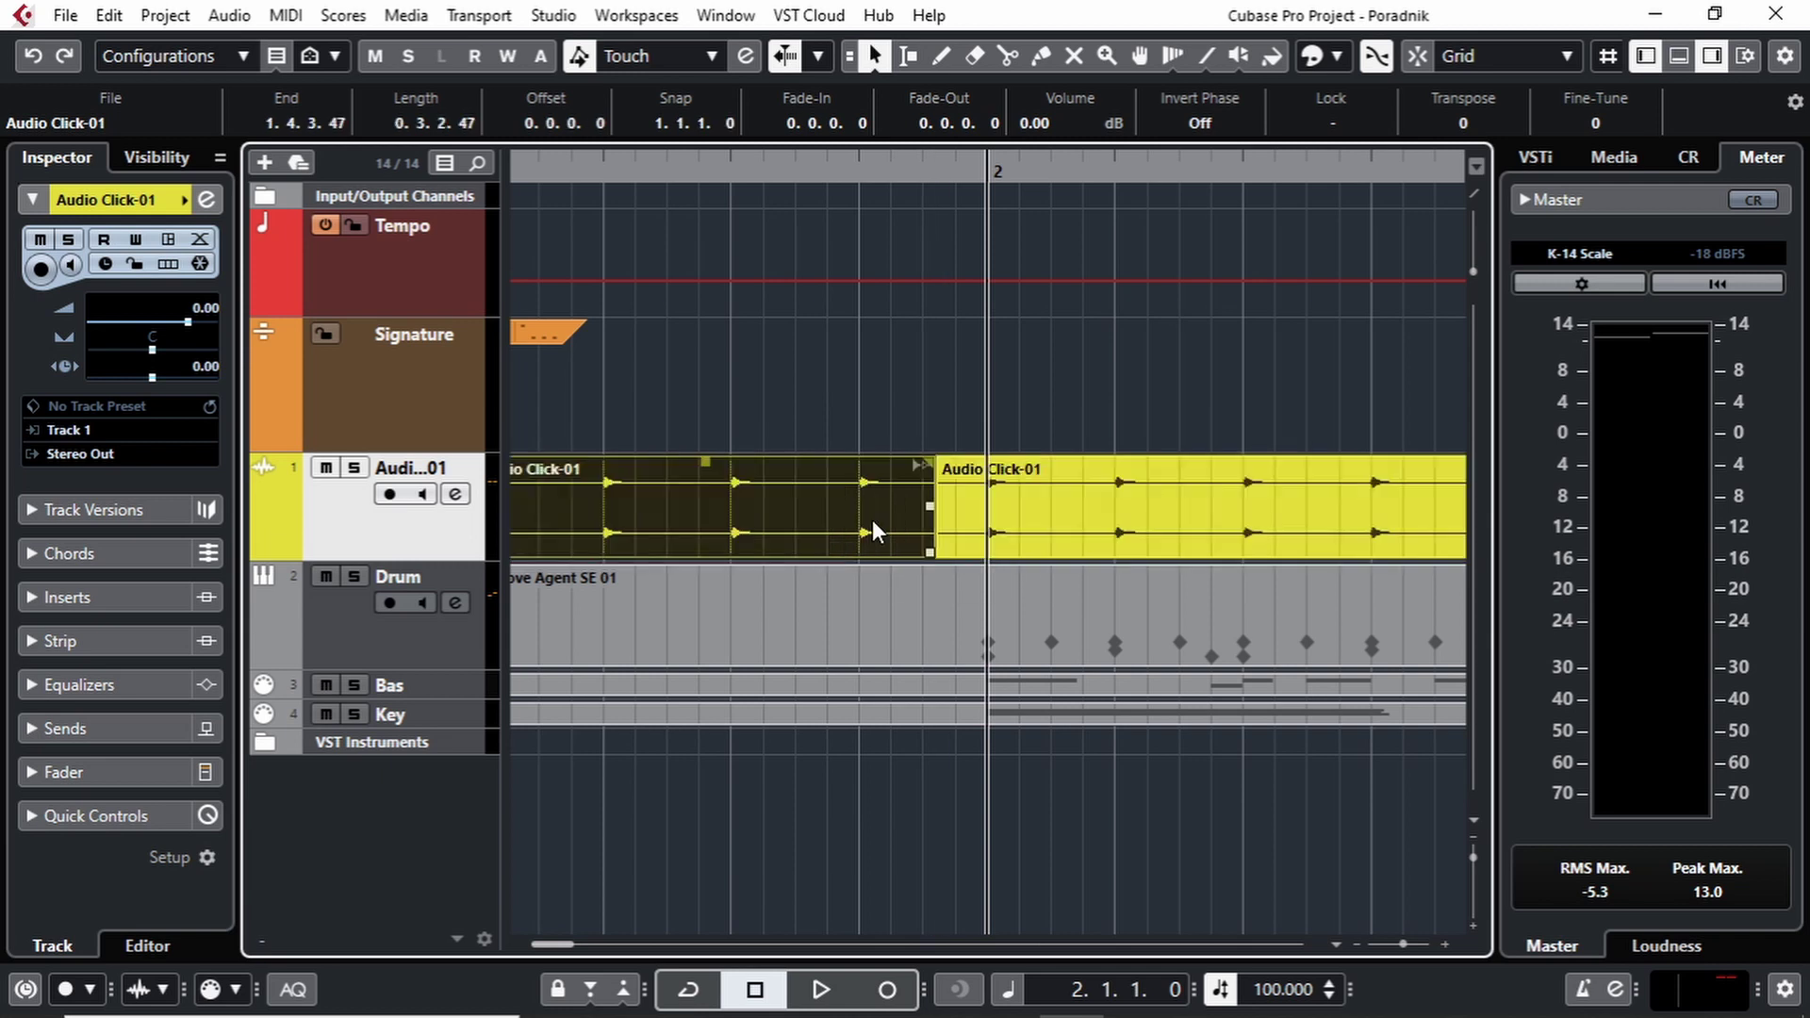
key(Delete)
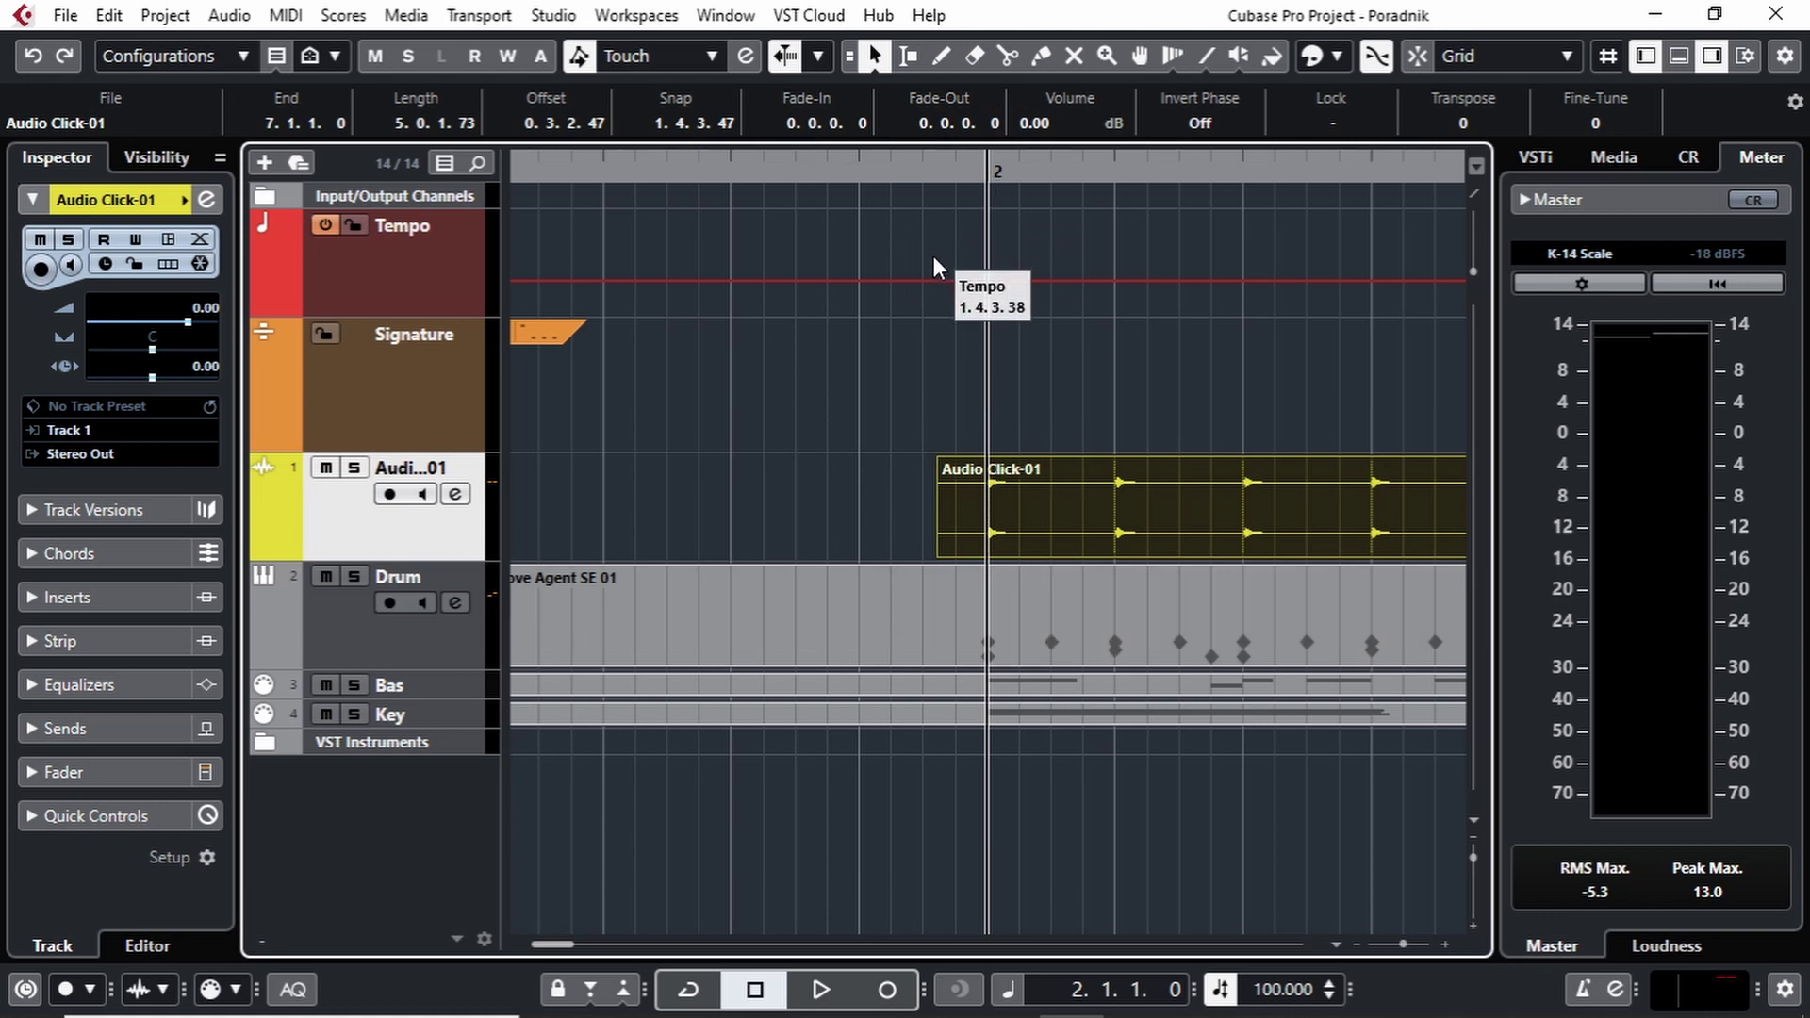
Set the snap type to Grid Relative.
key(g)
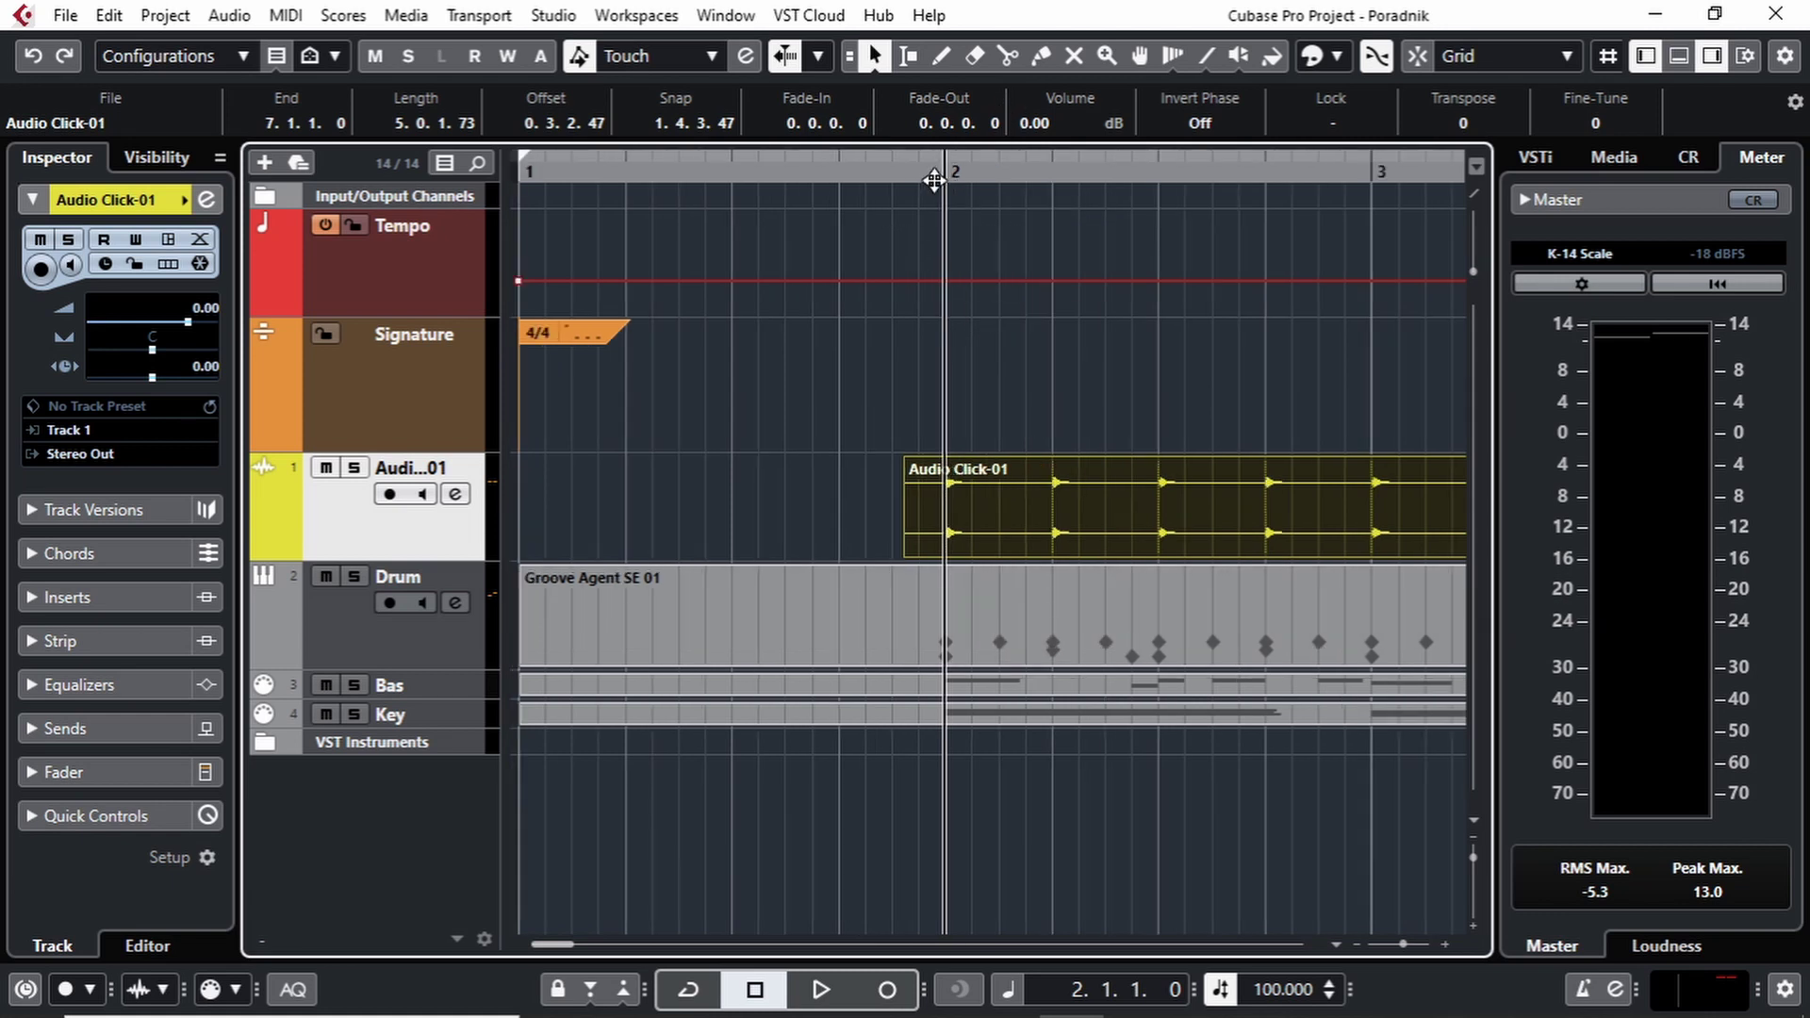
key(g)
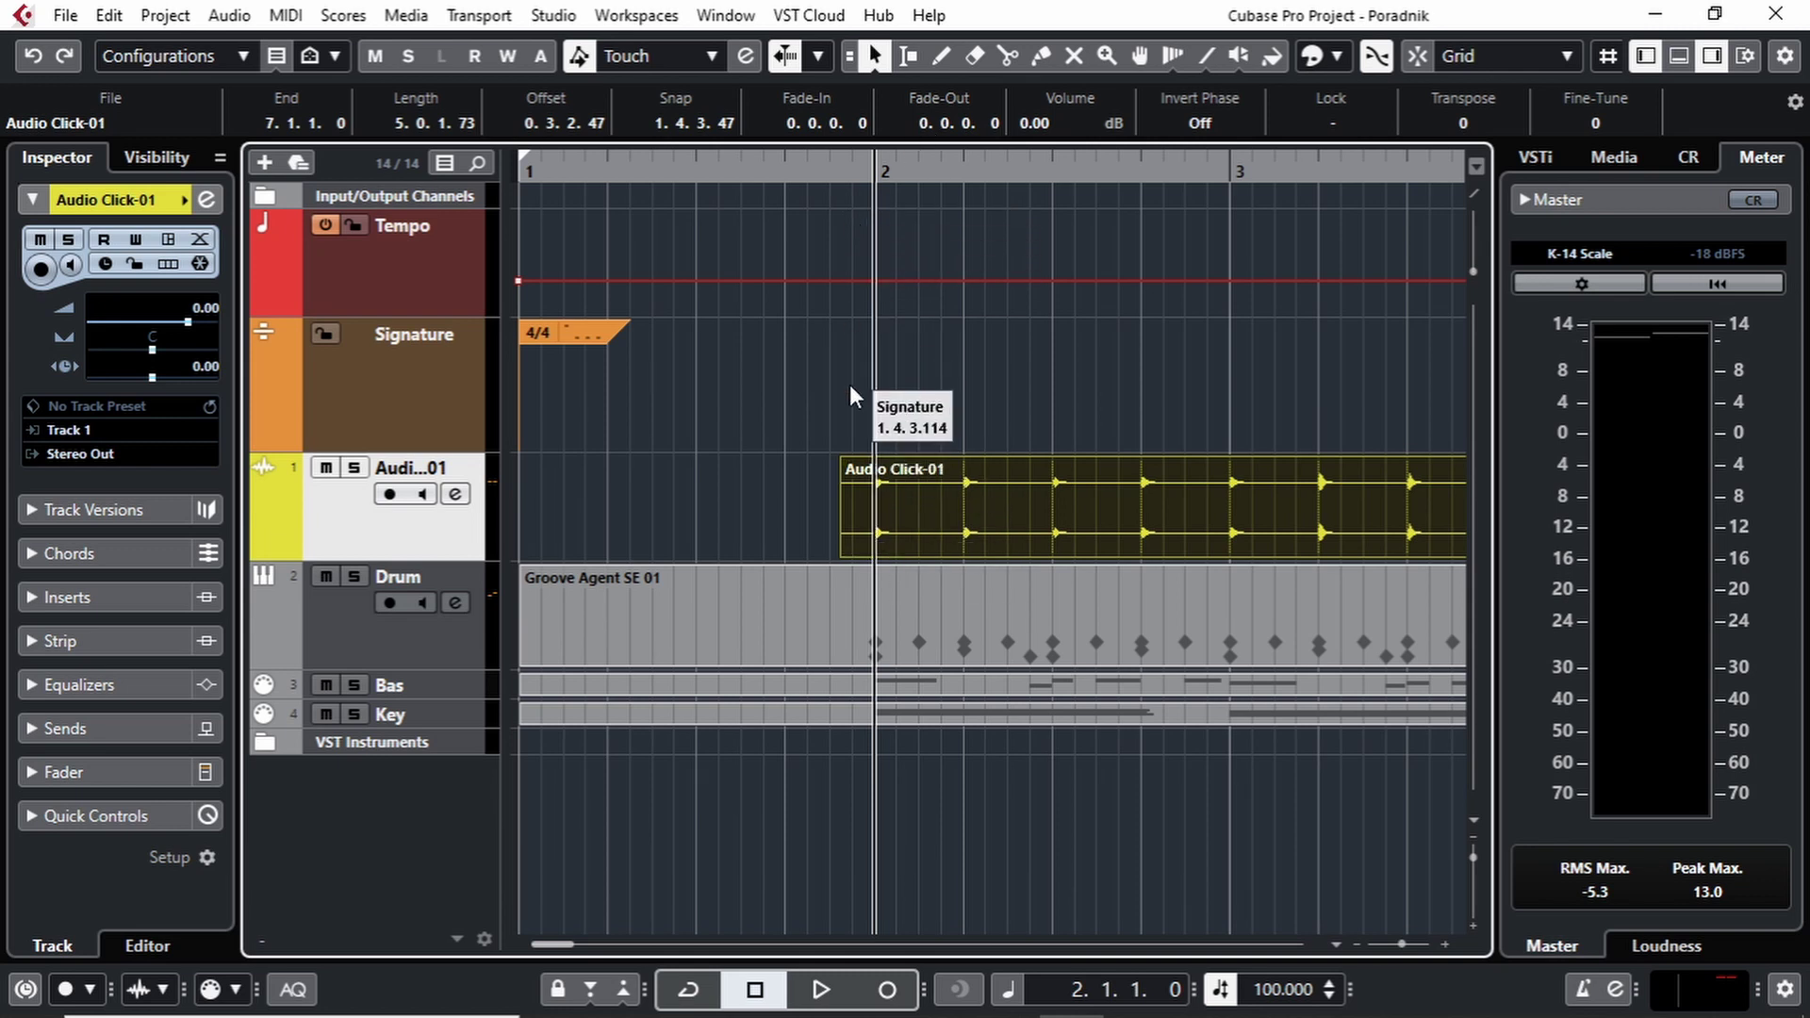
click(1474, 53)
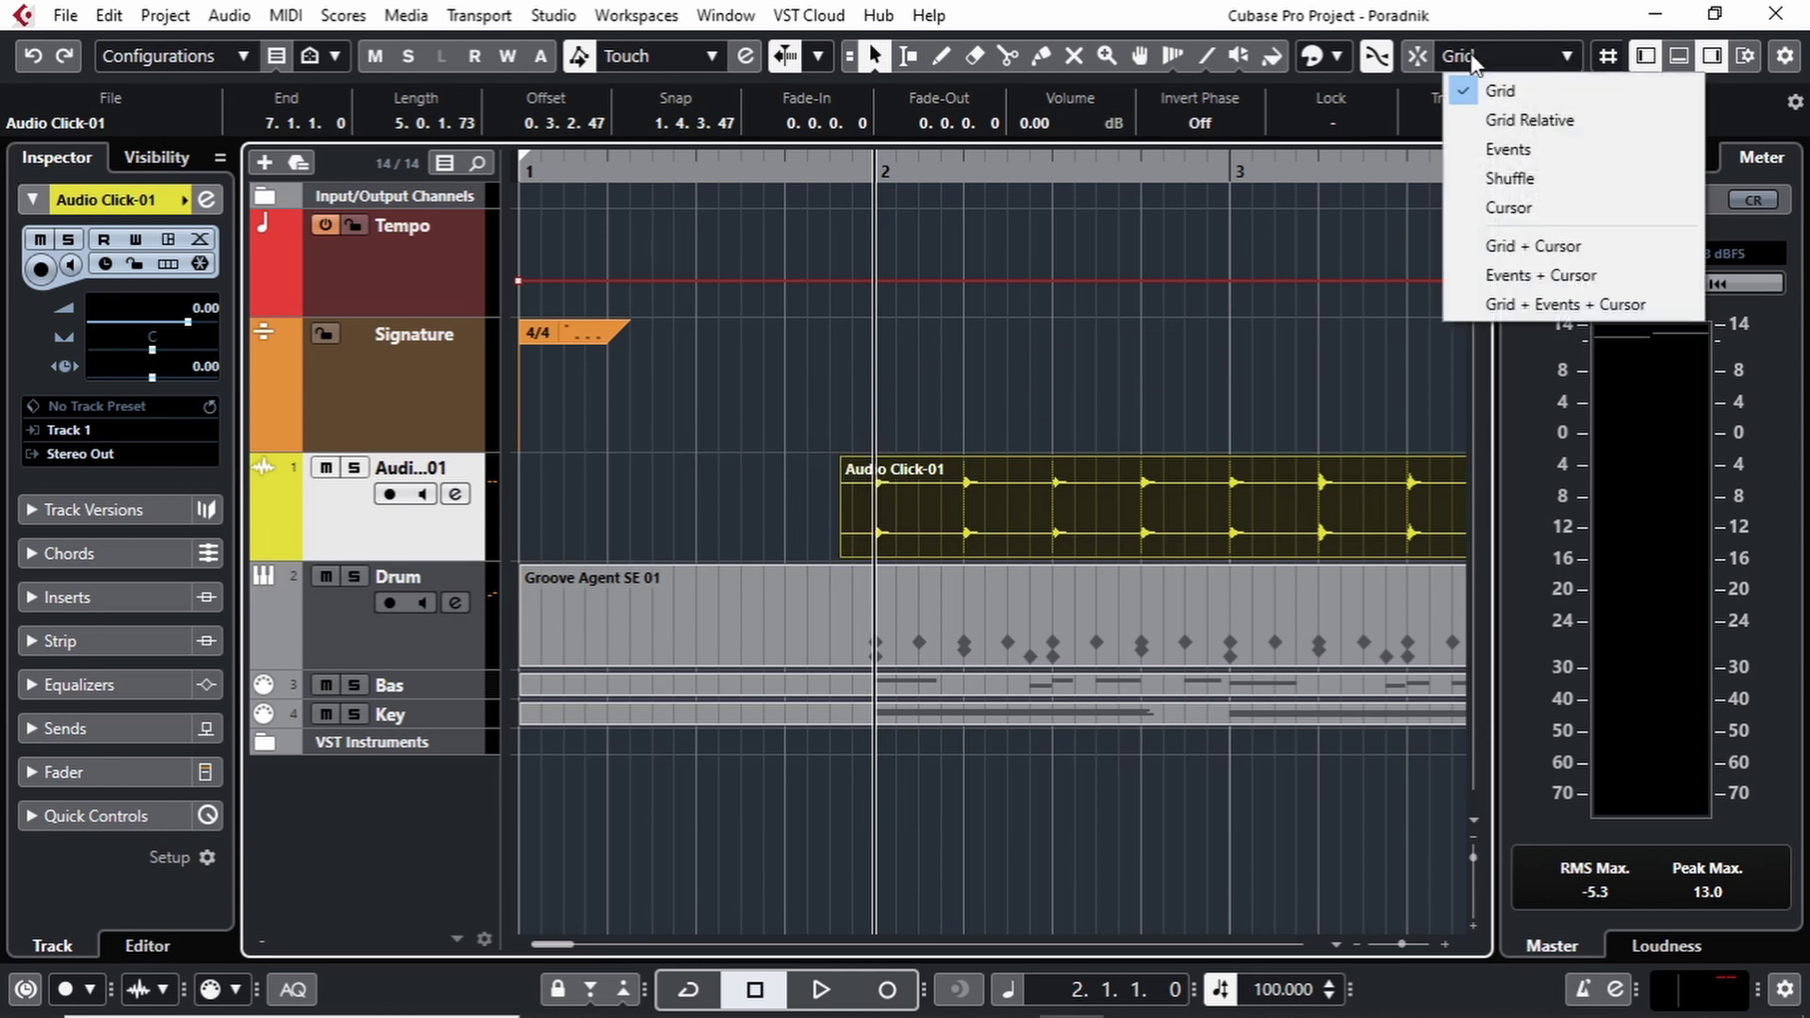
click(1478, 120)
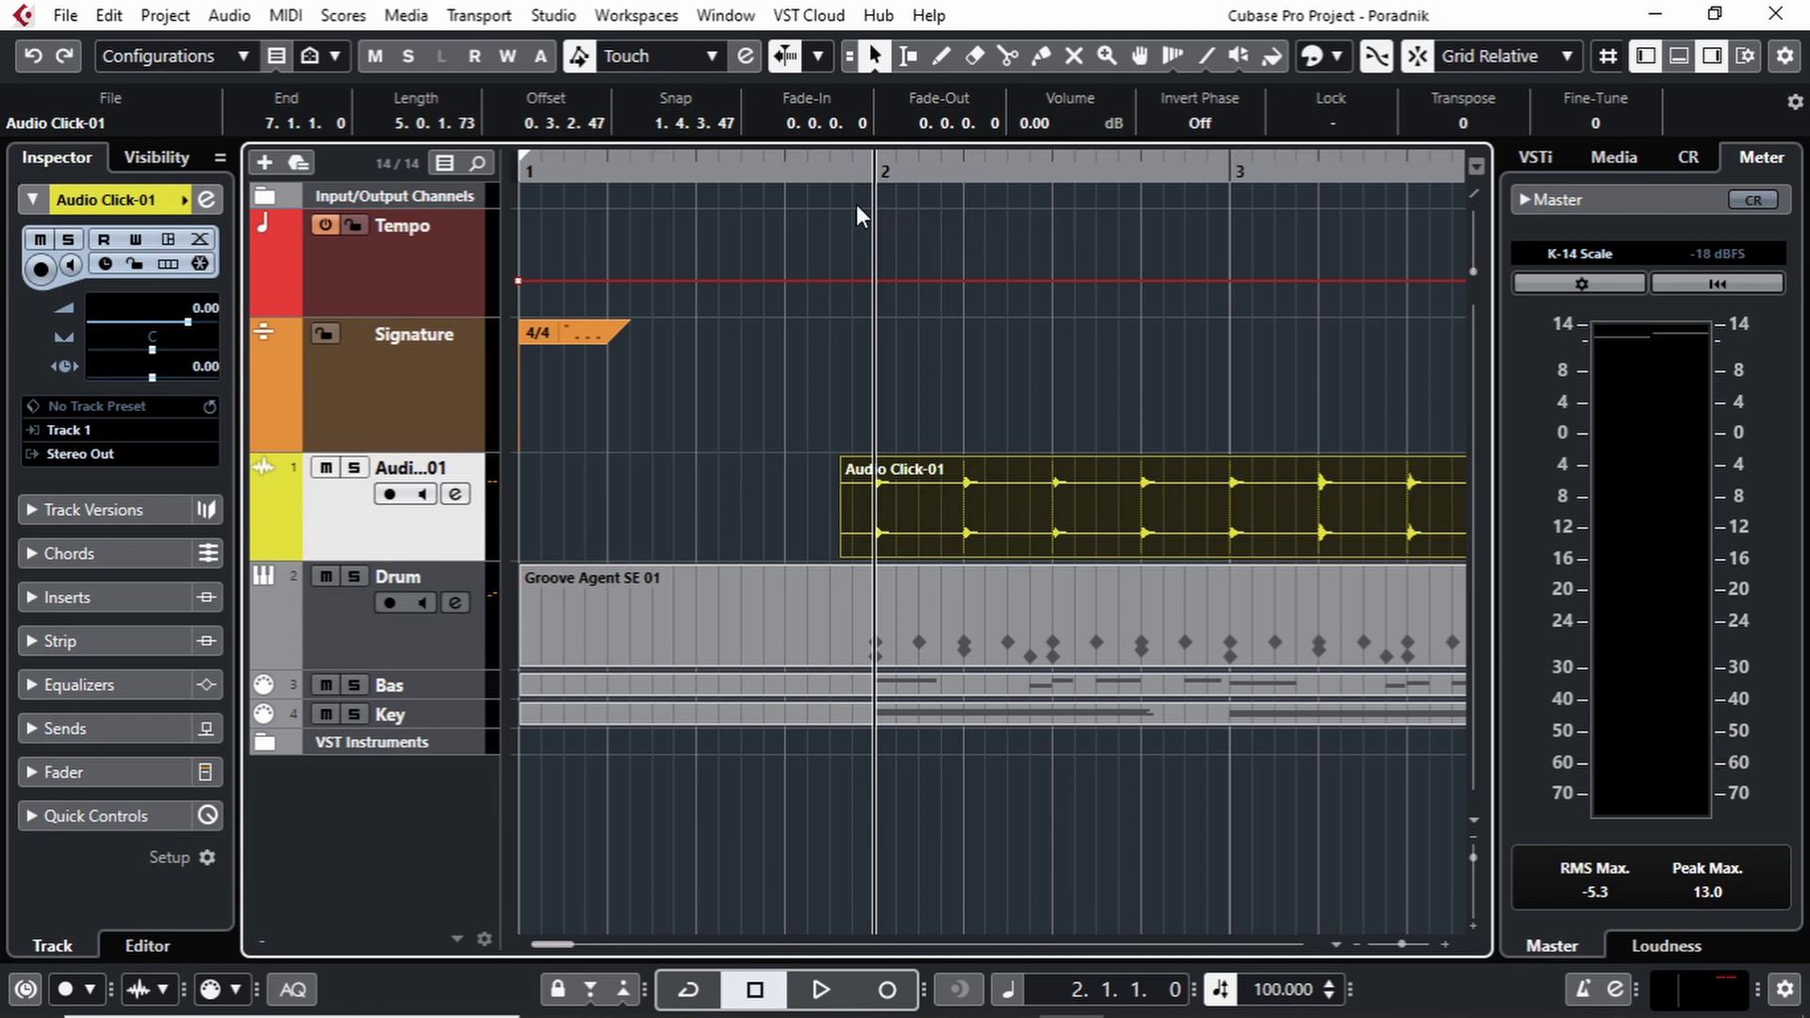
Move the trimmed Audio Click-01 event exactly one bar later, to 2.4.3.47.
click(843, 180)
drag(843, 180, 846, 210)
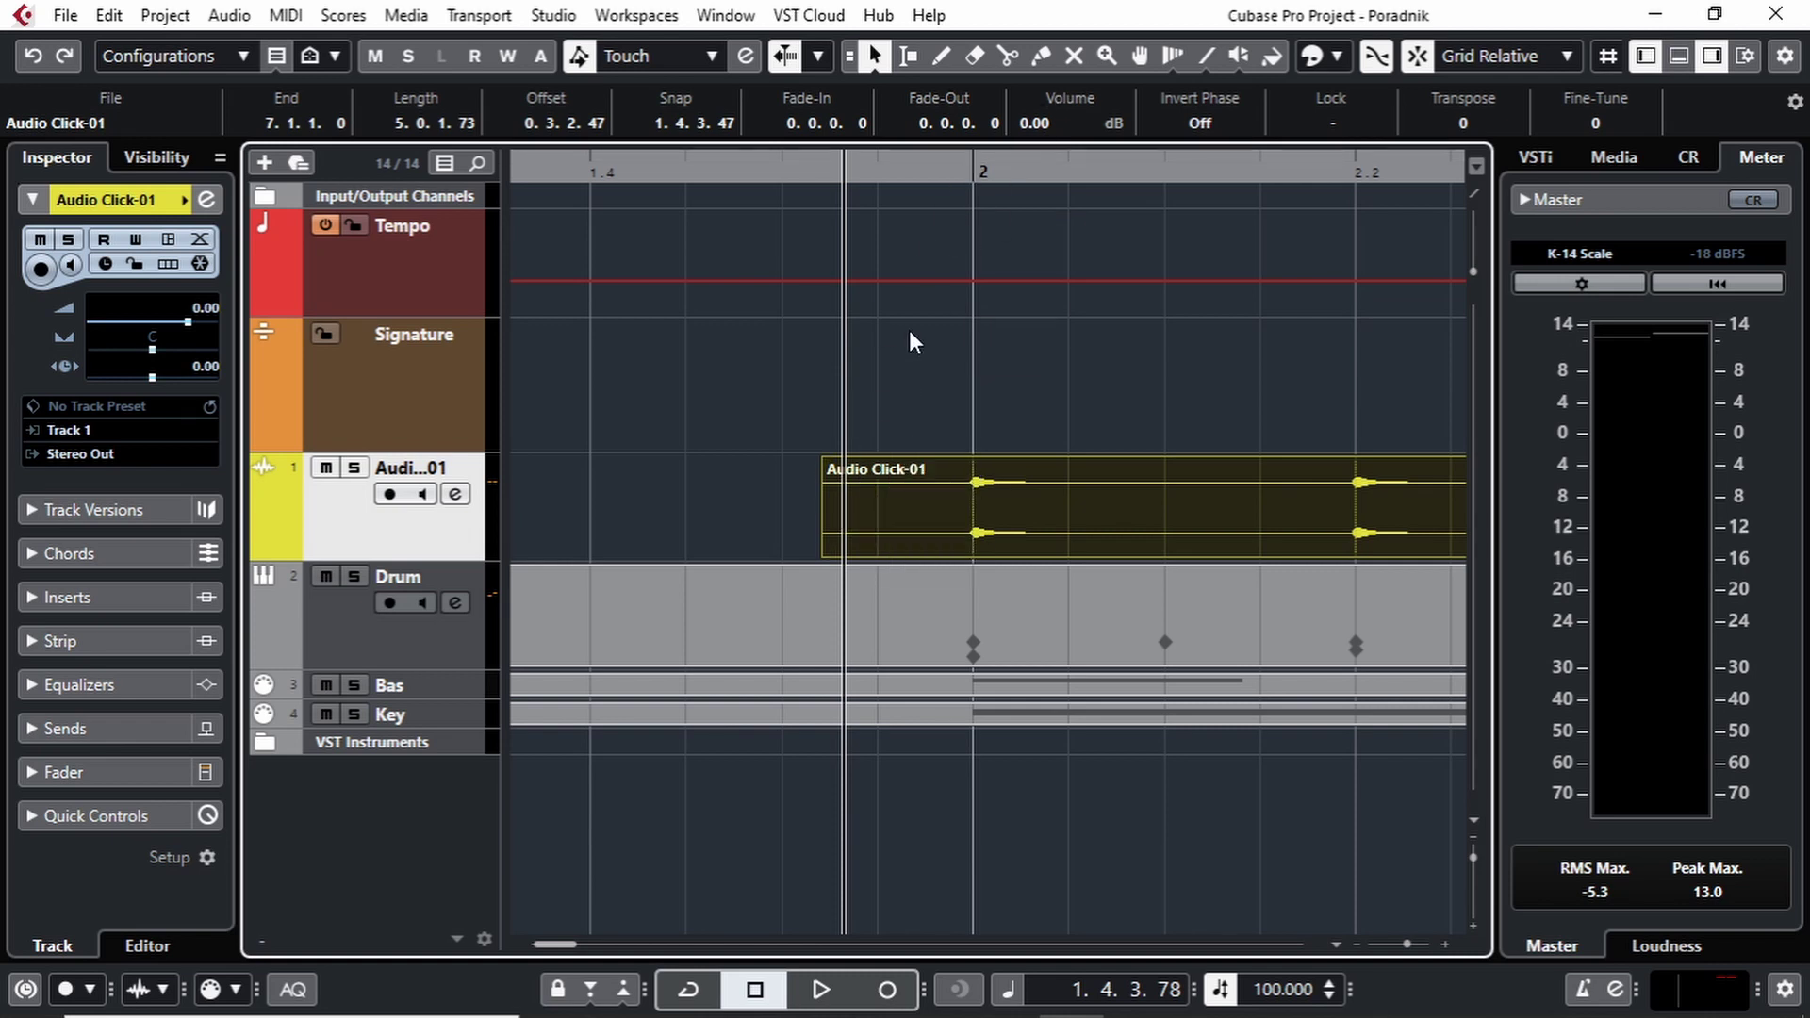
key(g)
key(g)
key(g)
key(g)
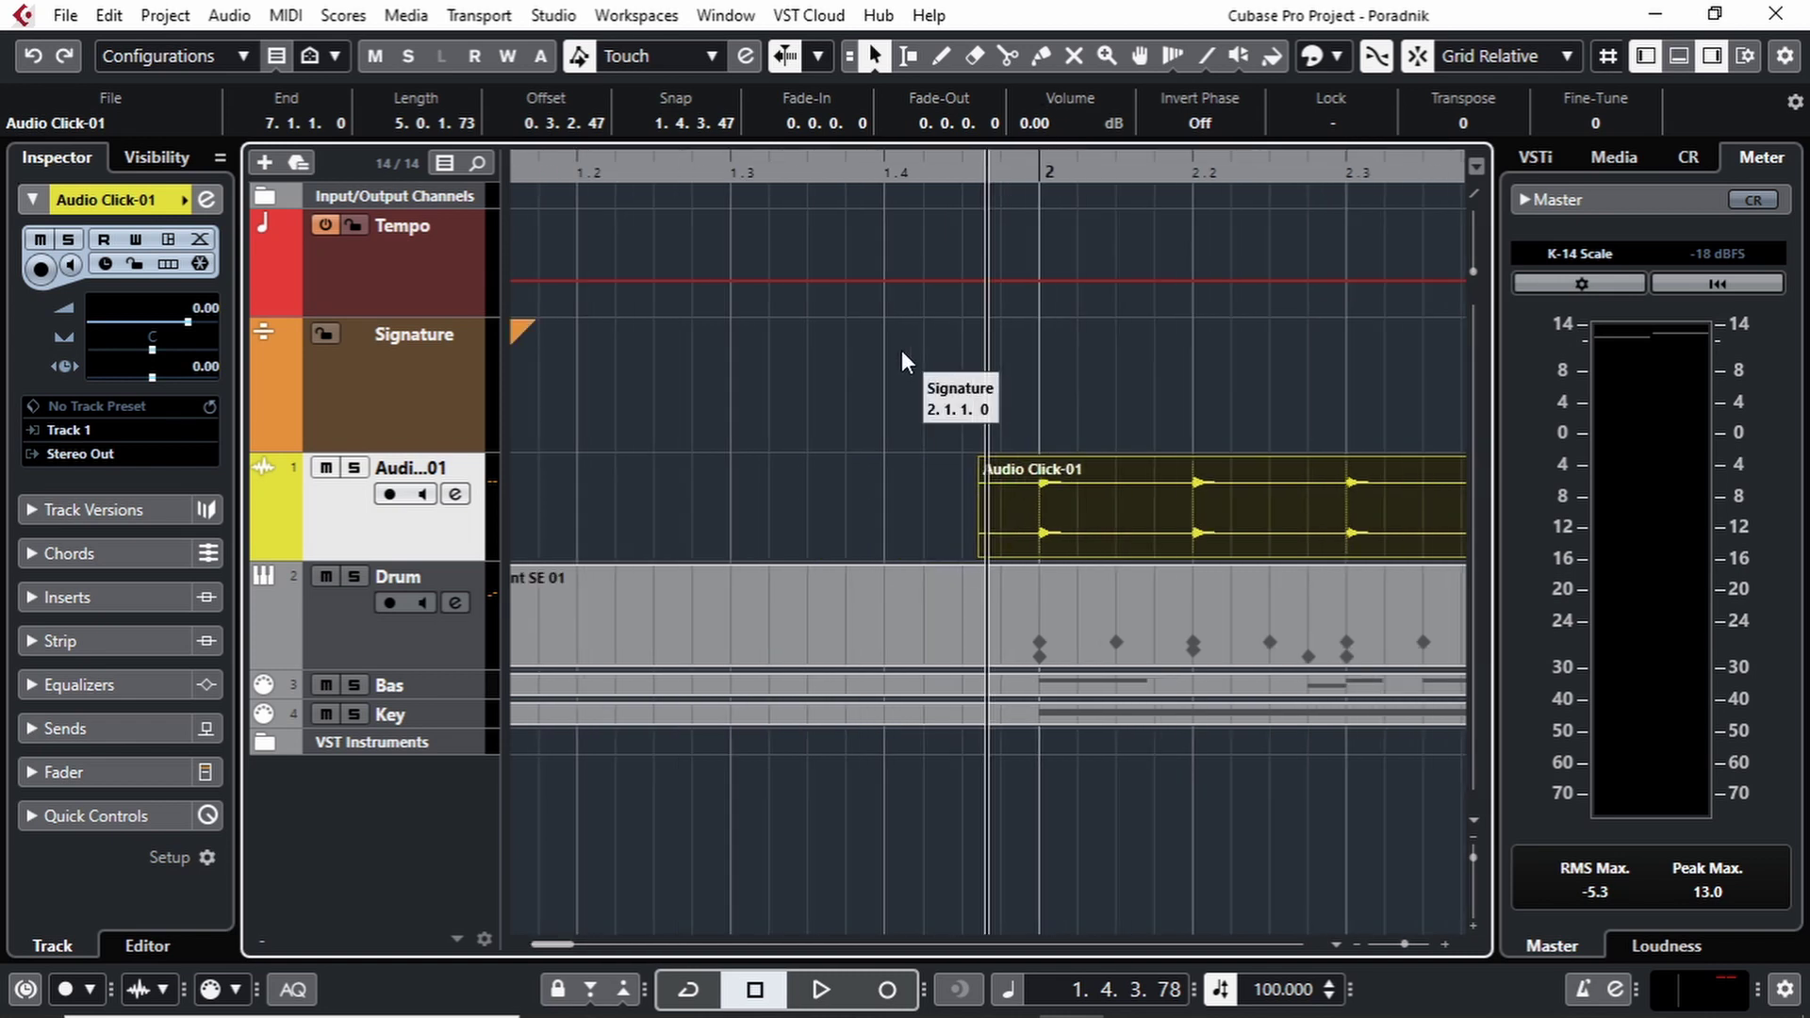
key(g)
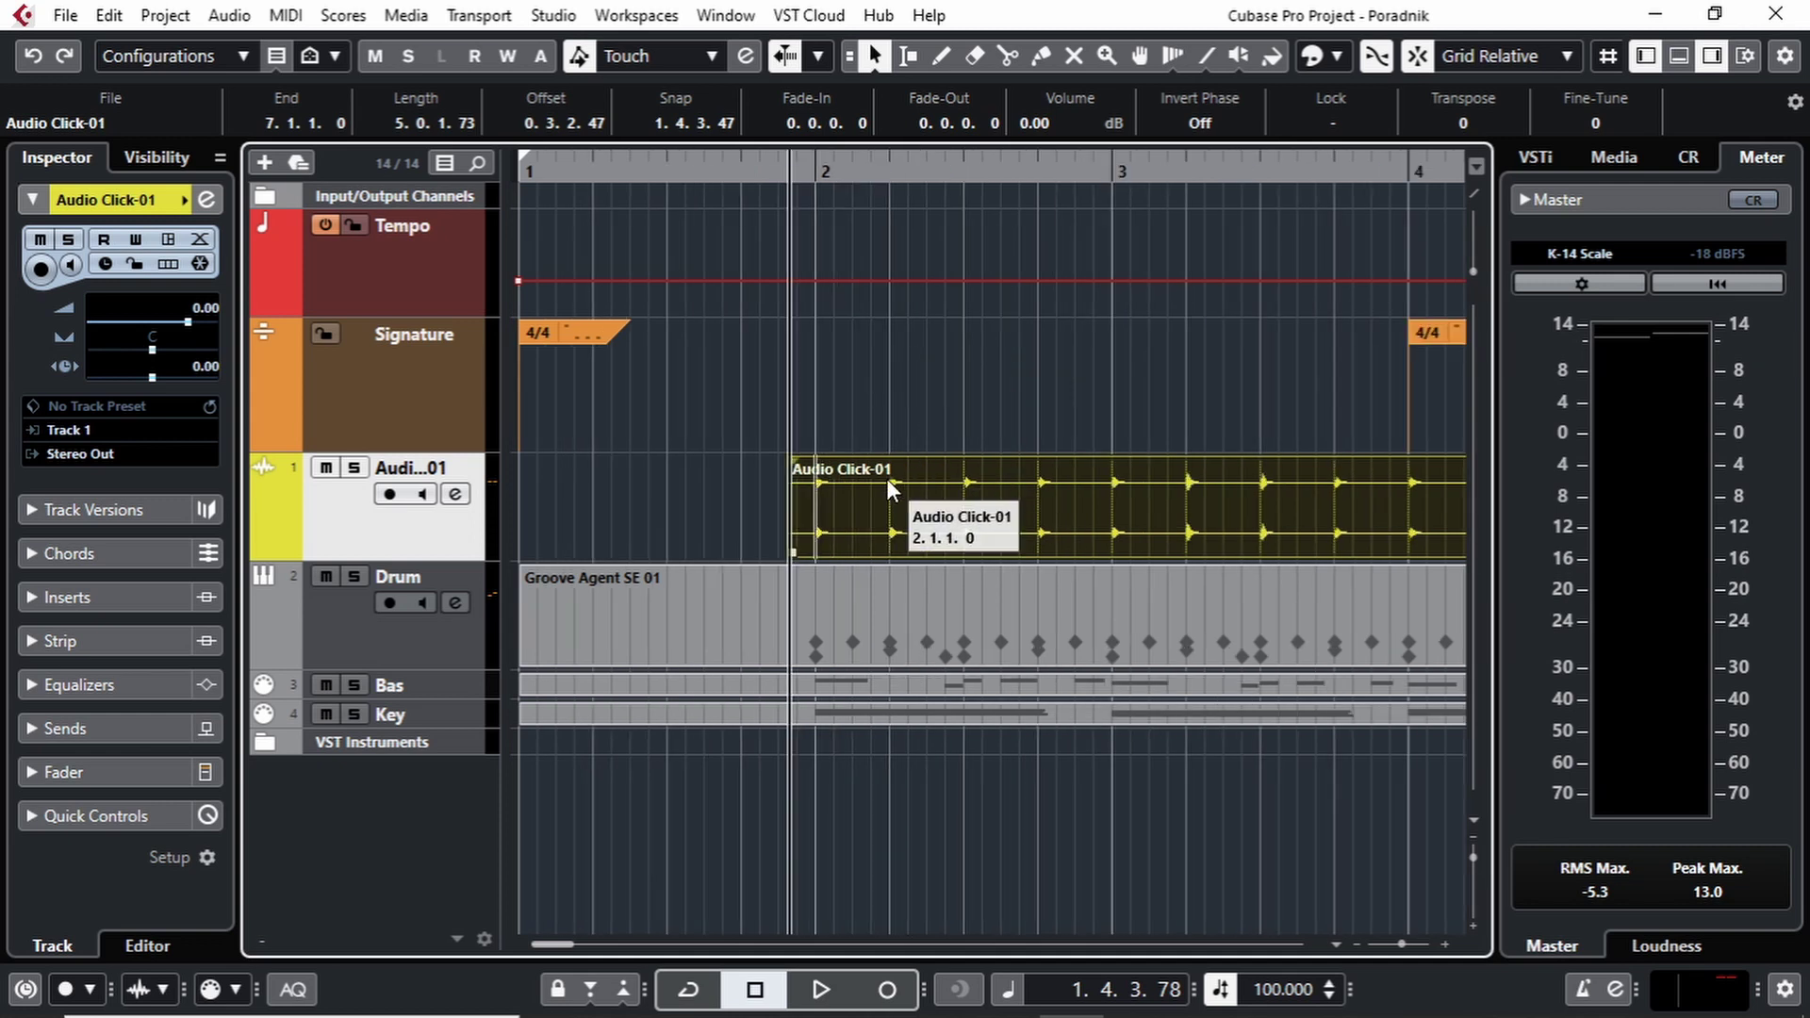
drag(888, 478, 1137, 484)
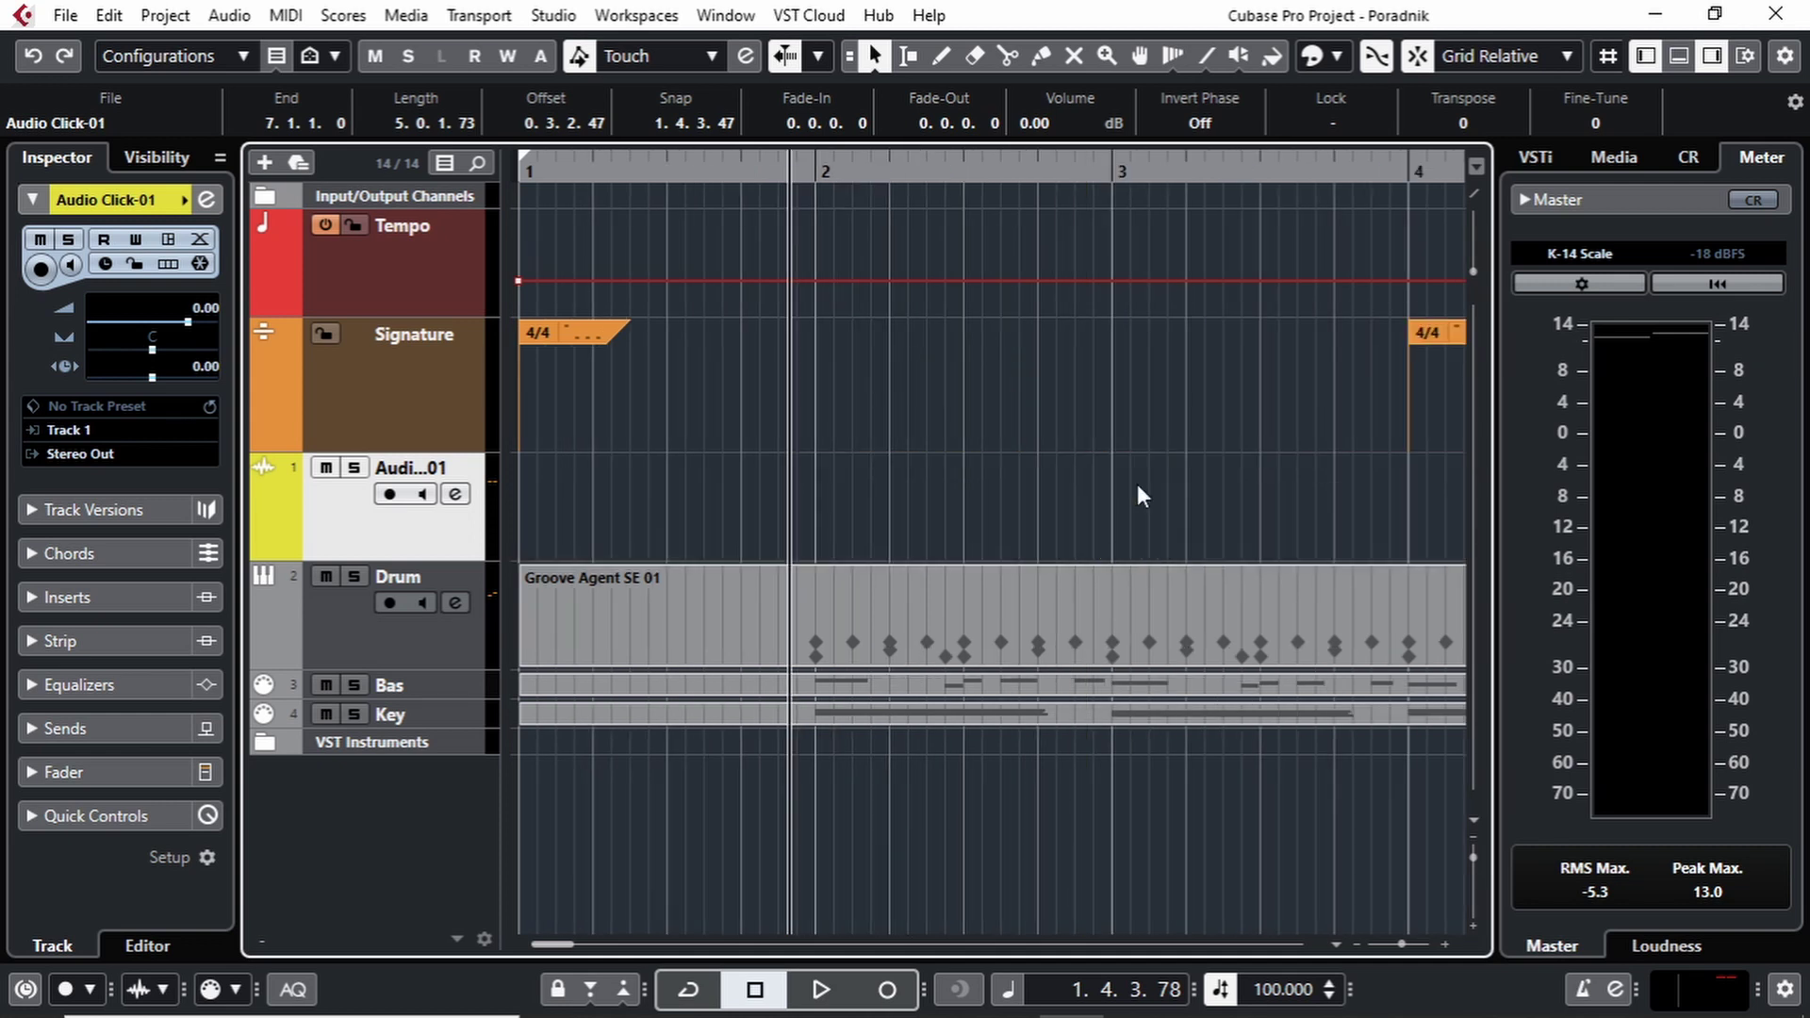
Examine closely at bar 3 how the moved event's first click lines up with the bar line and drum notes.
click(1119, 172)
key(h)
key(h)
key(h)
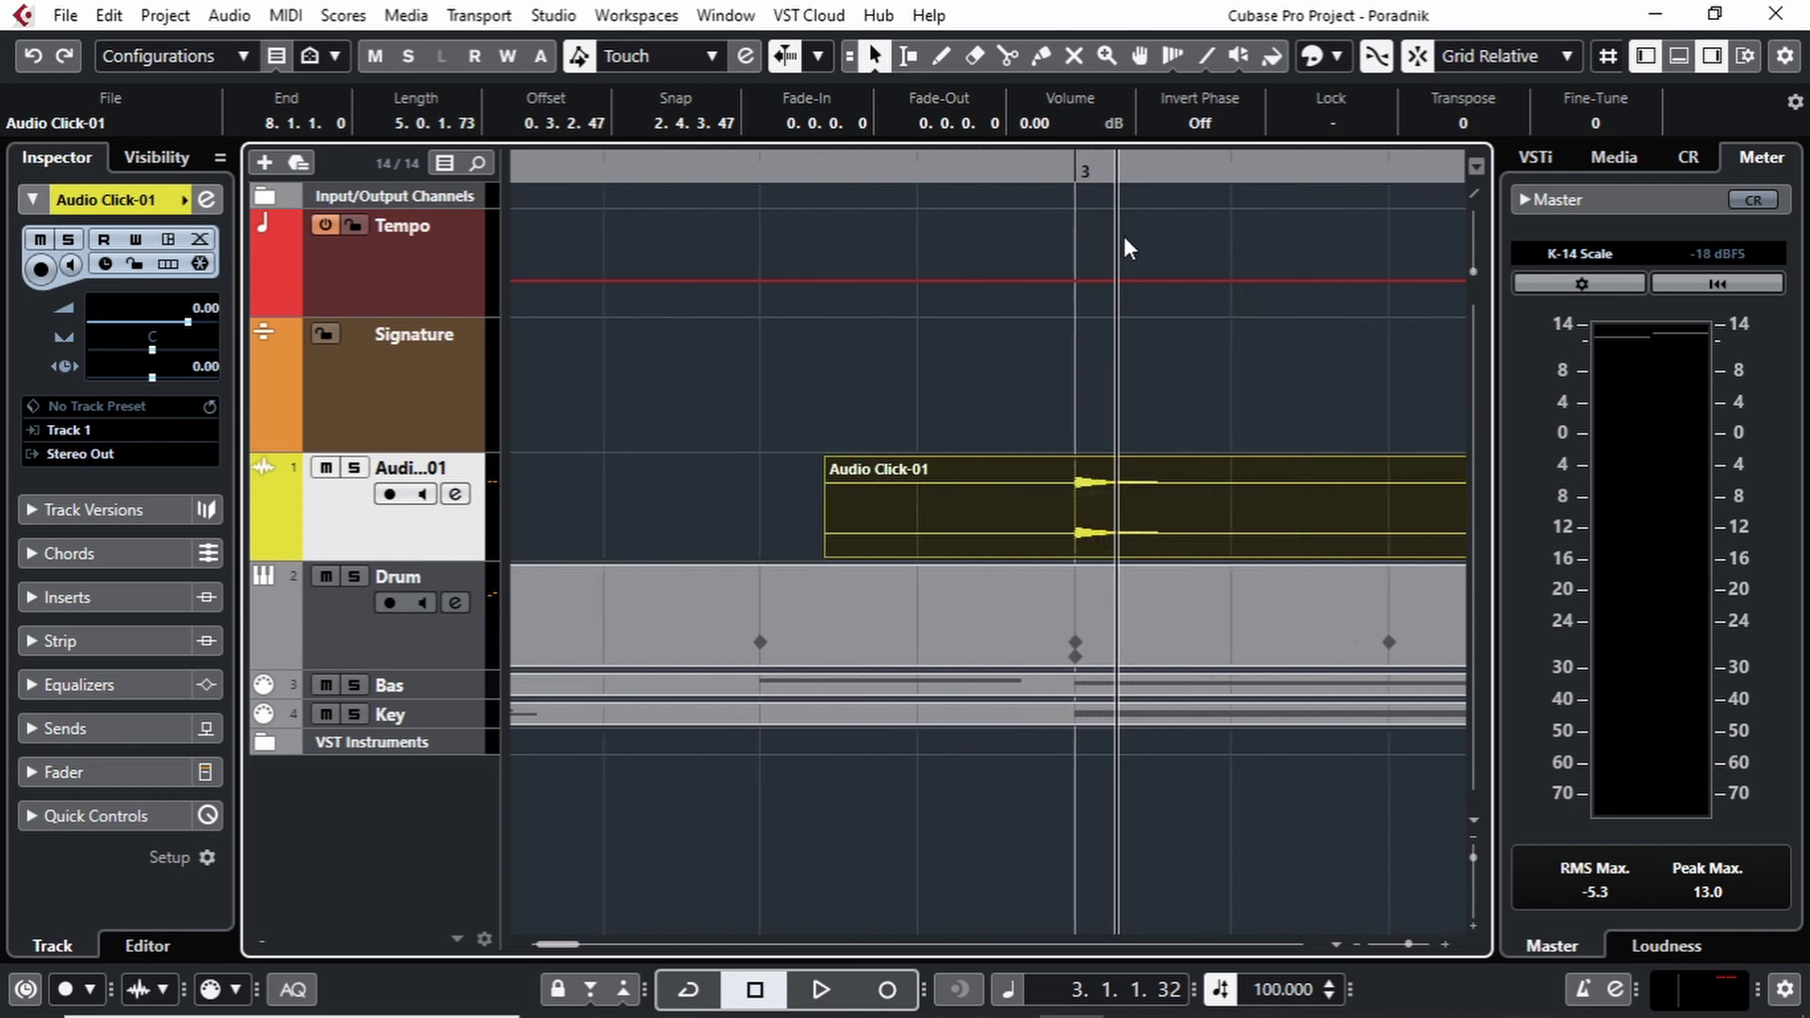
click(1070, 174)
click(1071, 174)
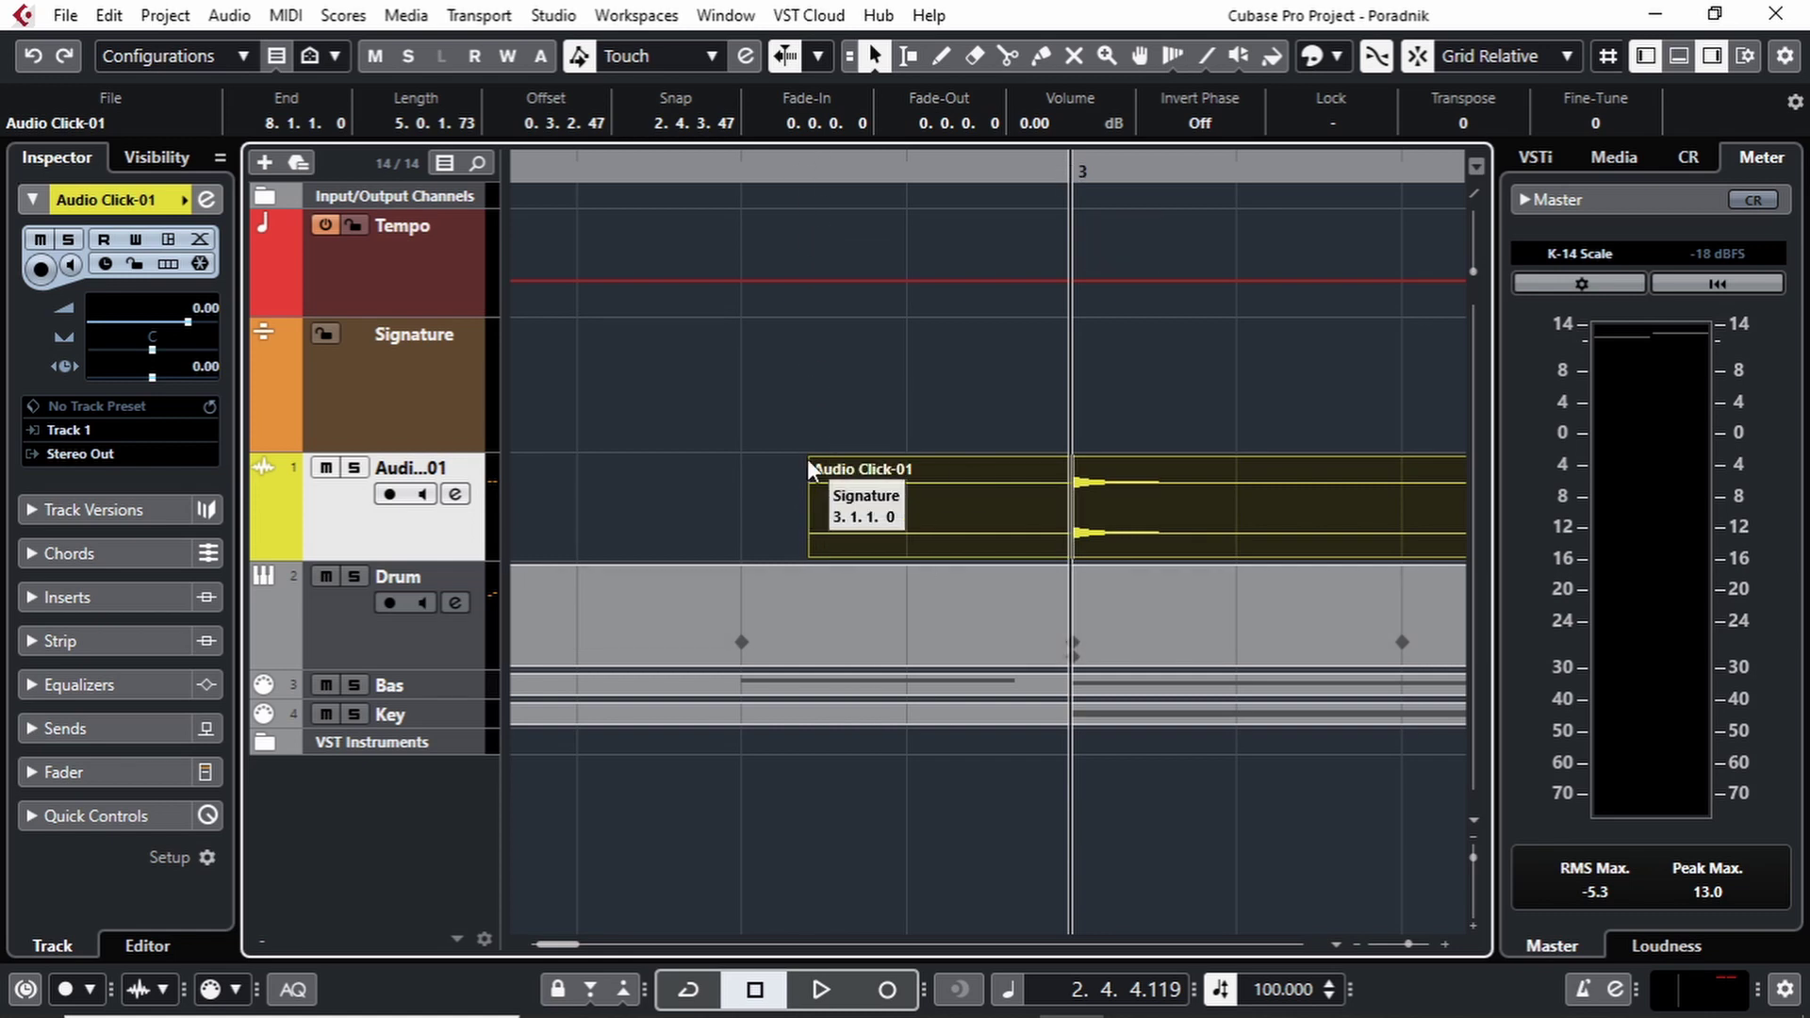
Undo the move, the deletion and the split of the Audio Click-01 event.
key(g)
key(g)
key(g)
key(g)
key(g)
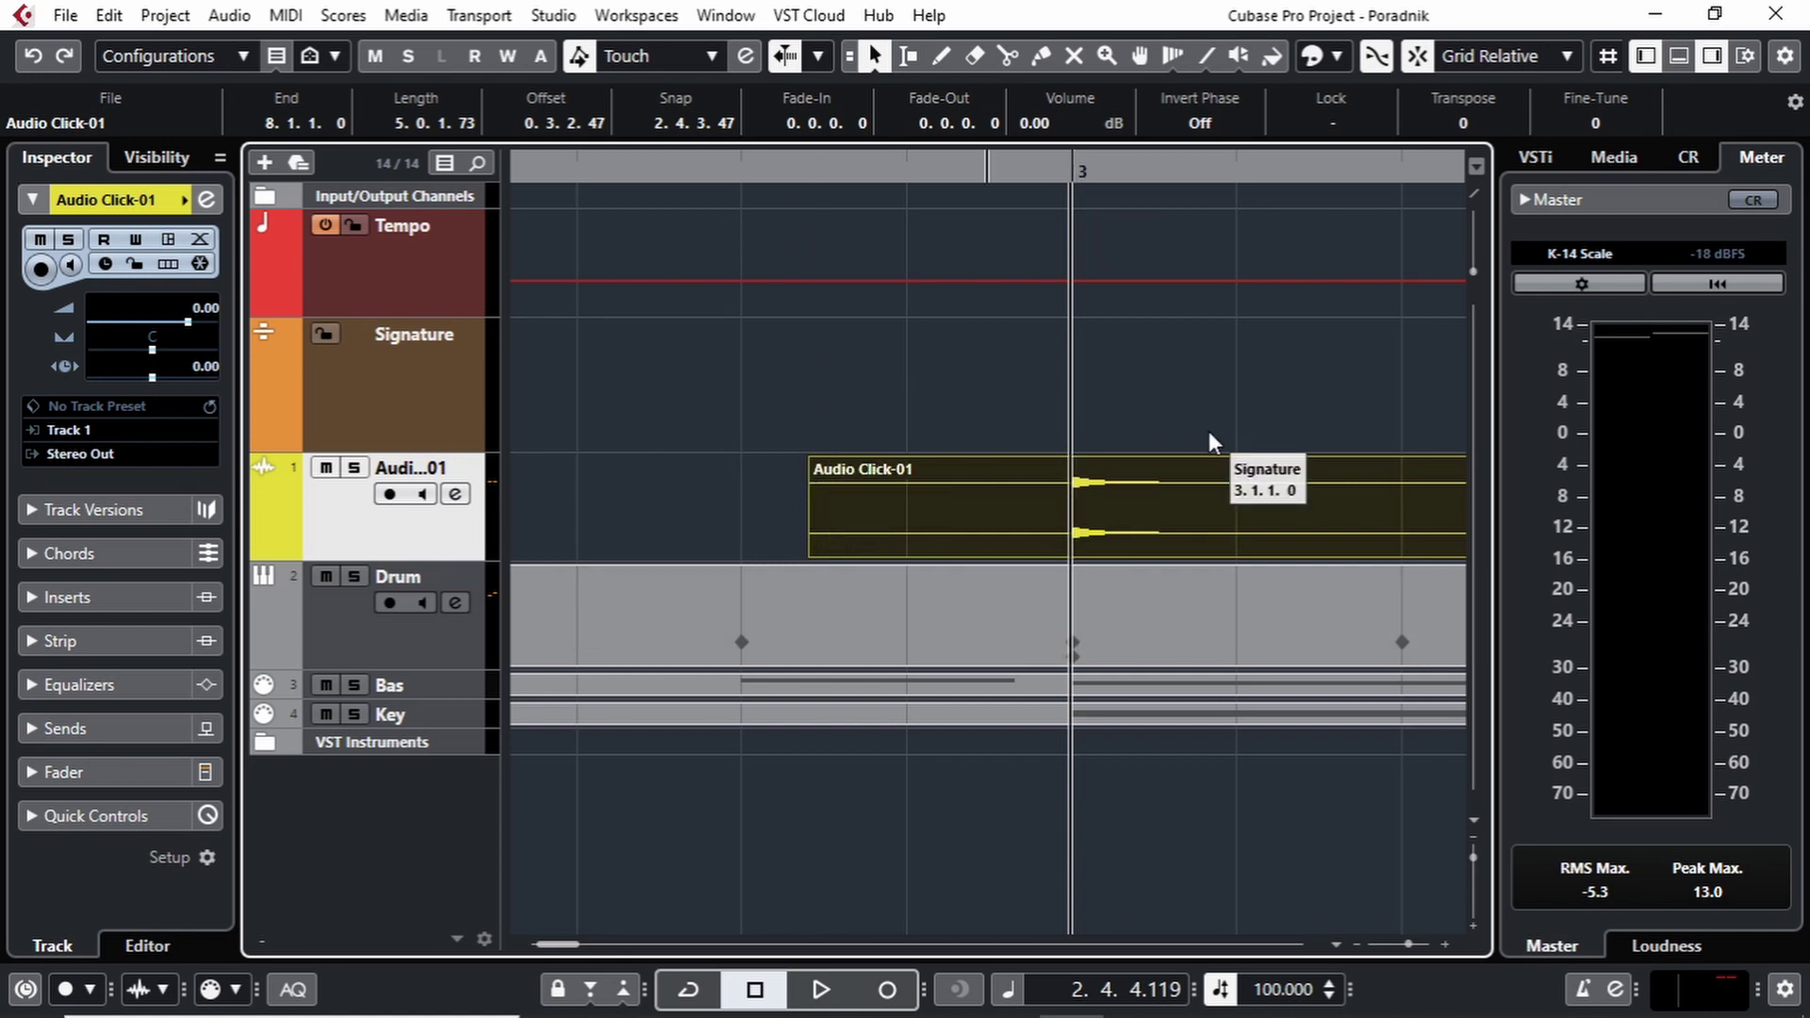
key(g)
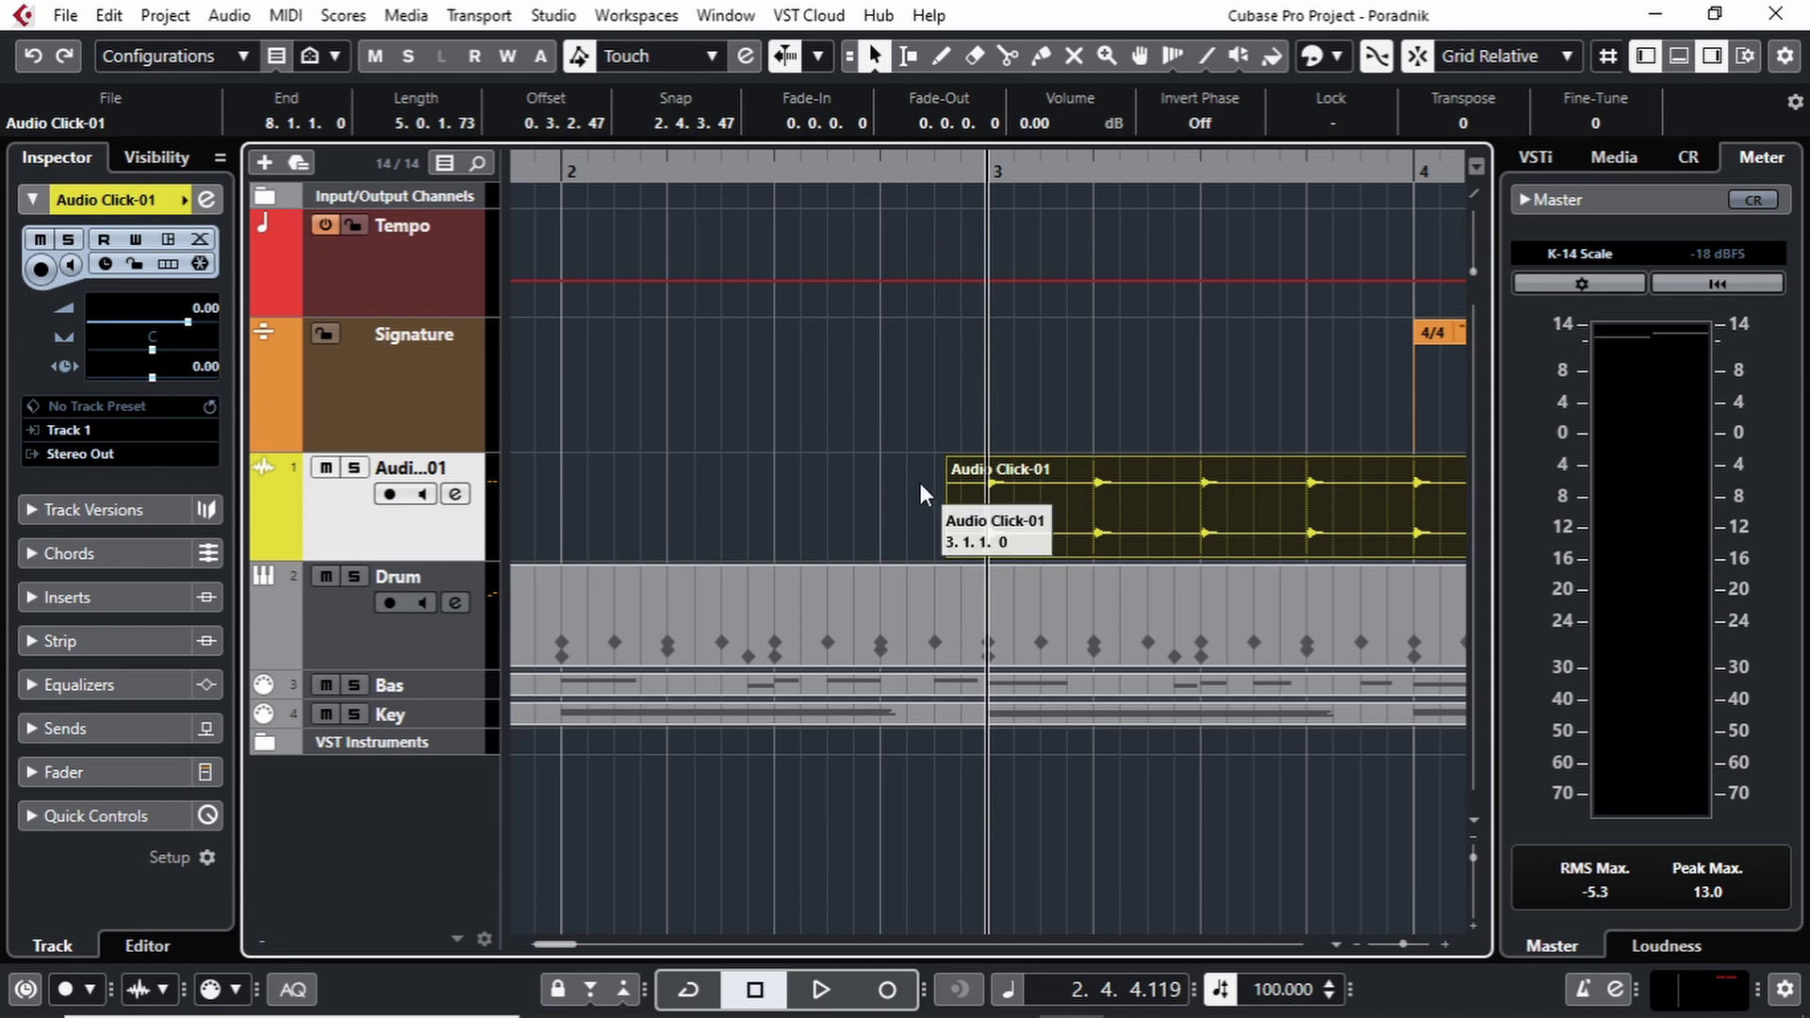
key(g)
key(g)
key(g)
key(ctrl+z)
key(ctrl+z)
key(ctrl+z)
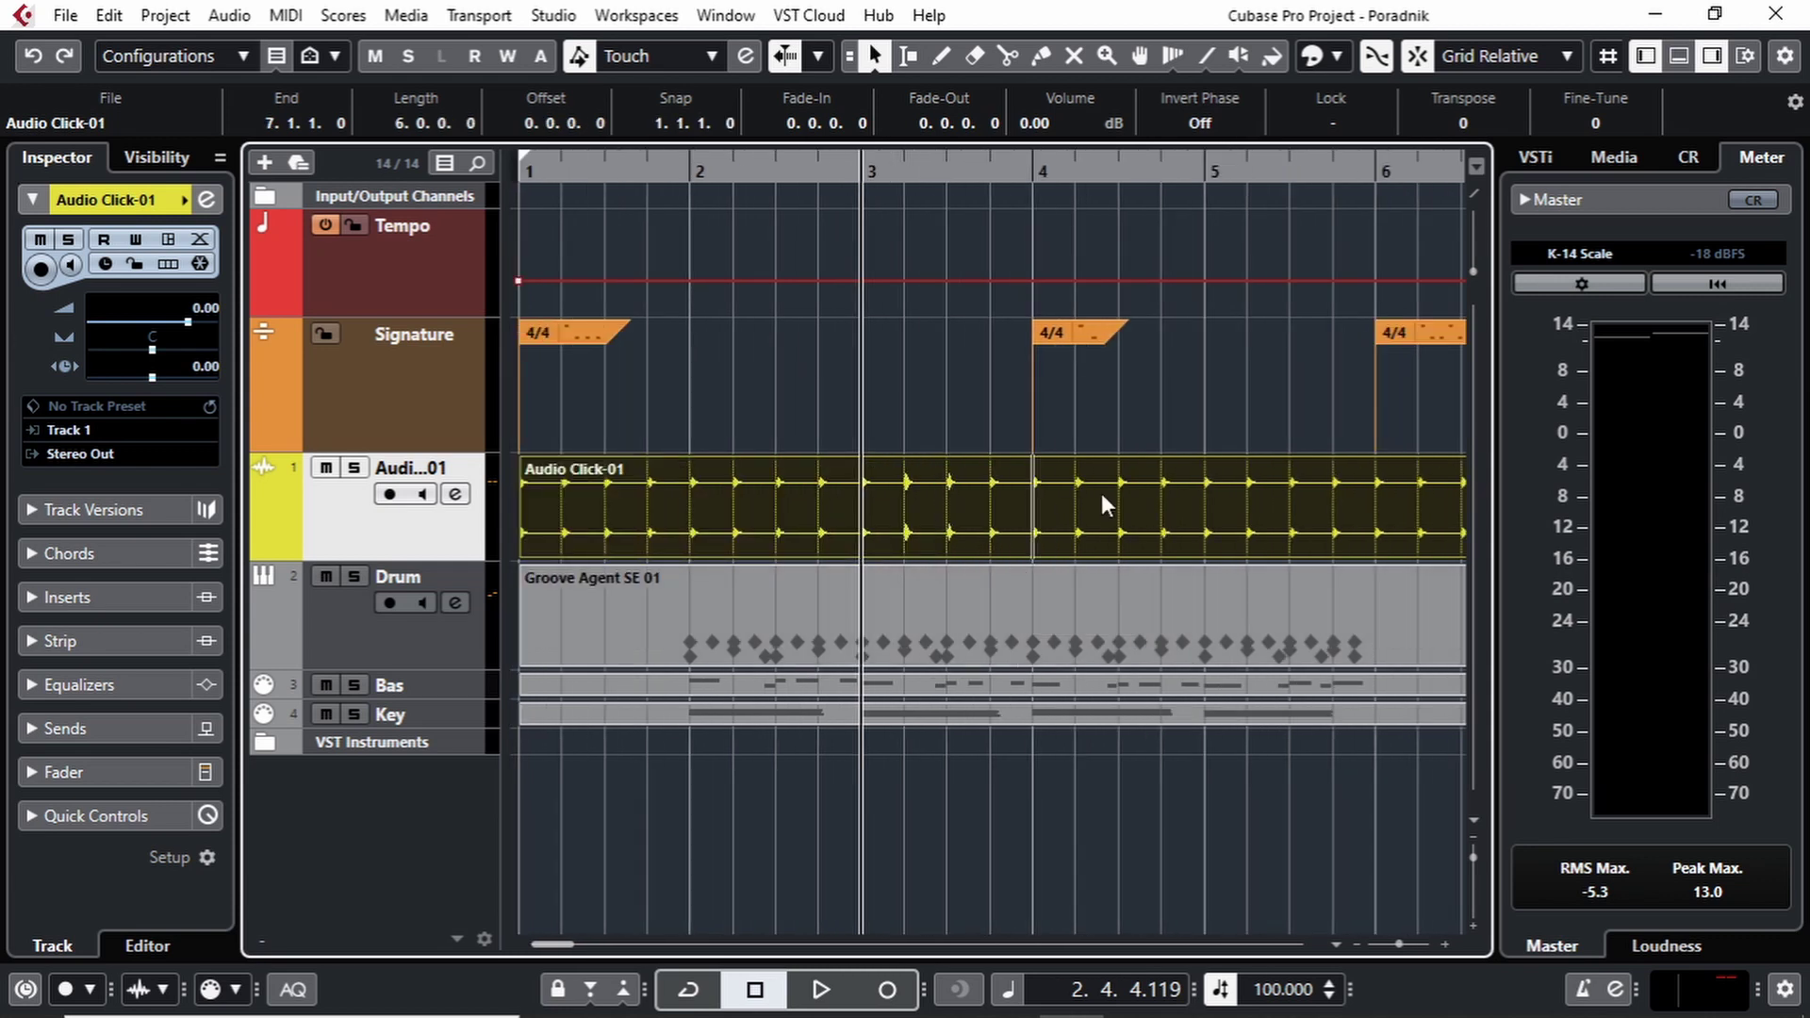
key(g)
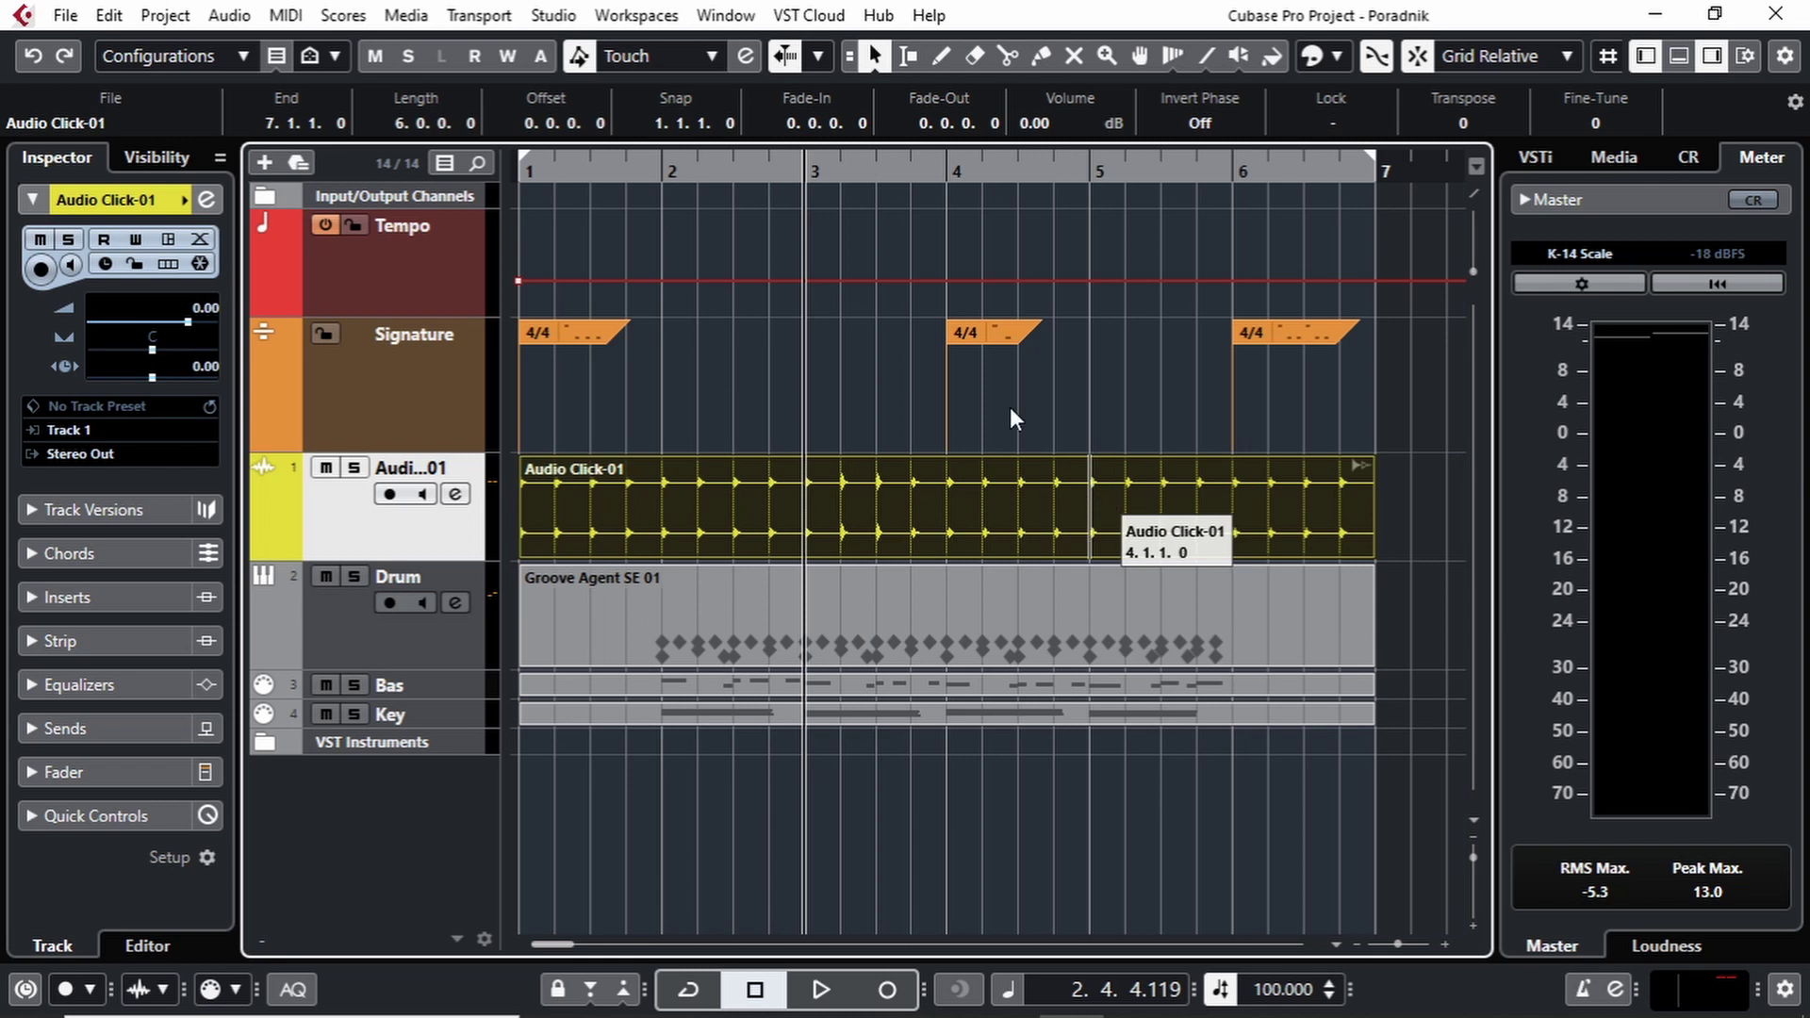
Set the snap type to Events.
click(1510, 58)
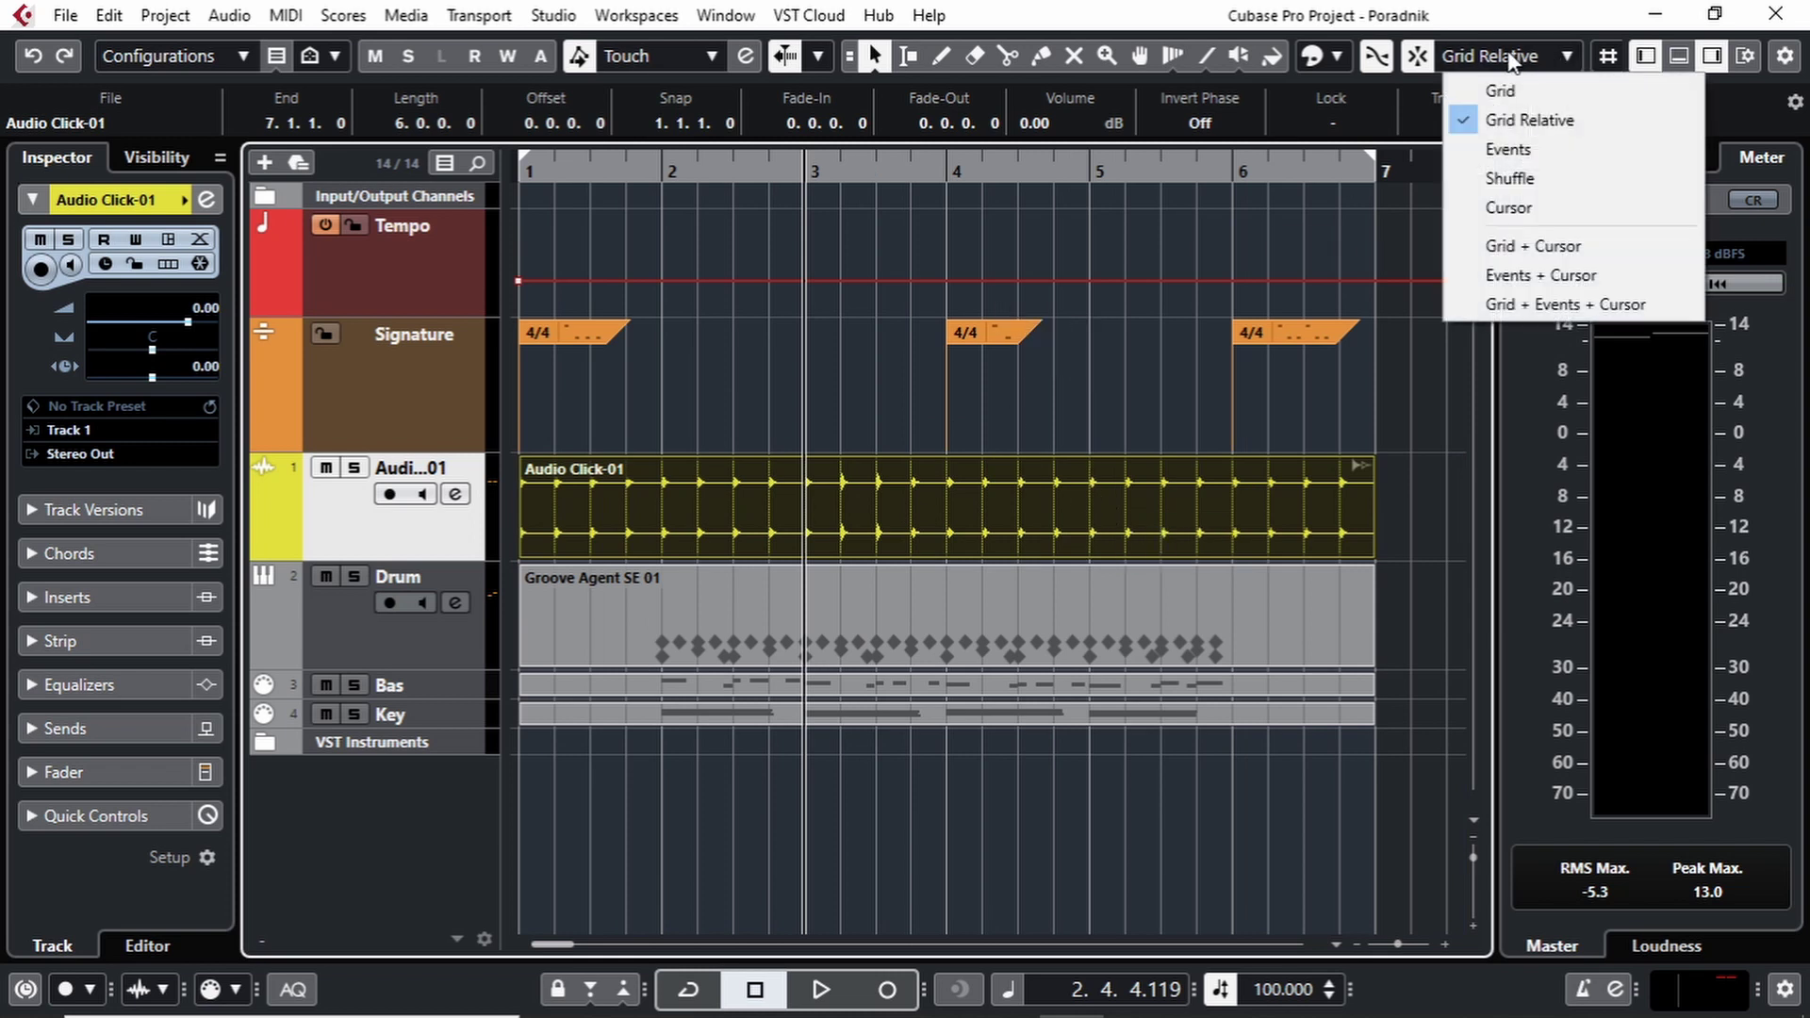
click(1498, 160)
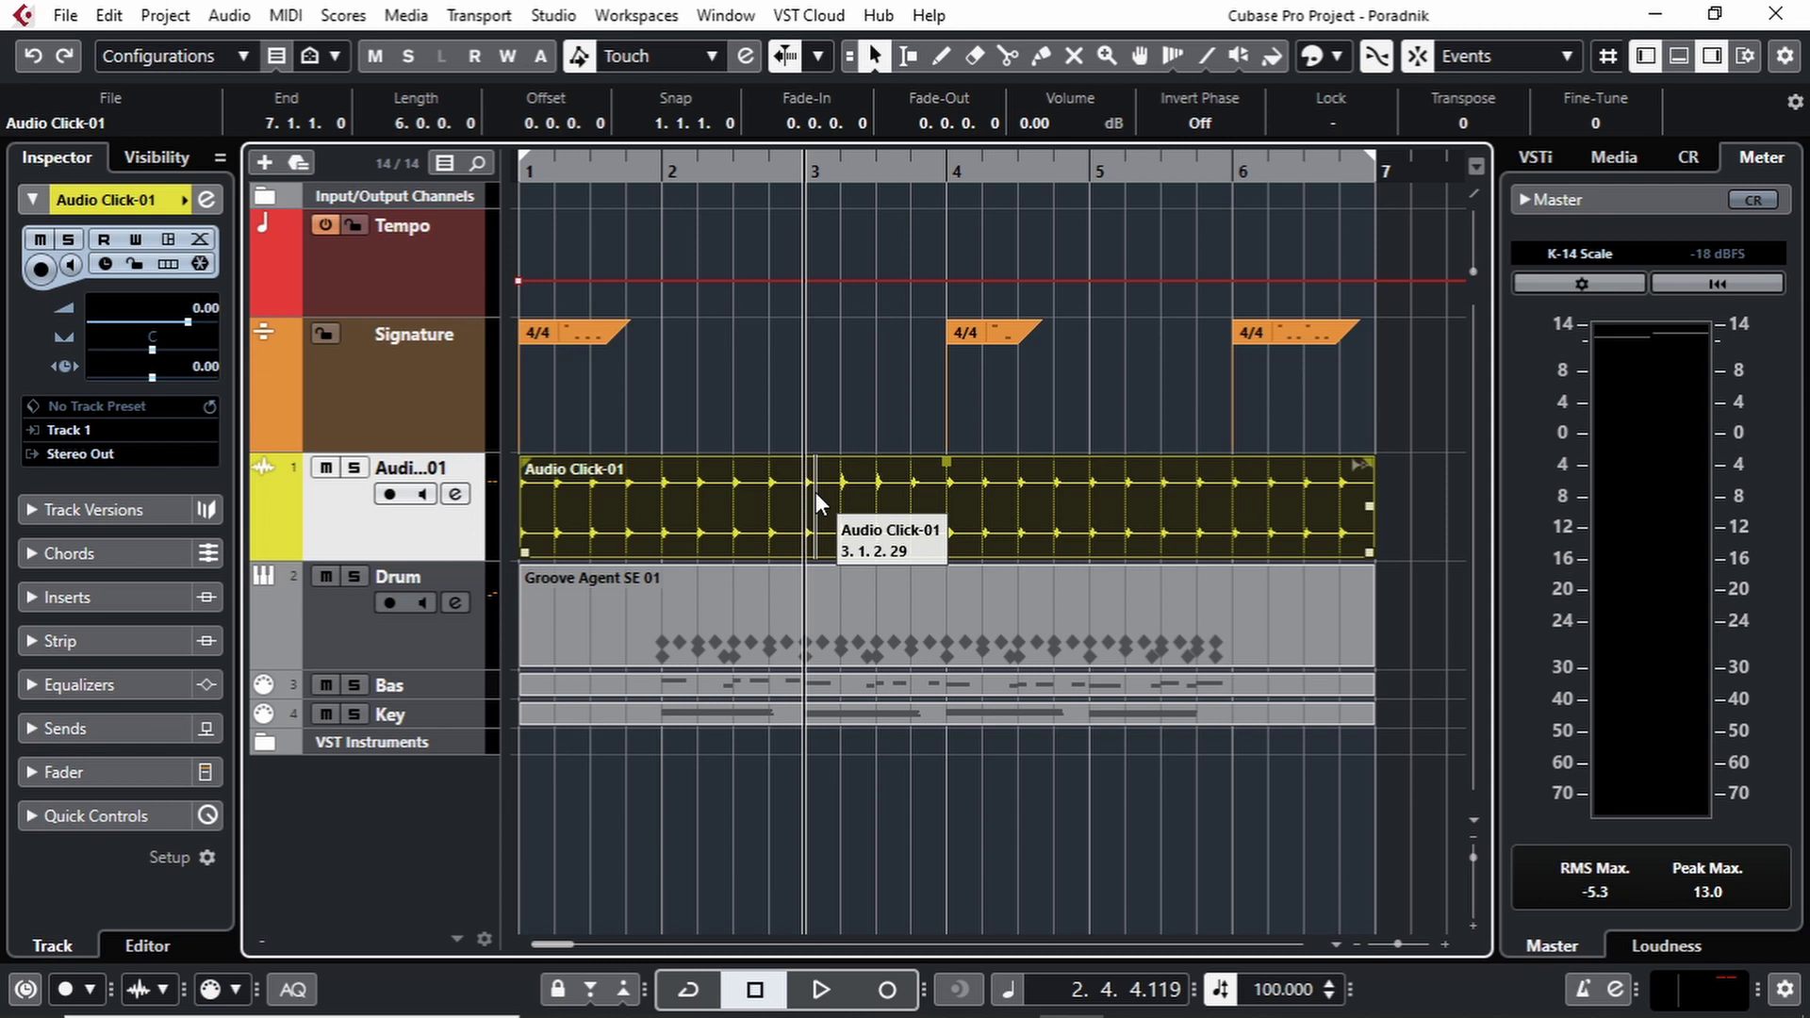
With the snap type set to Grid, split the Drum, Bas and Key parts at bar 6 and delete the pieces after it.
click(1501, 52)
click(1496, 86)
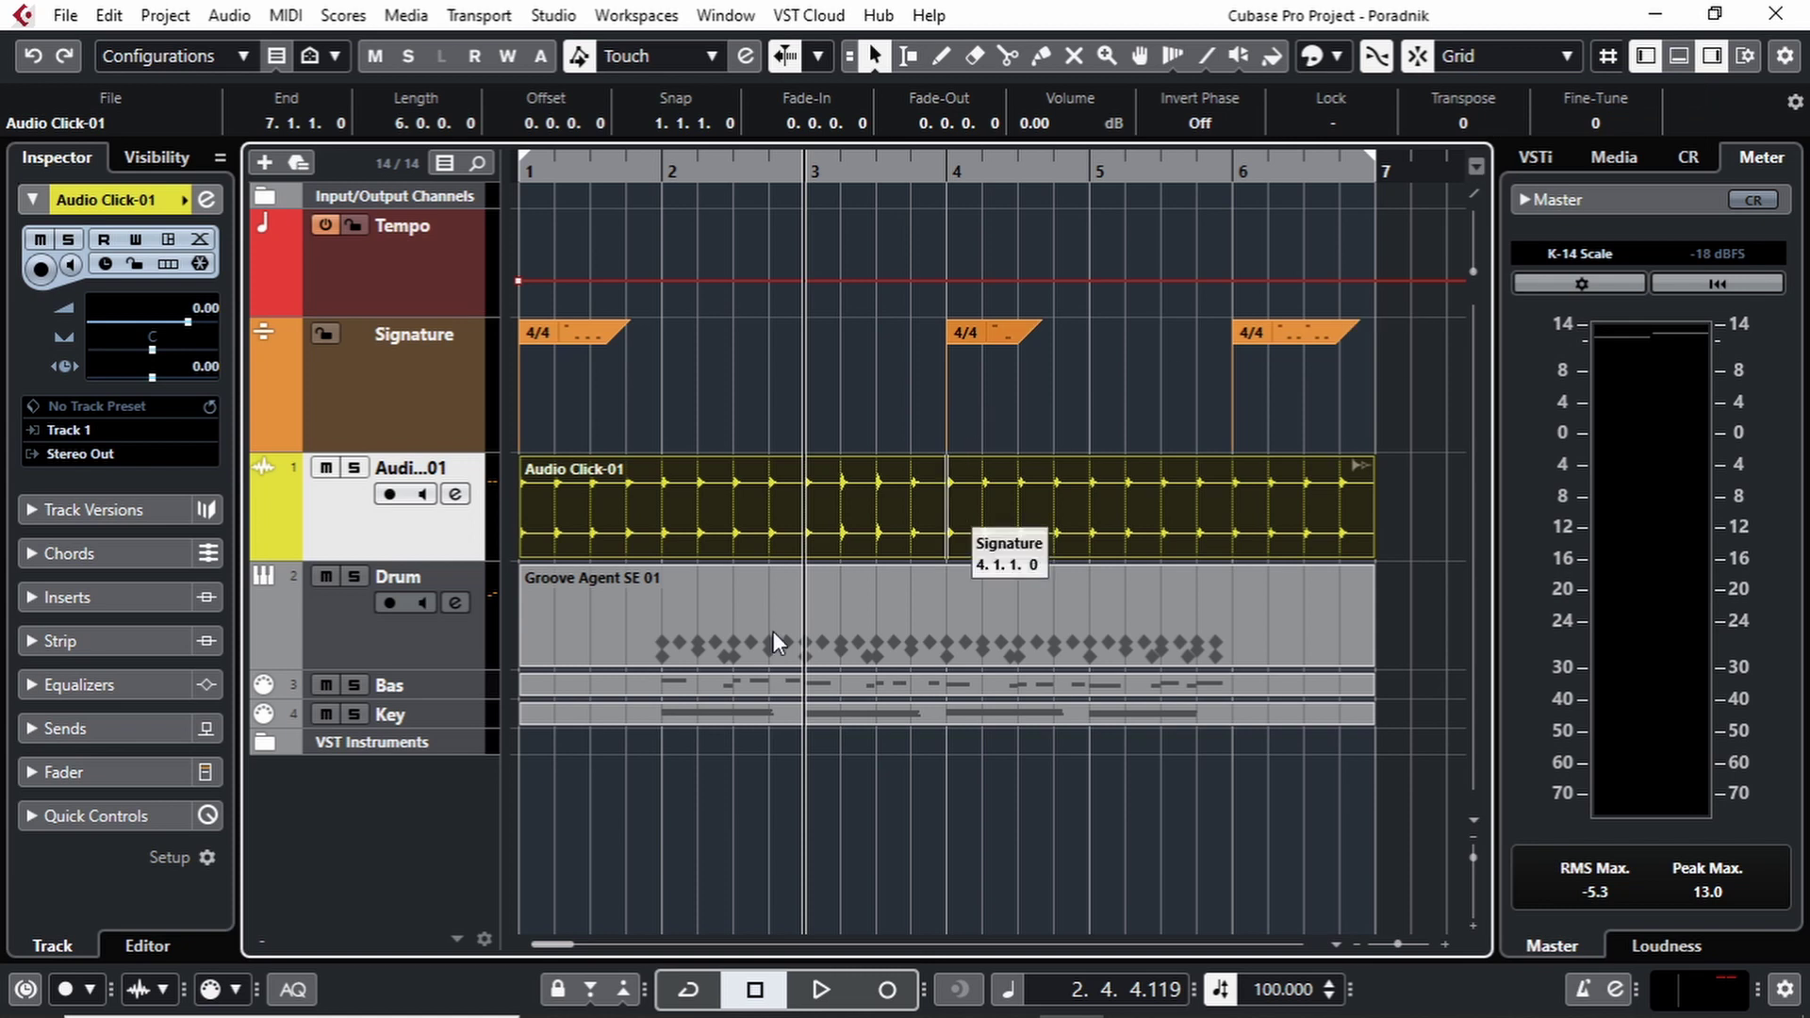
alt+click(1231, 616)
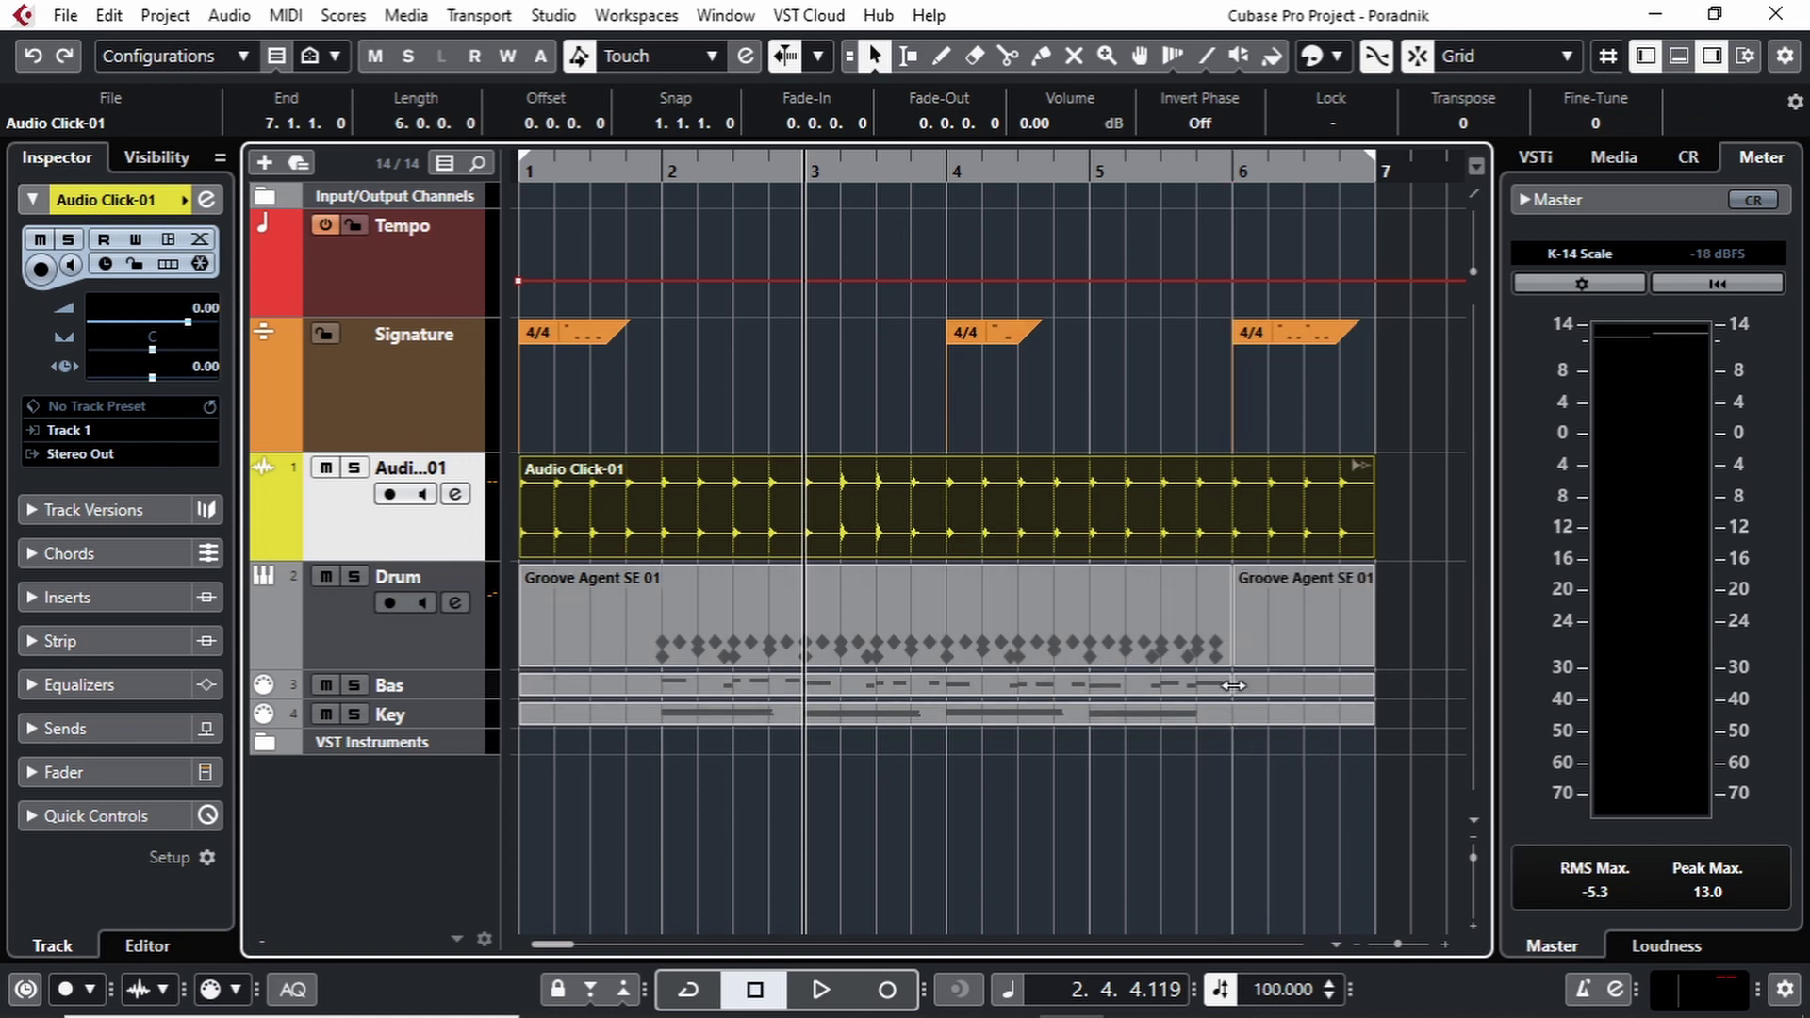
drag(1419, 713, 1329, 614)
key(Delete)
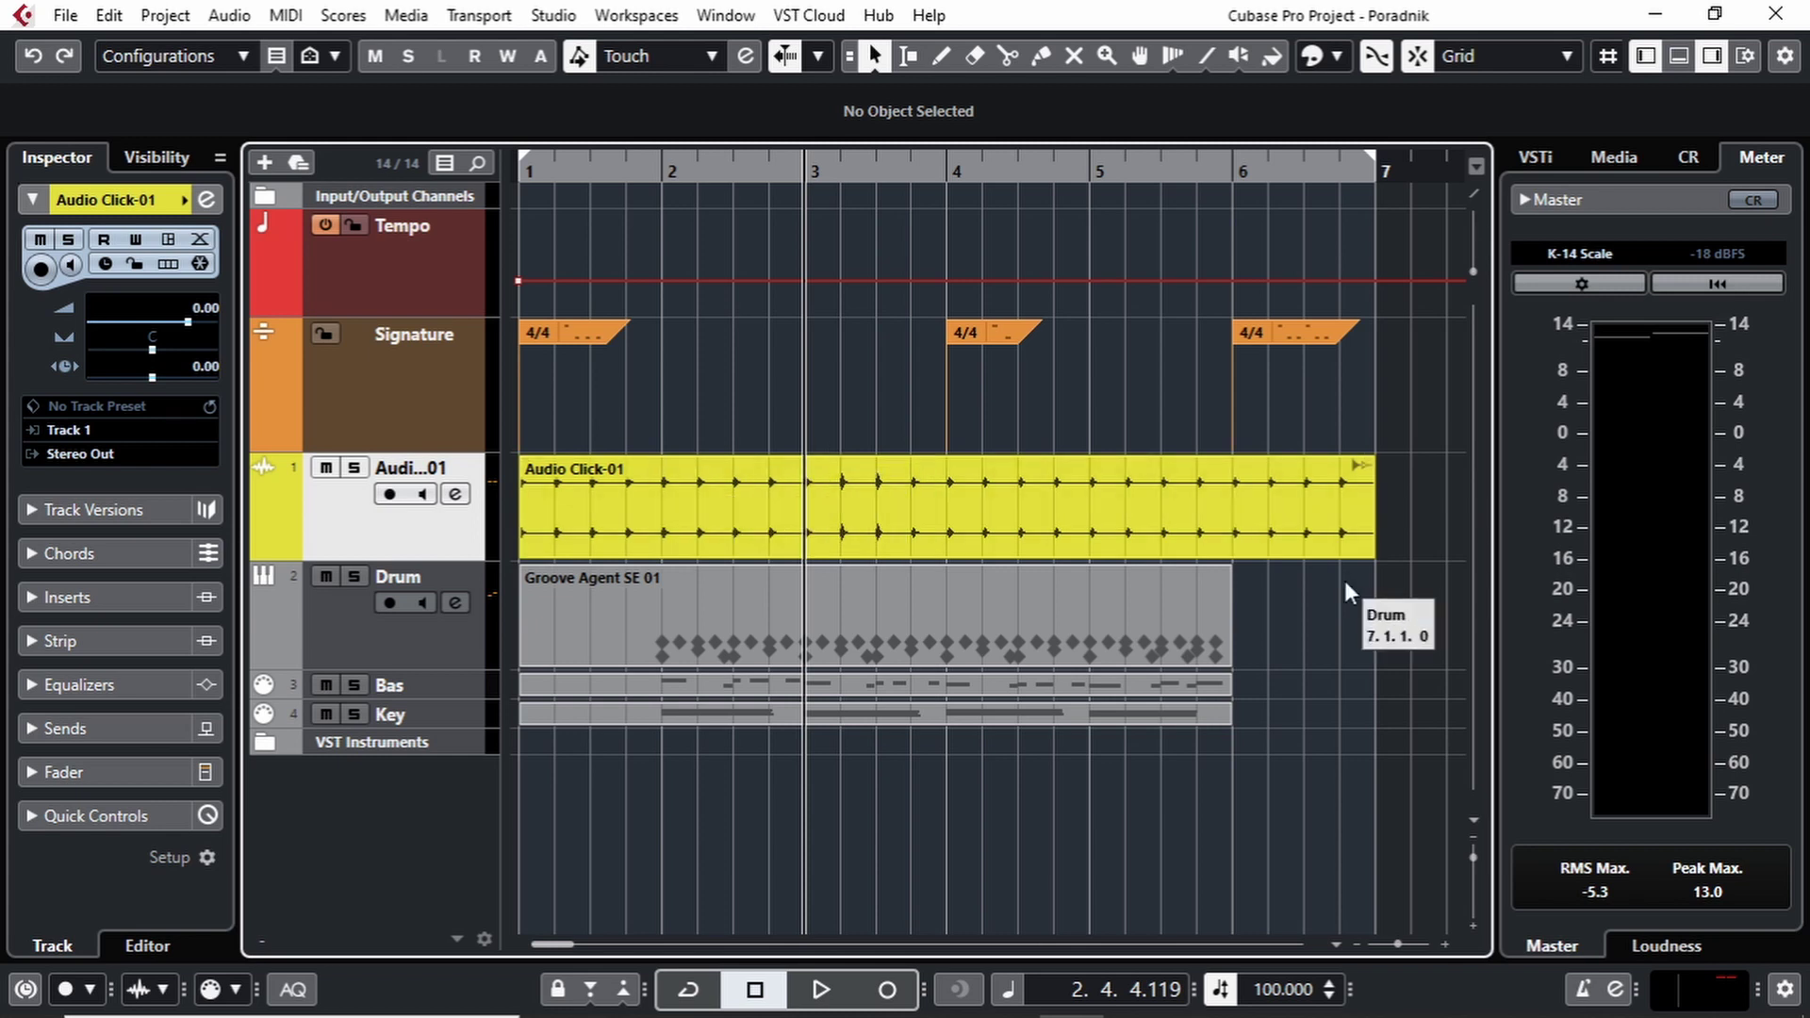
Set the snap type to Events and move the Audio Click-01 event to the end of the Drum part at bar 6.
click(1206, 627)
click(1088, 526)
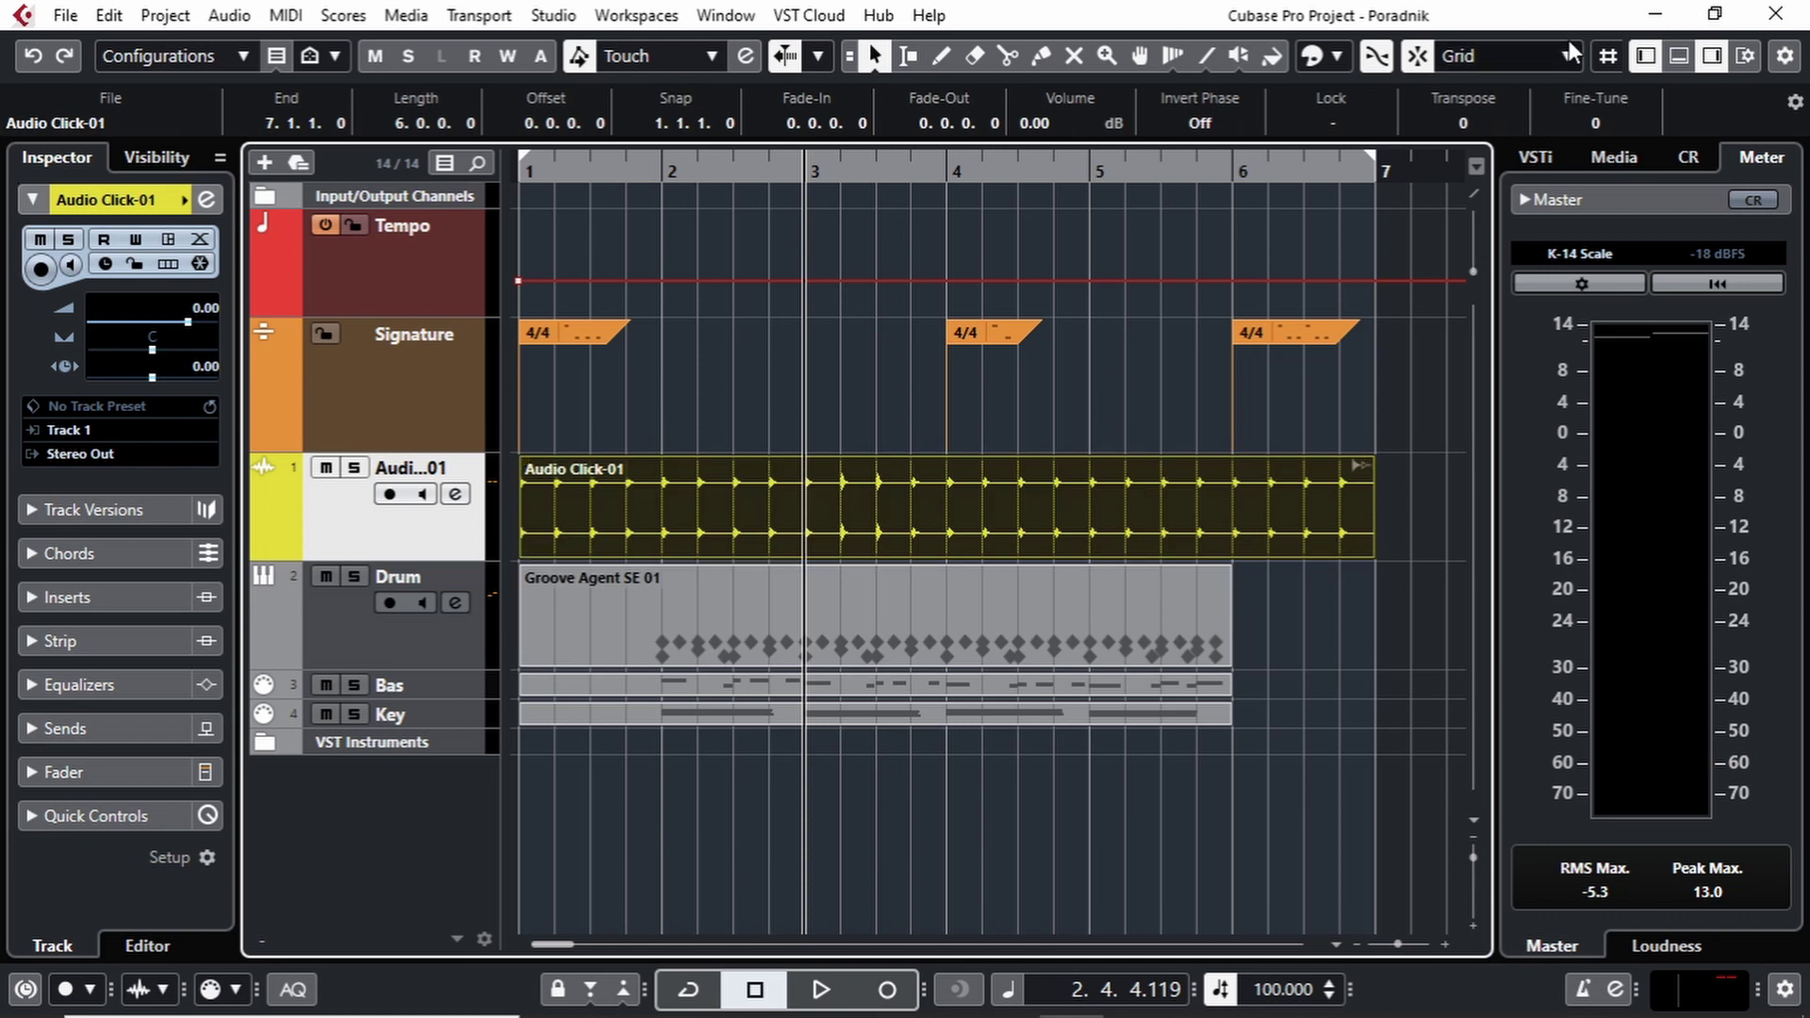
click(1521, 57)
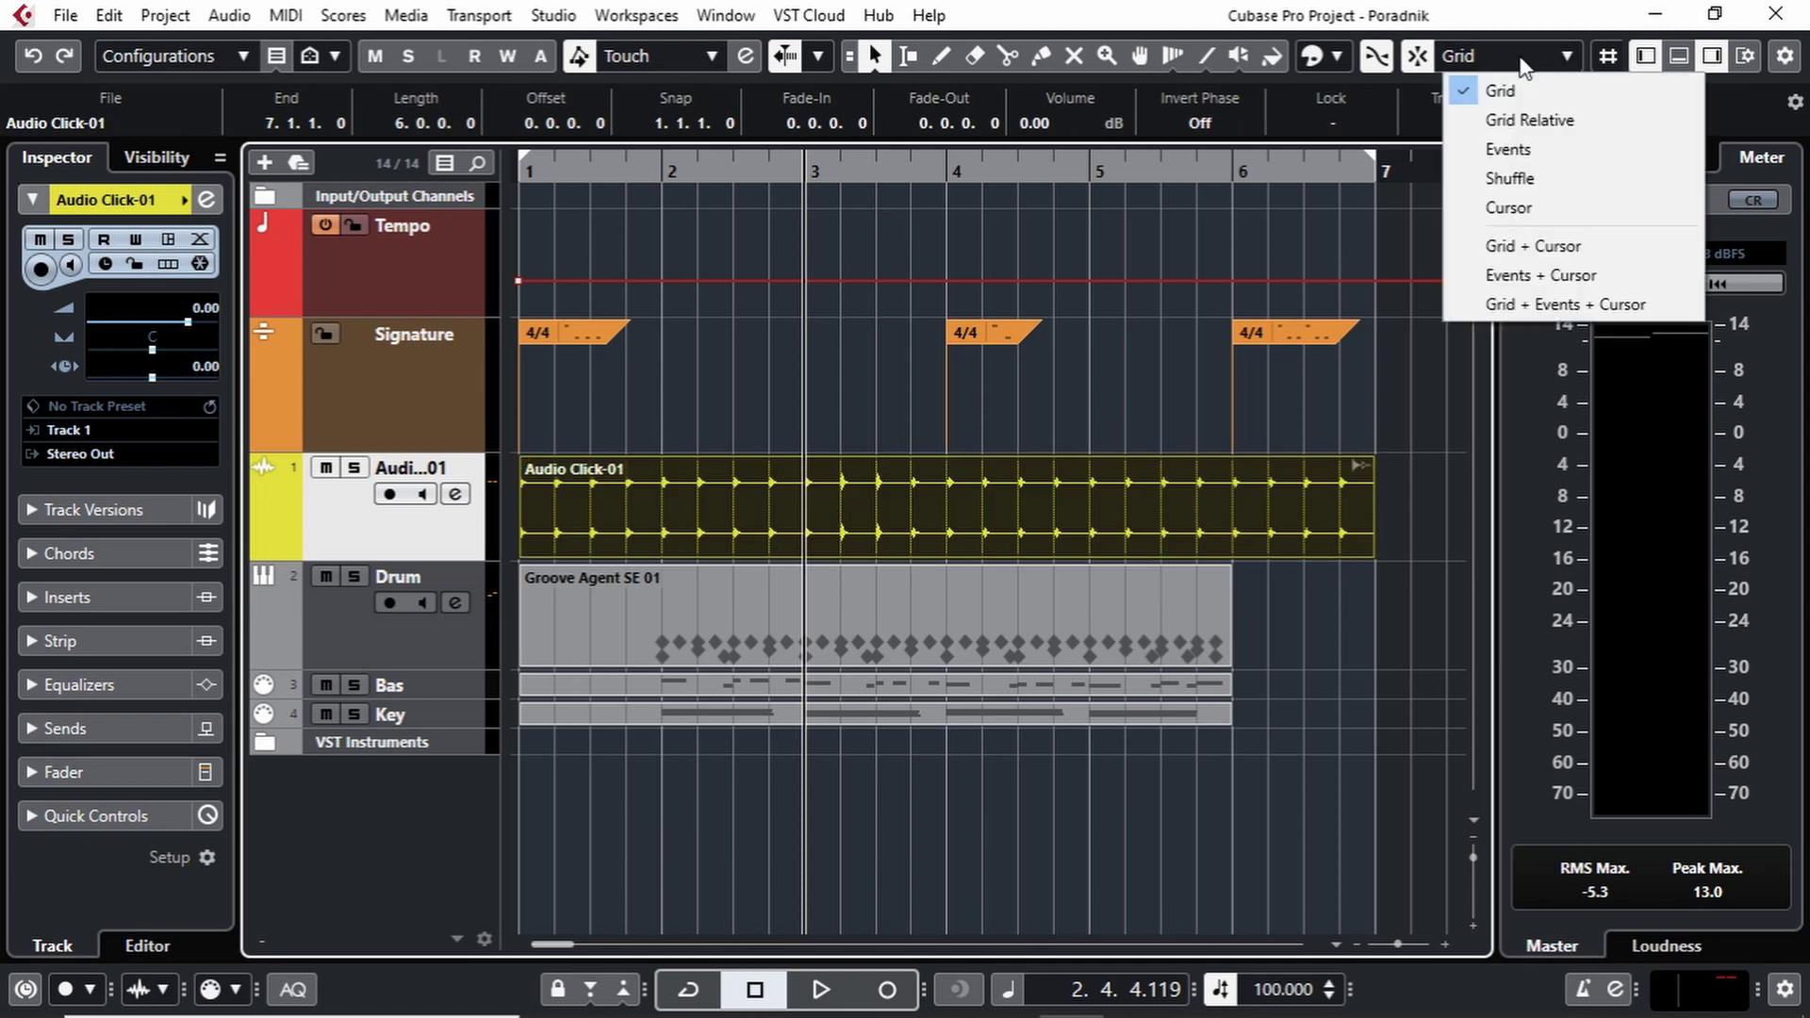
click(1525, 146)
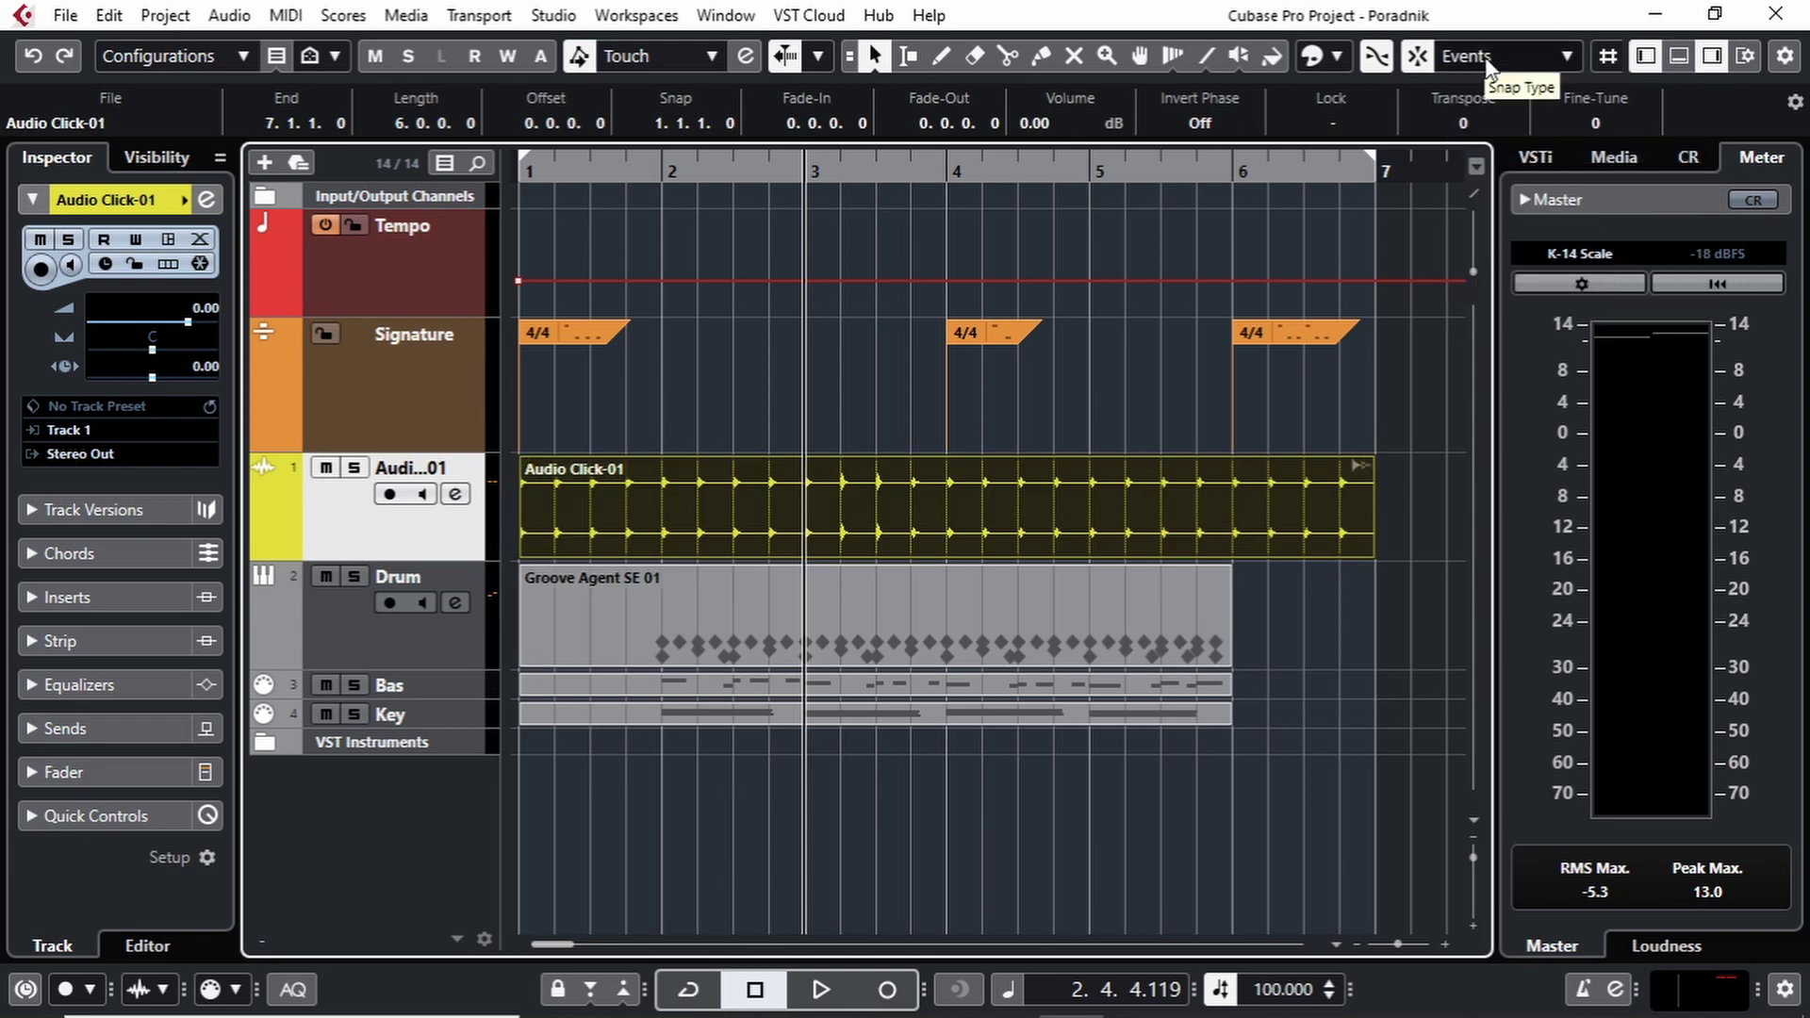
drag(692, 482, 1354, 543)
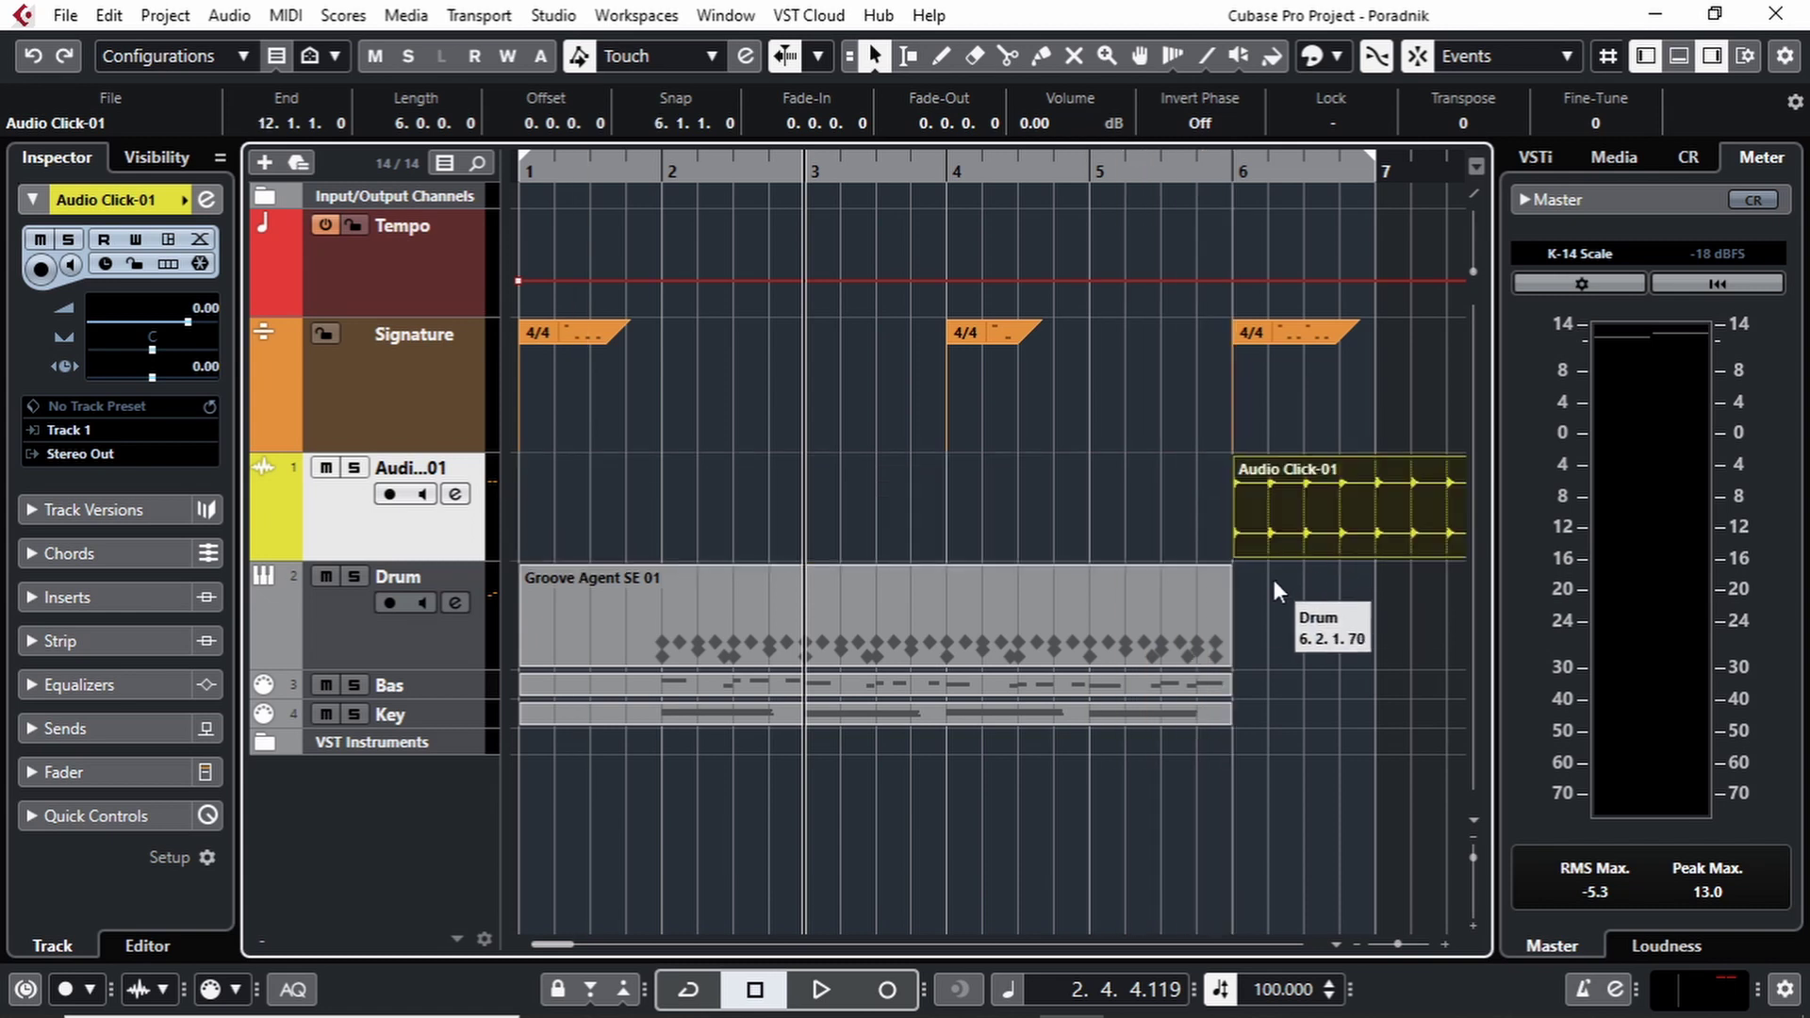
Split the Drum part just before bar 6, at 5.4.3.61, and delete the short piece after the cut.
mouse_move(1227, 172)
mouse_down()
mouse_move(1226, 278)
mouse_move(1226, 261)
mouse_up()
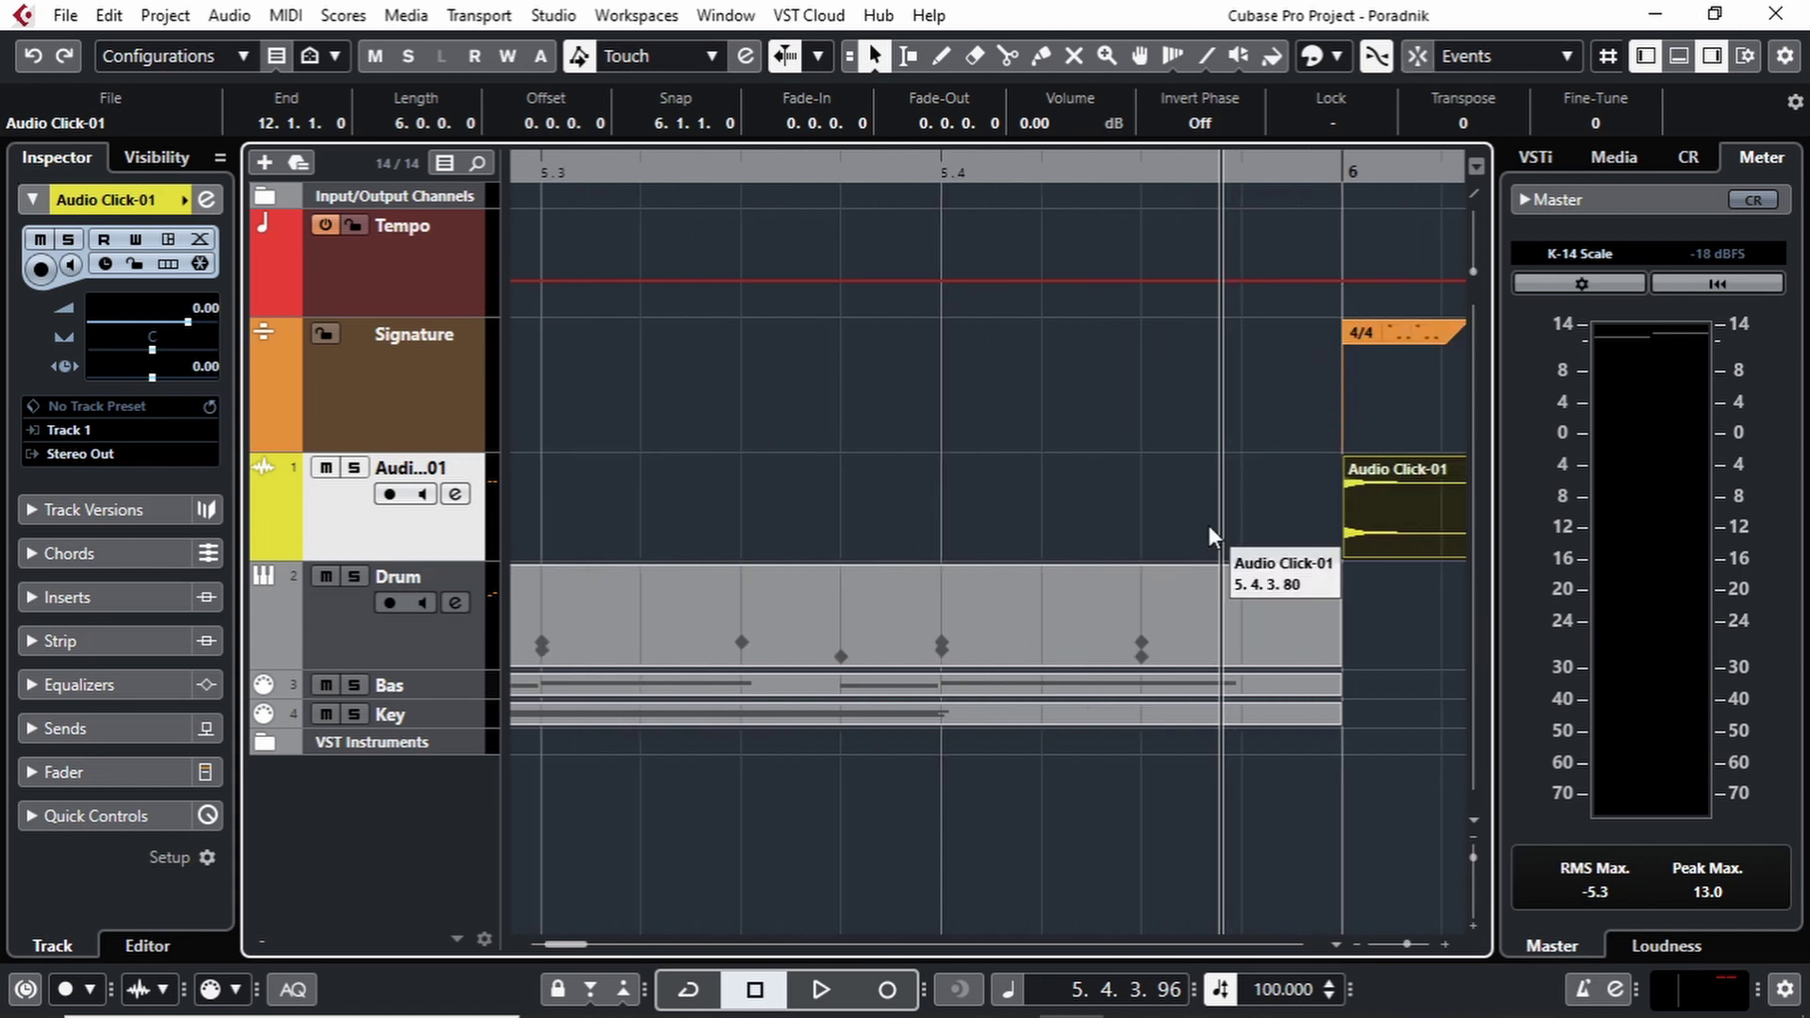
click(1205, 640)
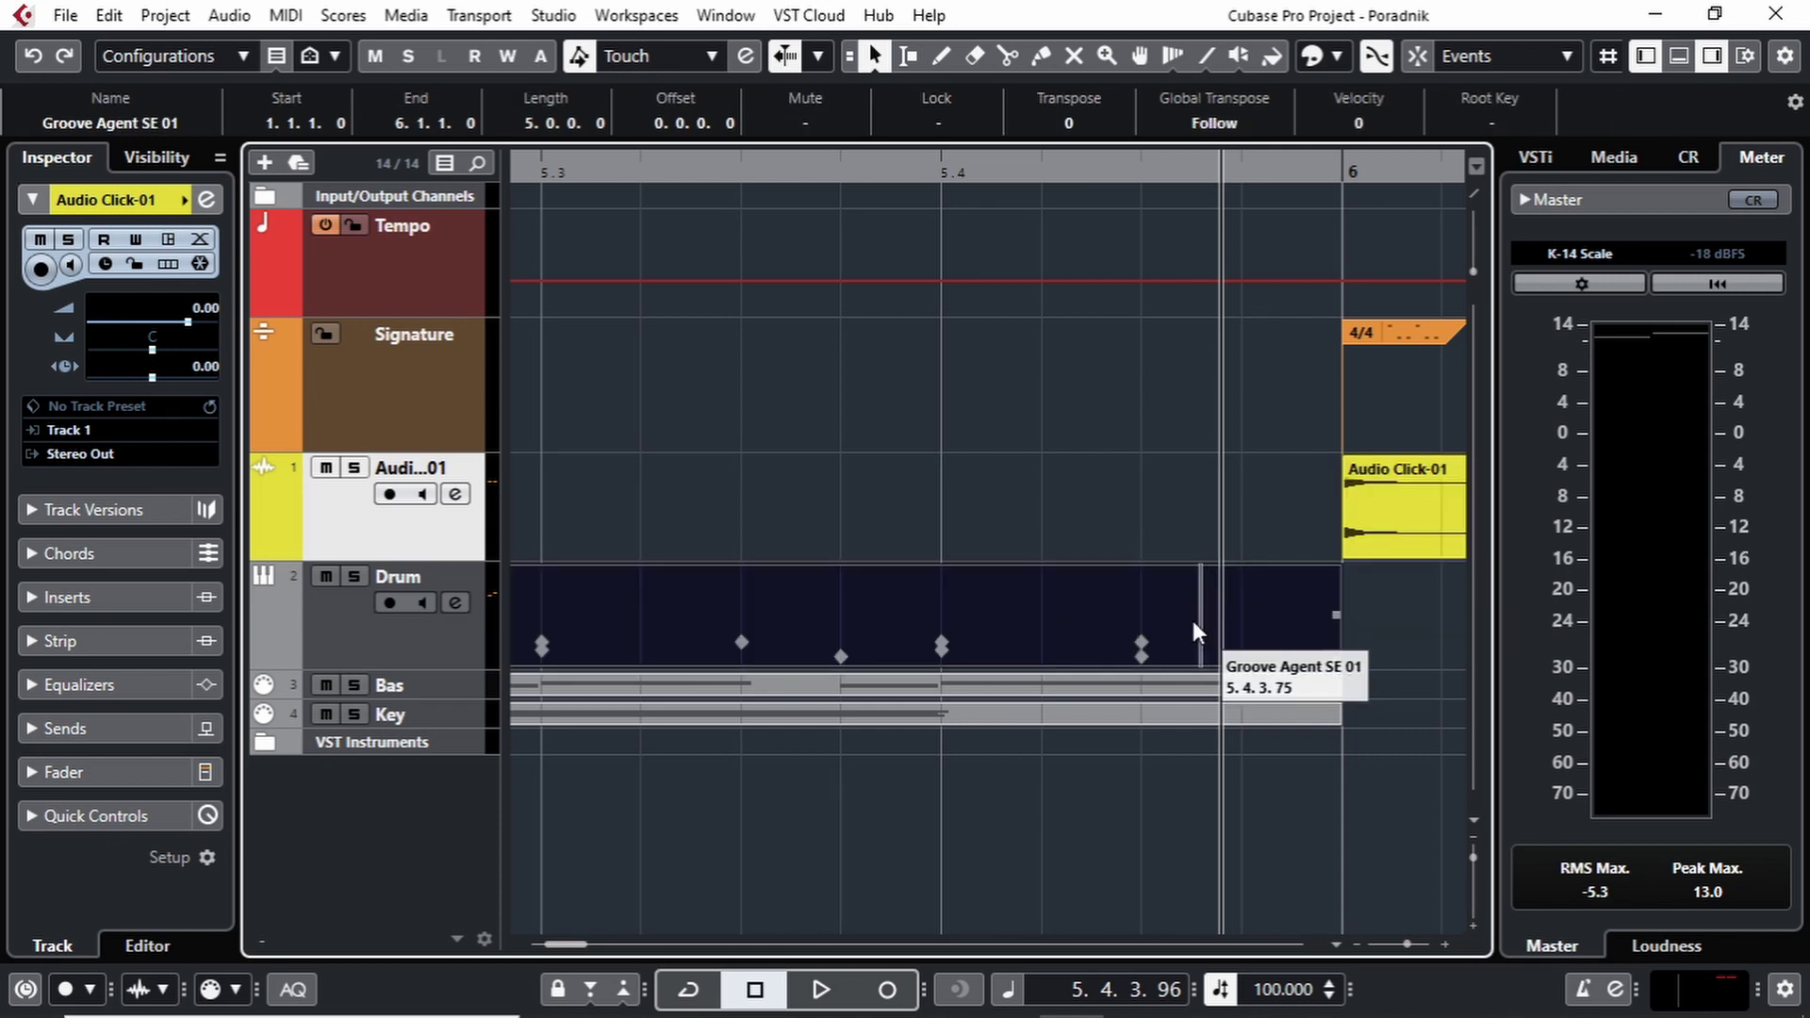
key(alt)
alt+click(1193, 625)
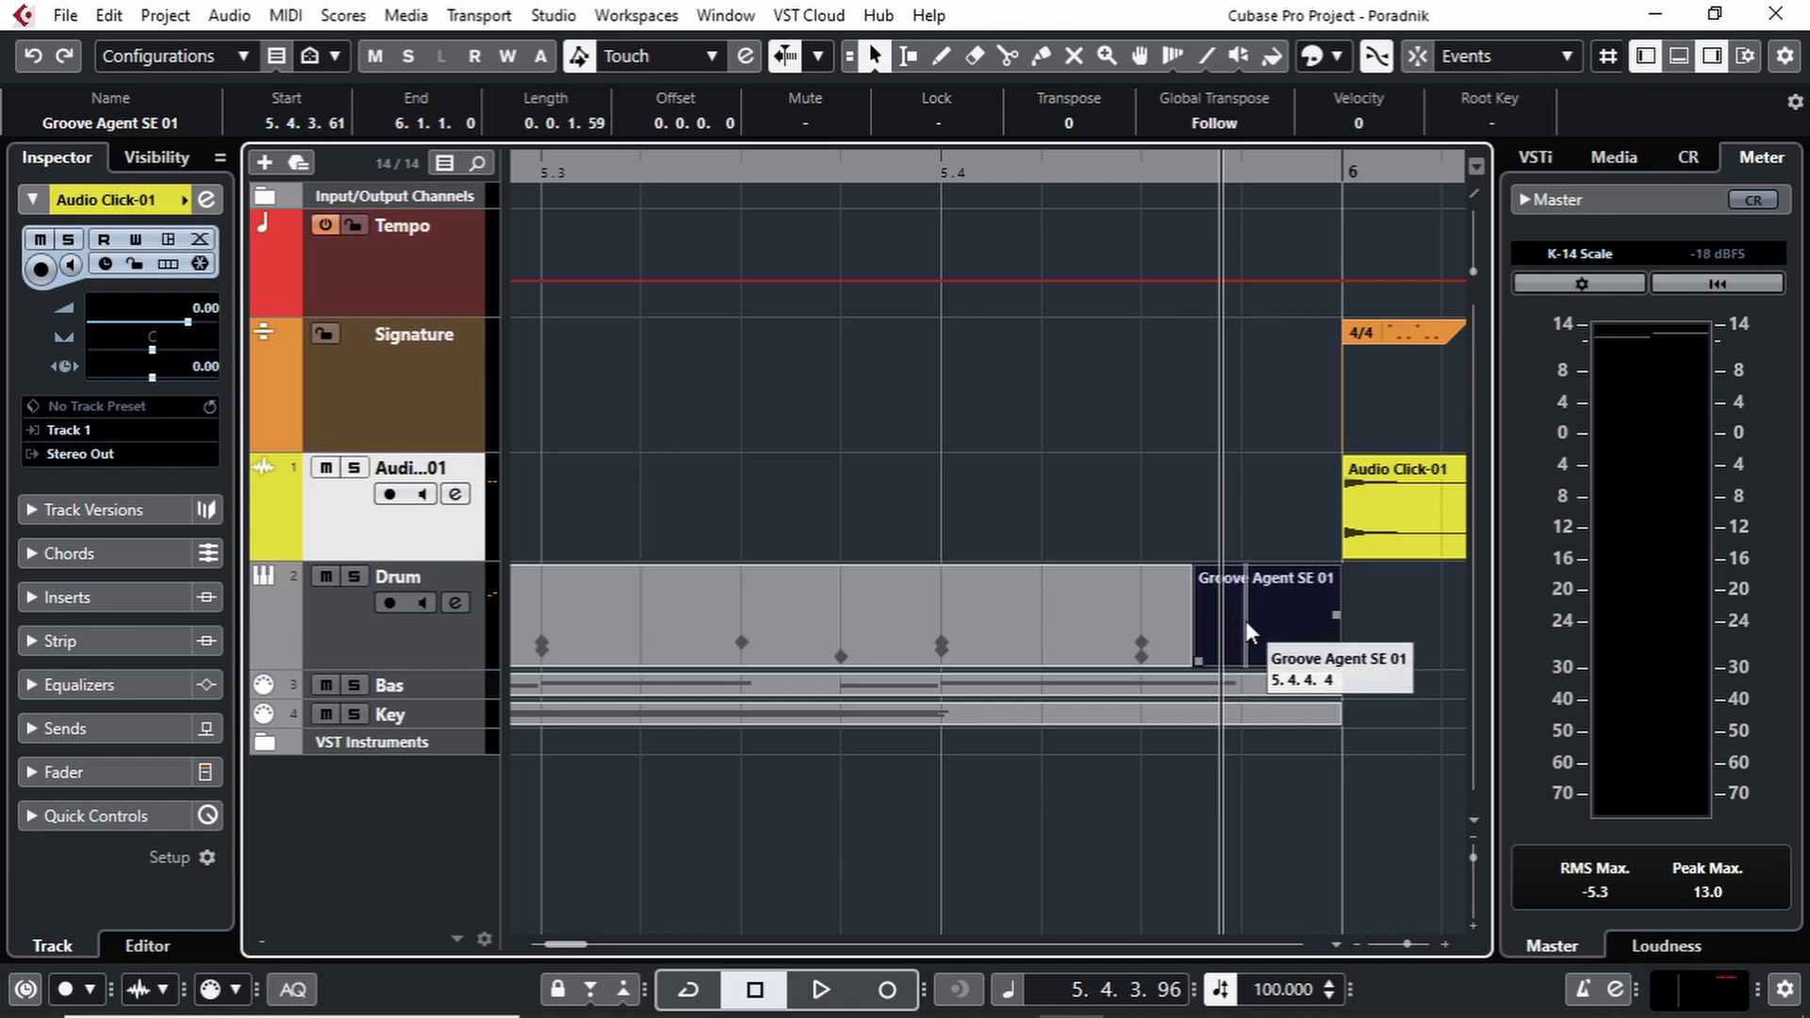
key(Delete)
Move the Audio Click-01 event back against the shortened Drum part's end at 5.4.3.61.
drag(1430, 507, 1320, 499)
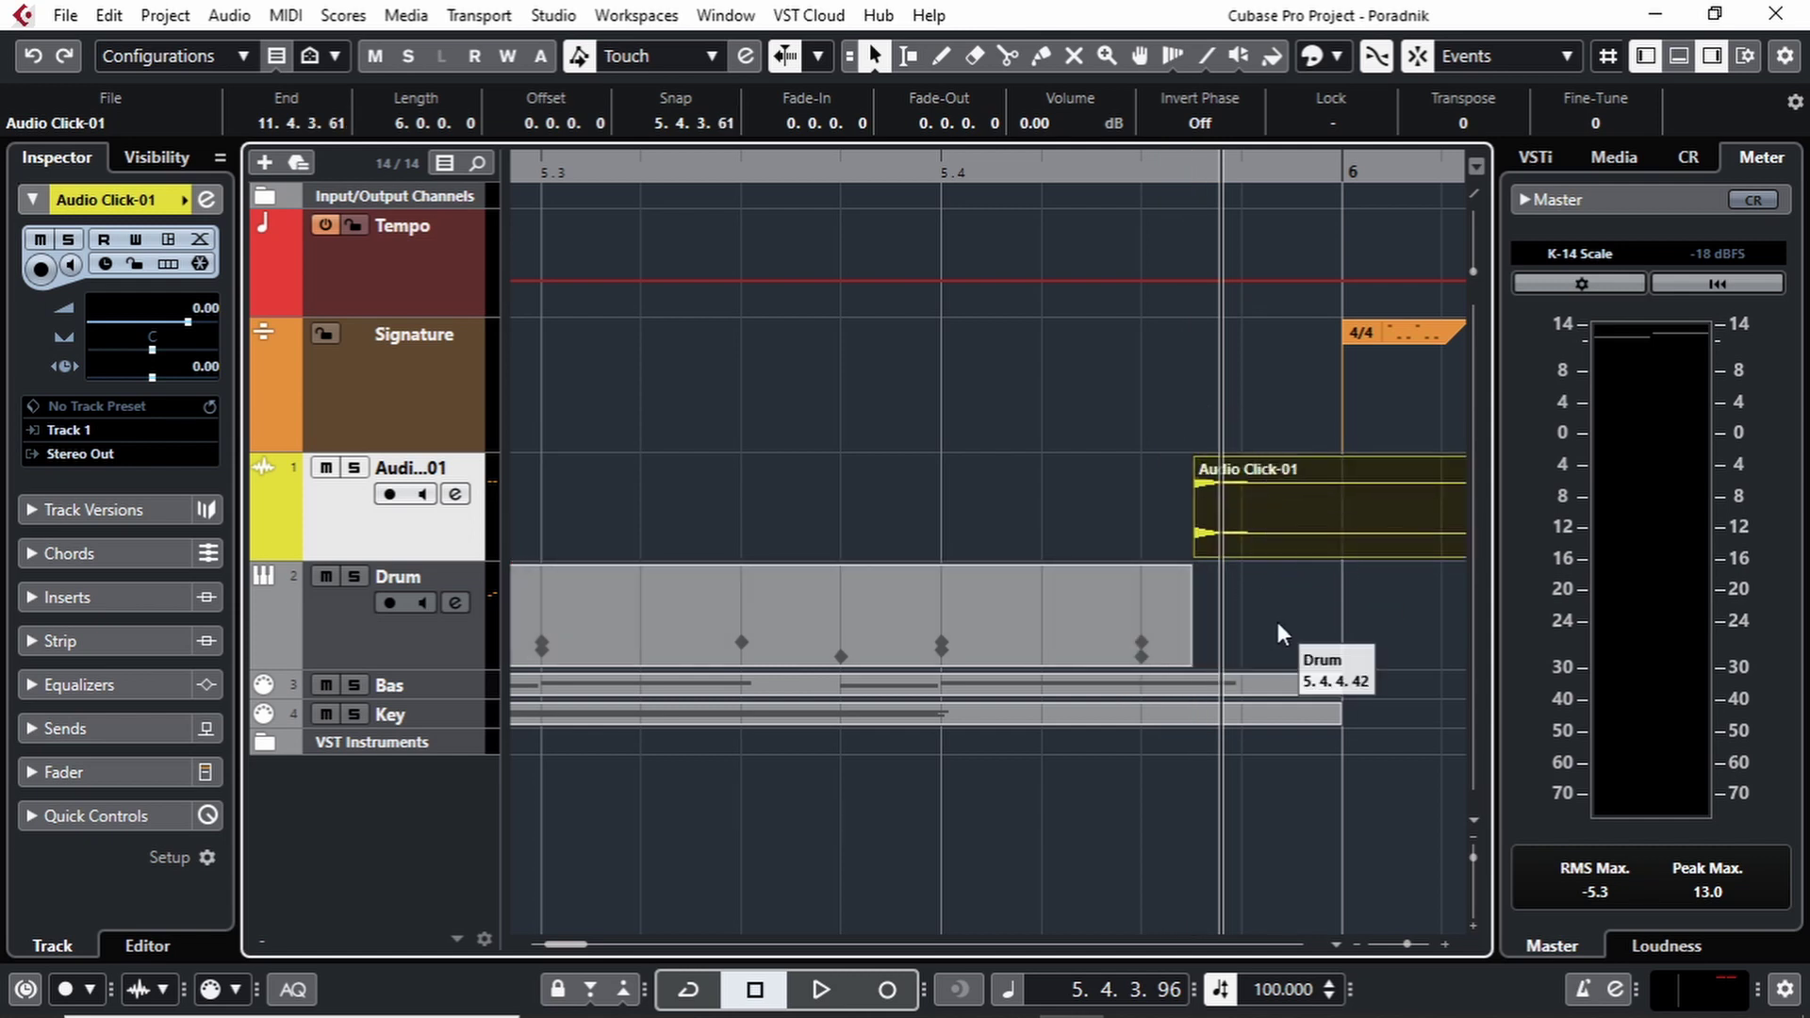
key(g)
key(g)
key(g)
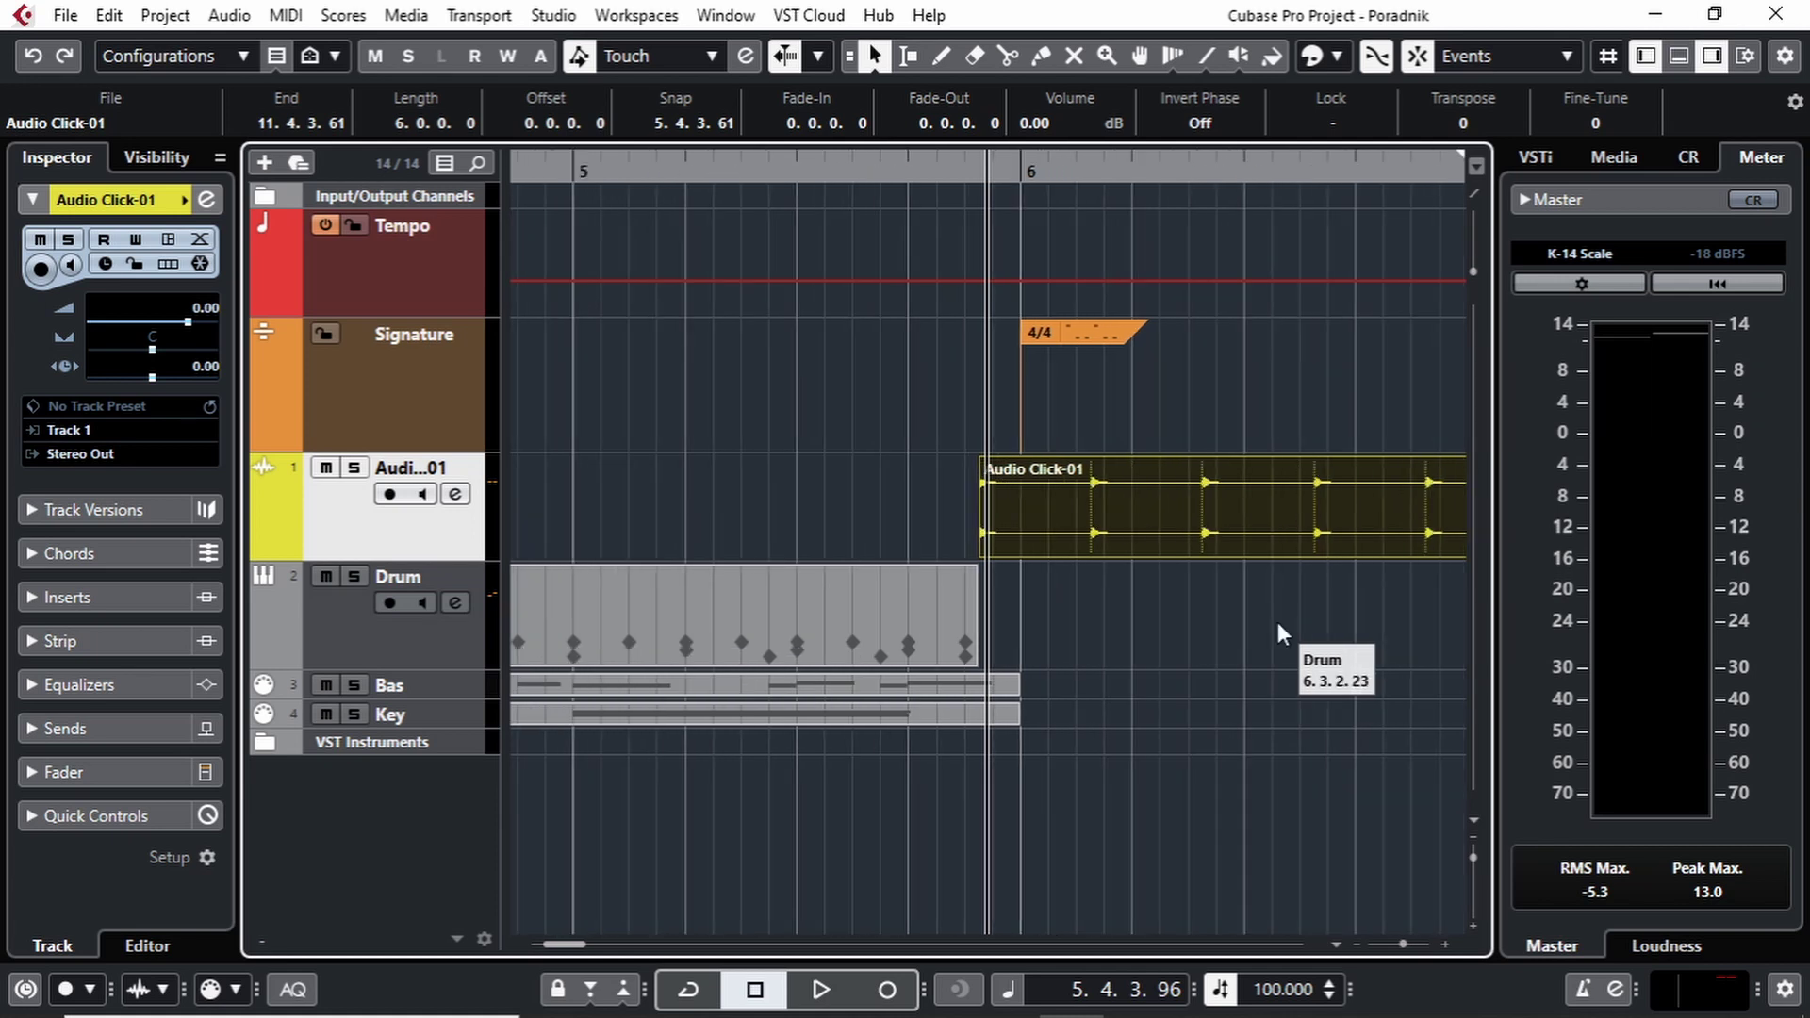
Undo the last Audio Click-01 move and the Drum part's off-grid split and deletion.
key(ctrl+z)
key(ctrl+z)
key(ctrl+z)
key(ctrl+z)
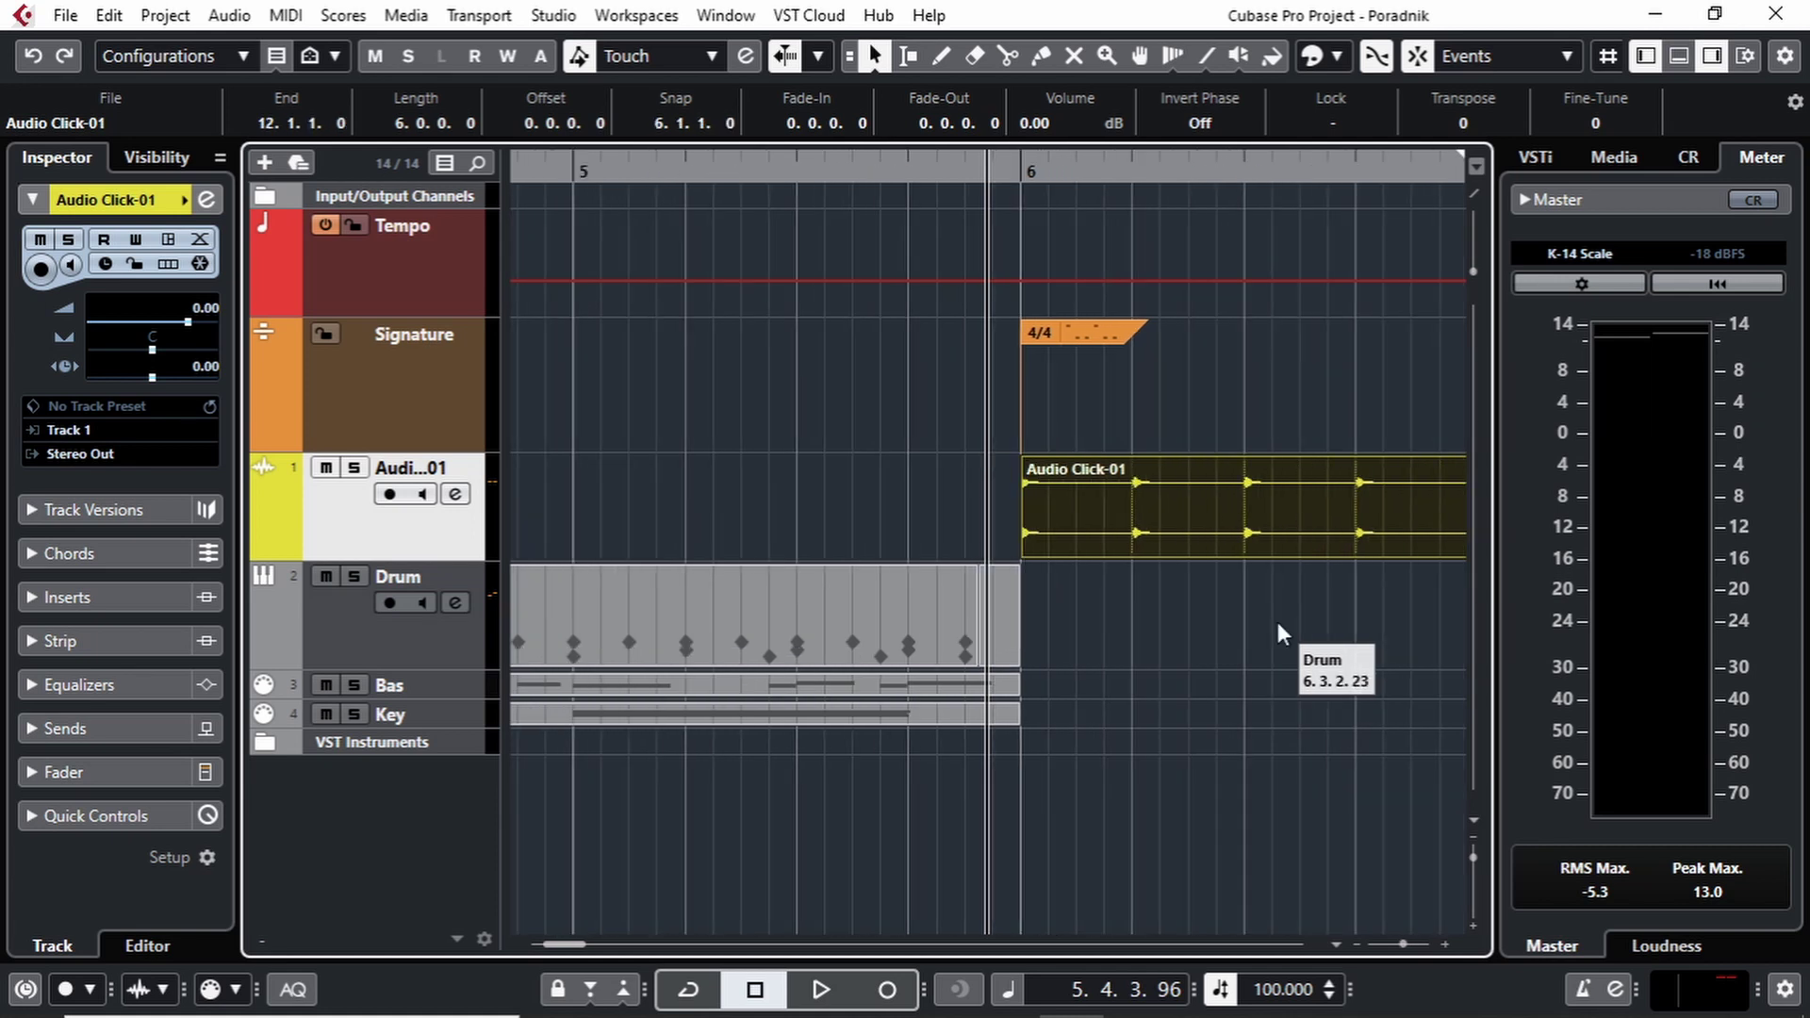
Move the Audio Click-01 event back to the start of bar 1.
key(g)
key(g)
key(g)
key(g)
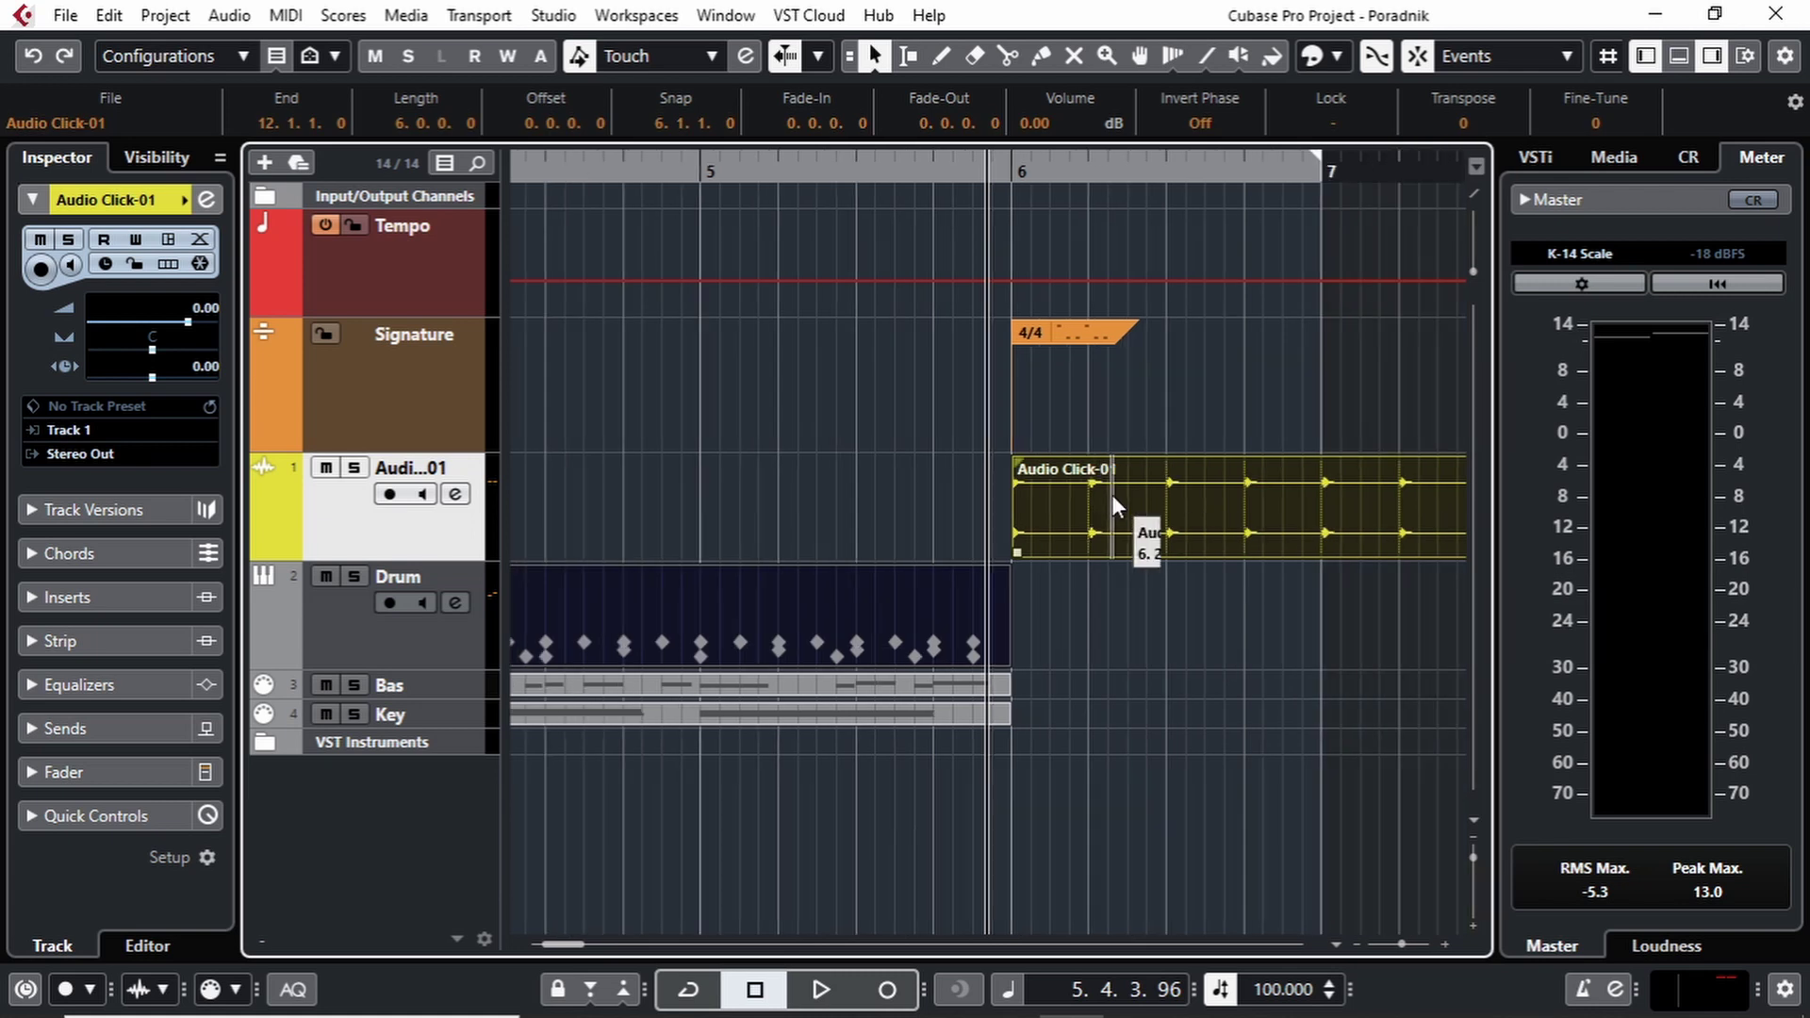
key(g)
key(g)
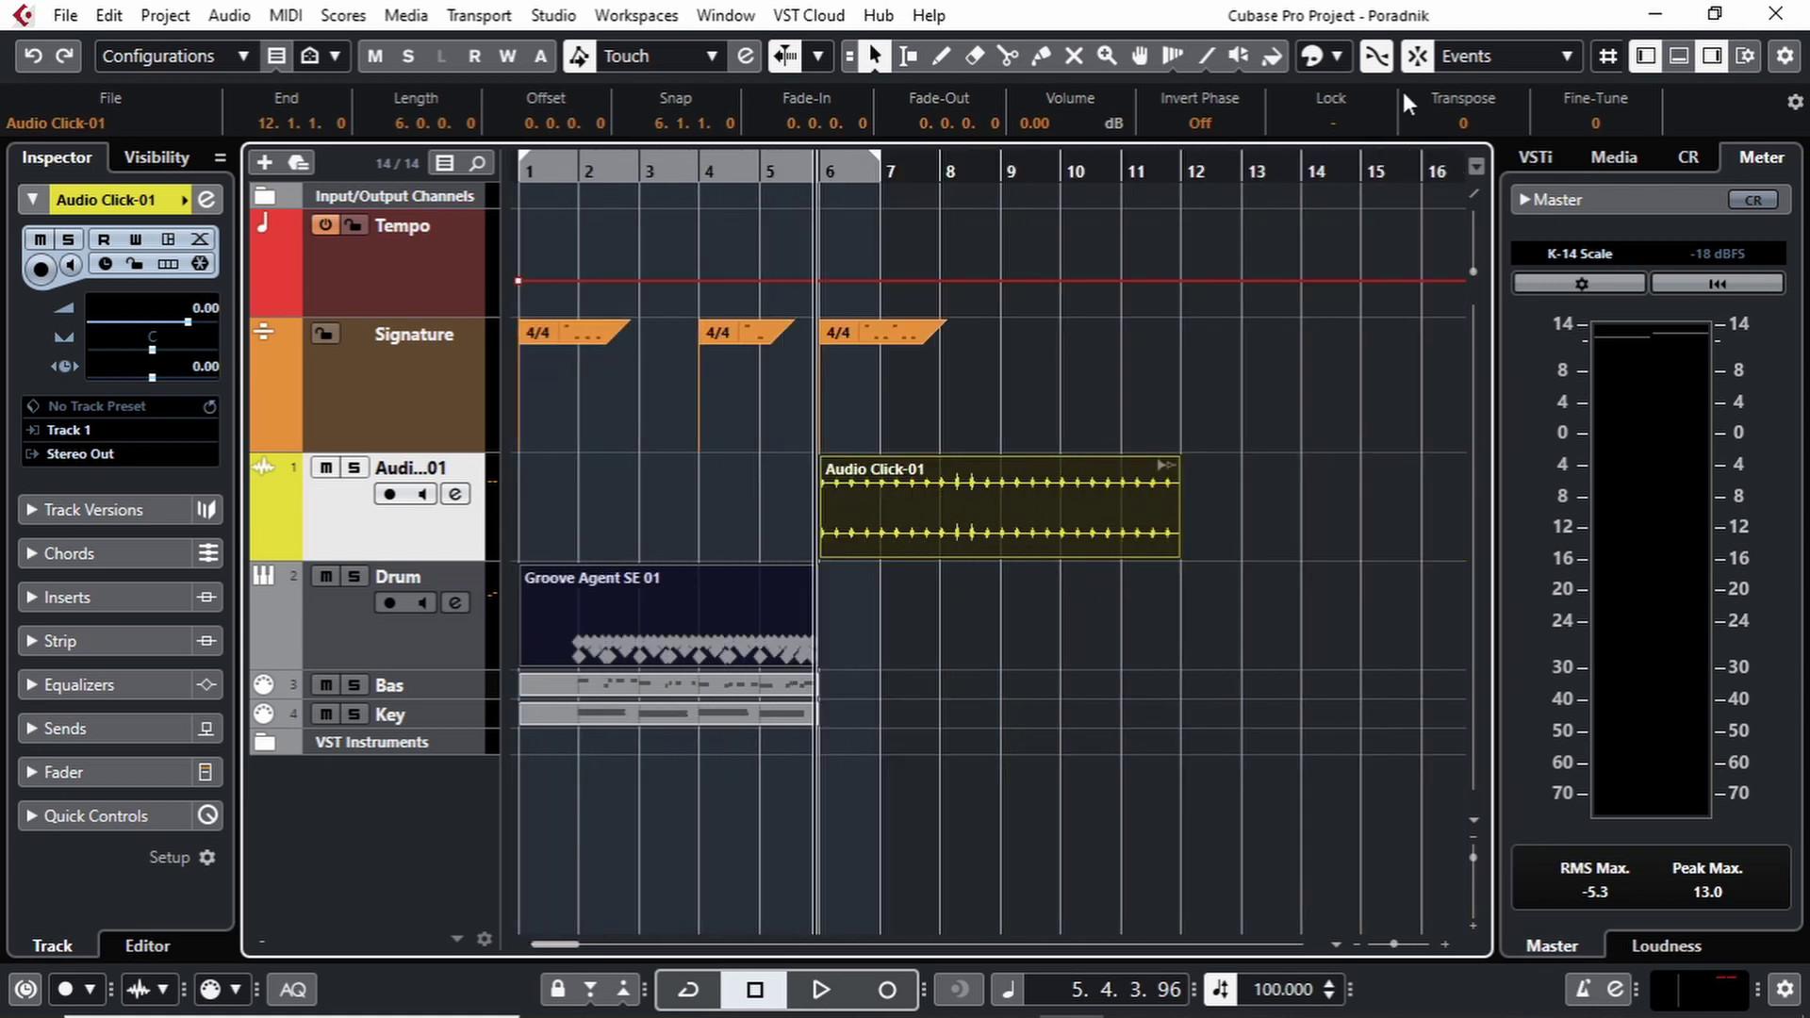
click(1545, 59)
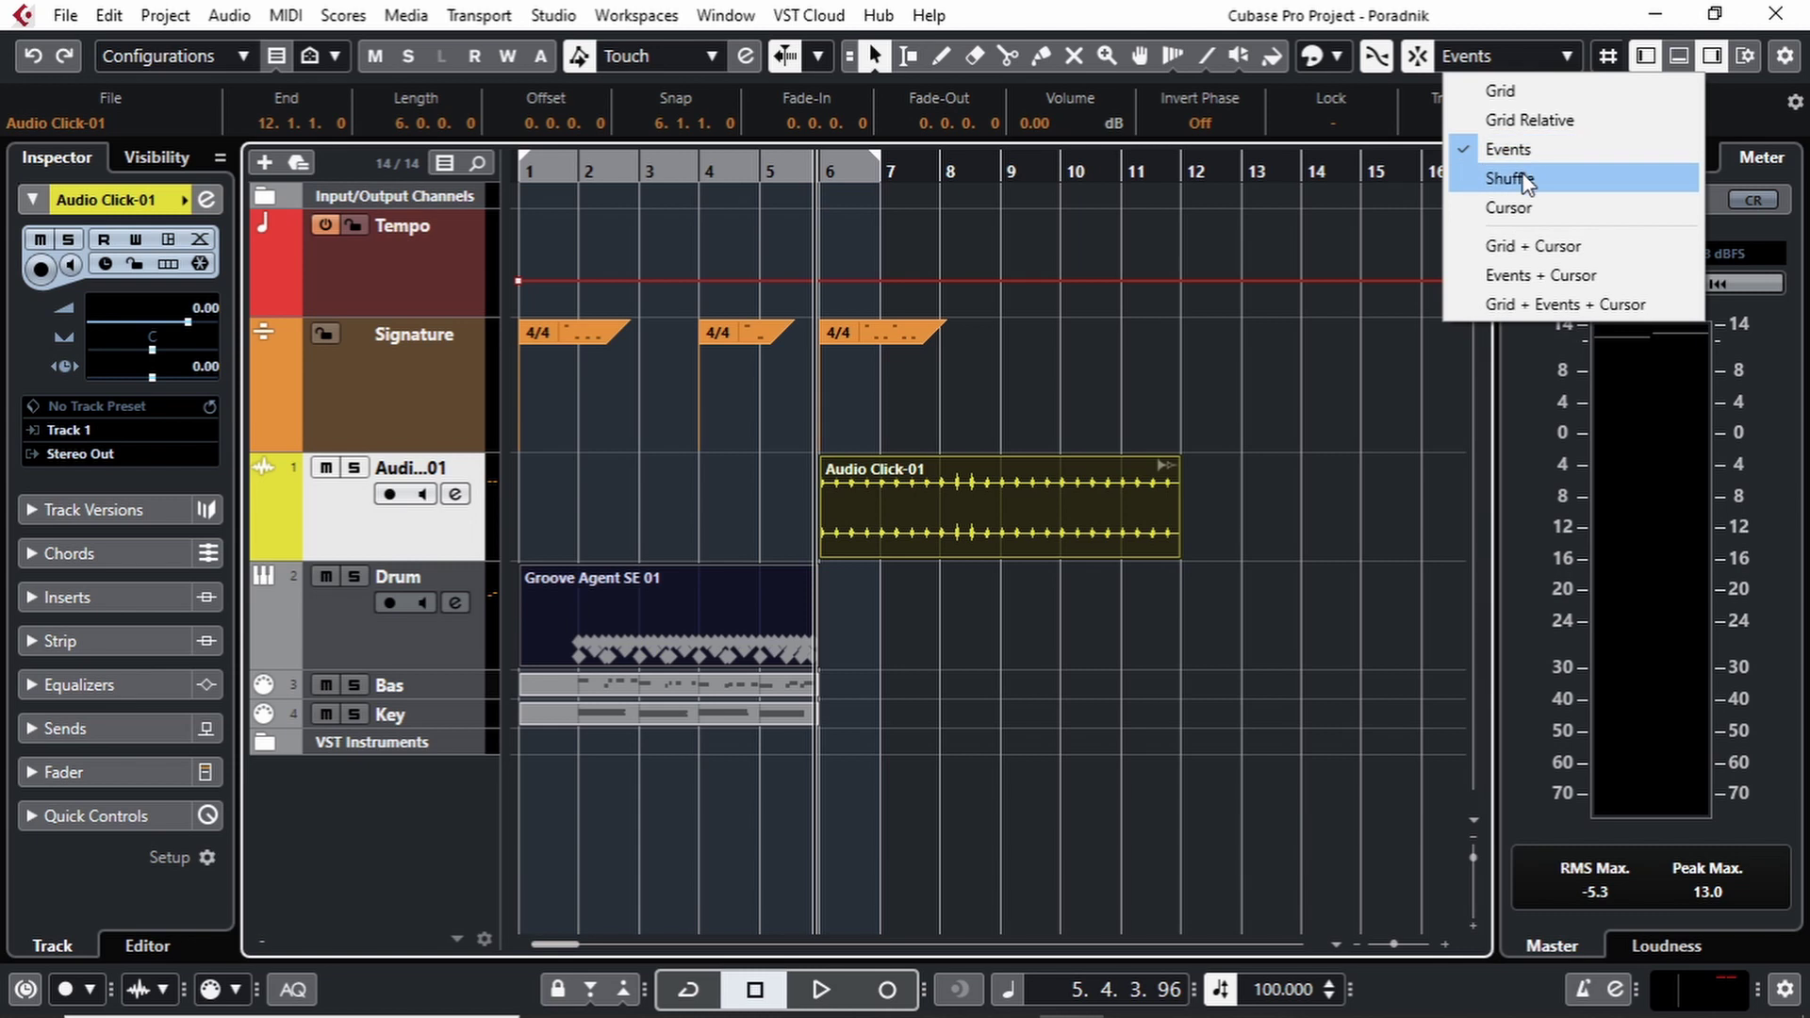
click(1307, 601)
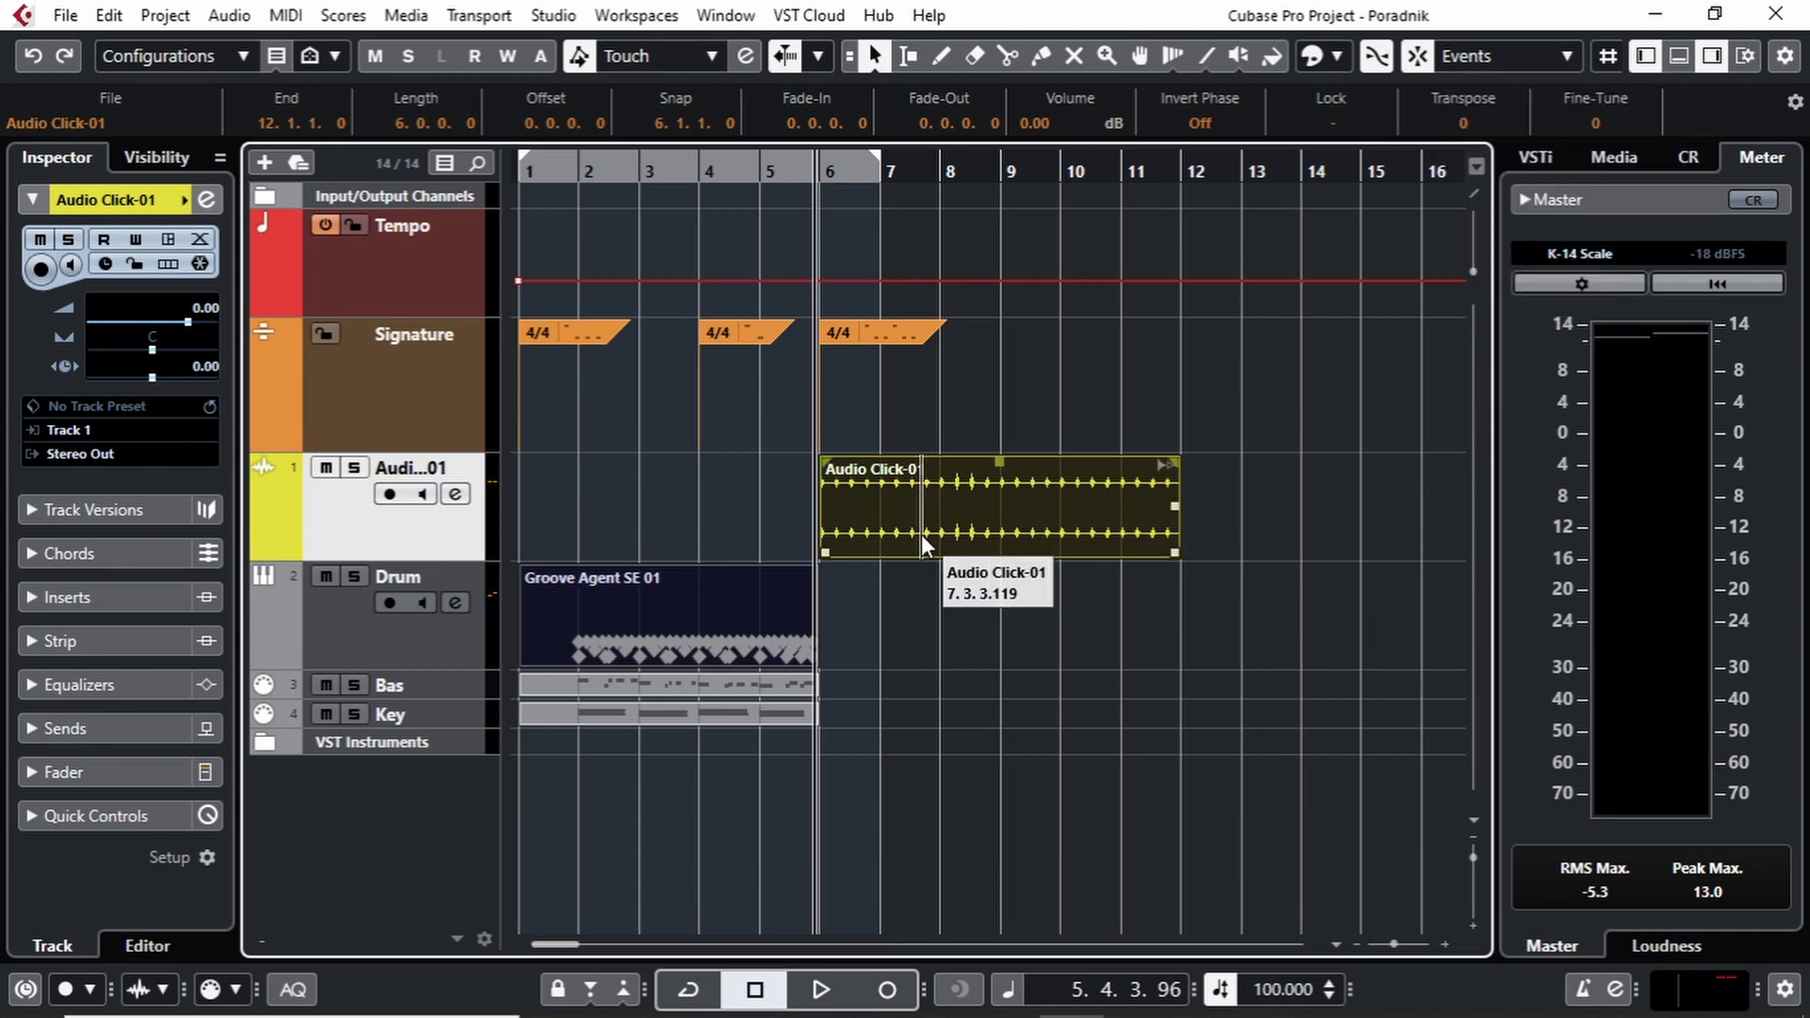
drag(918, 534, 584, 516)
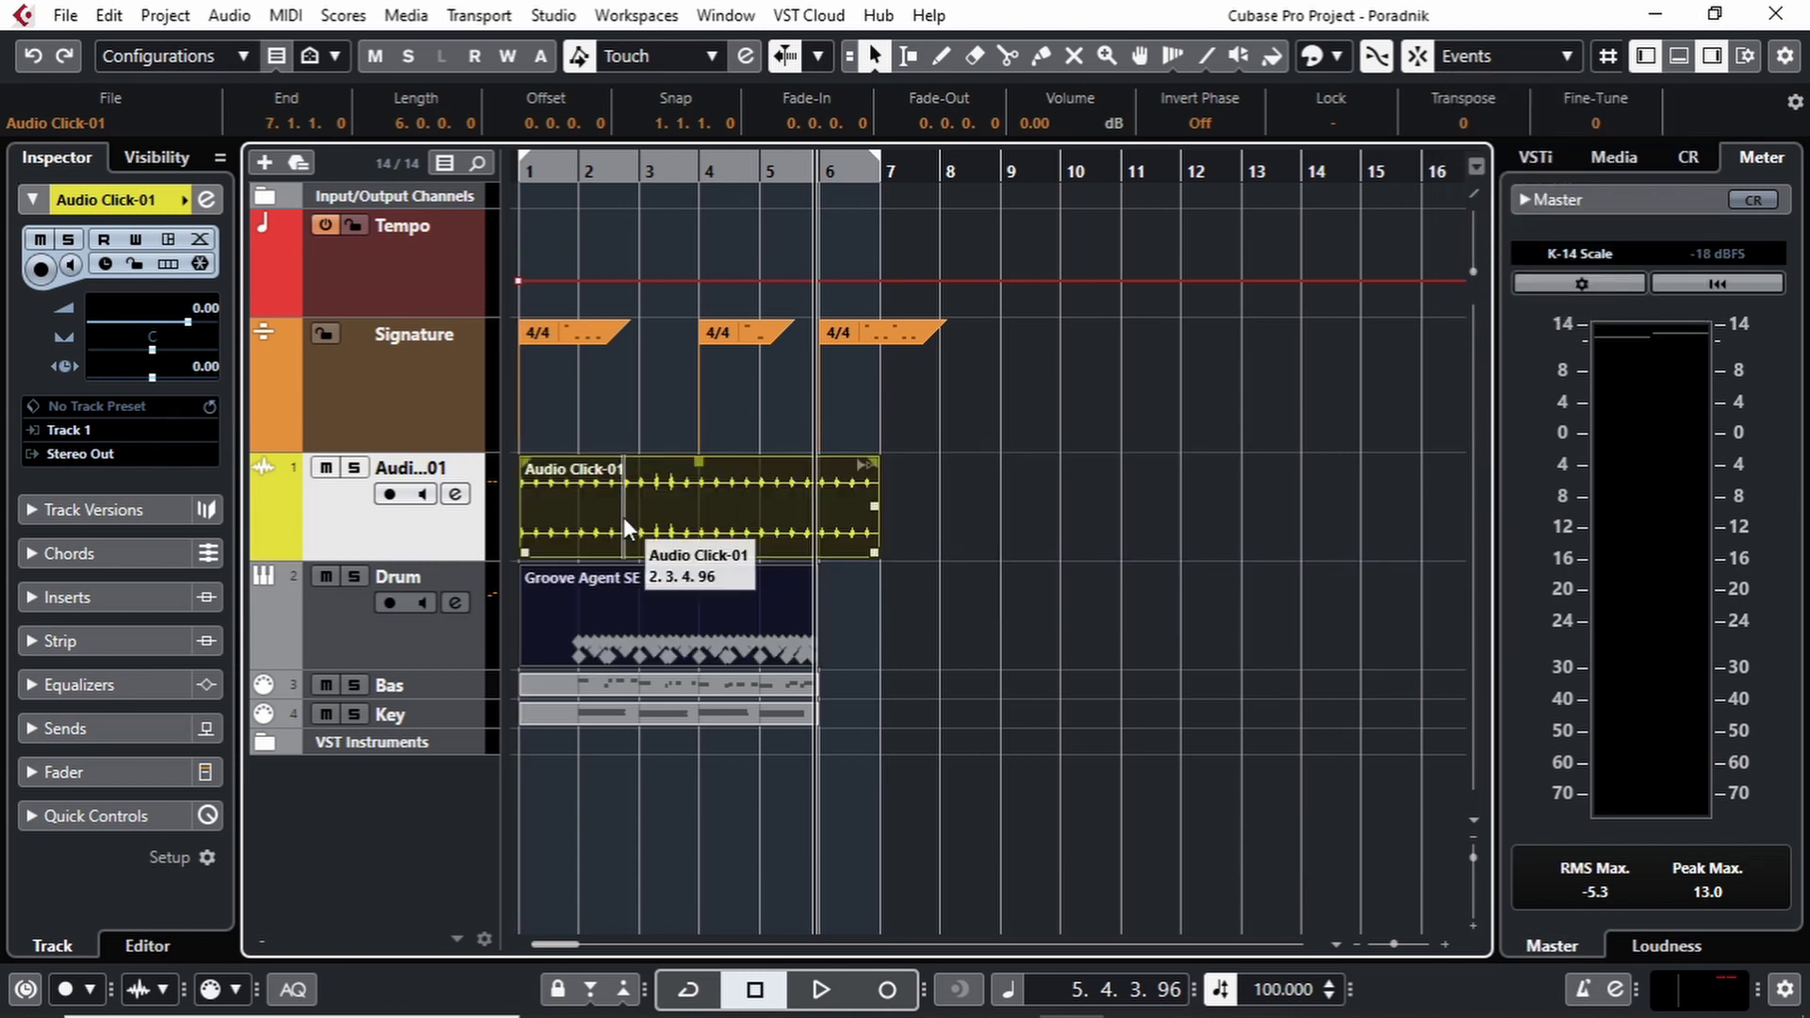
Solo the Key track, play its chords from just before bar 2, and turn the solo off after stopping playback.
drag(538, 170, 553, 204)
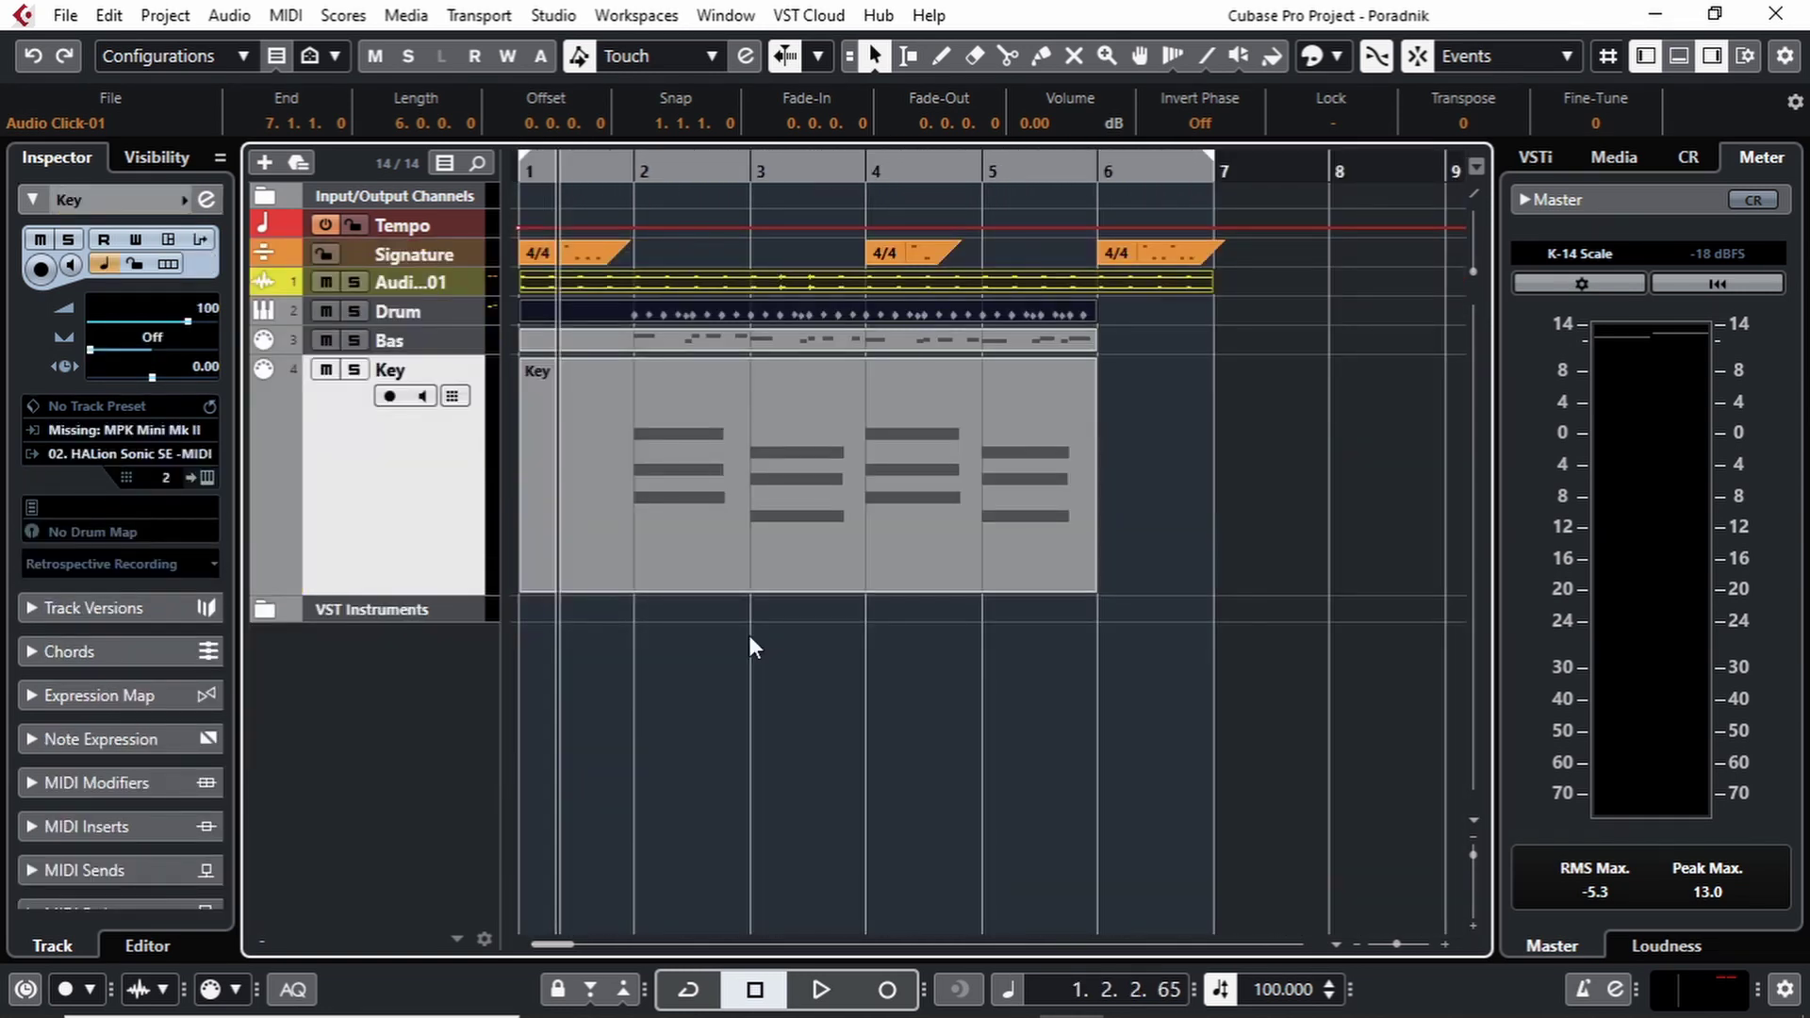
click(356, 369)
click(635, 166)
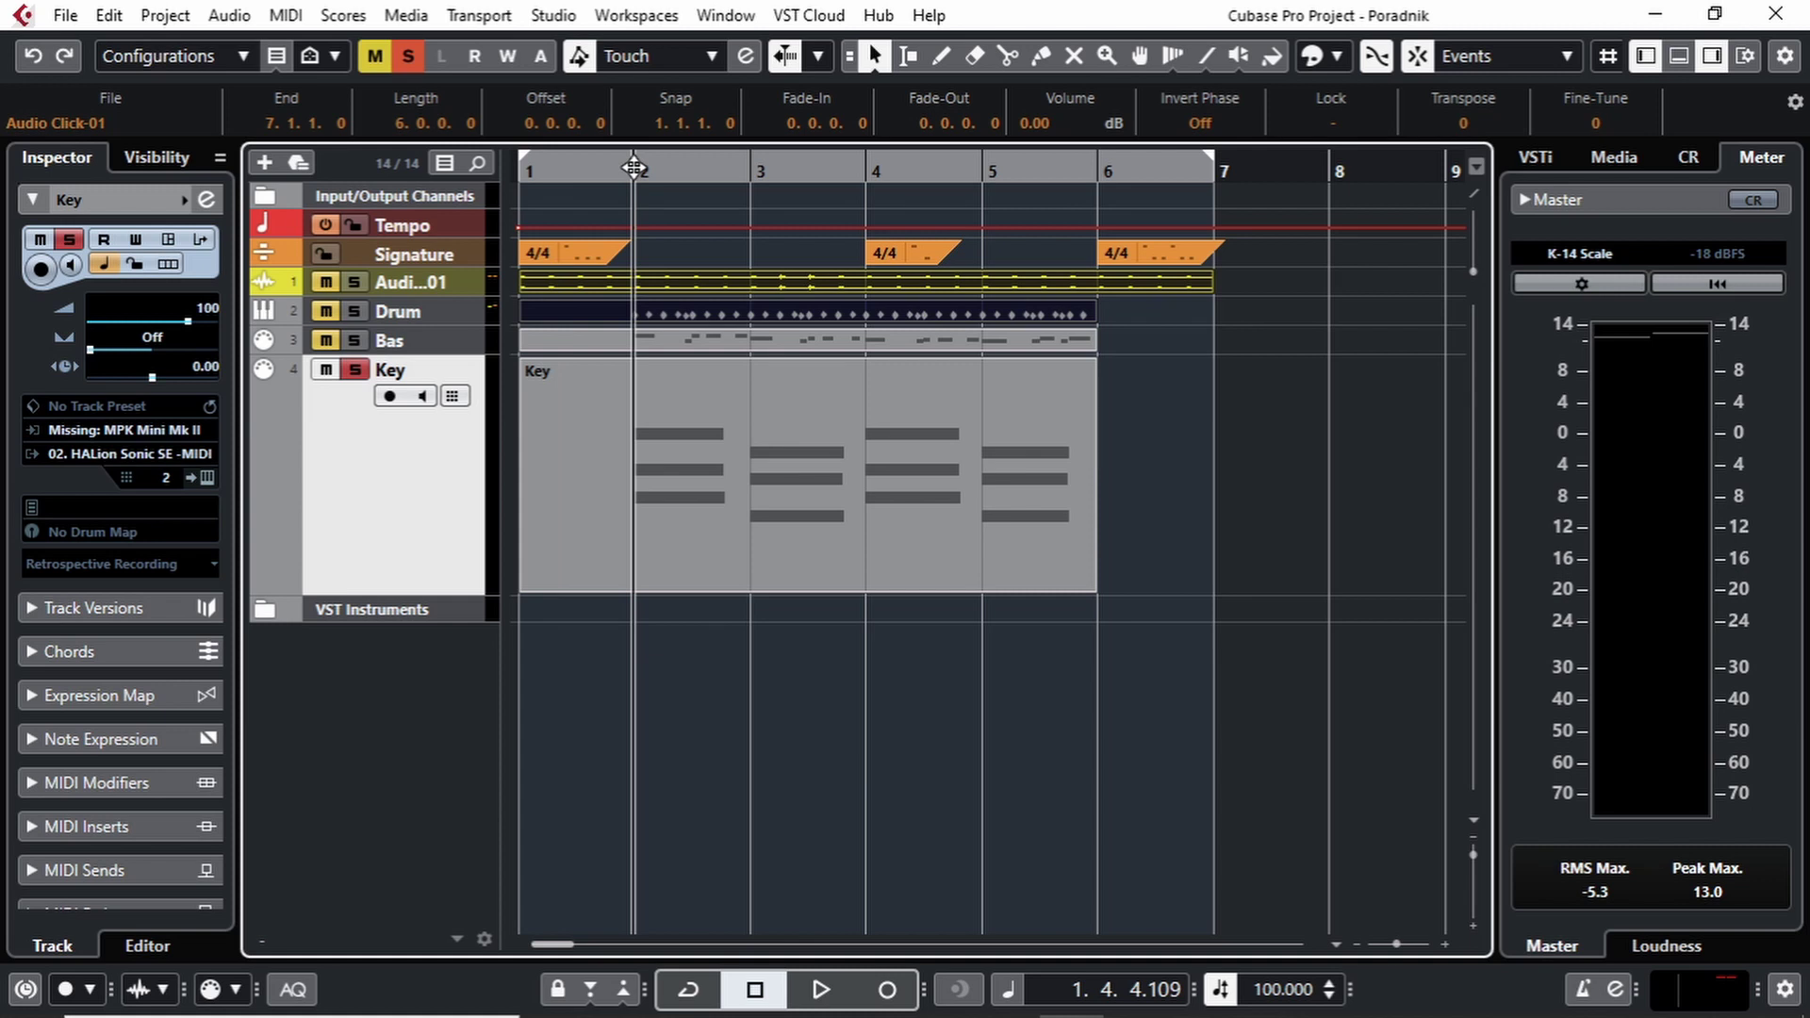
key(space)
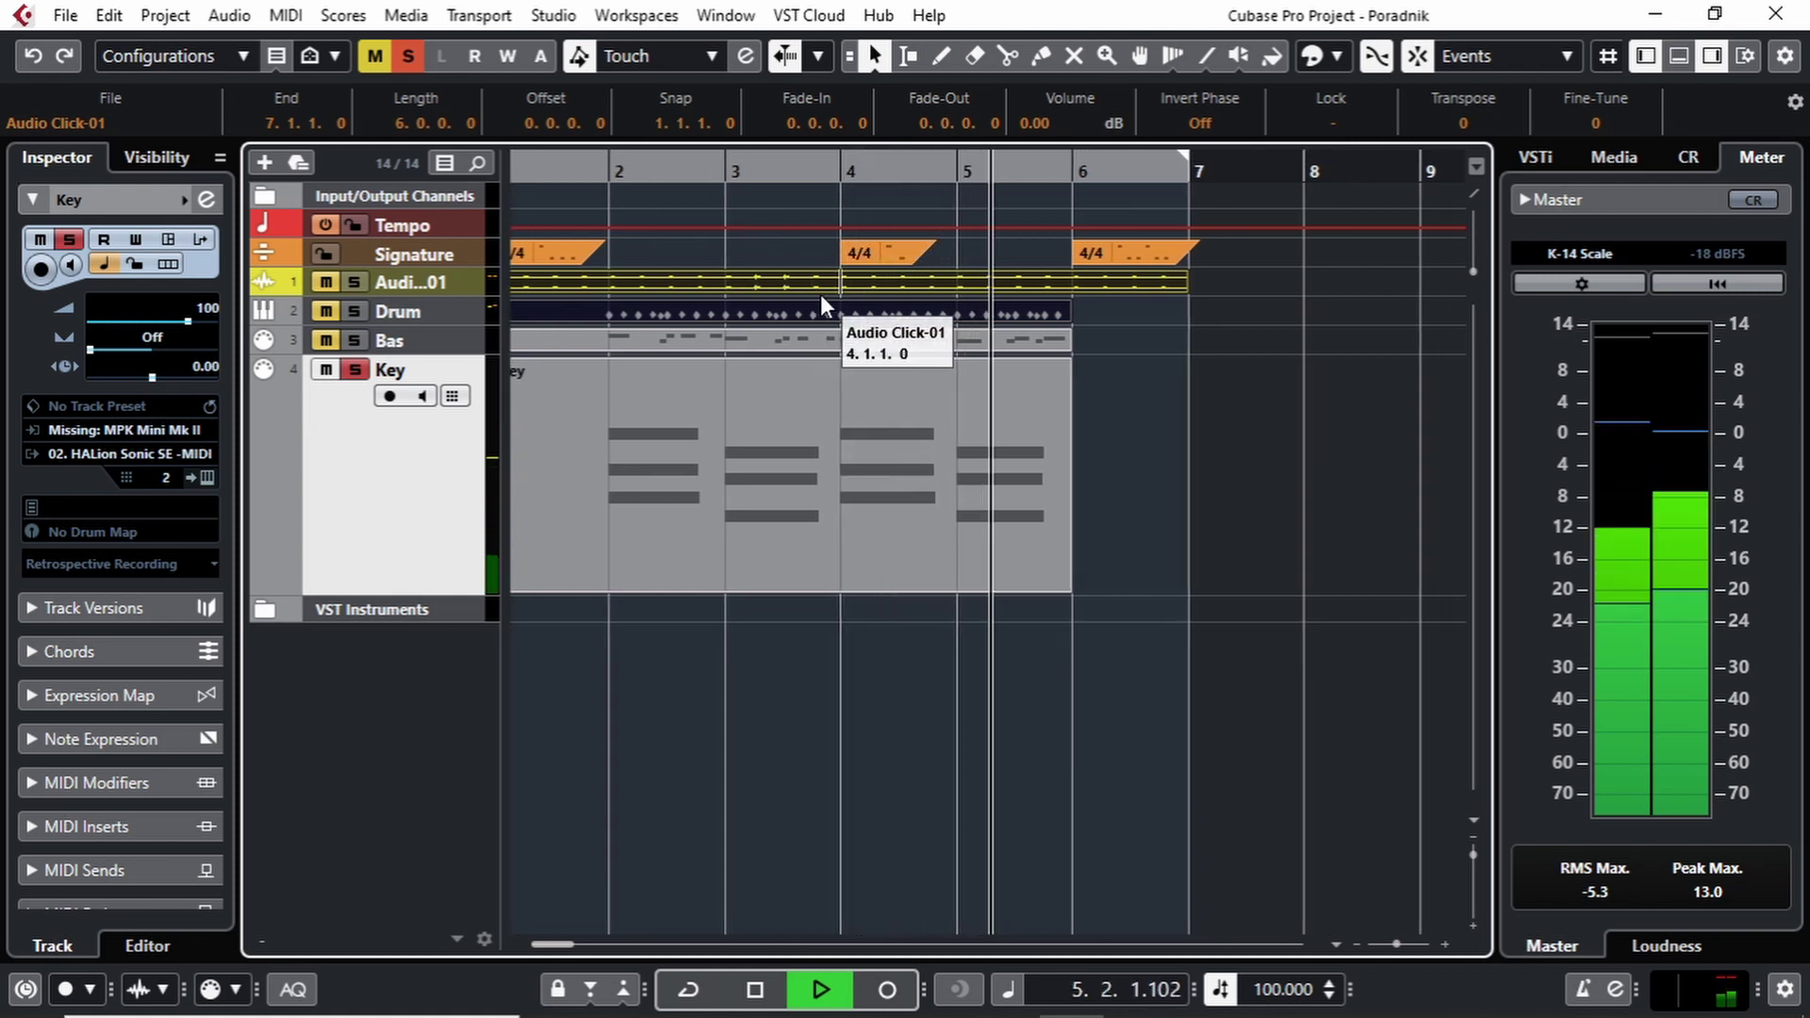
key(space)
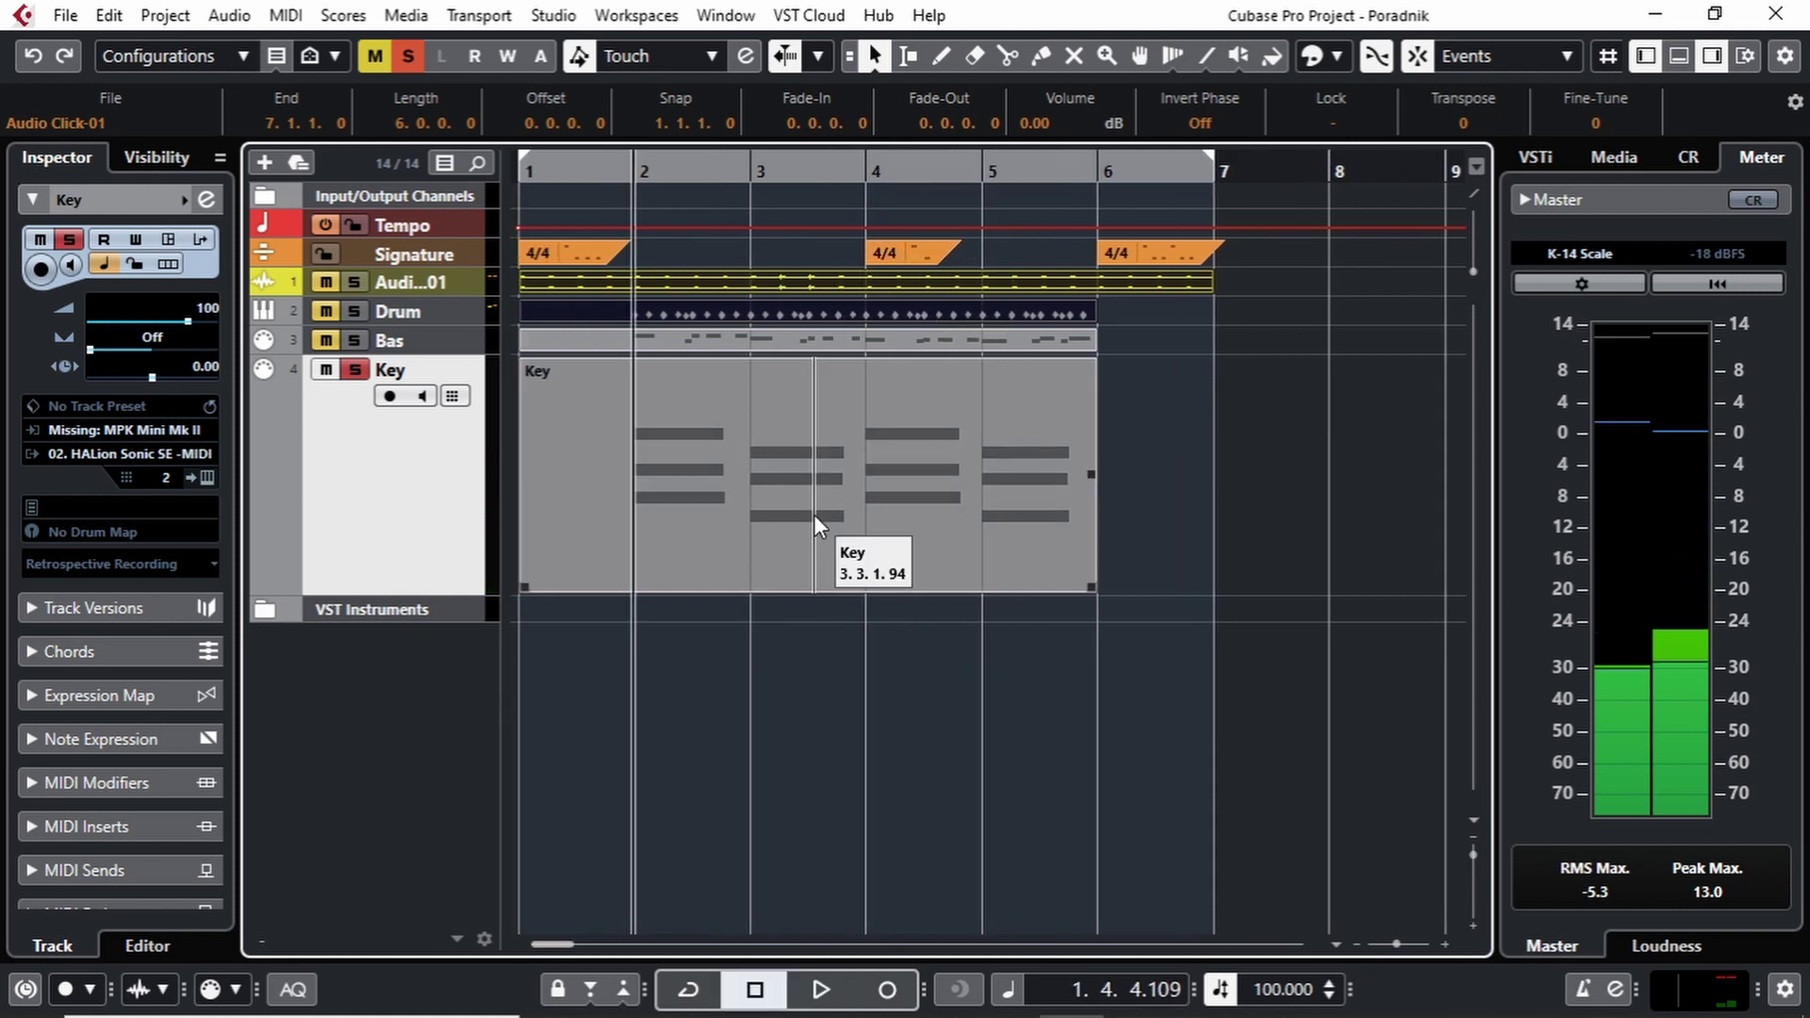
click(355, 370)
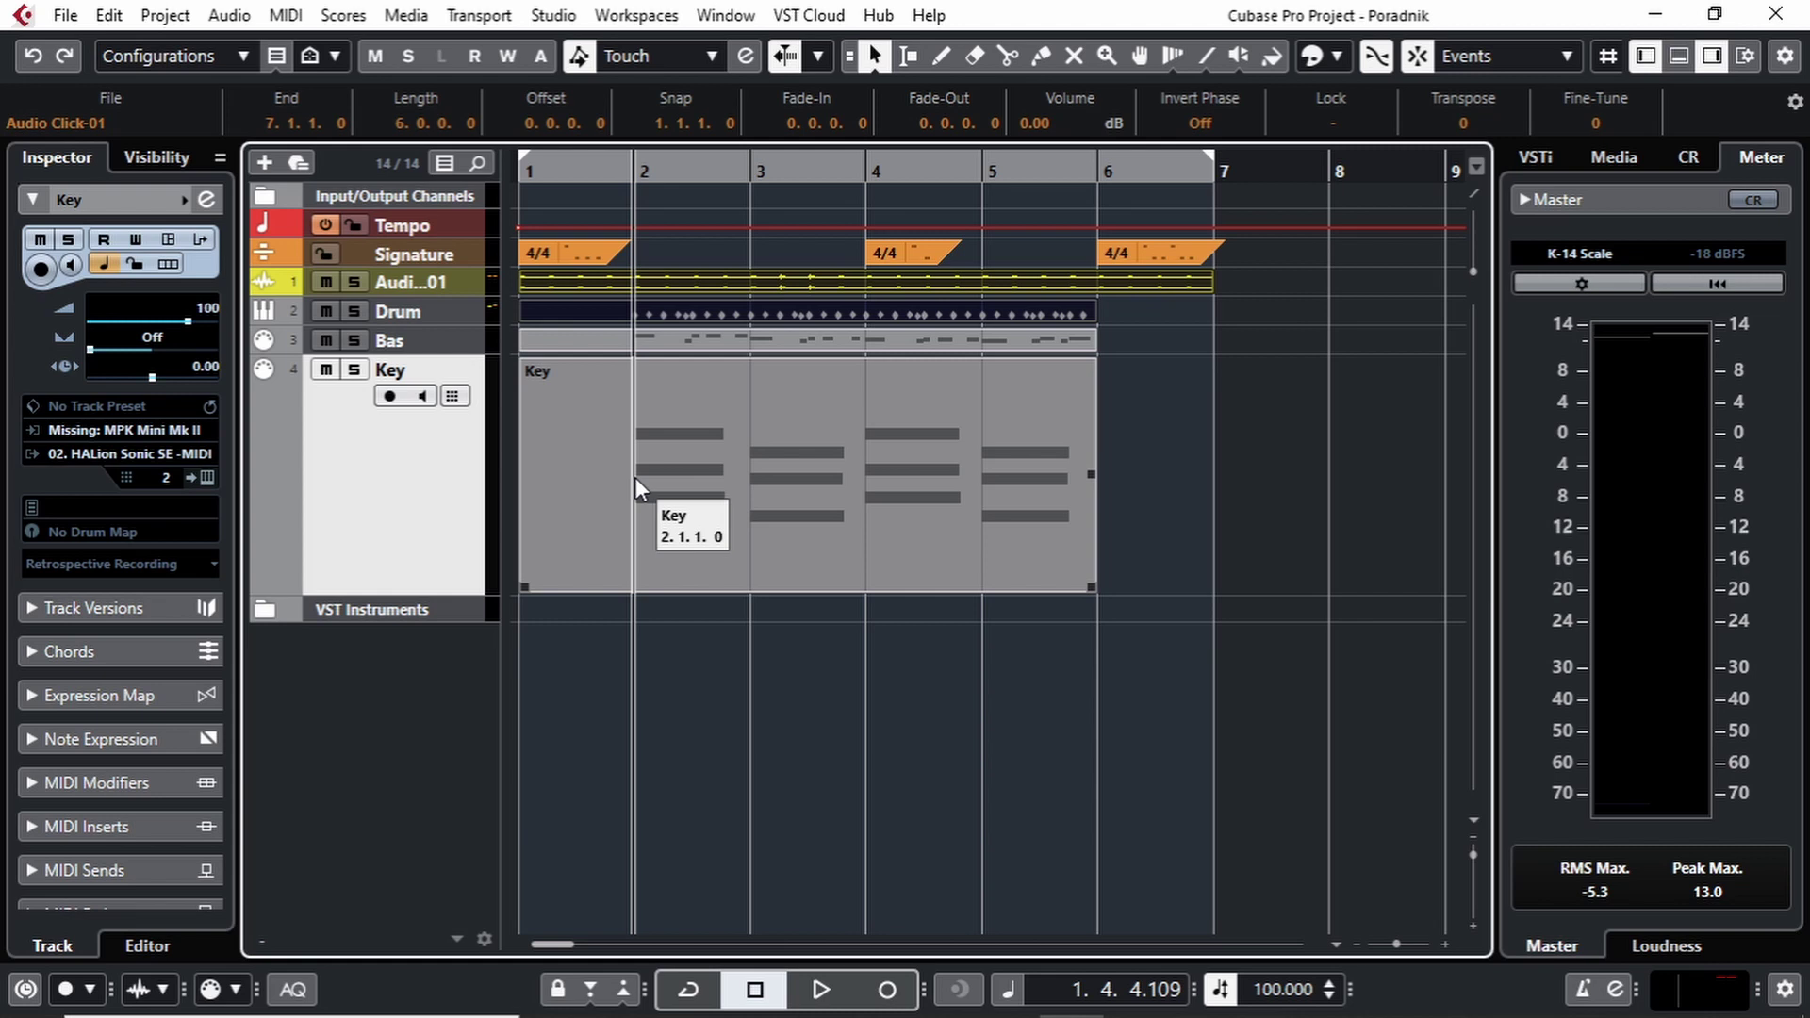
Split the Key part at bar 2 with the Object Selection tool, and undo a trial cut at bar 3.
right_click(866, 751)
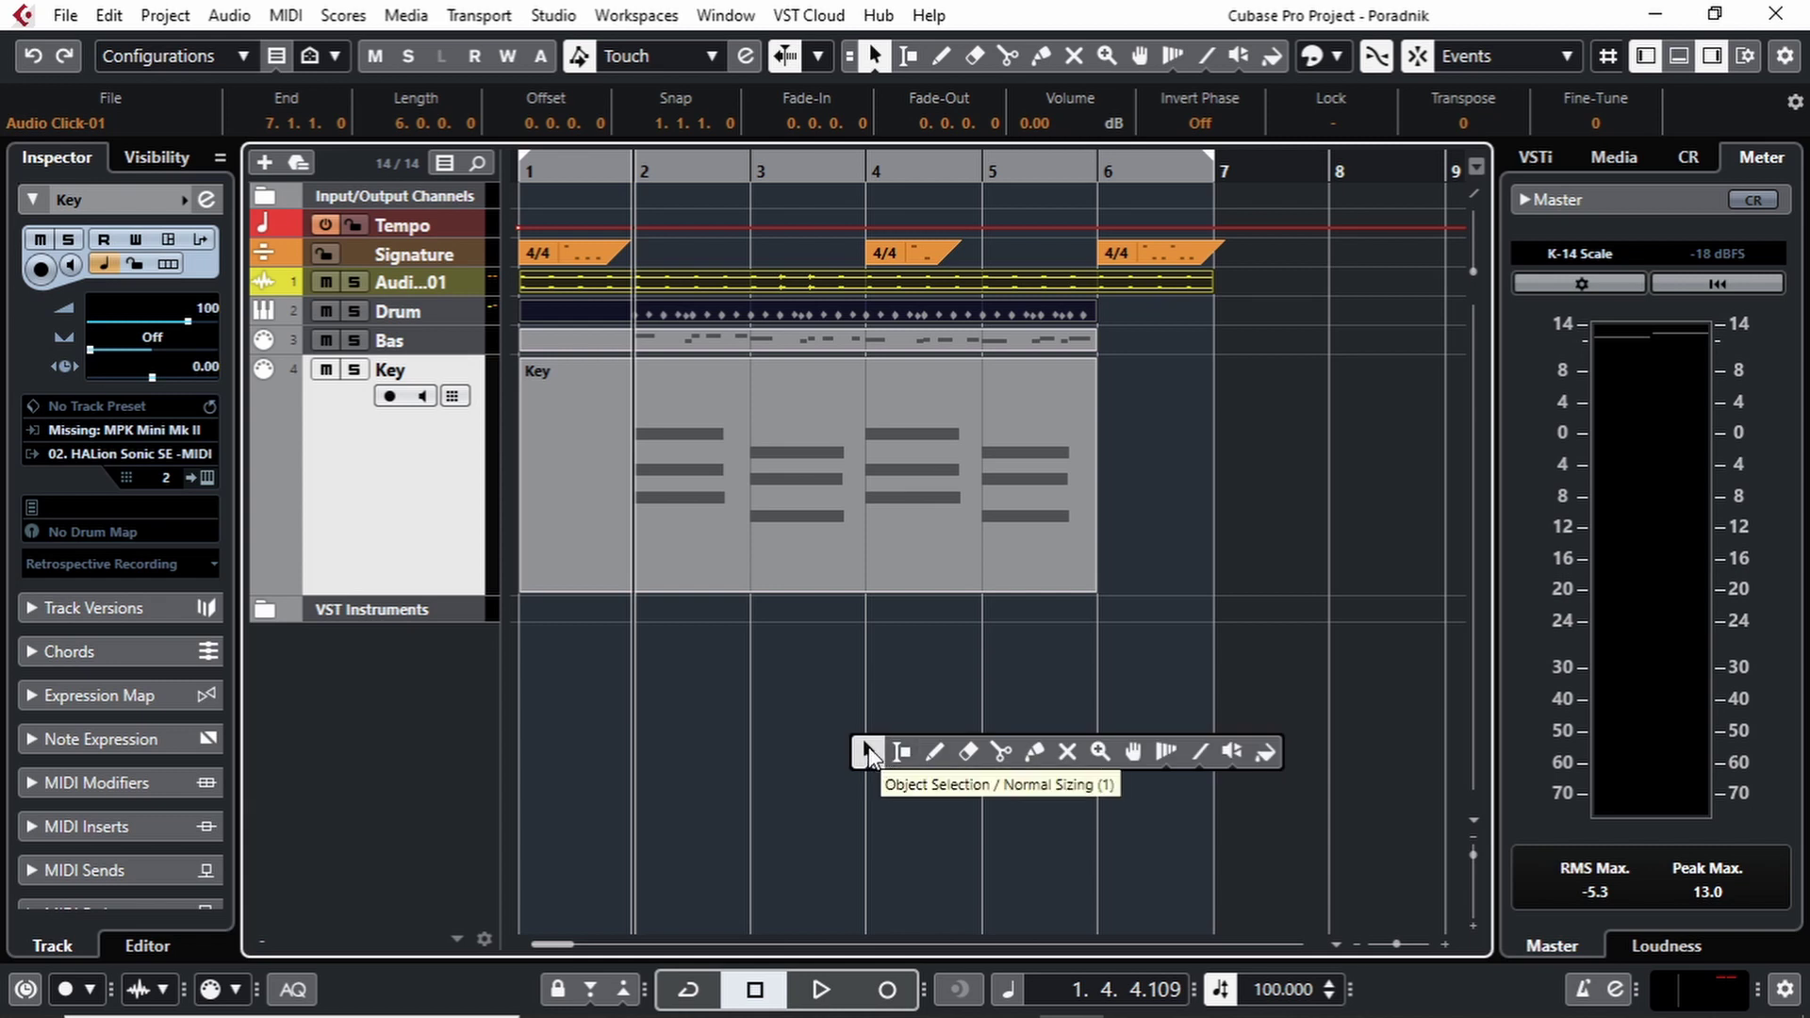
click(869, 750)
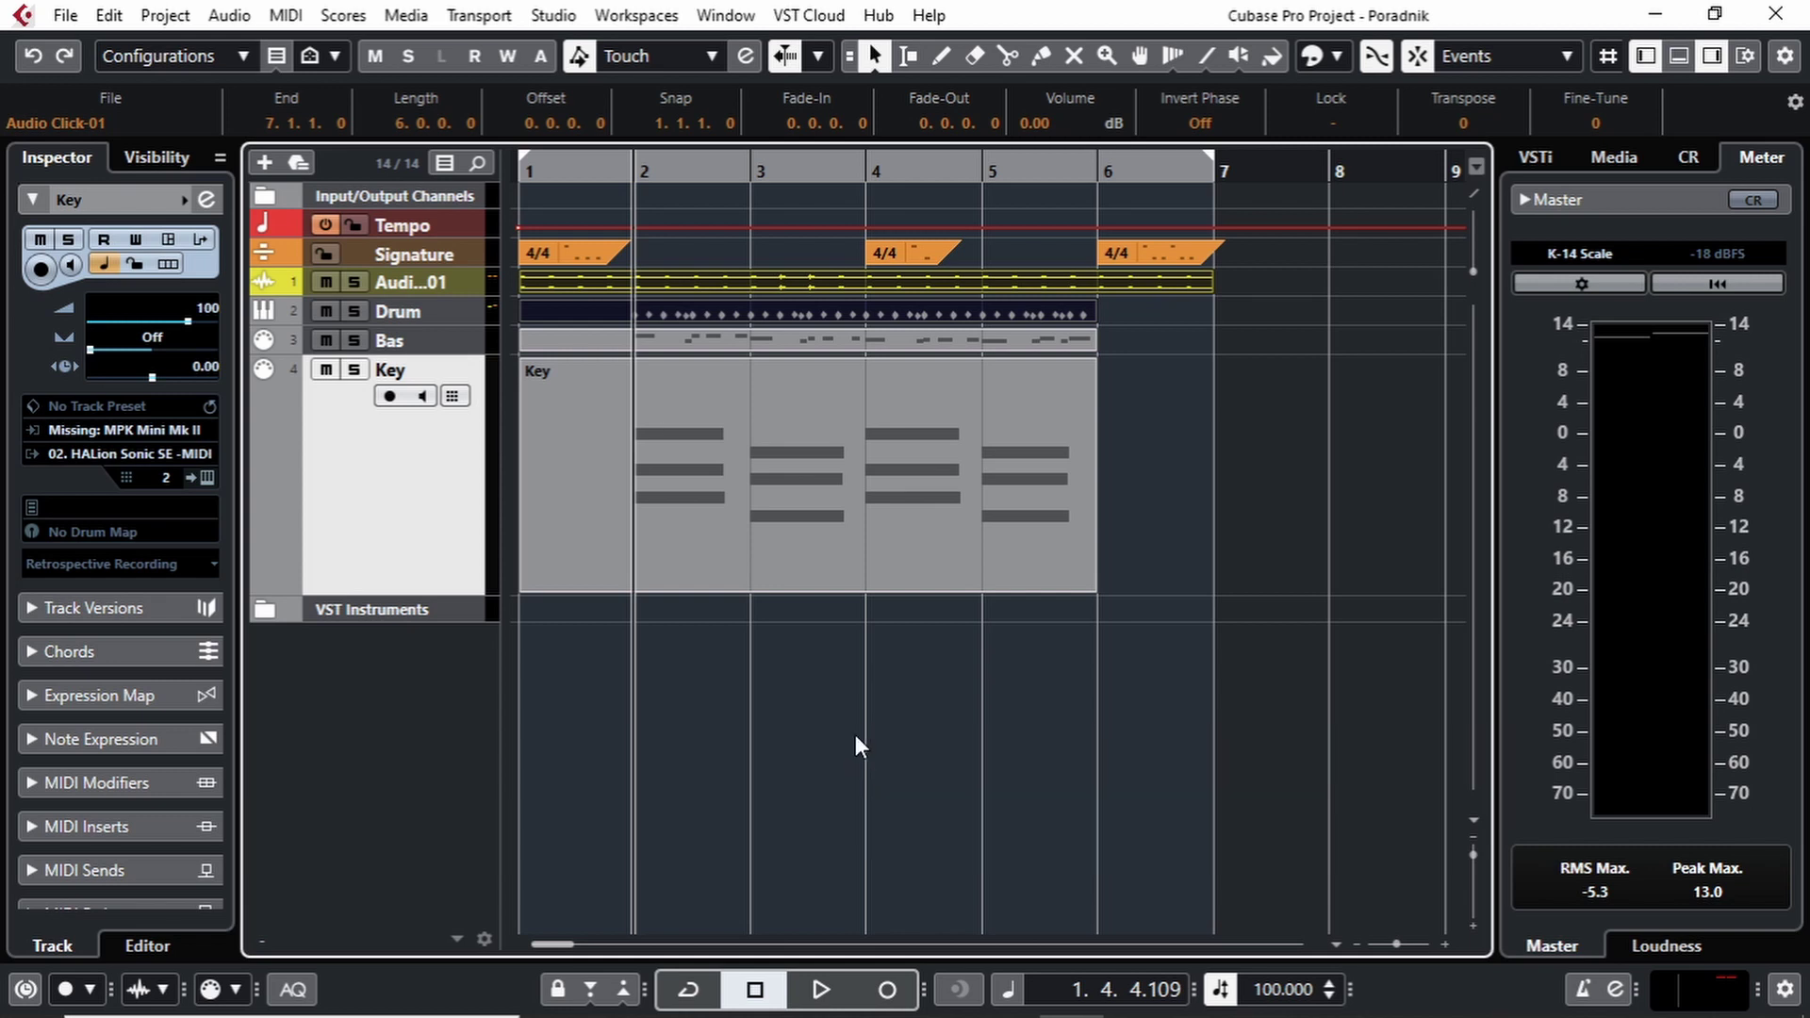
alt+click(636, 444)
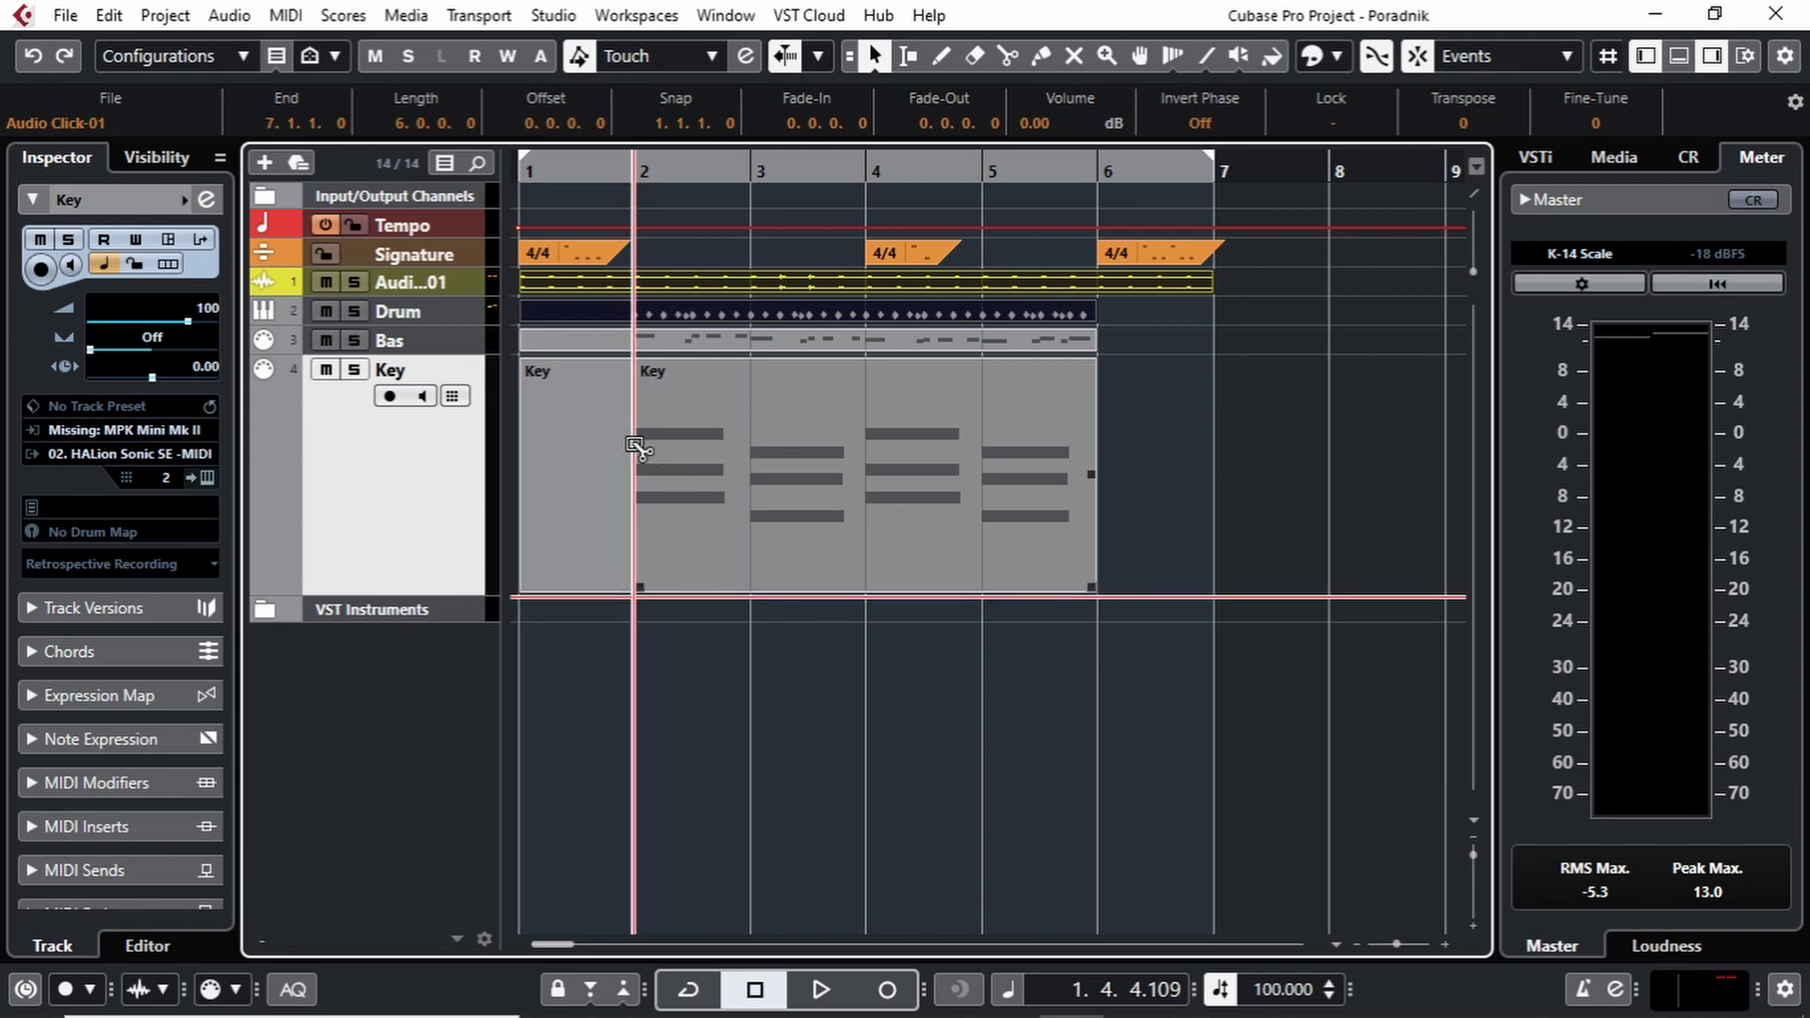
alt+click(751, 449)
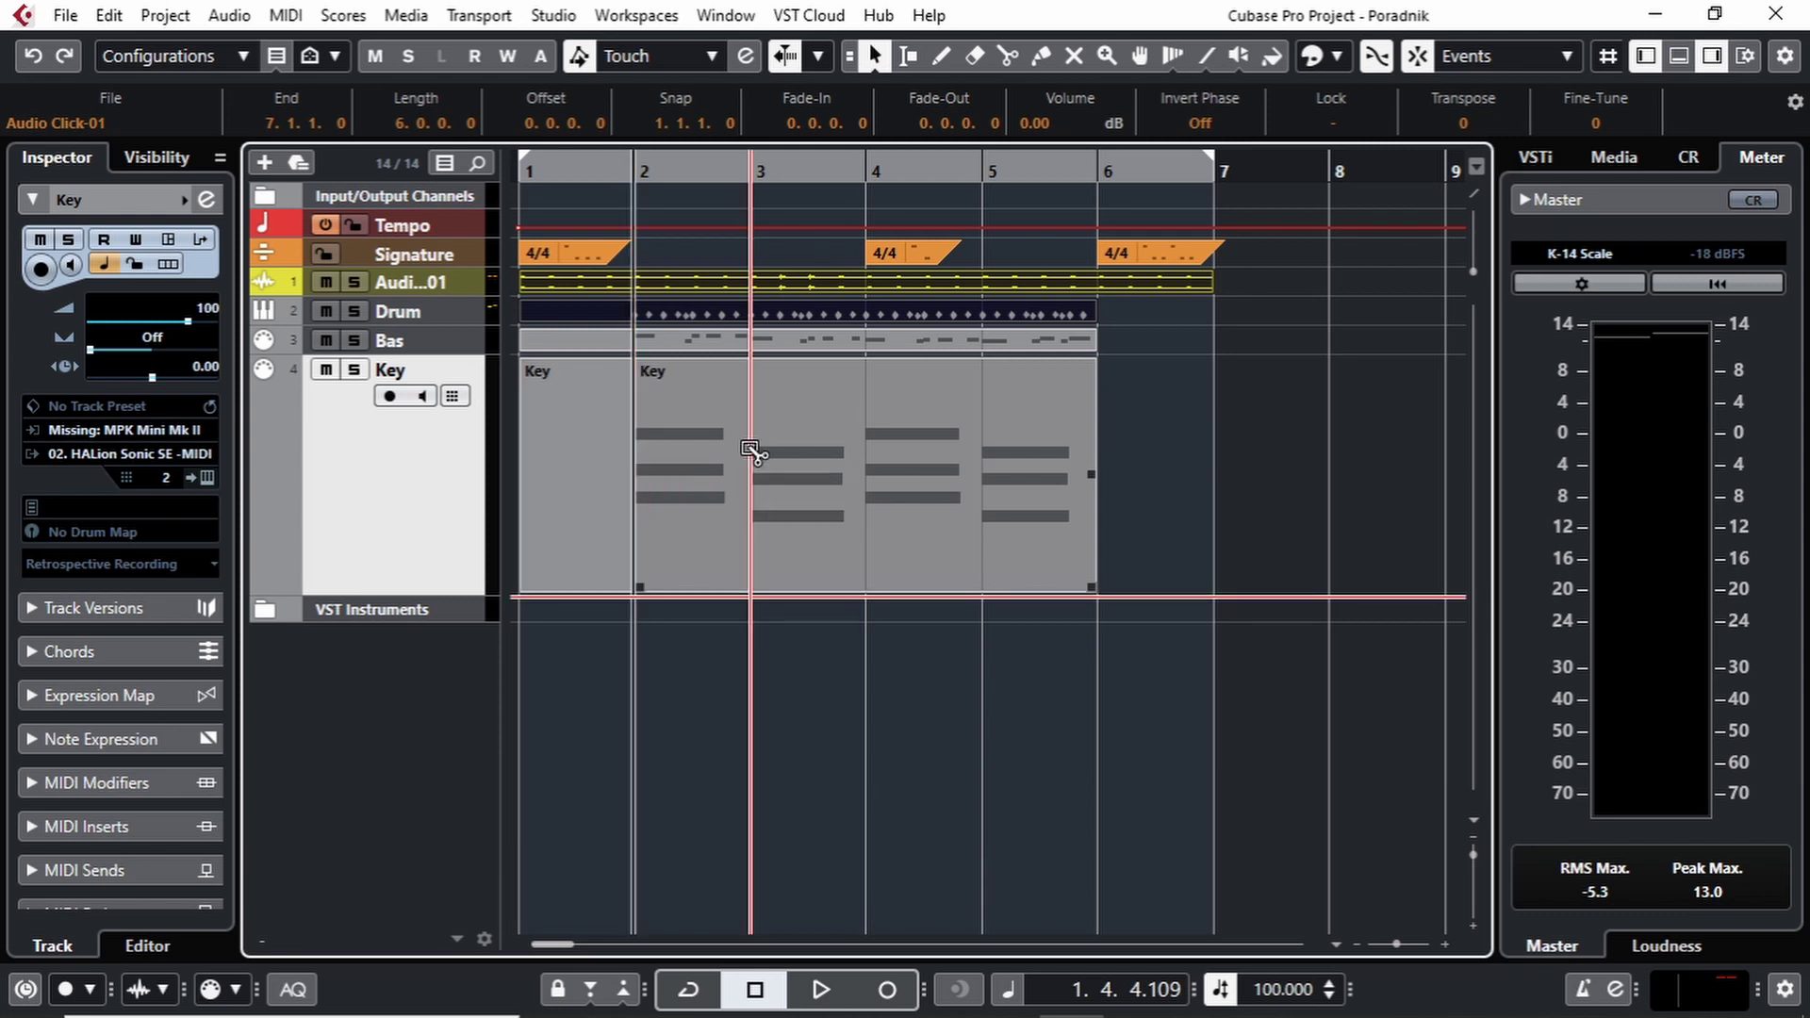
key(ctrl+z)
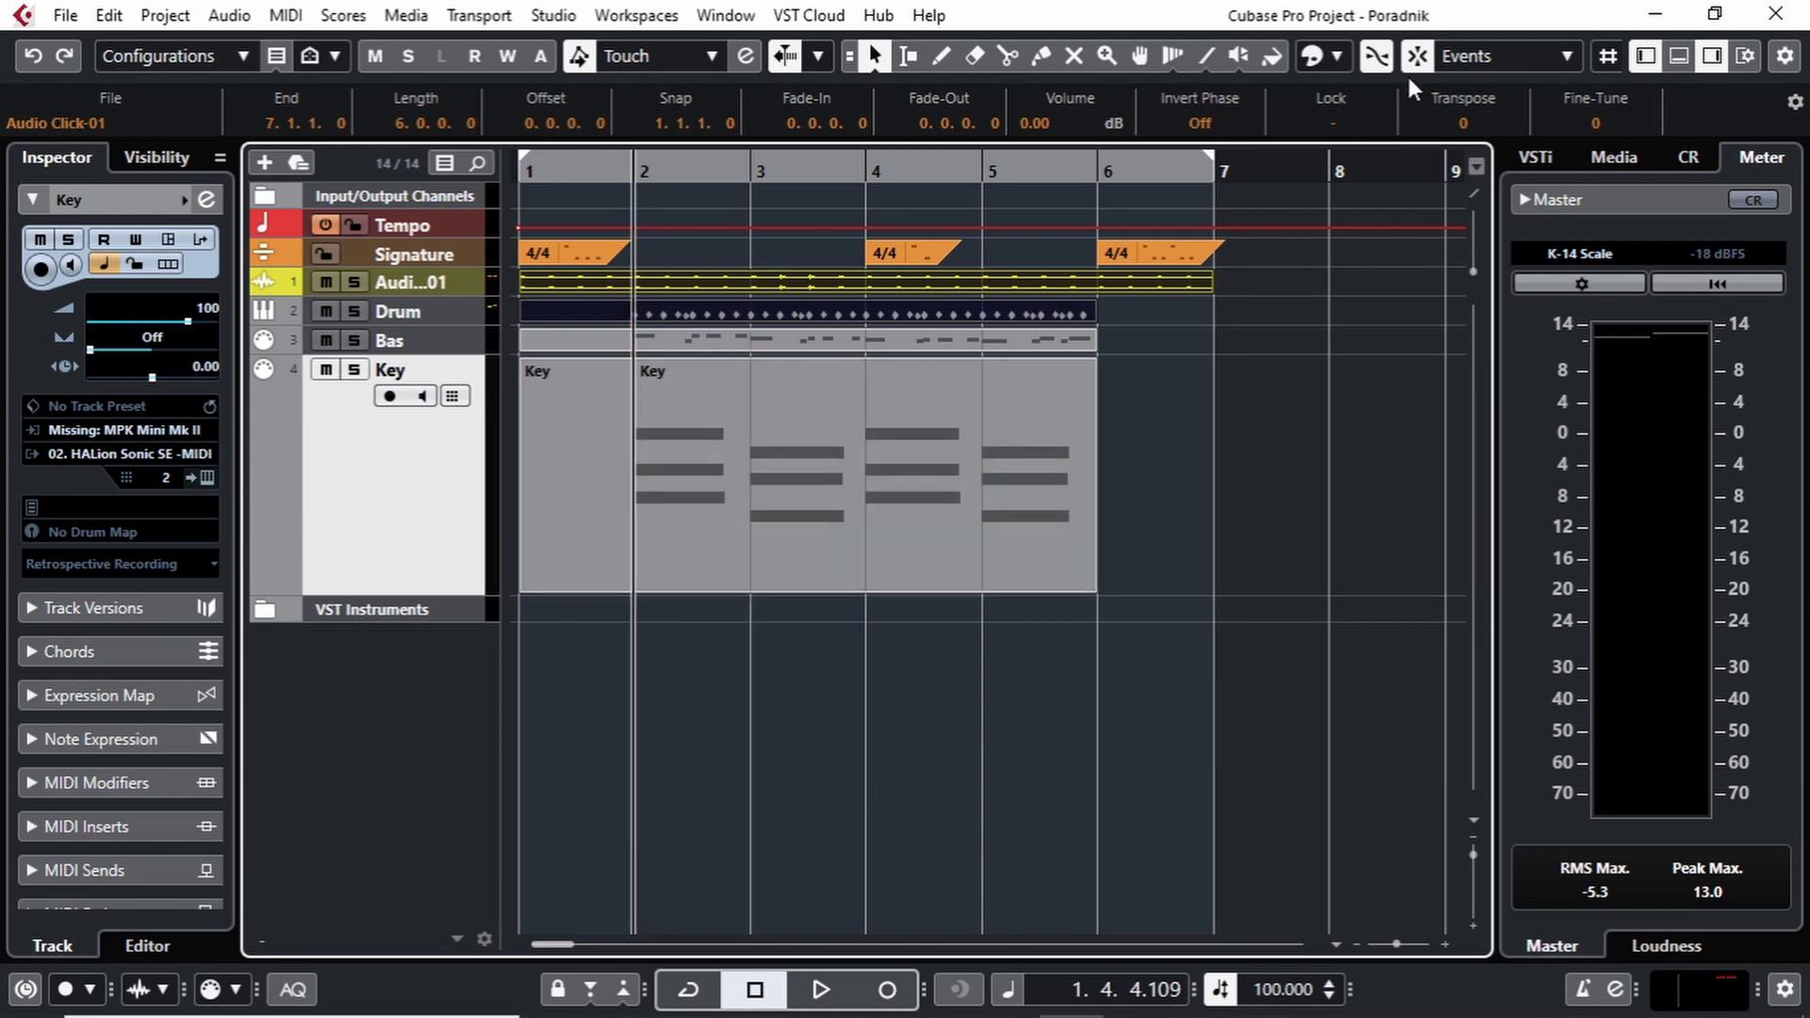
Set the snap type to Grid and split the Key part at bars 3, 4 and 5.
click(1512, 53)
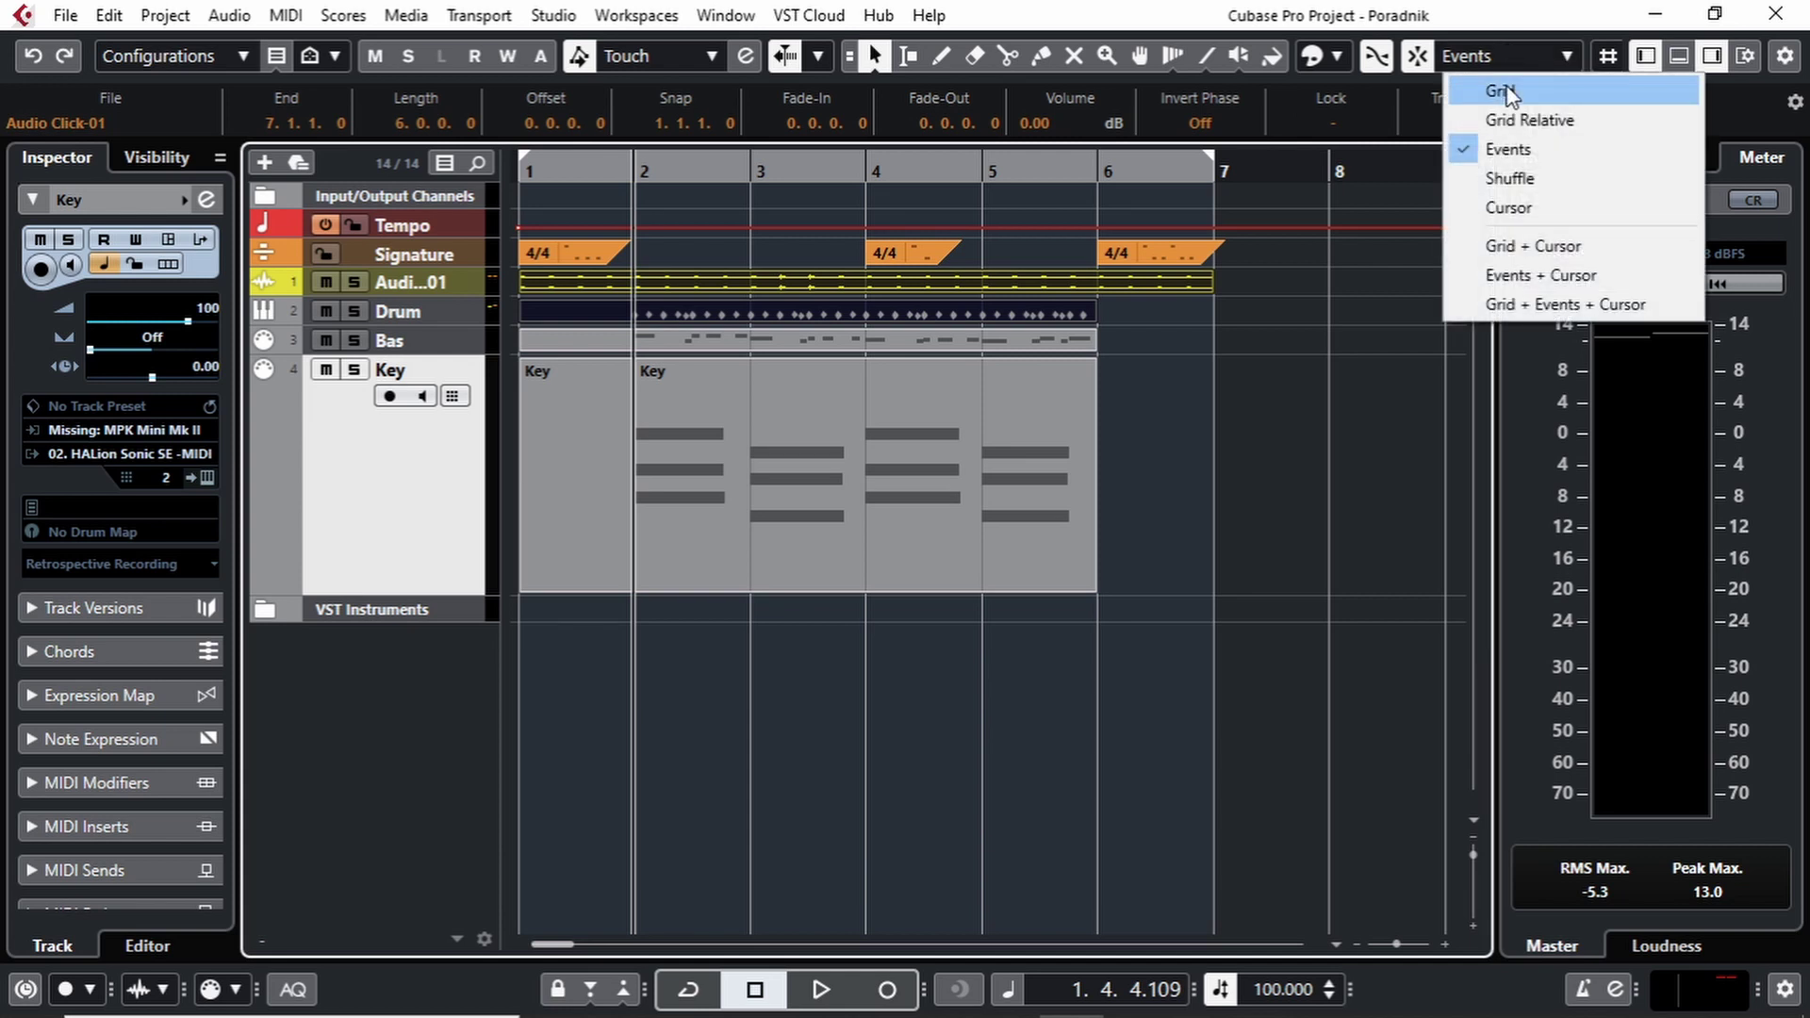
click(1505, 84)
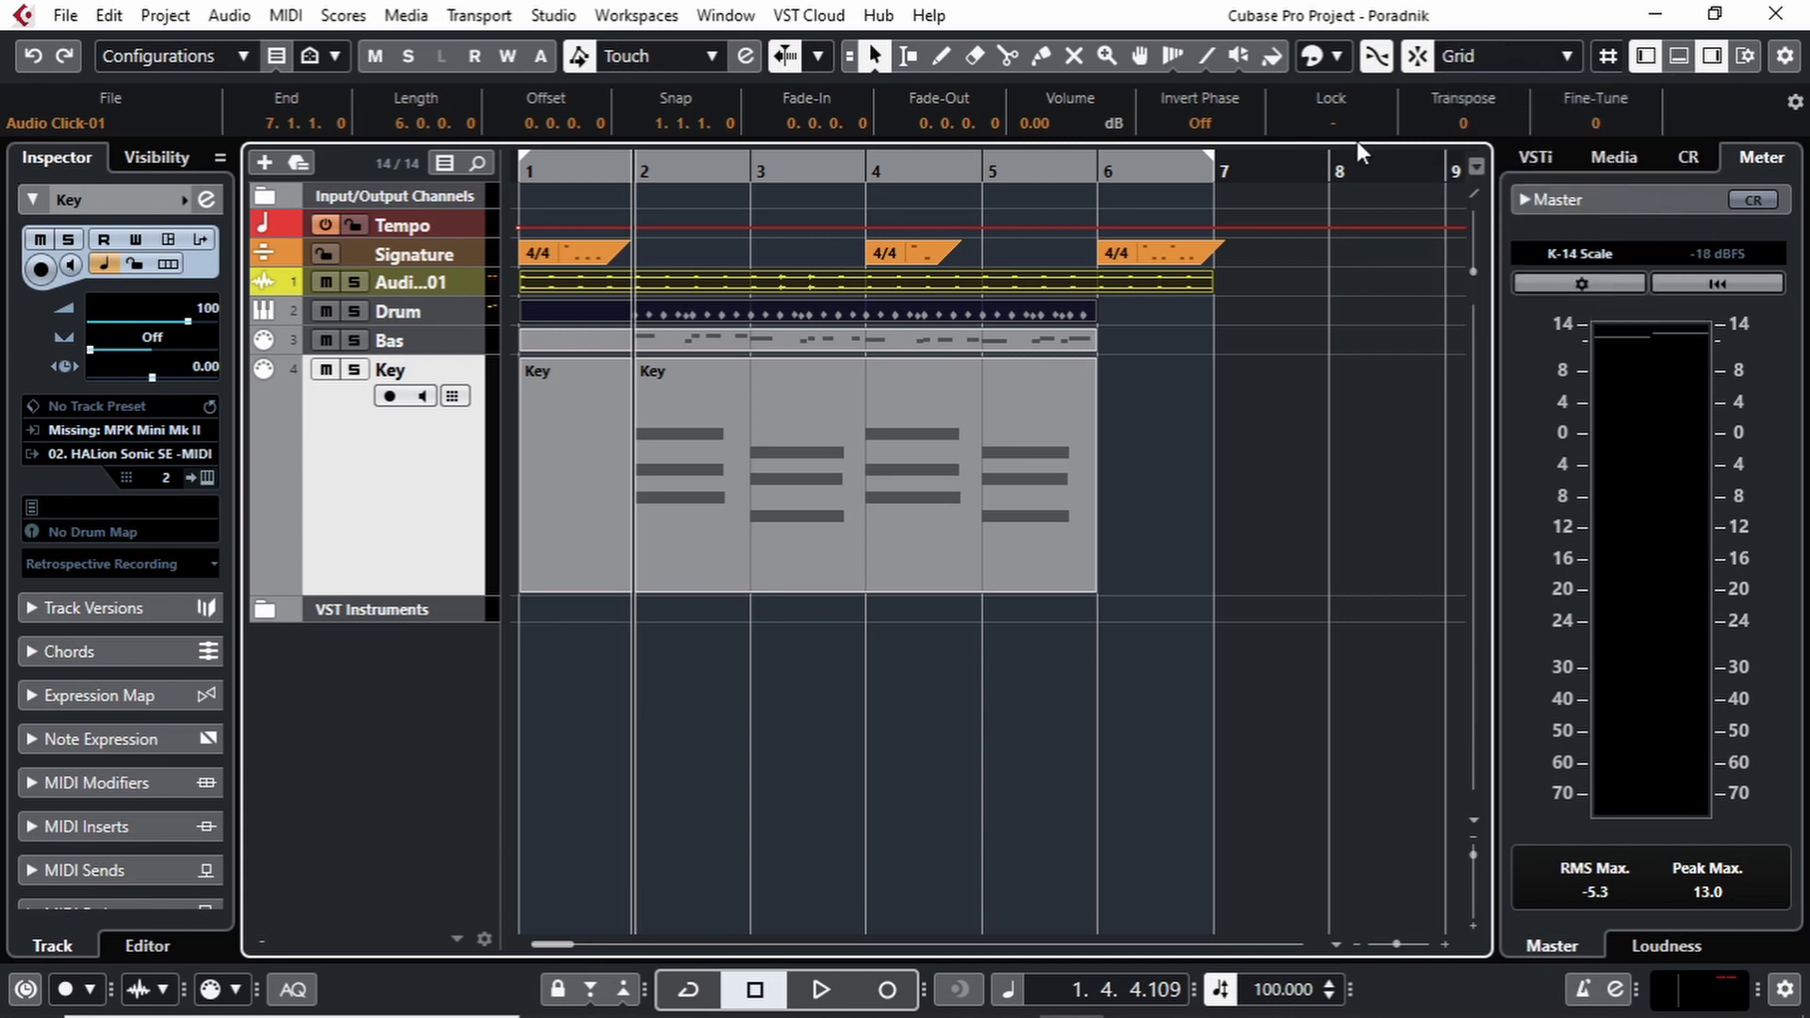
alt+click(760, 520)
alt+click(864, 520)
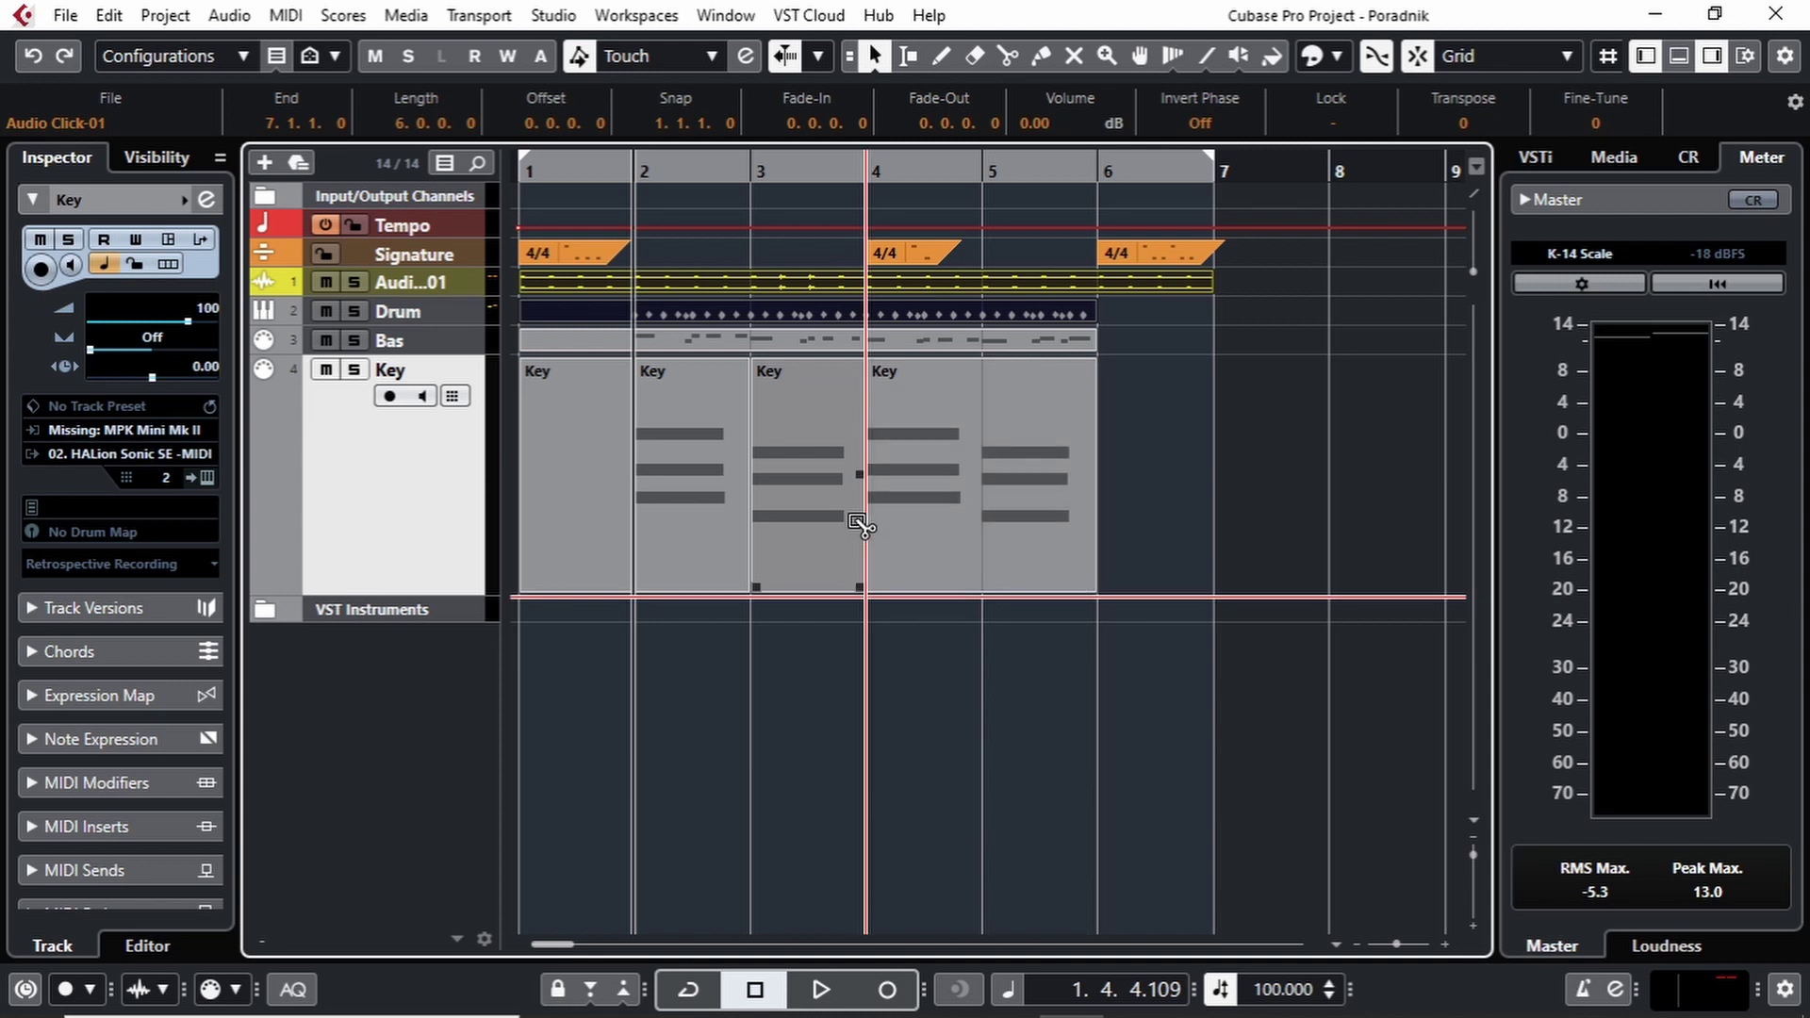
alt+click(978, 518)
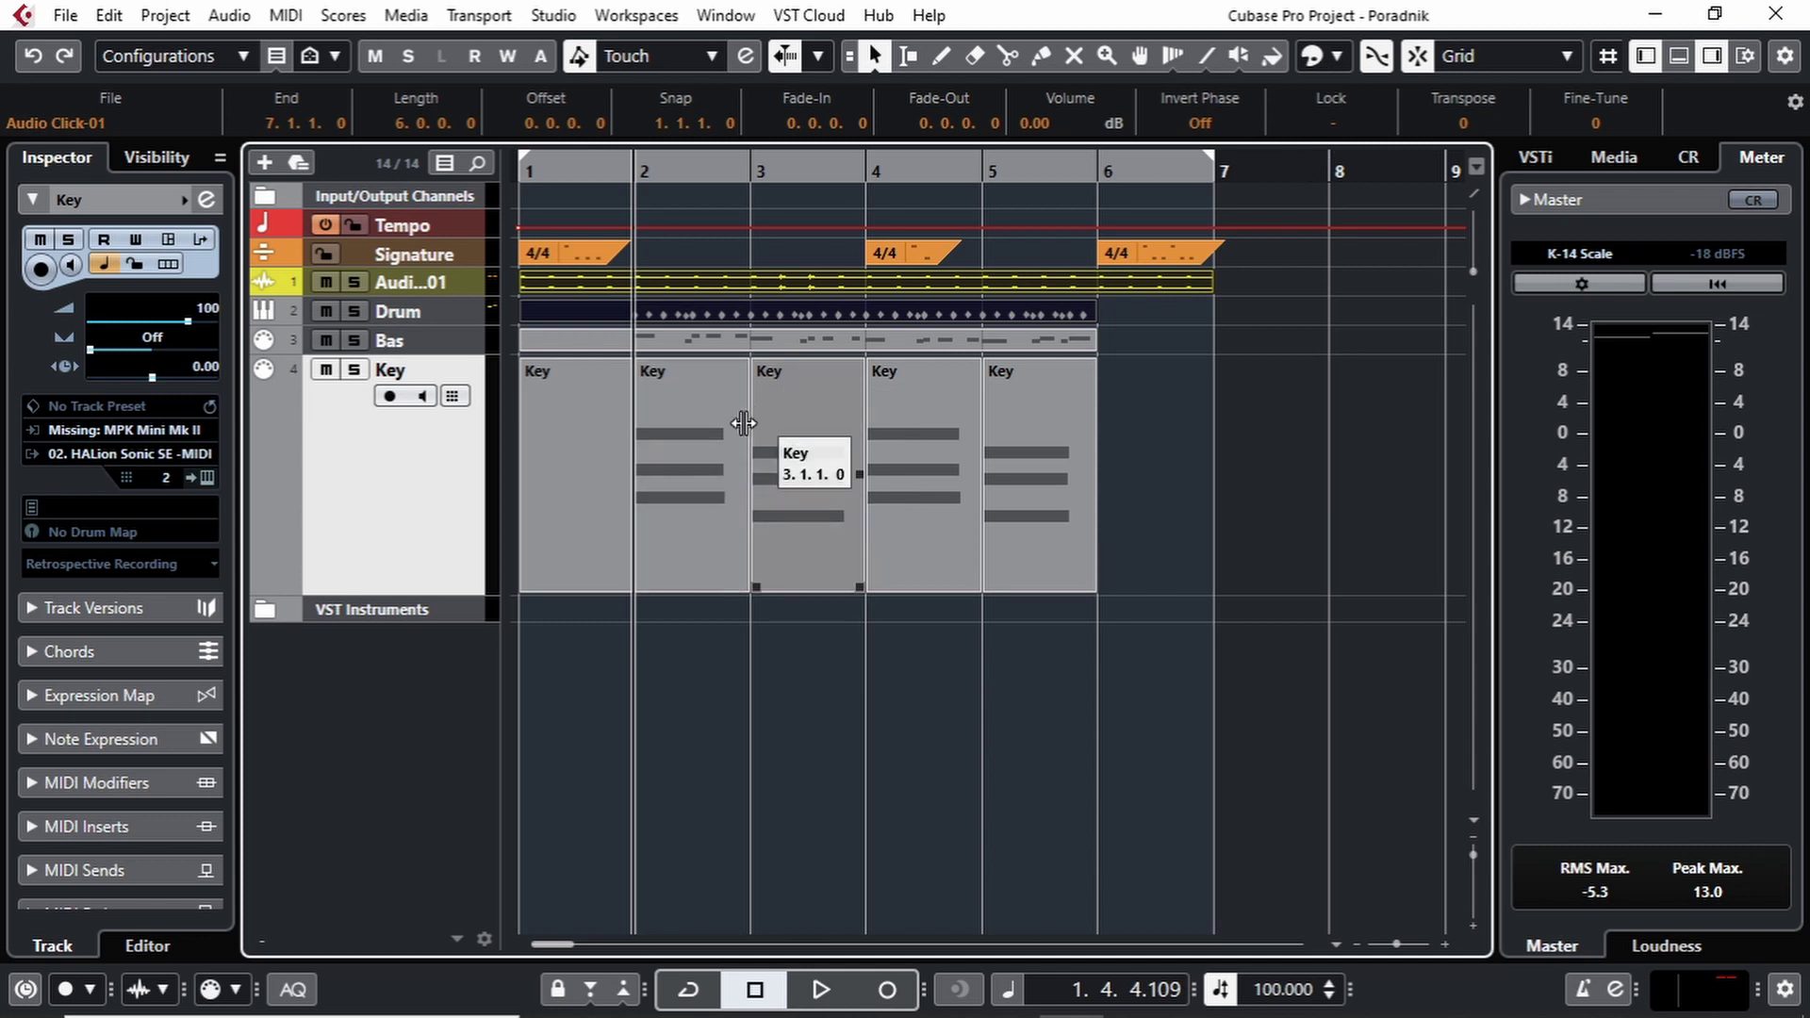
Colour the Key part at bar 2 red and the Key part at bar 3 yellow.
click(717, 434)
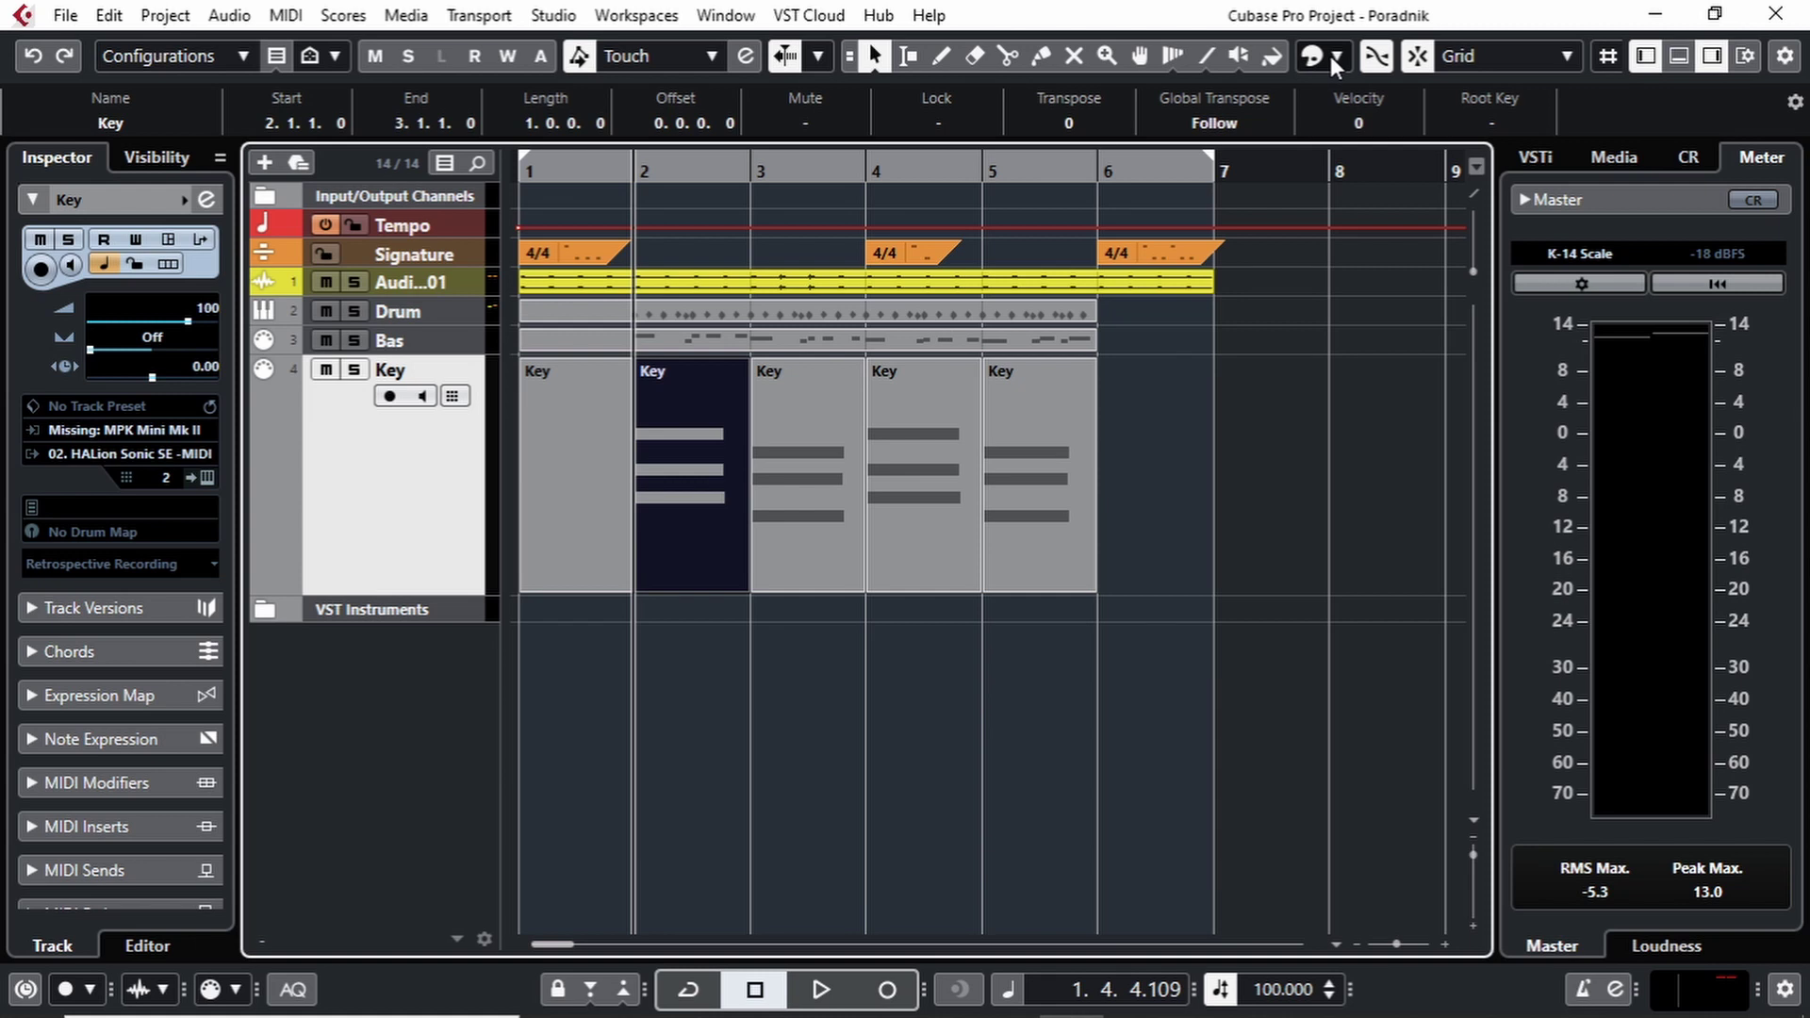
click(1333, 57)
click(1327, 132)
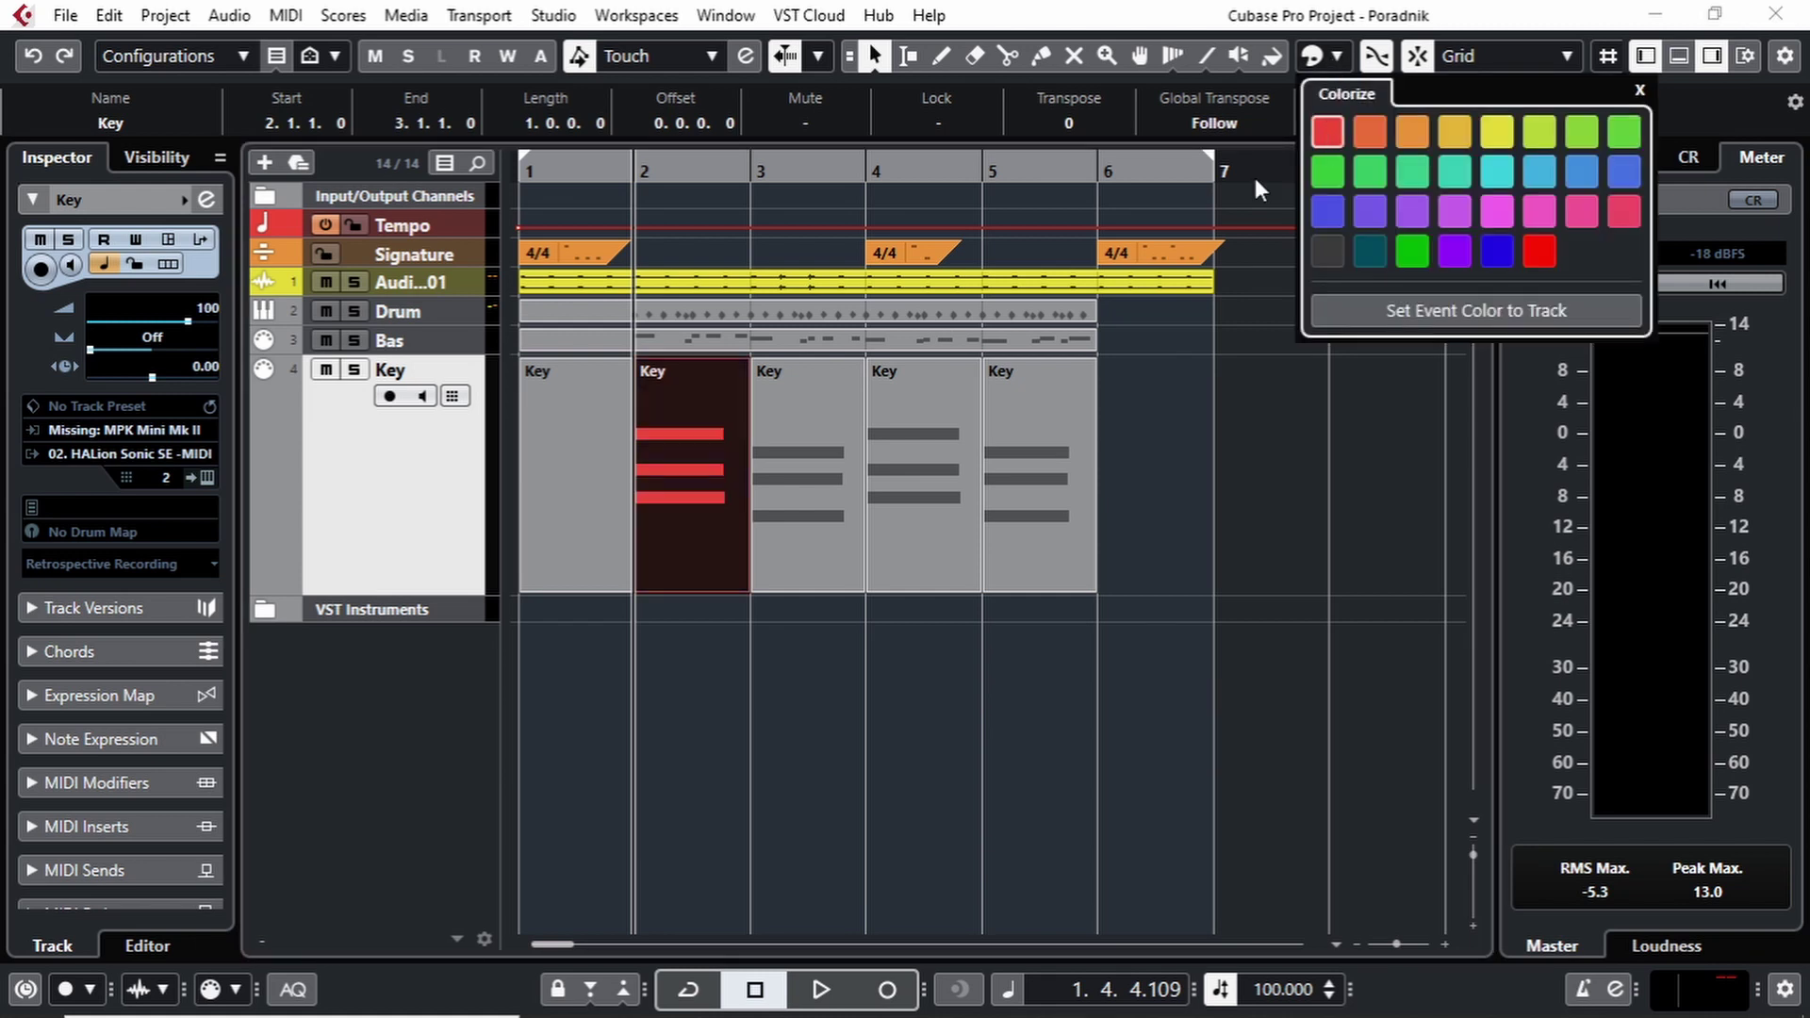
click(829, 454)
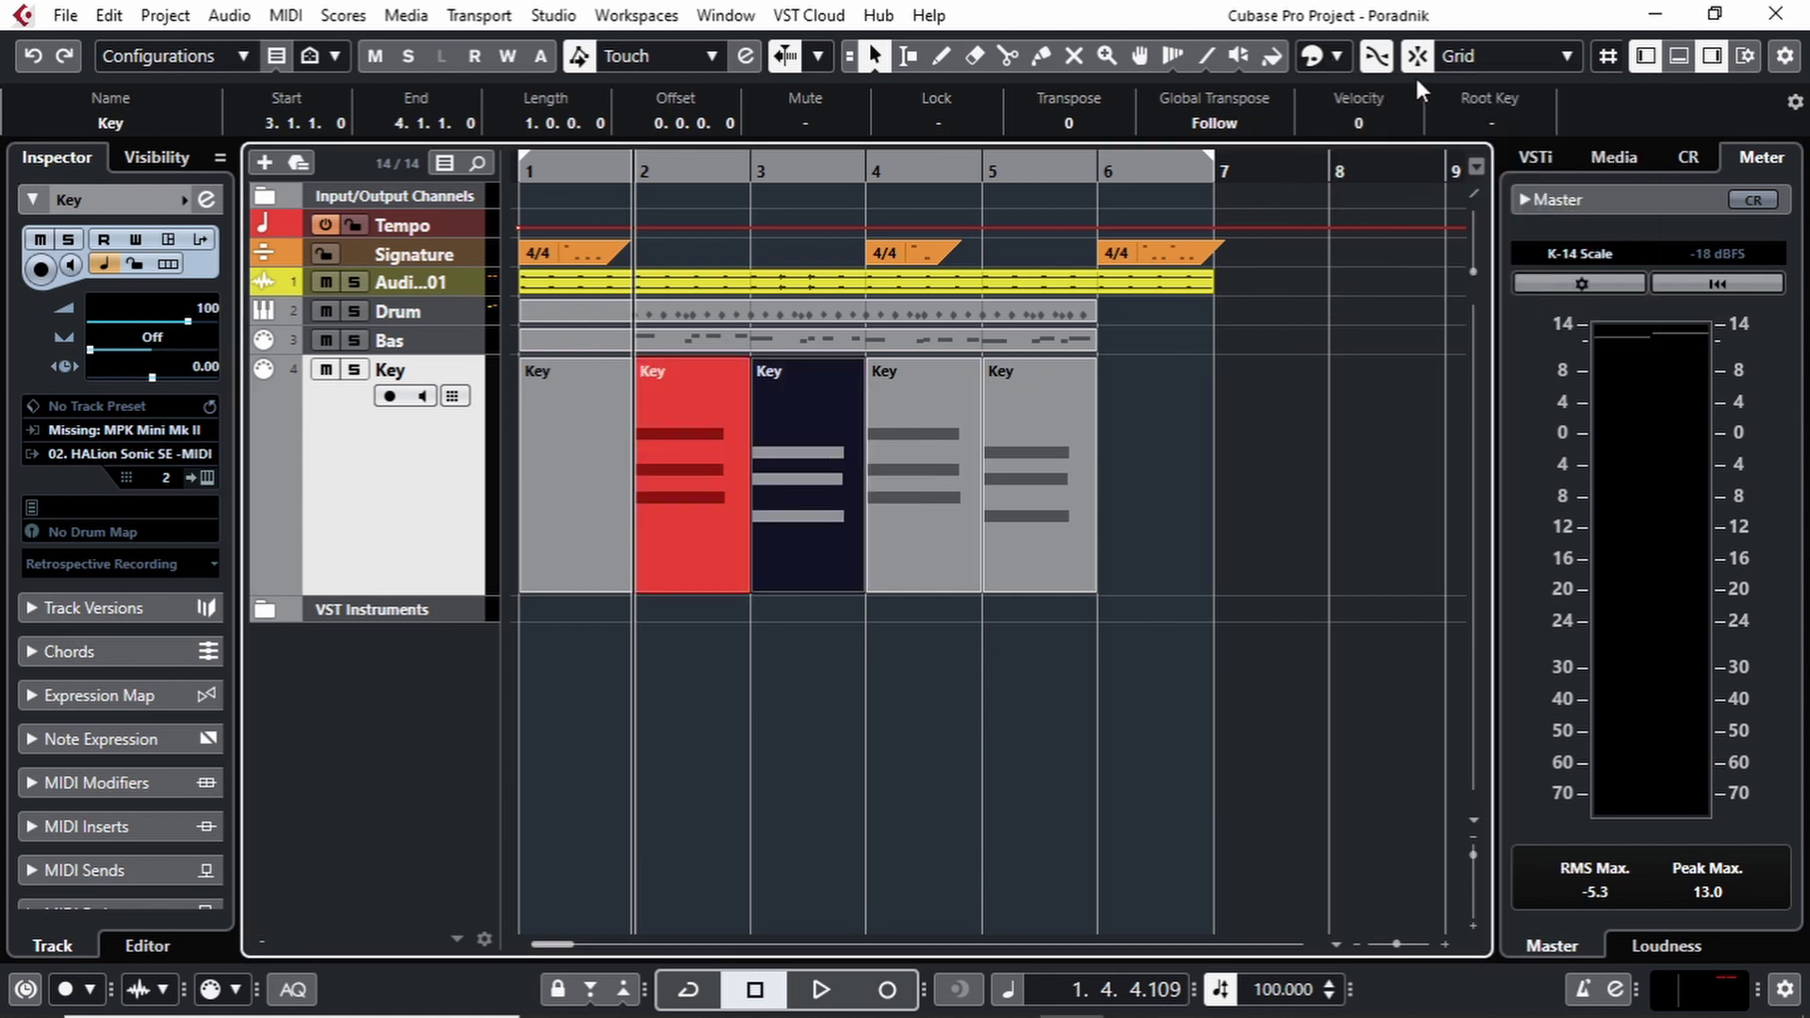
click(1340, 54)
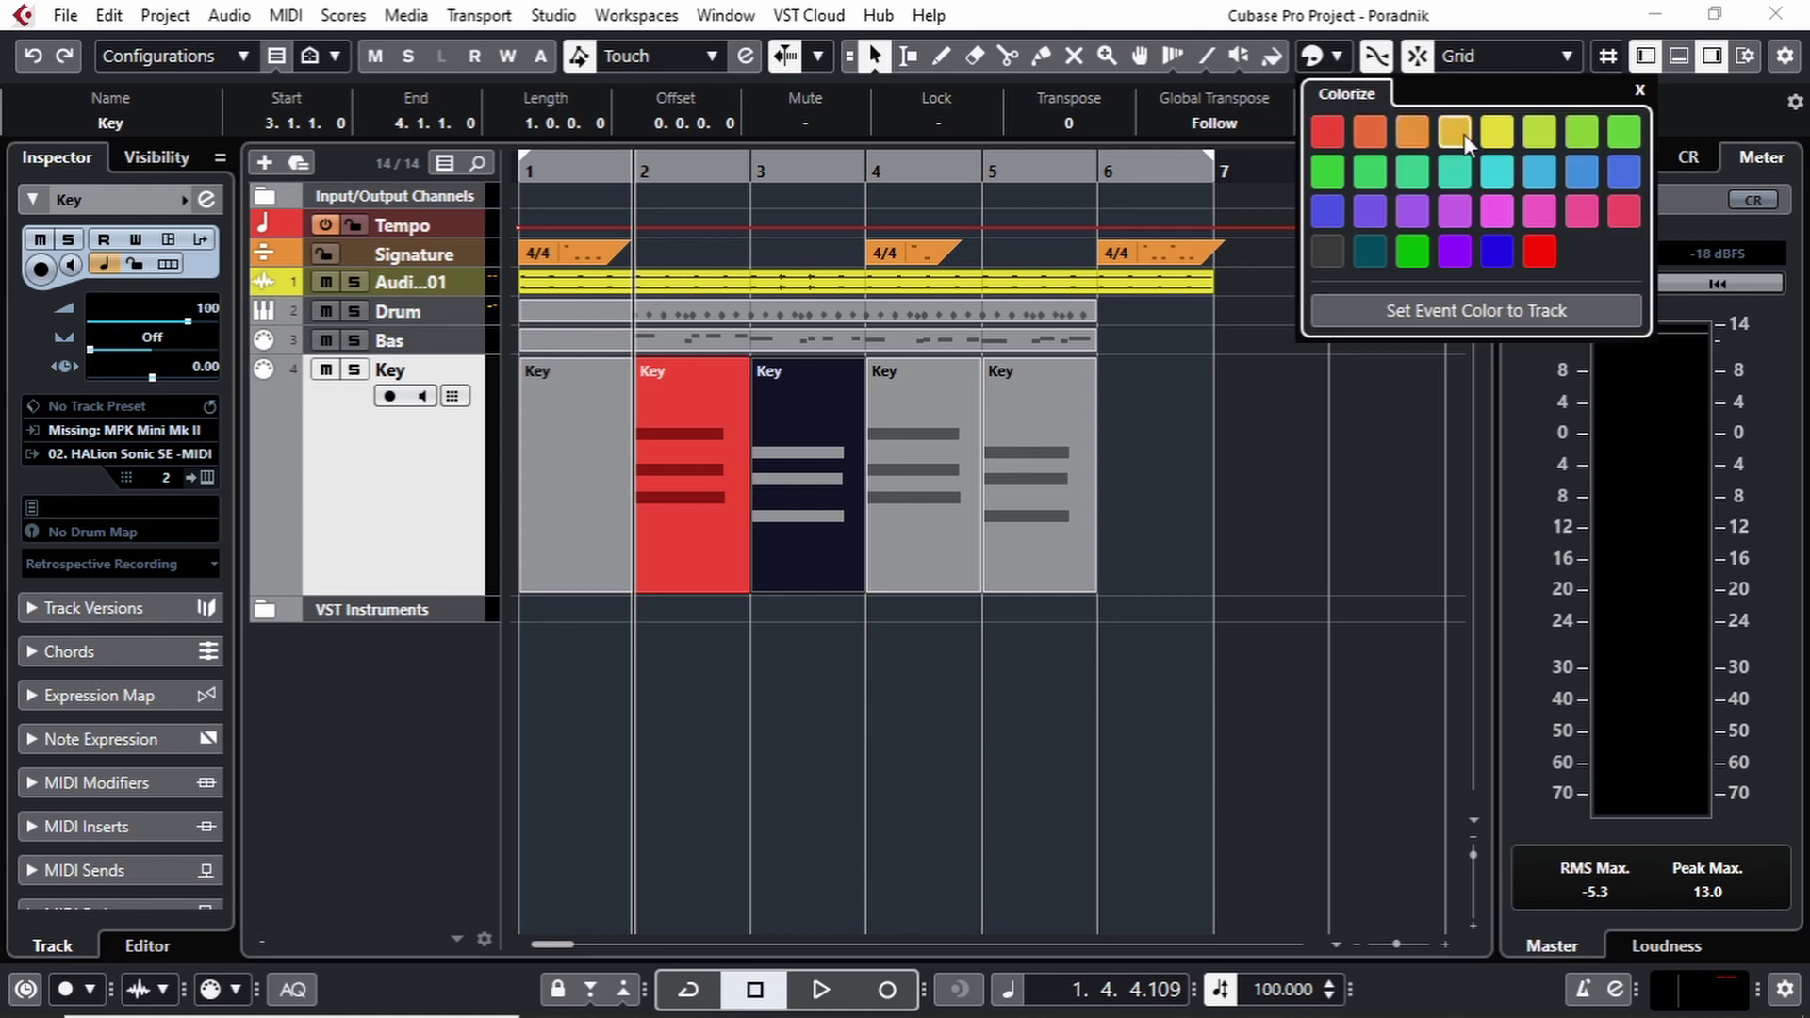
click(1490, 136)
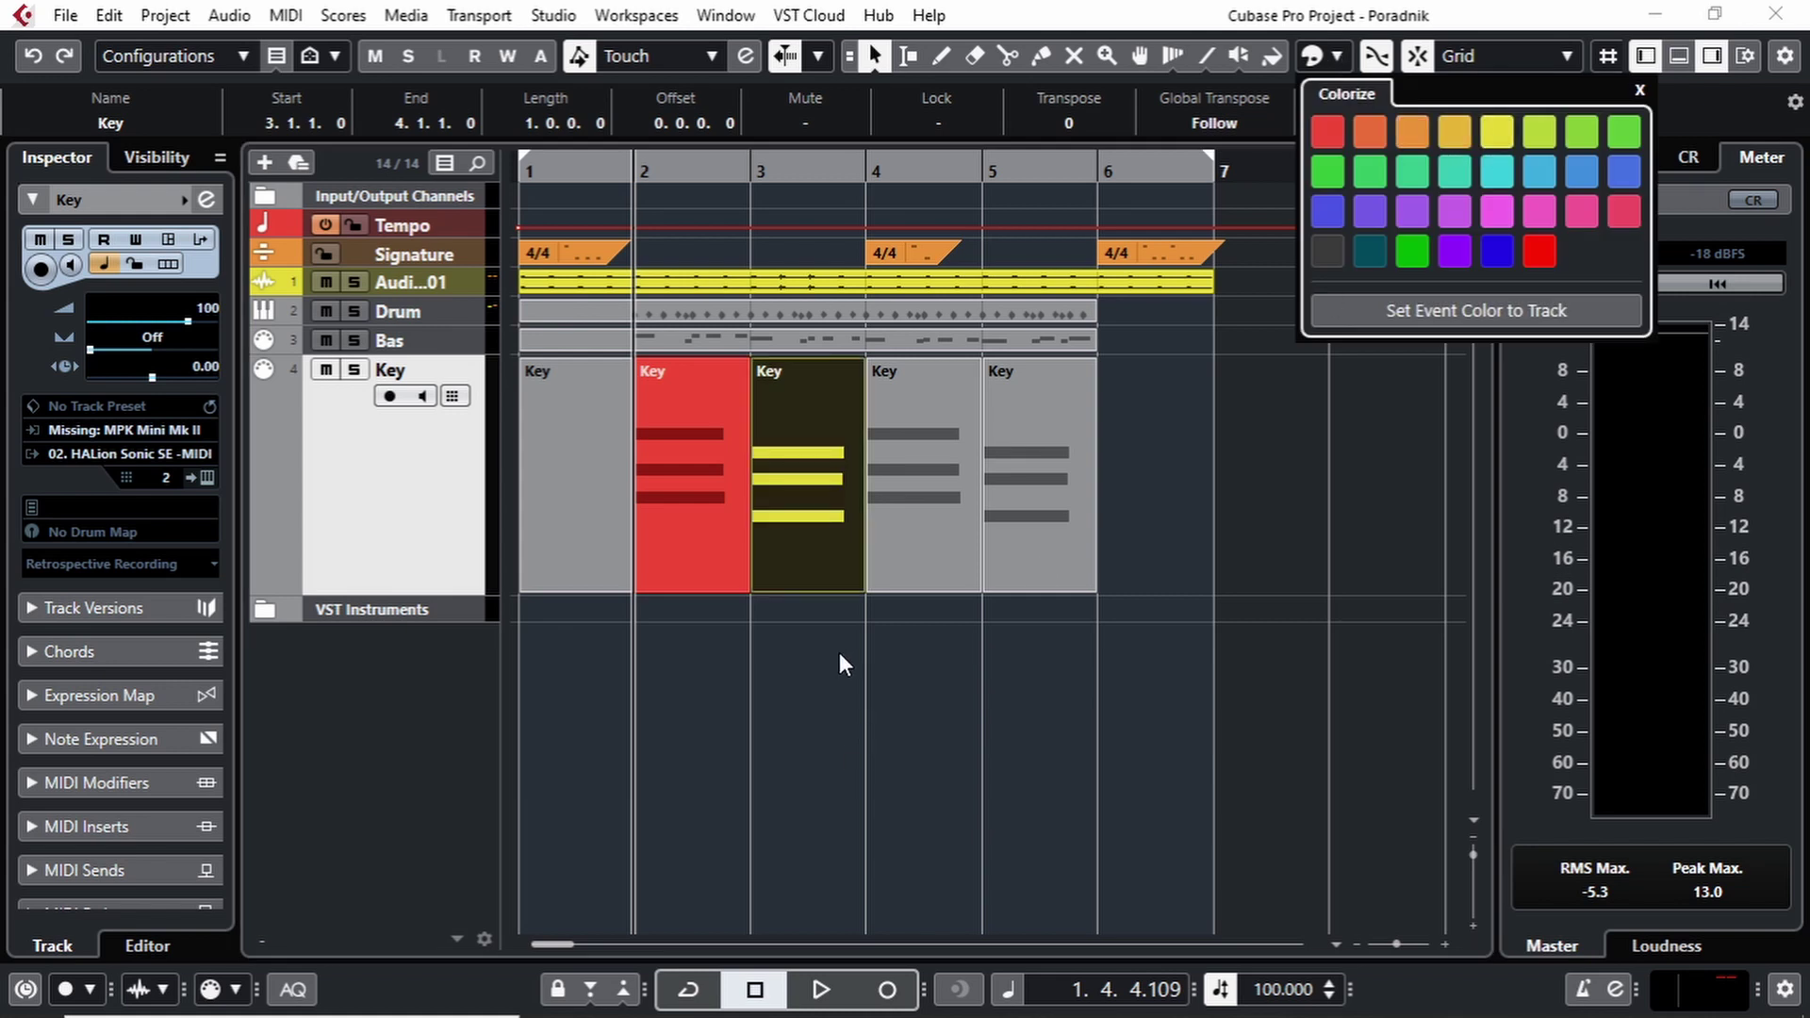
click(873, 681)
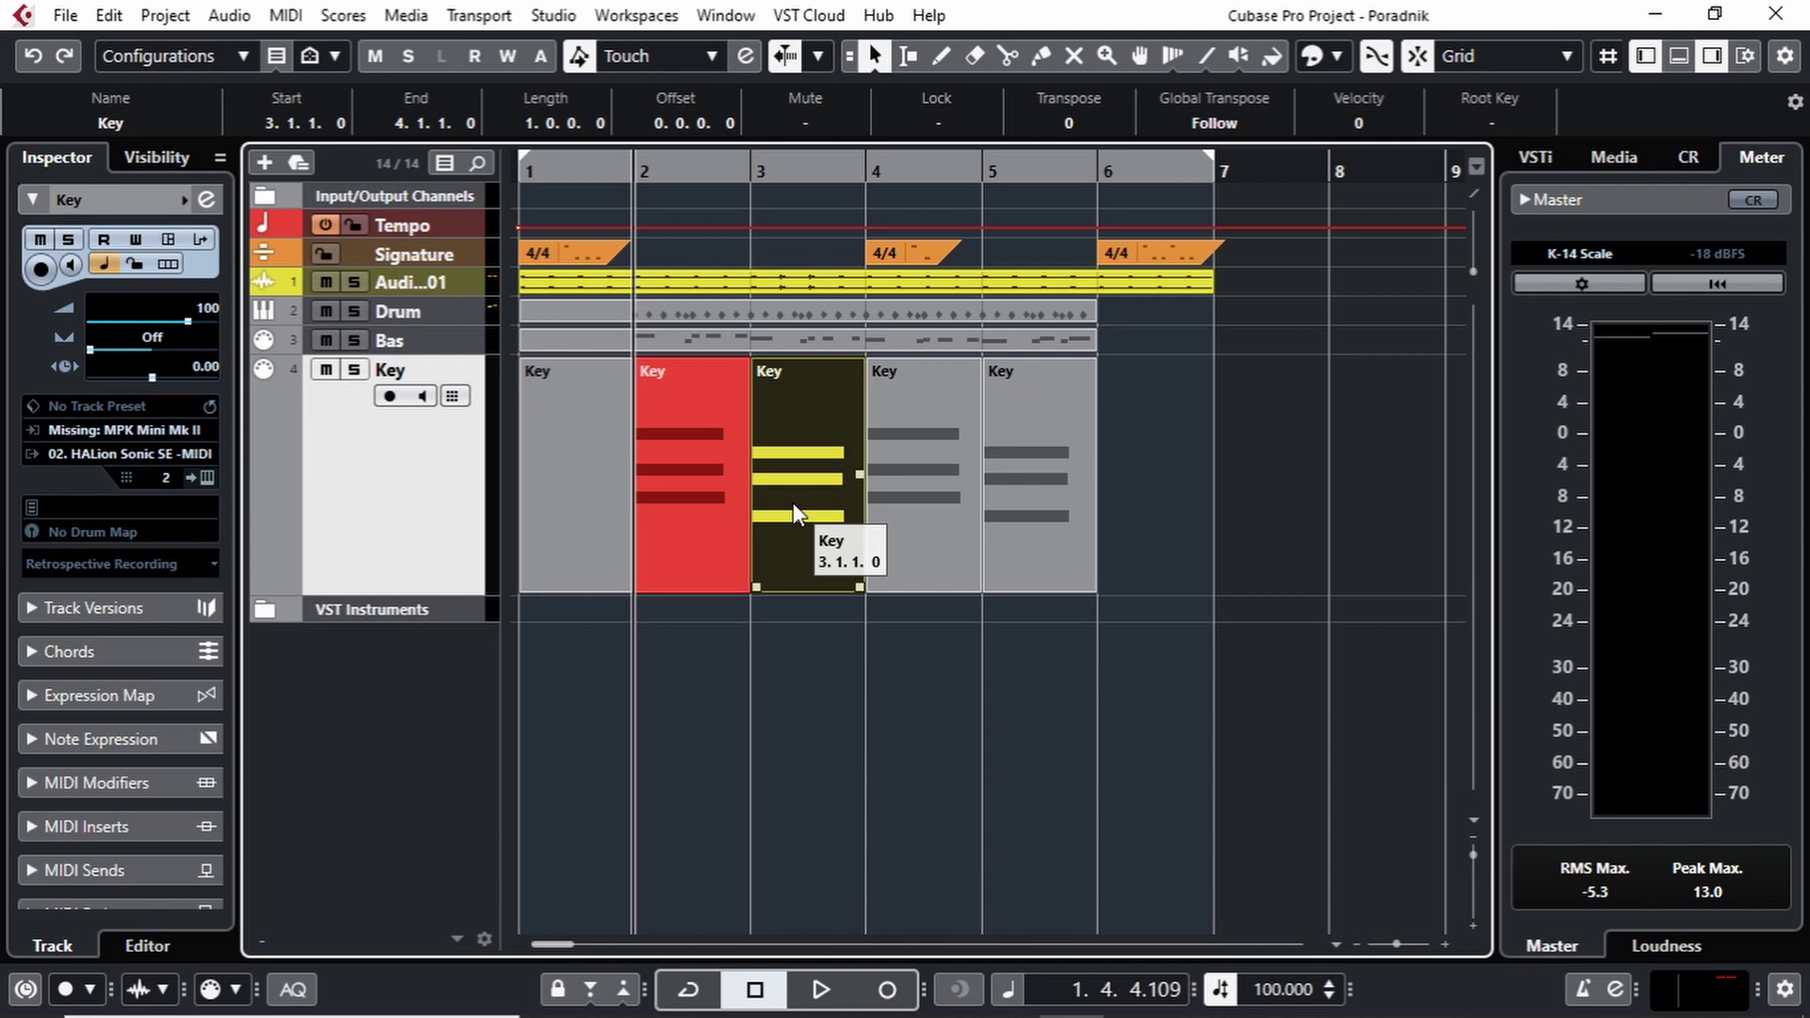
Swap the red and yellow Key parts manually, parking the yellow part at bar 6 while moving the red one to bar 3.
drag(793, 502, 1147, 485)
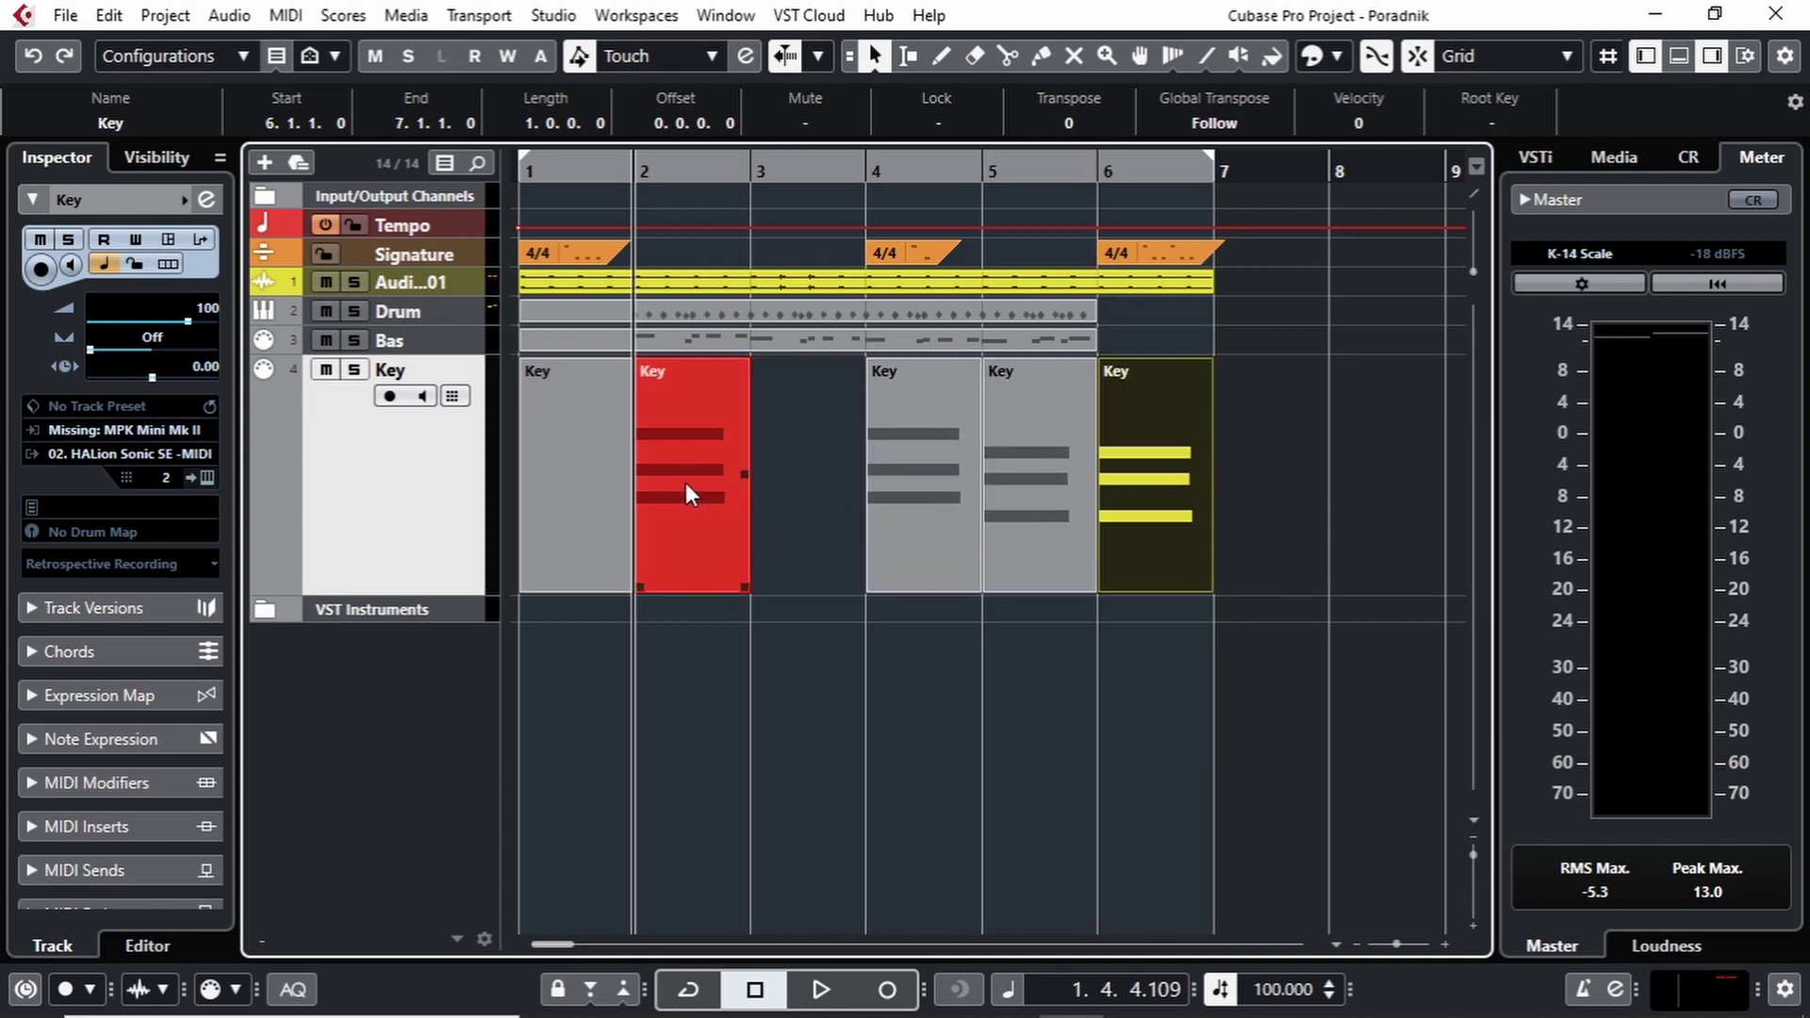
drag(686, 482, 777, 480)
drag(1158, 449, 702, 445)
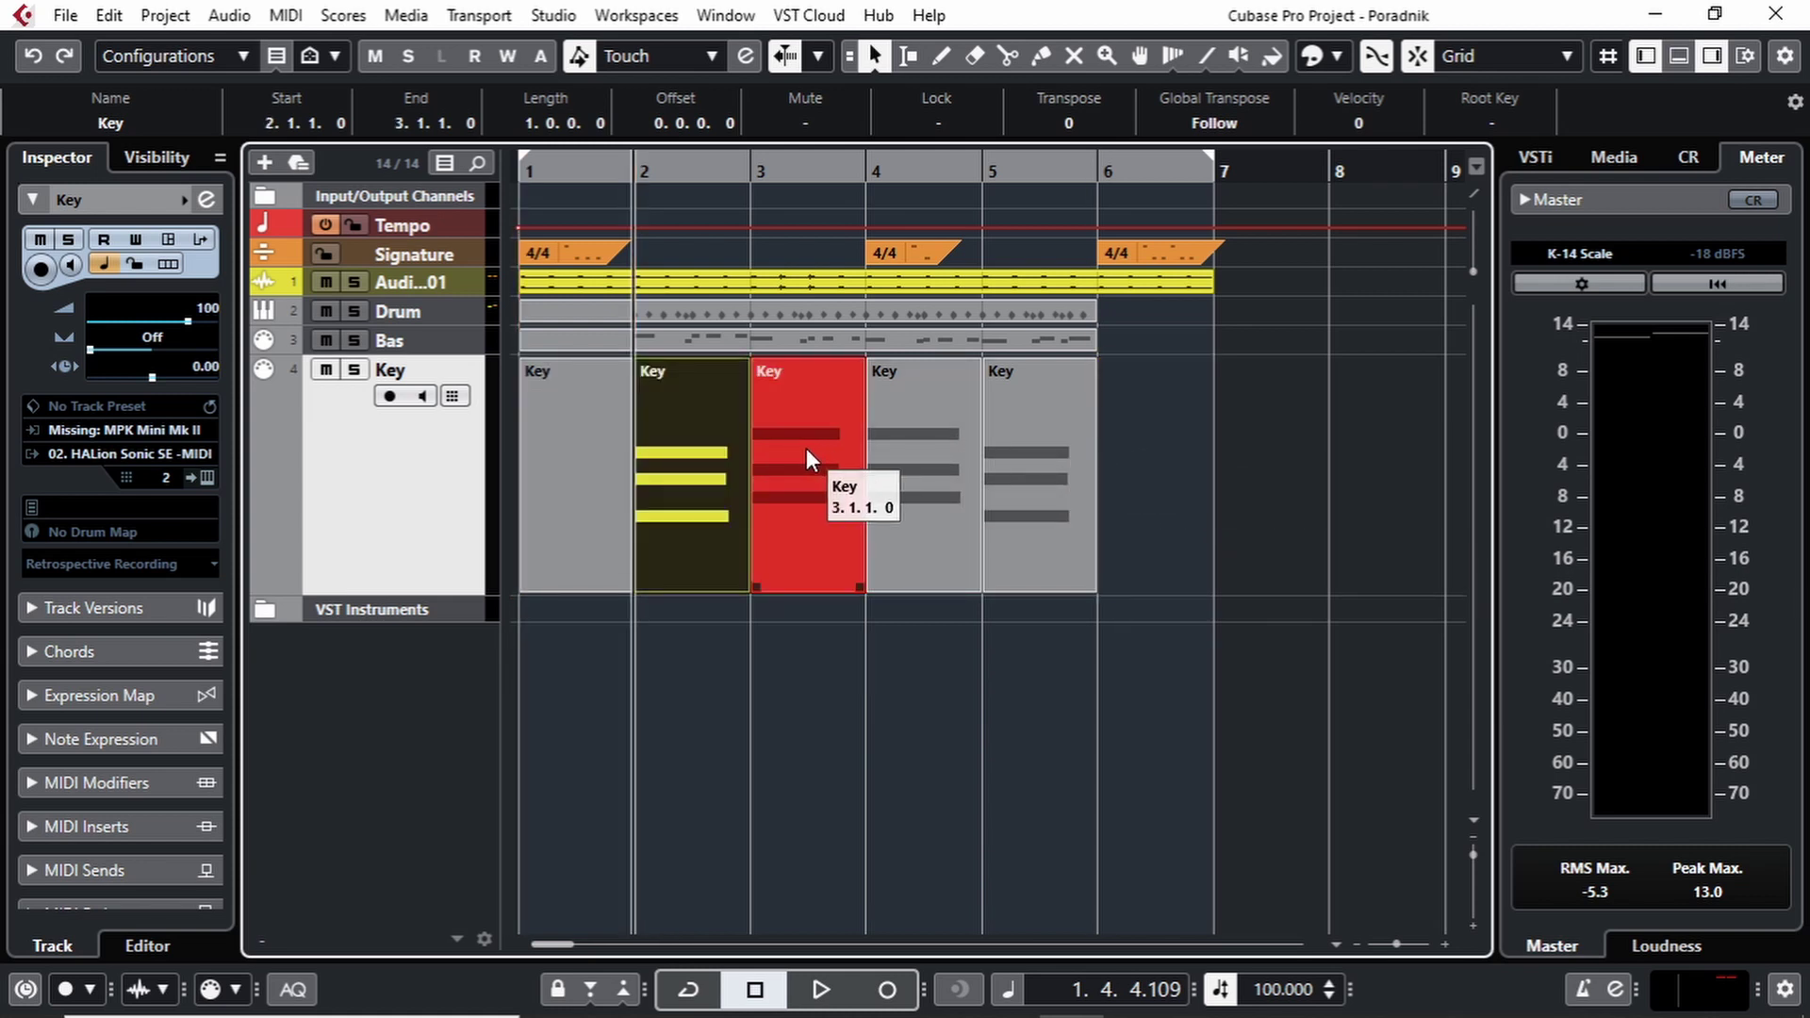
Move the red Key part back to bar 2 and the yellow one back to bar 3.
drag(806, 448, 1115, 450)
drag(664, 453, 704, 446)
drag(1285, 439, 832, 417)
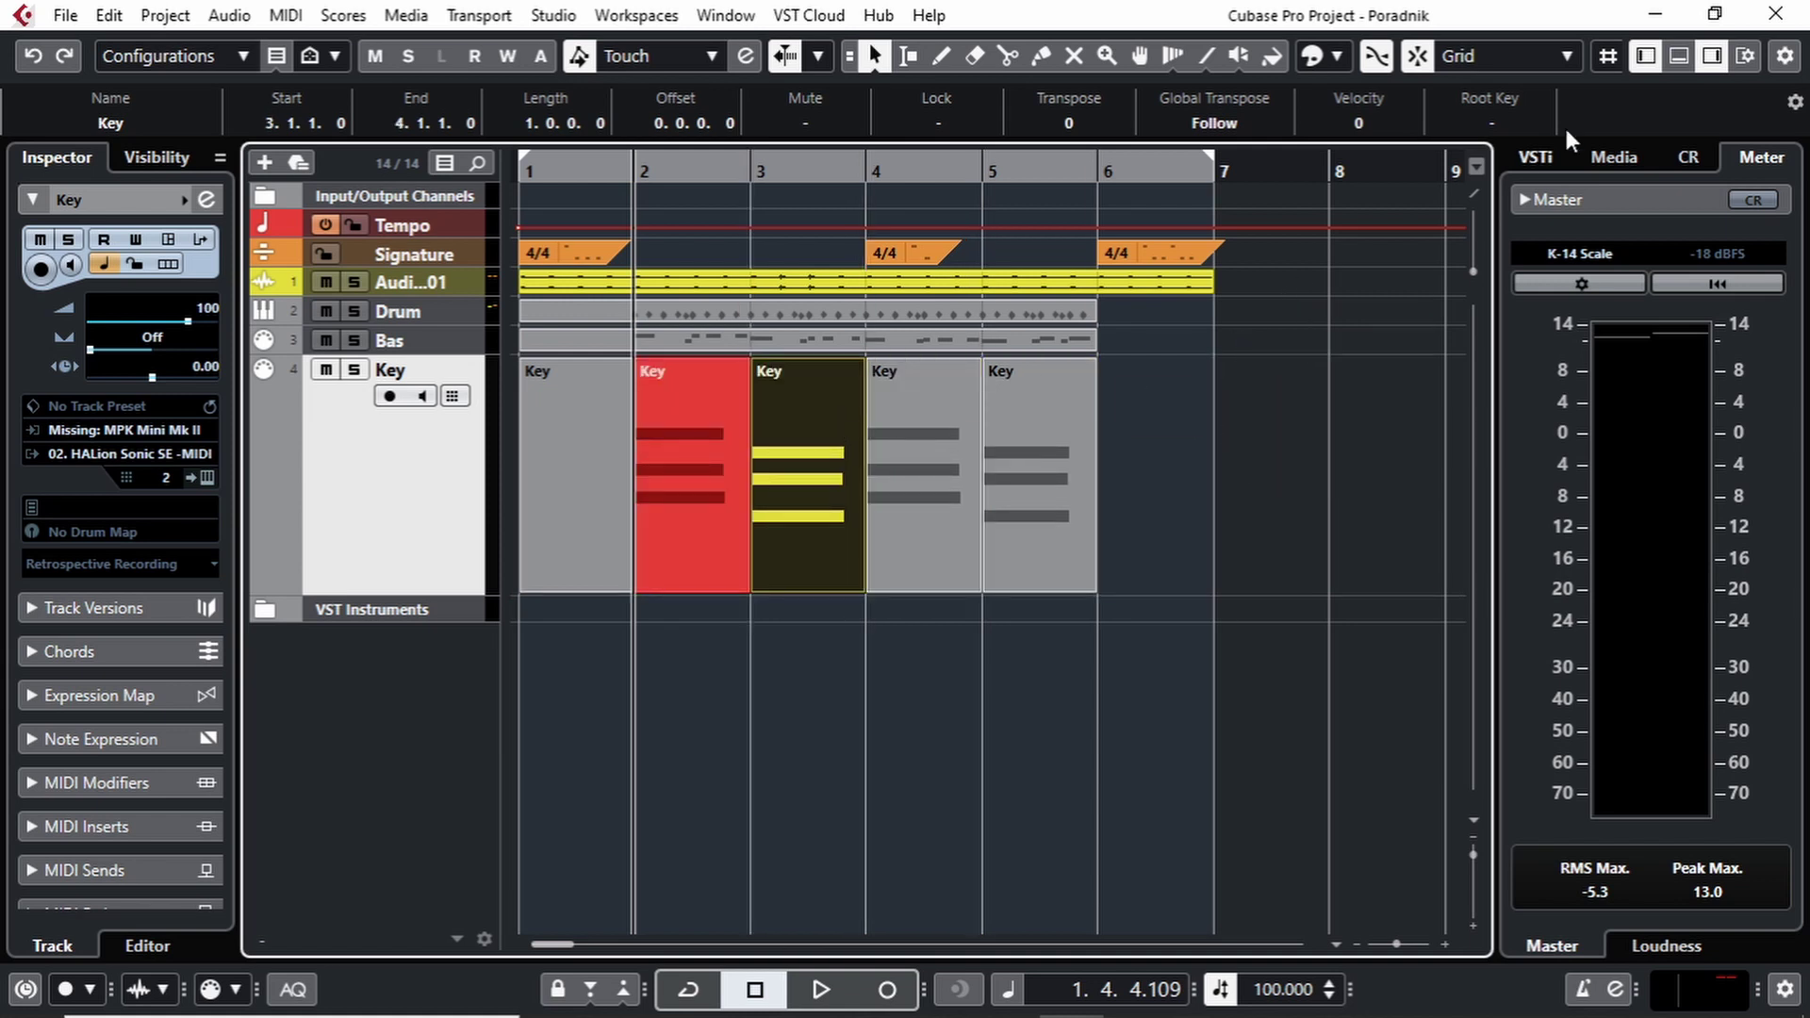
Set the snap type to Shuffle, move the yellow Key part ahead of the red one to bar 2, and deselect it.
click(1564, 58)
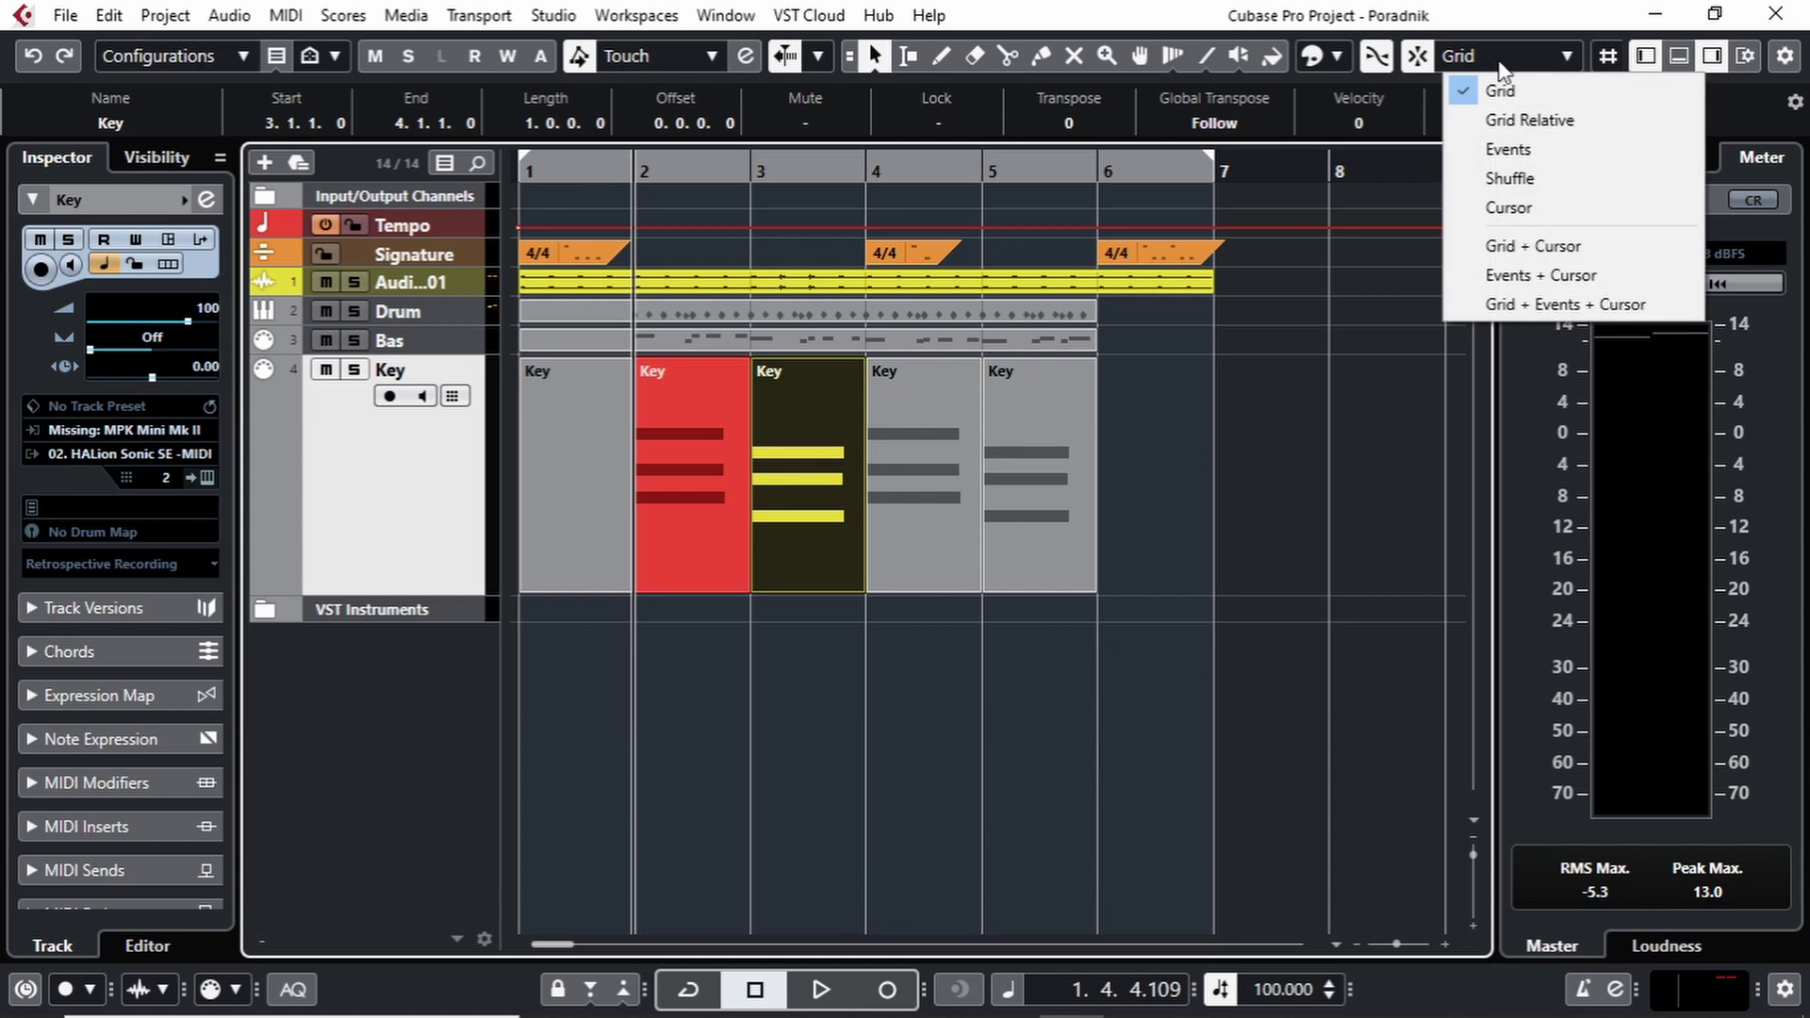
click(1512, 178)
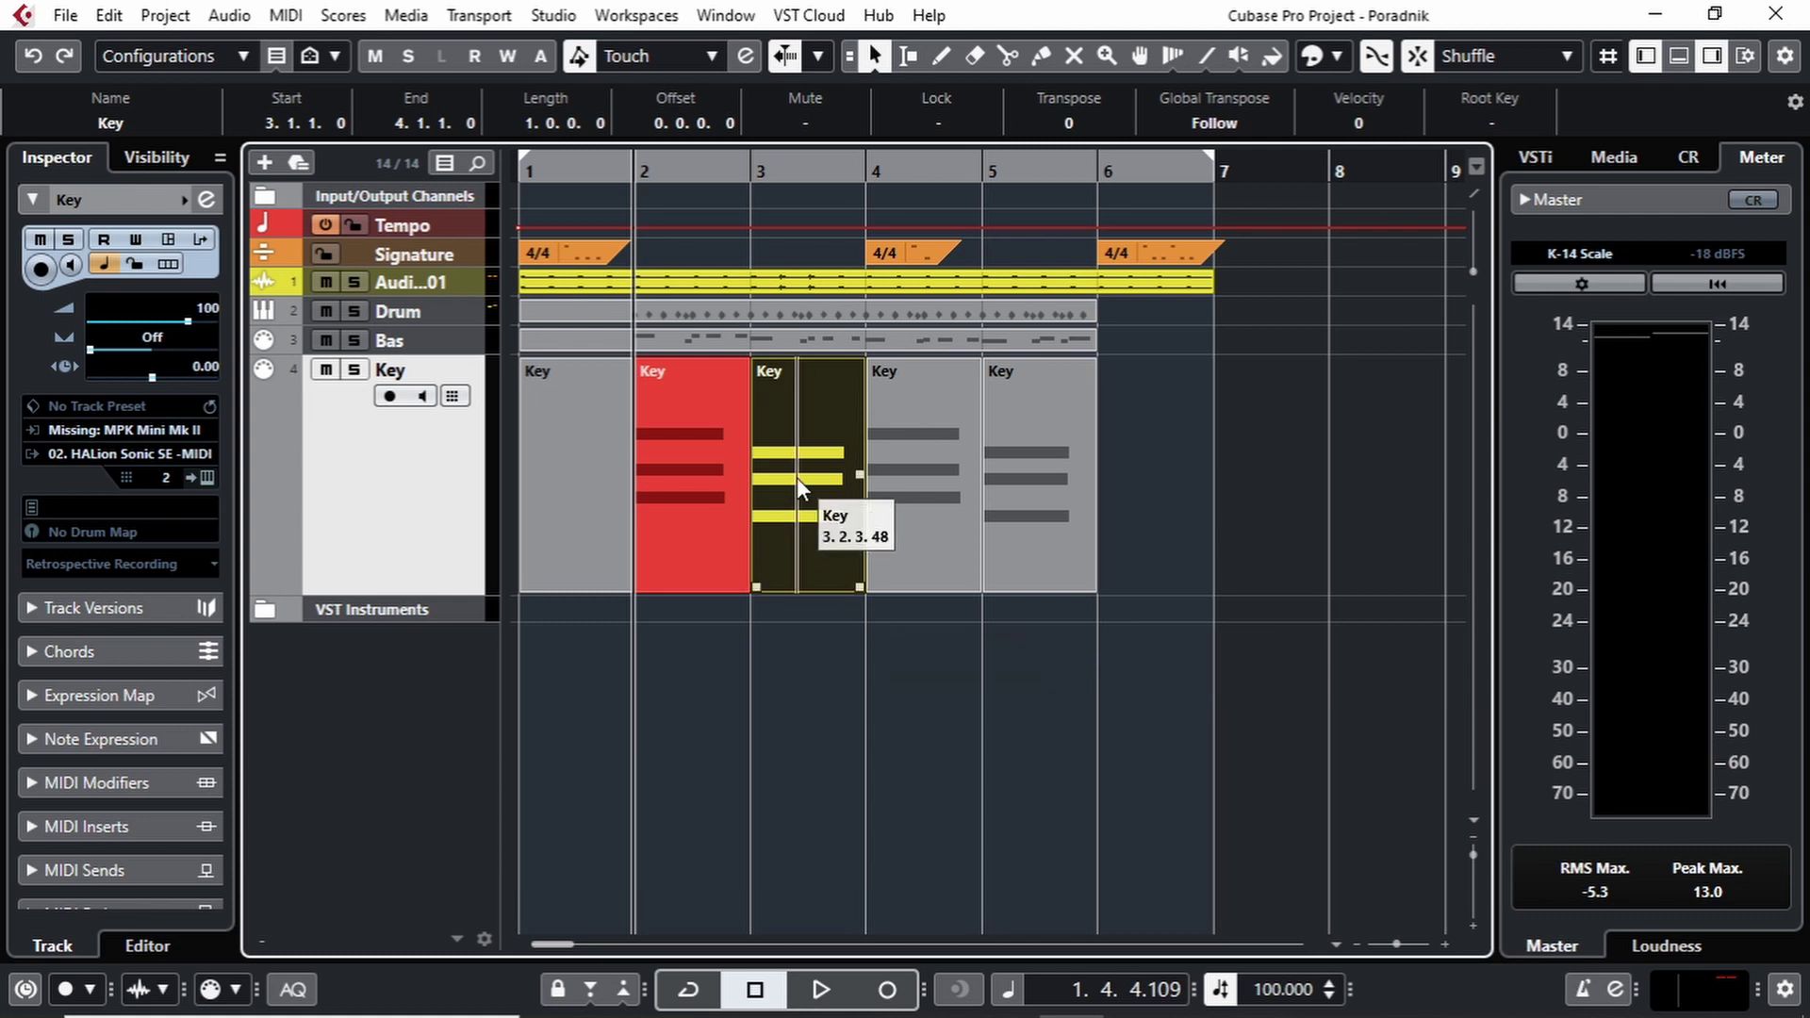
drag(799, 477, 662, 455)
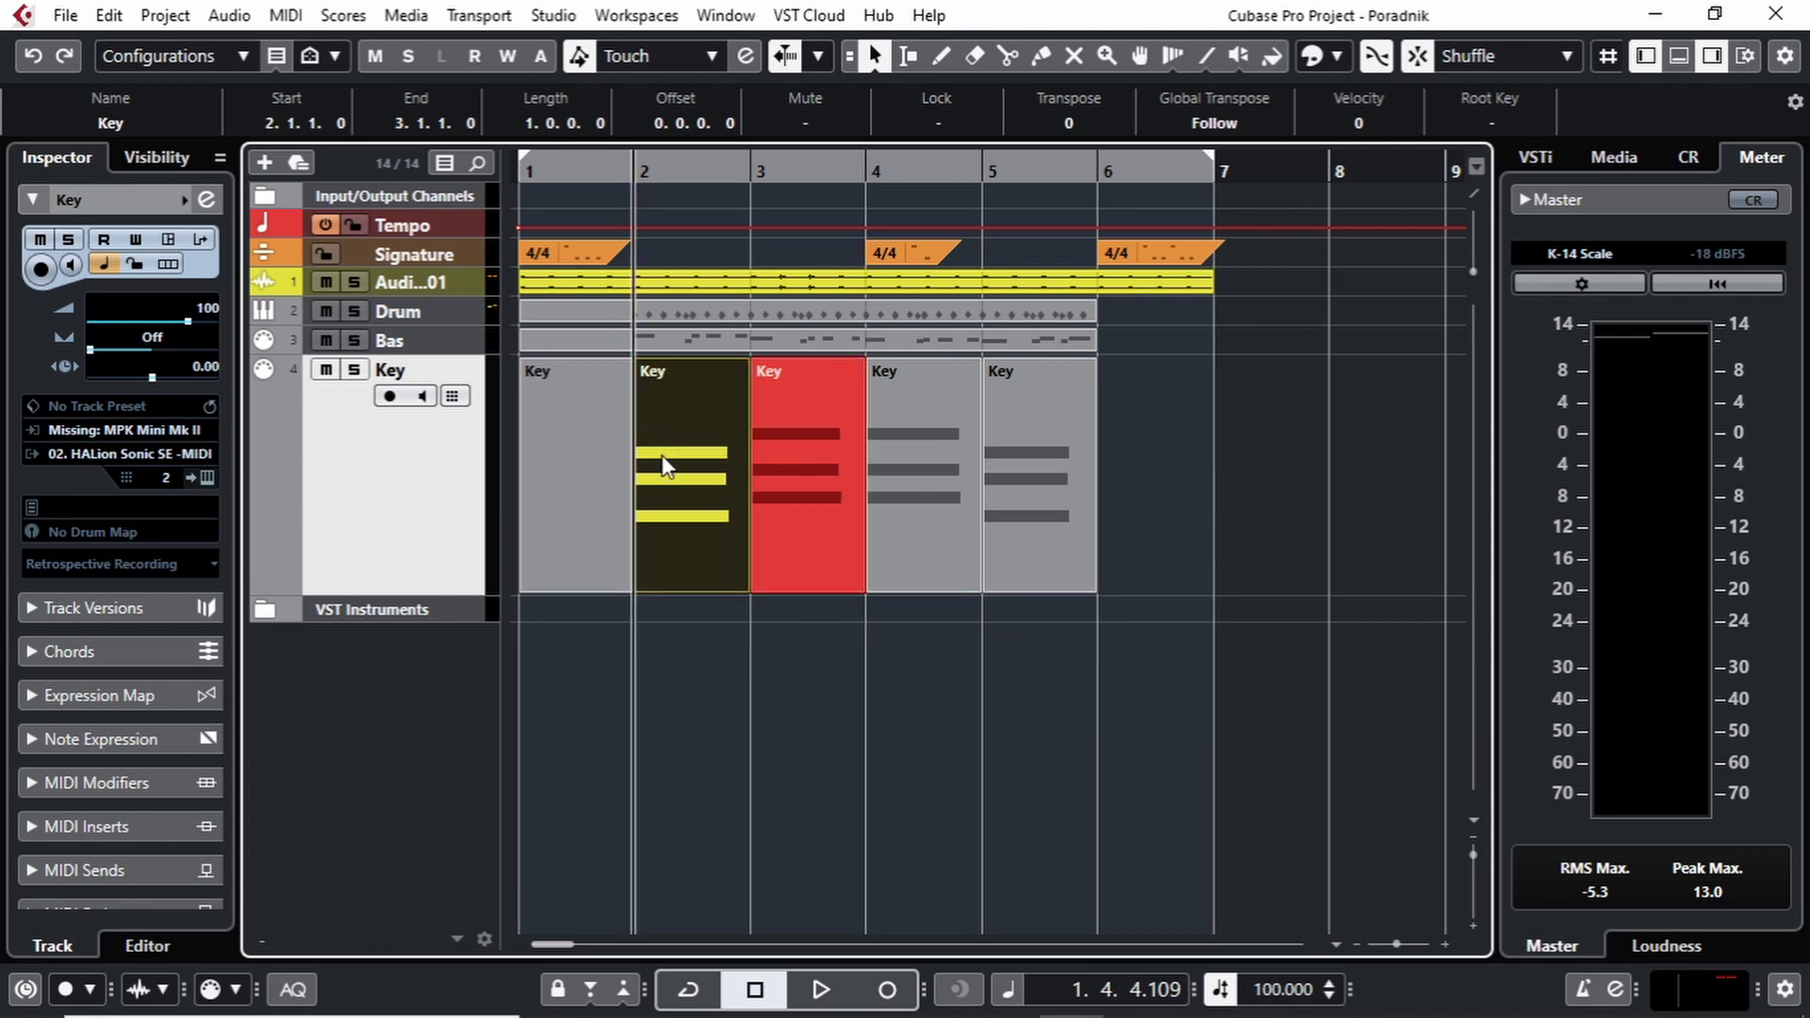
click(809, 672)
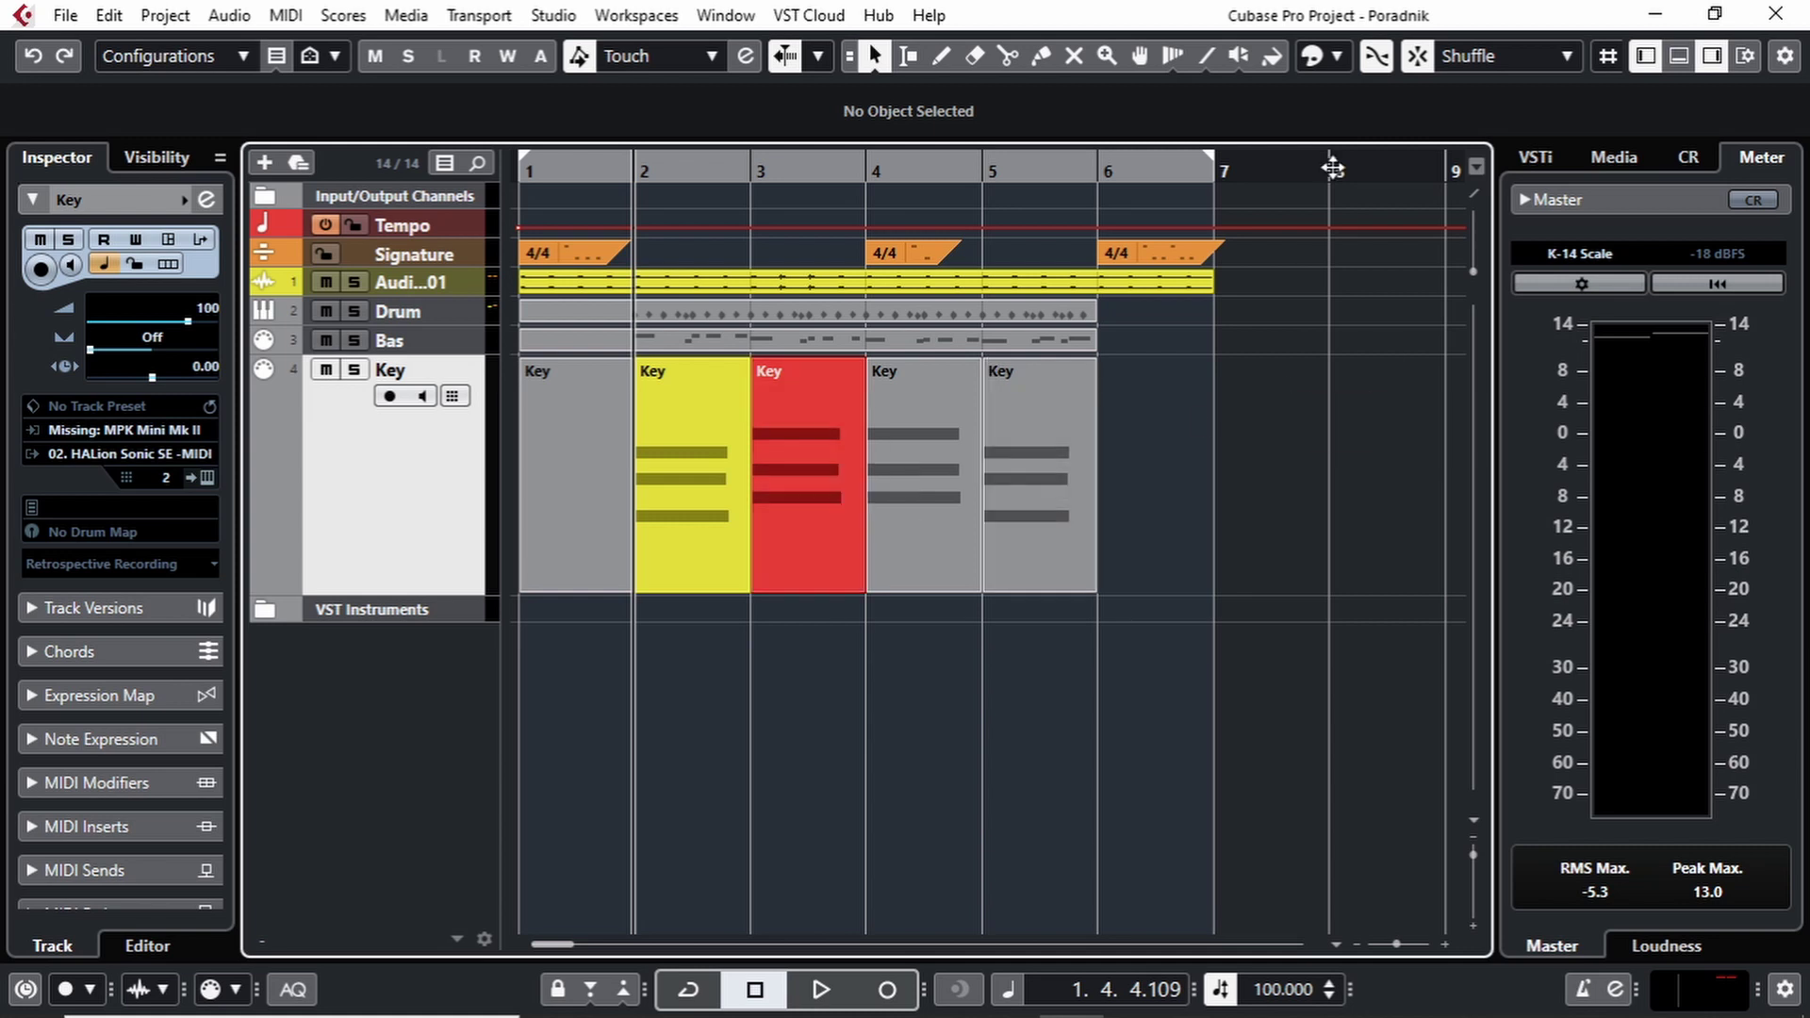
Set the snap type to Cursor, then play the project briefly from bar 7 and stop.
click(1491, 59)
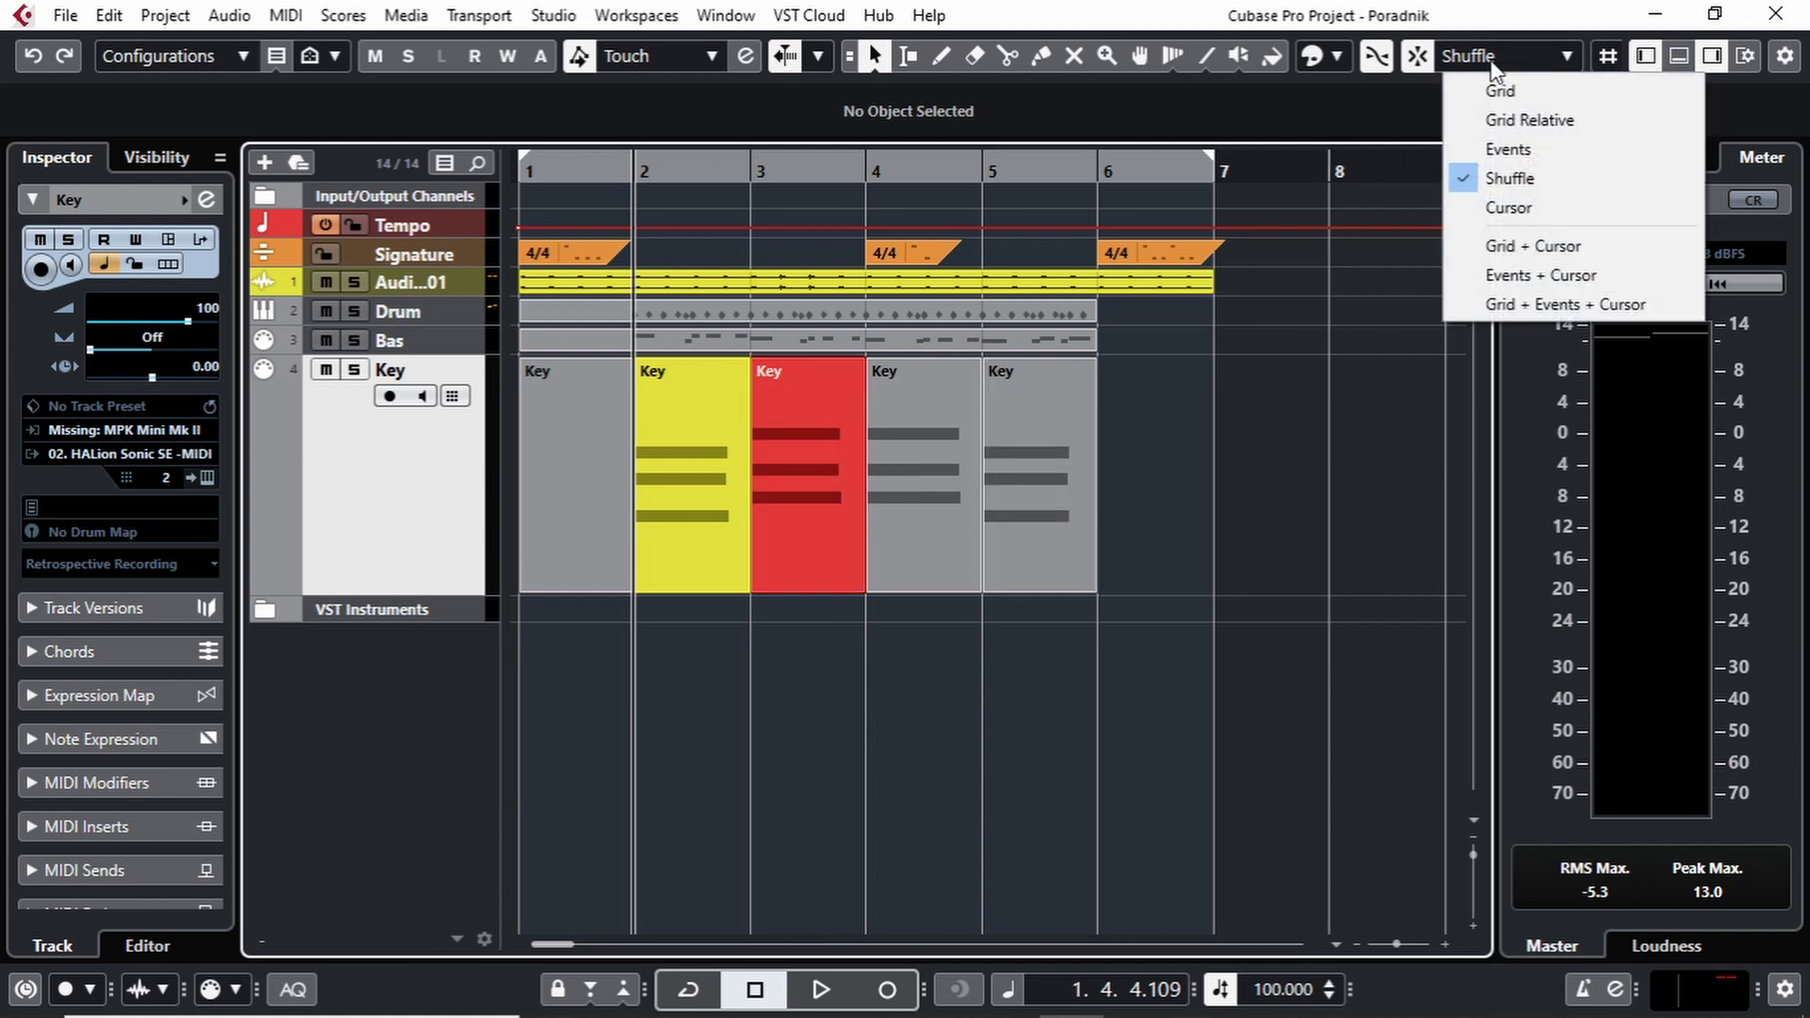
click(1500, 221)
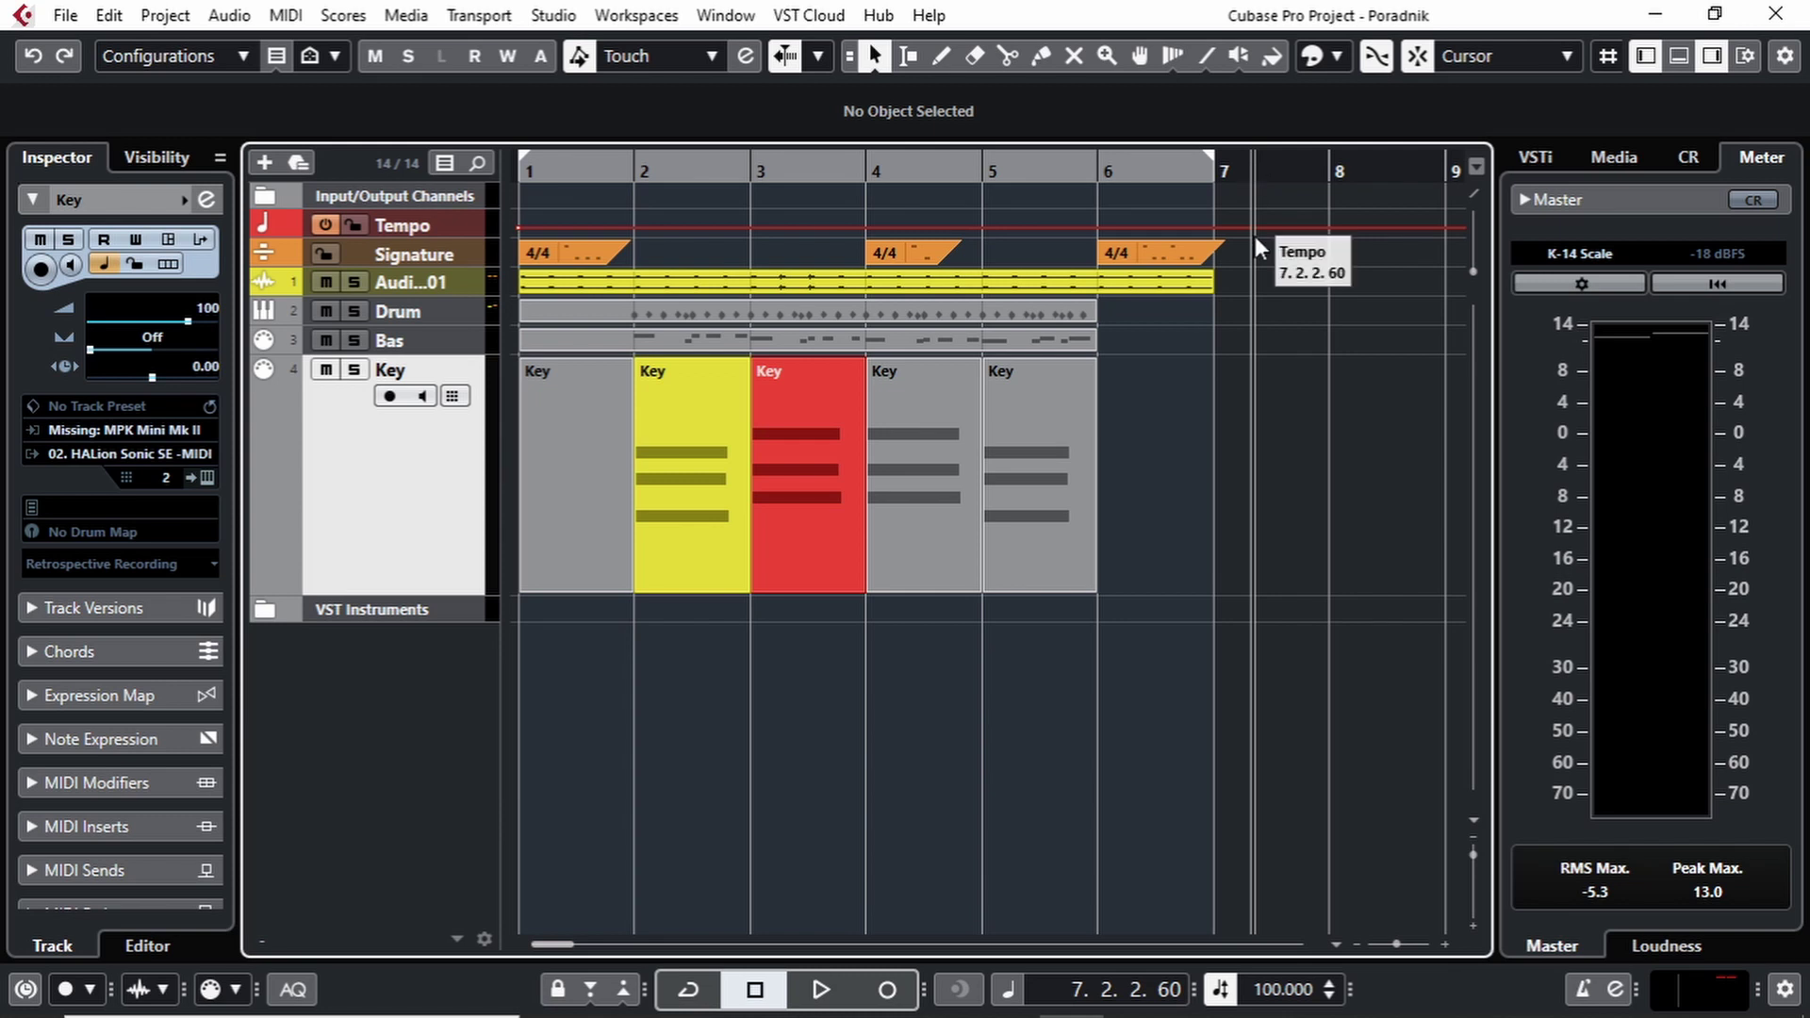
key(space)
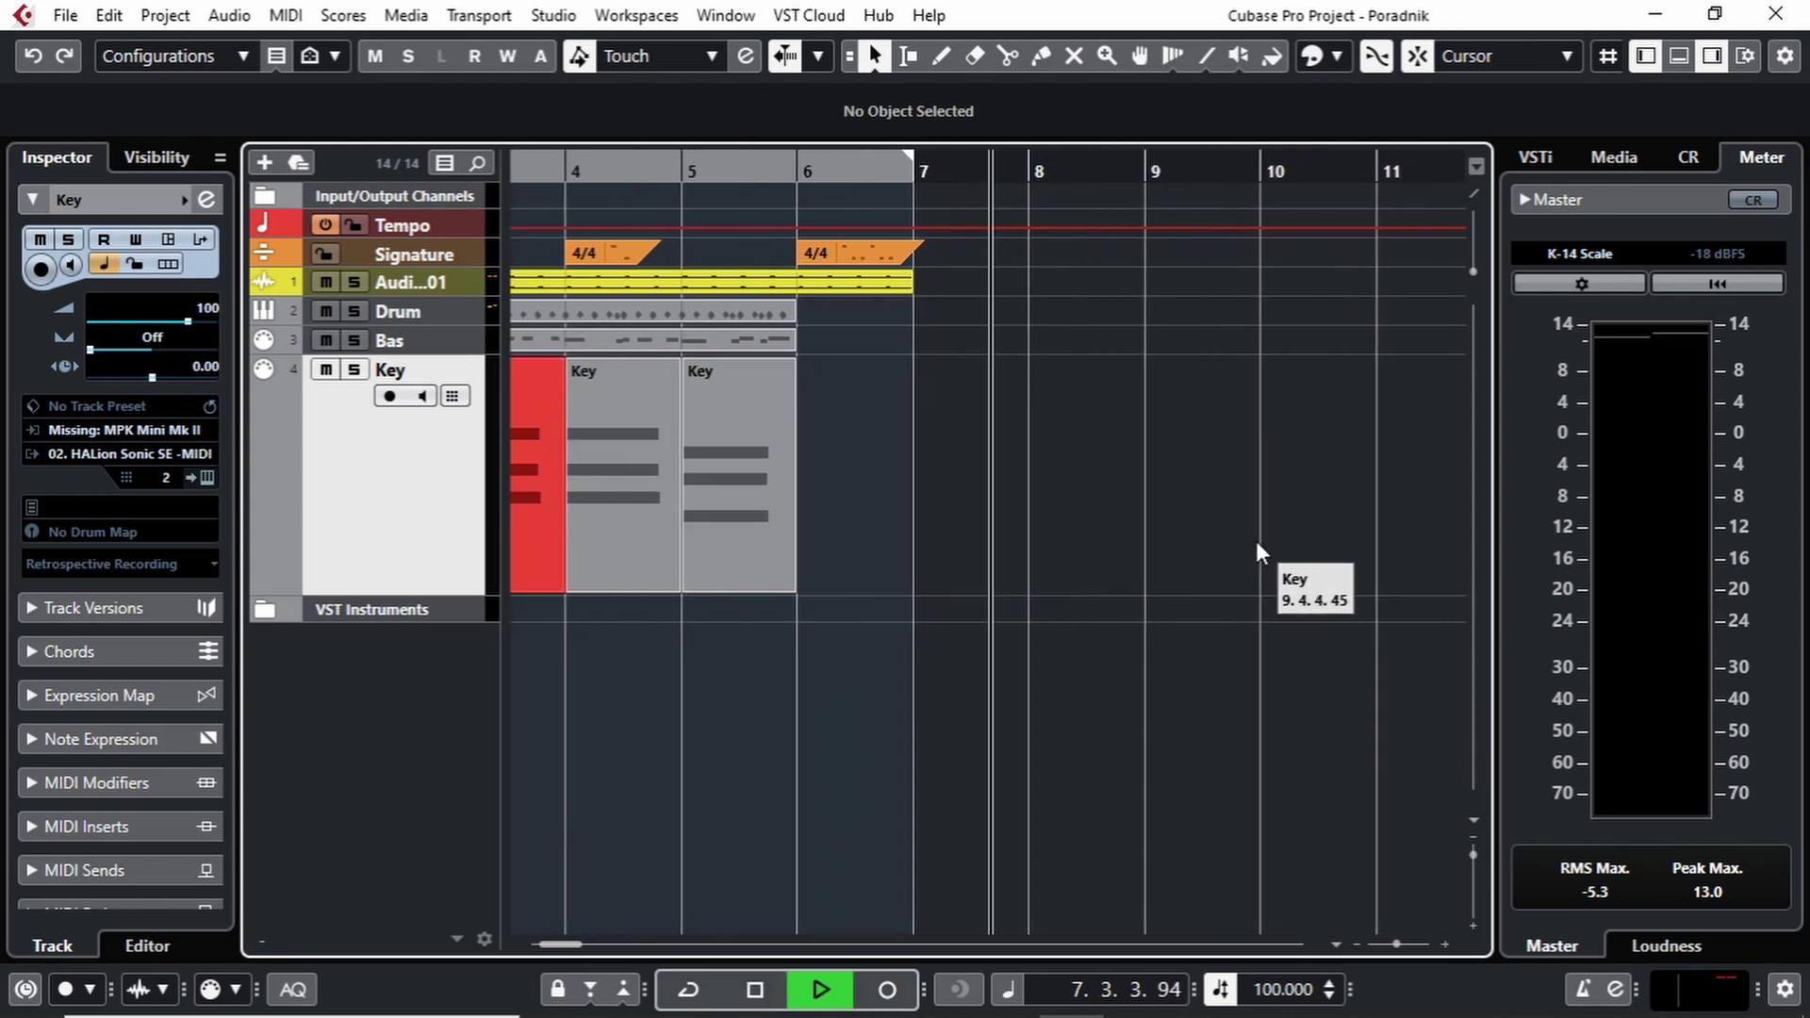
key(space)
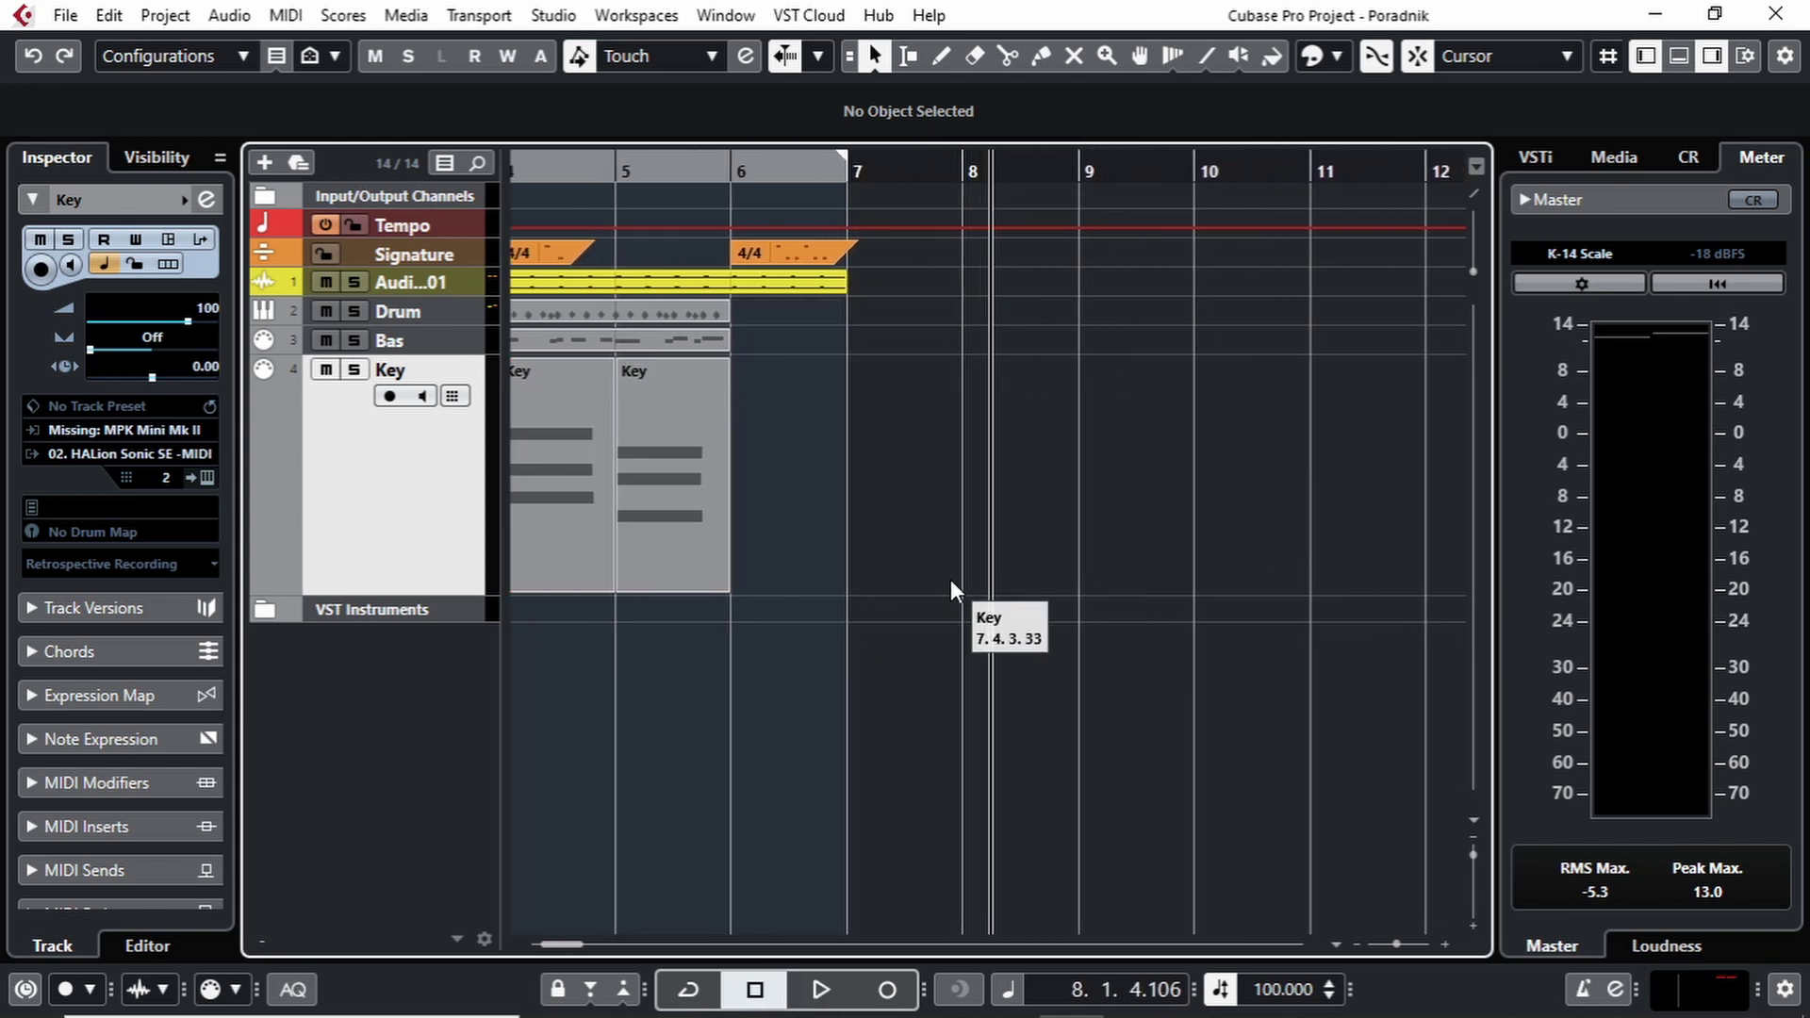
Place the project cursor at 7.4.3.15 and snap the start of the bar 5 Key part to it.
key(g)
key(g)
key(g)
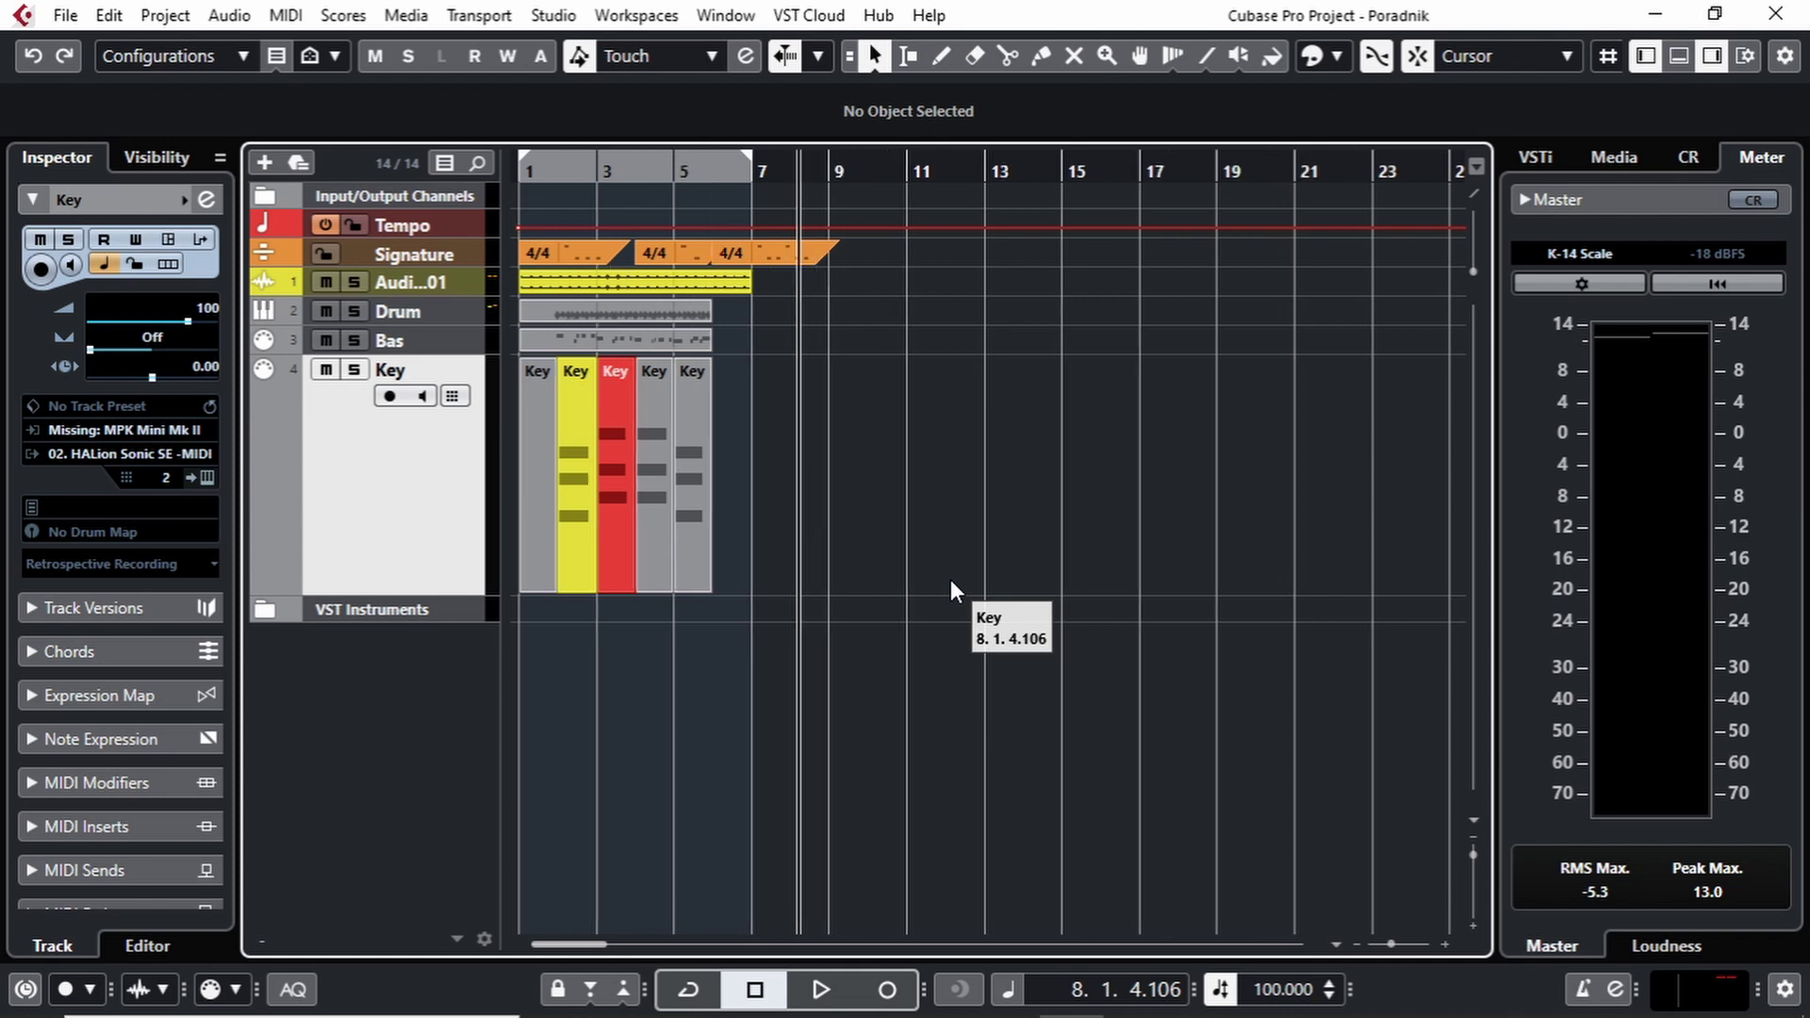
key(h)
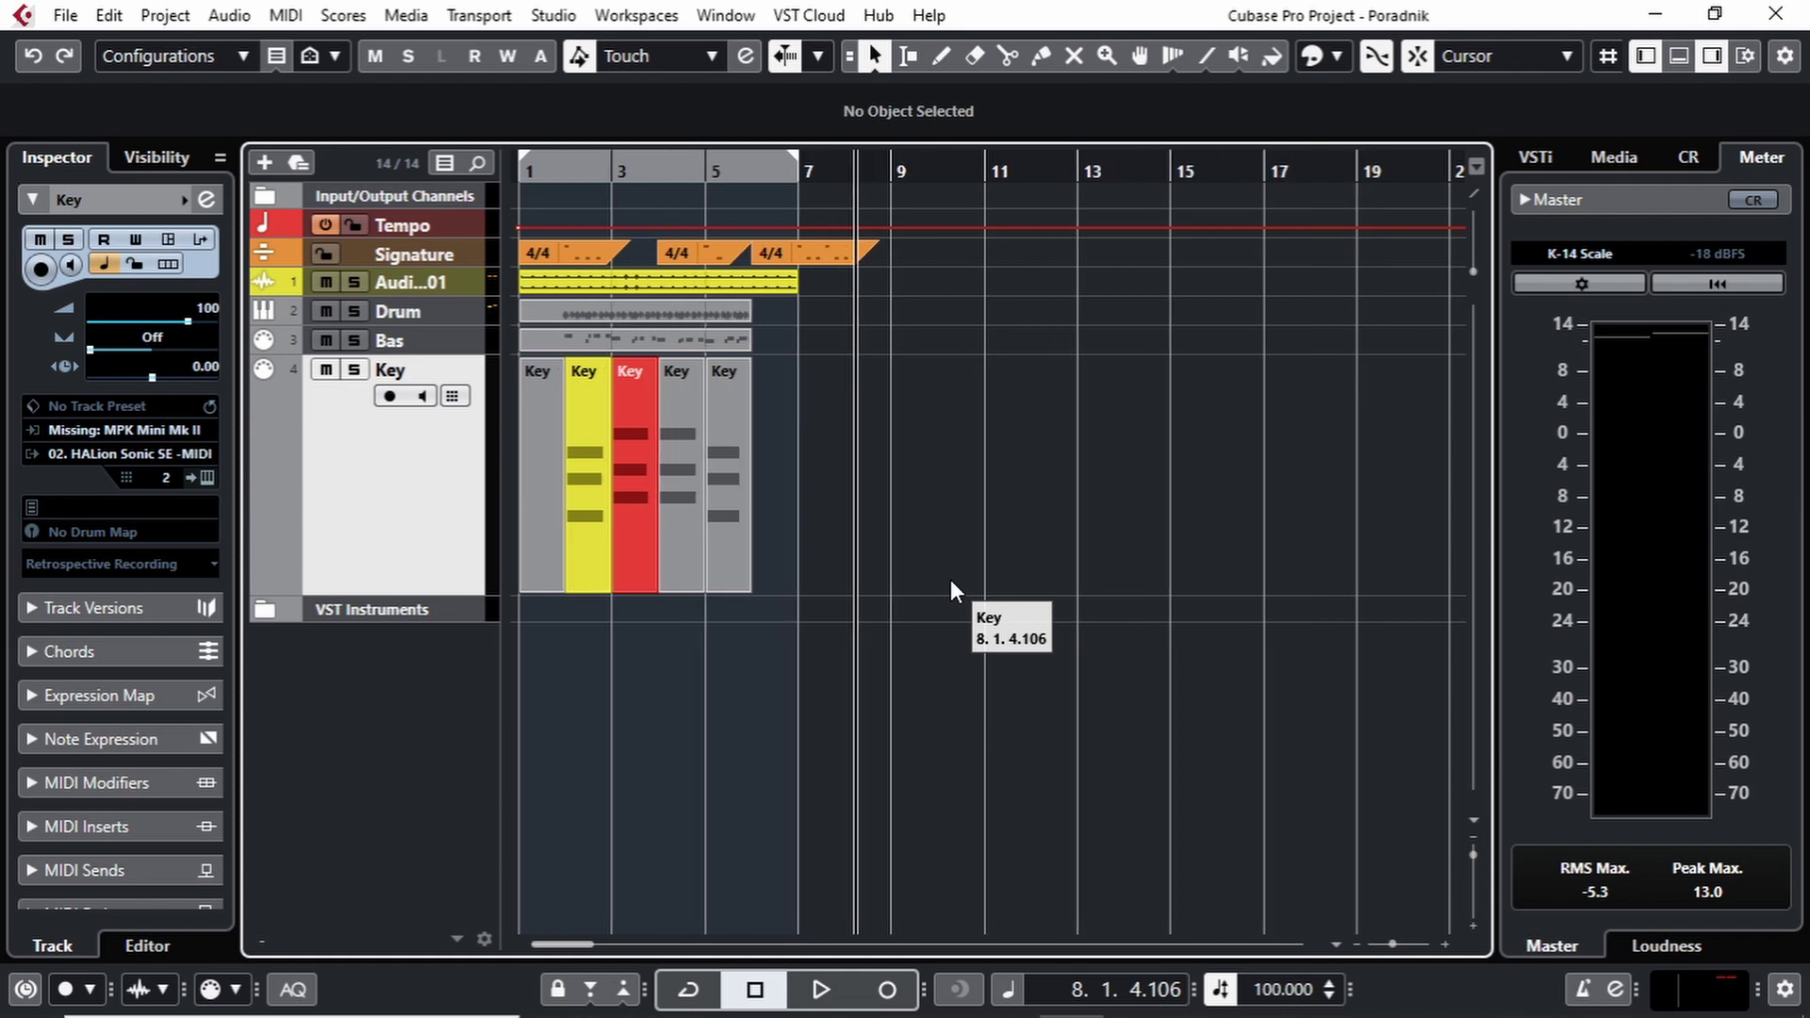
click(567, 171)
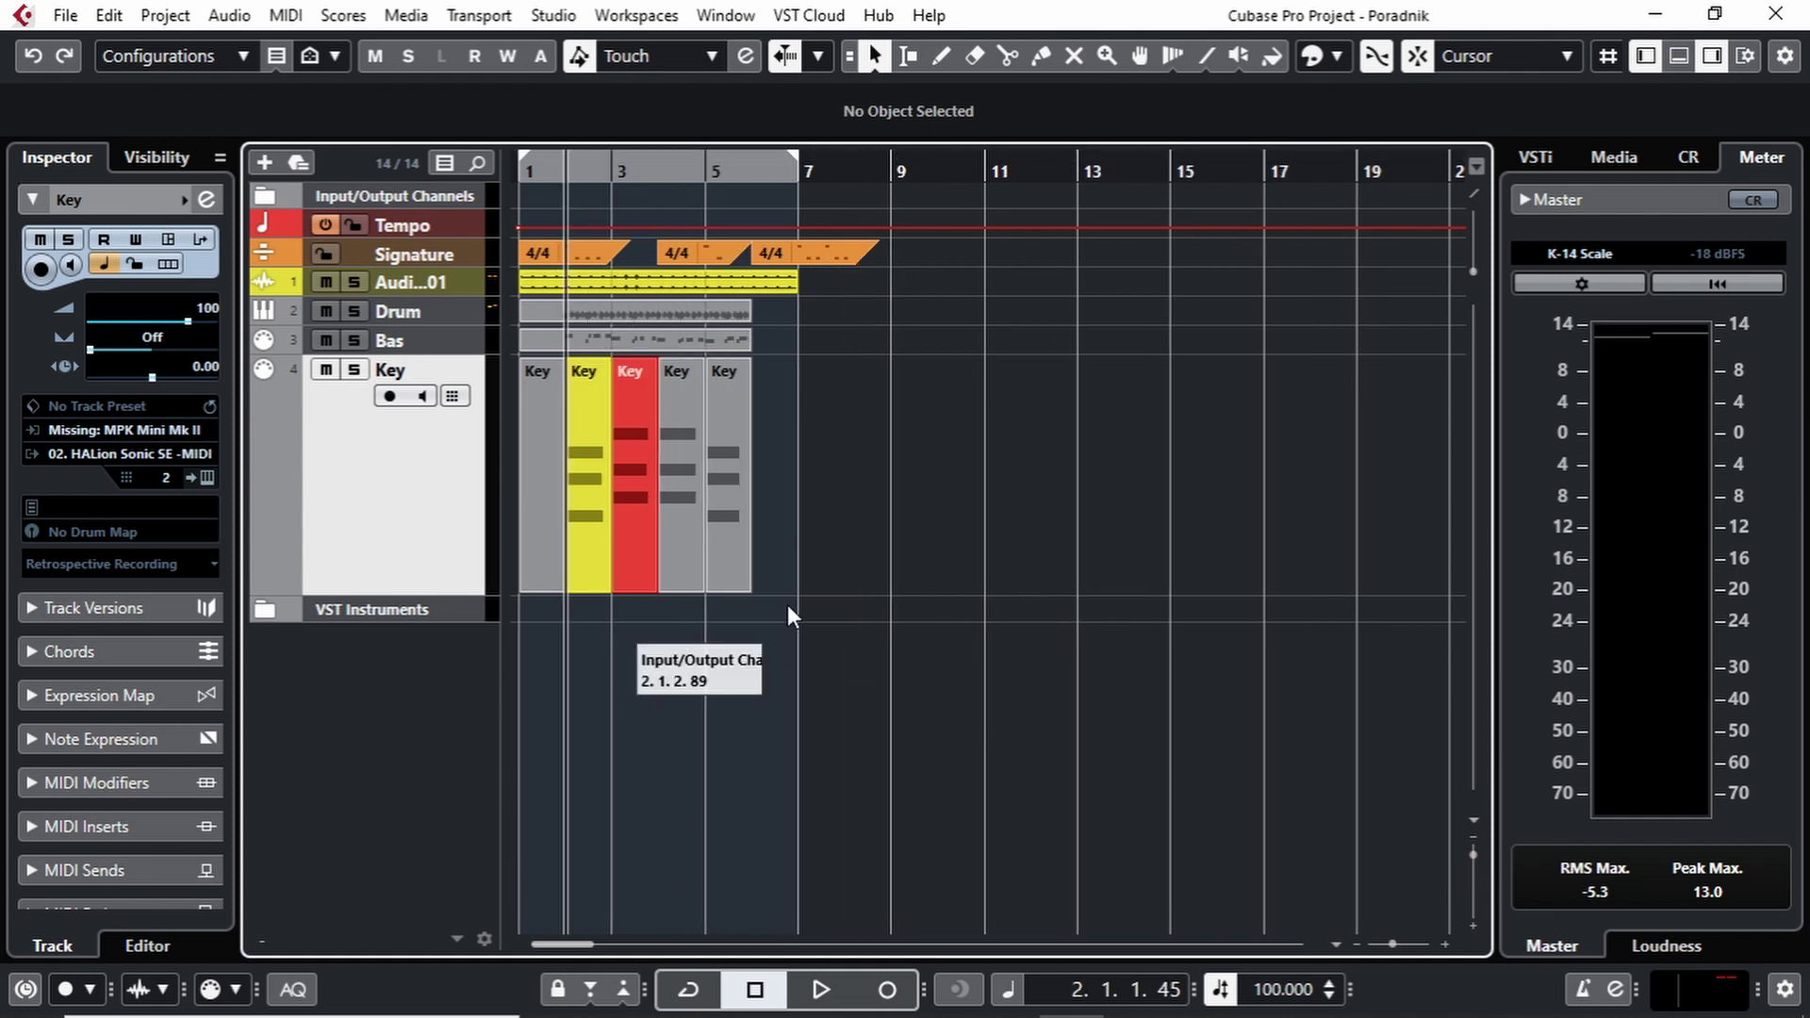
click(839, 169)
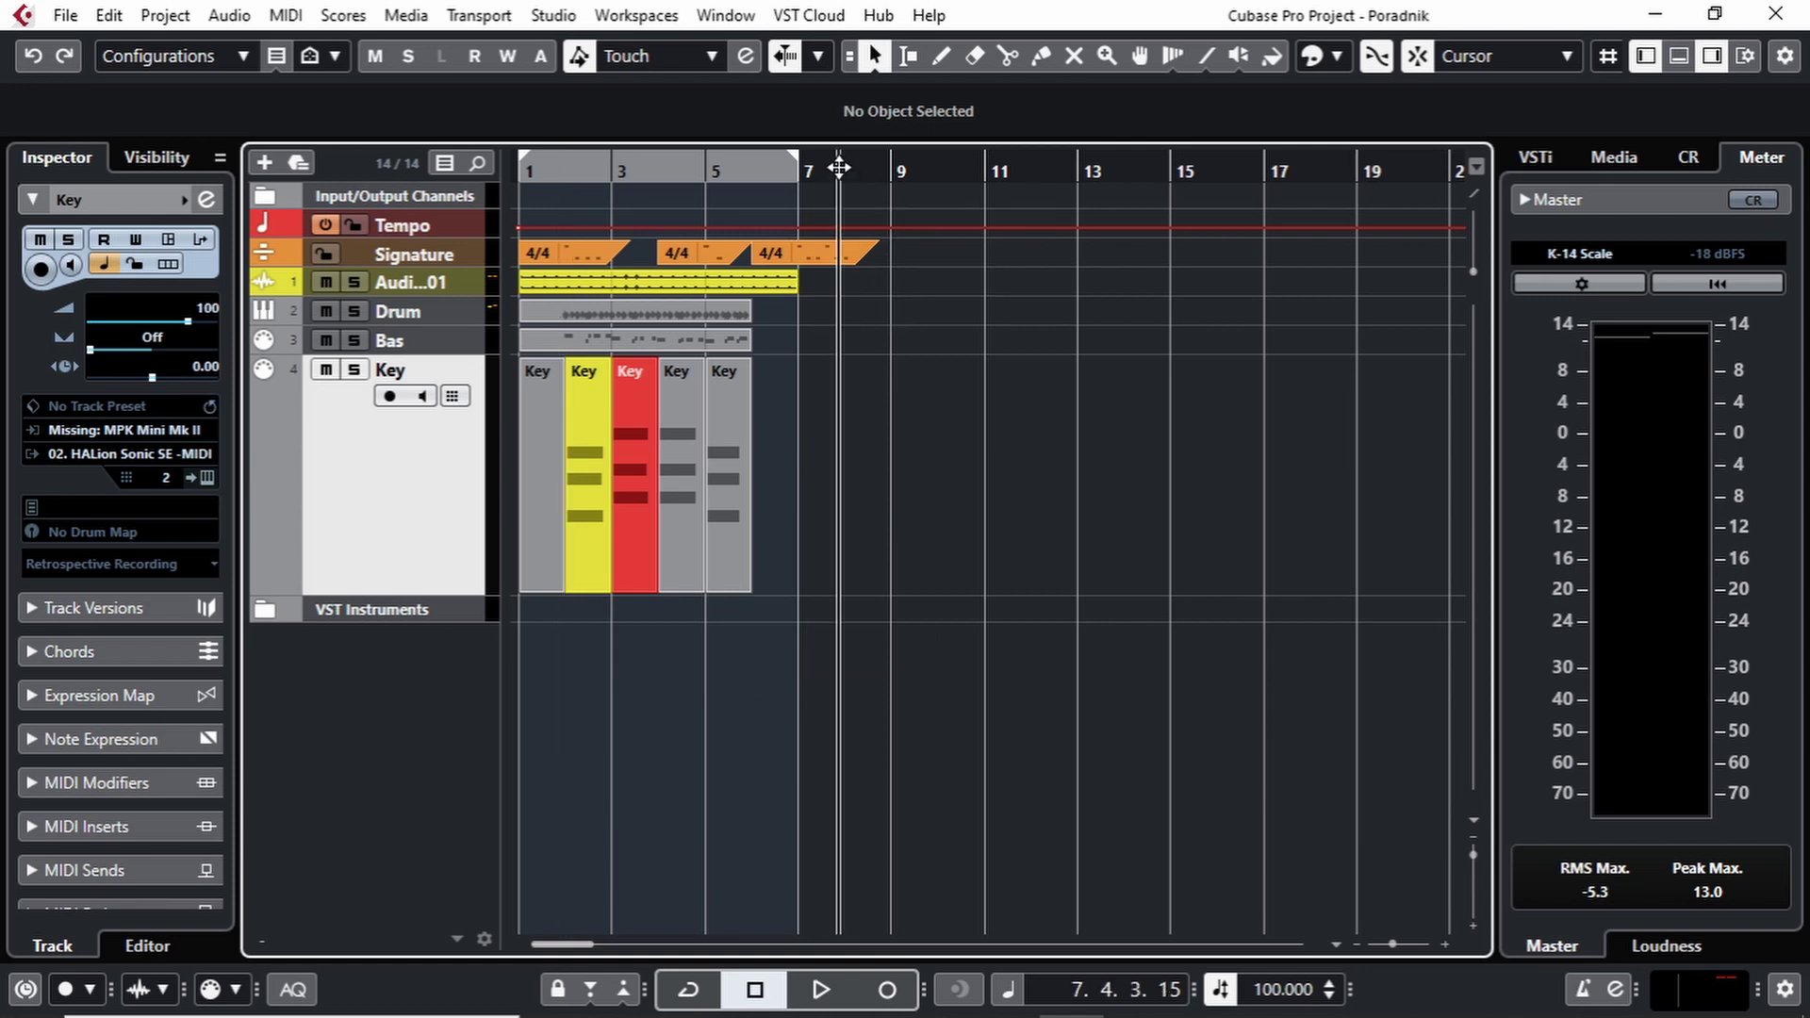
click(1503, 67)
click(1499, 211)
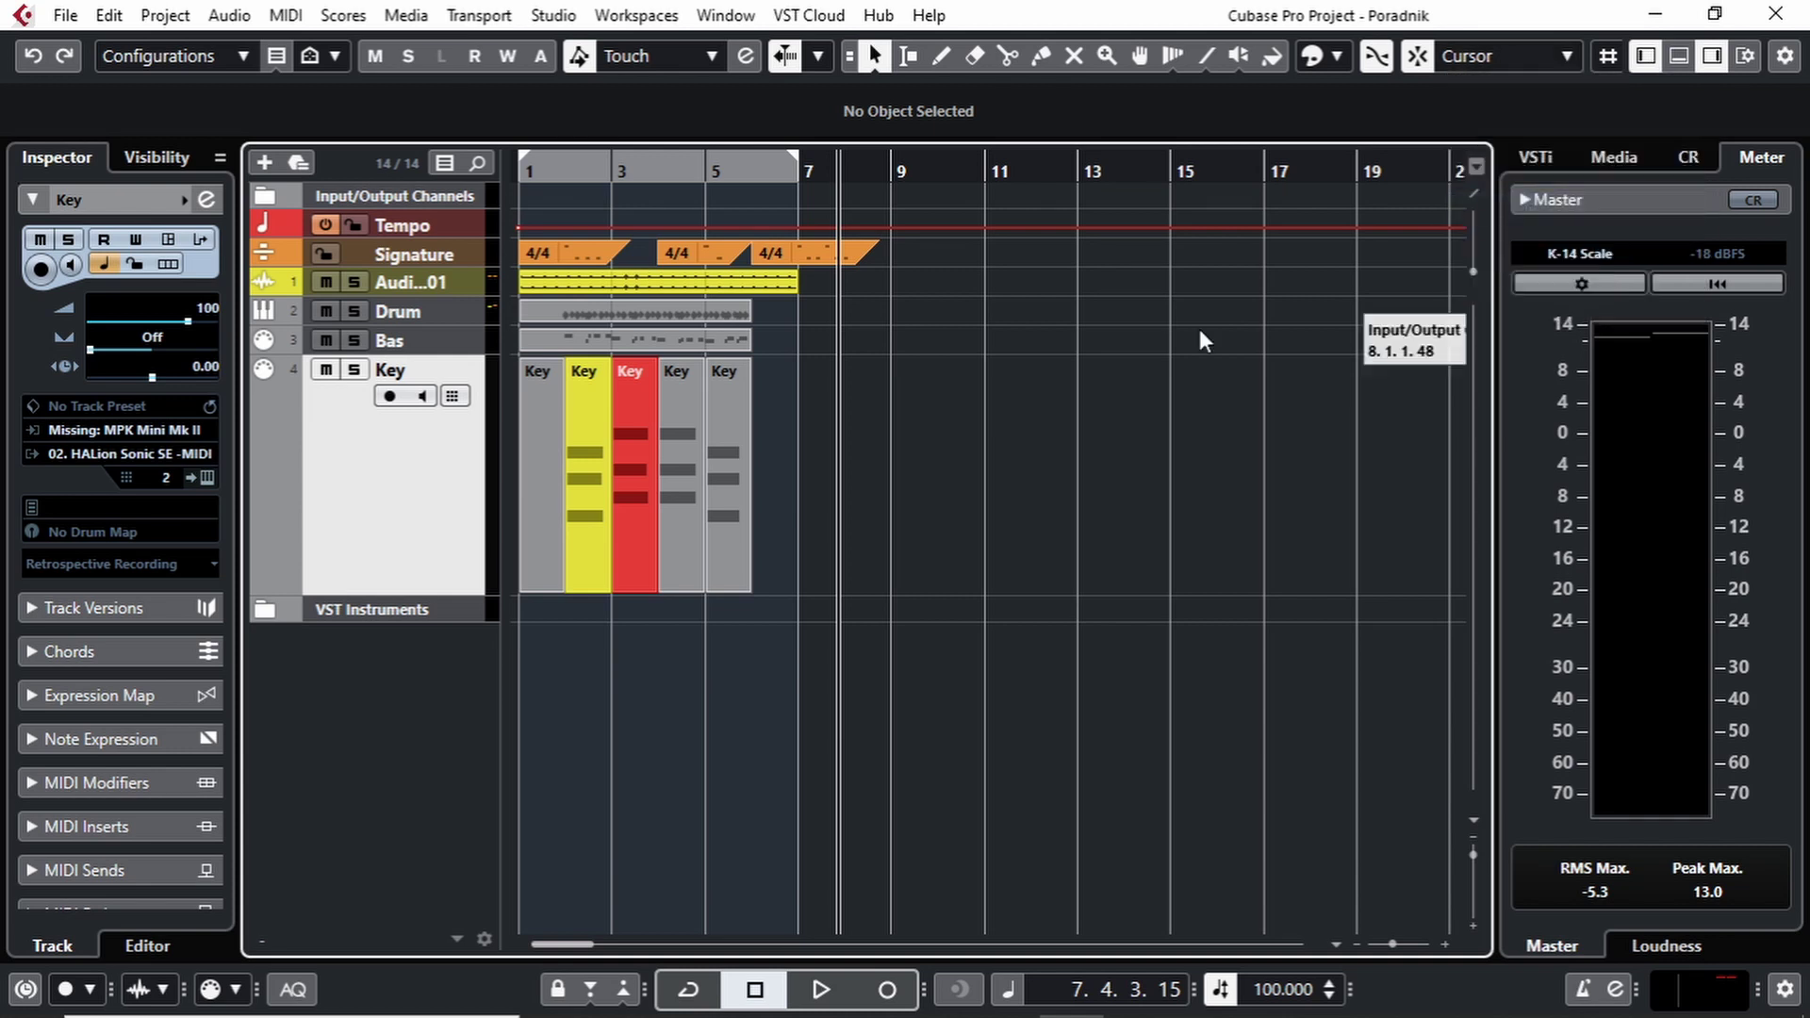
drag(719, 485, 841, 491)
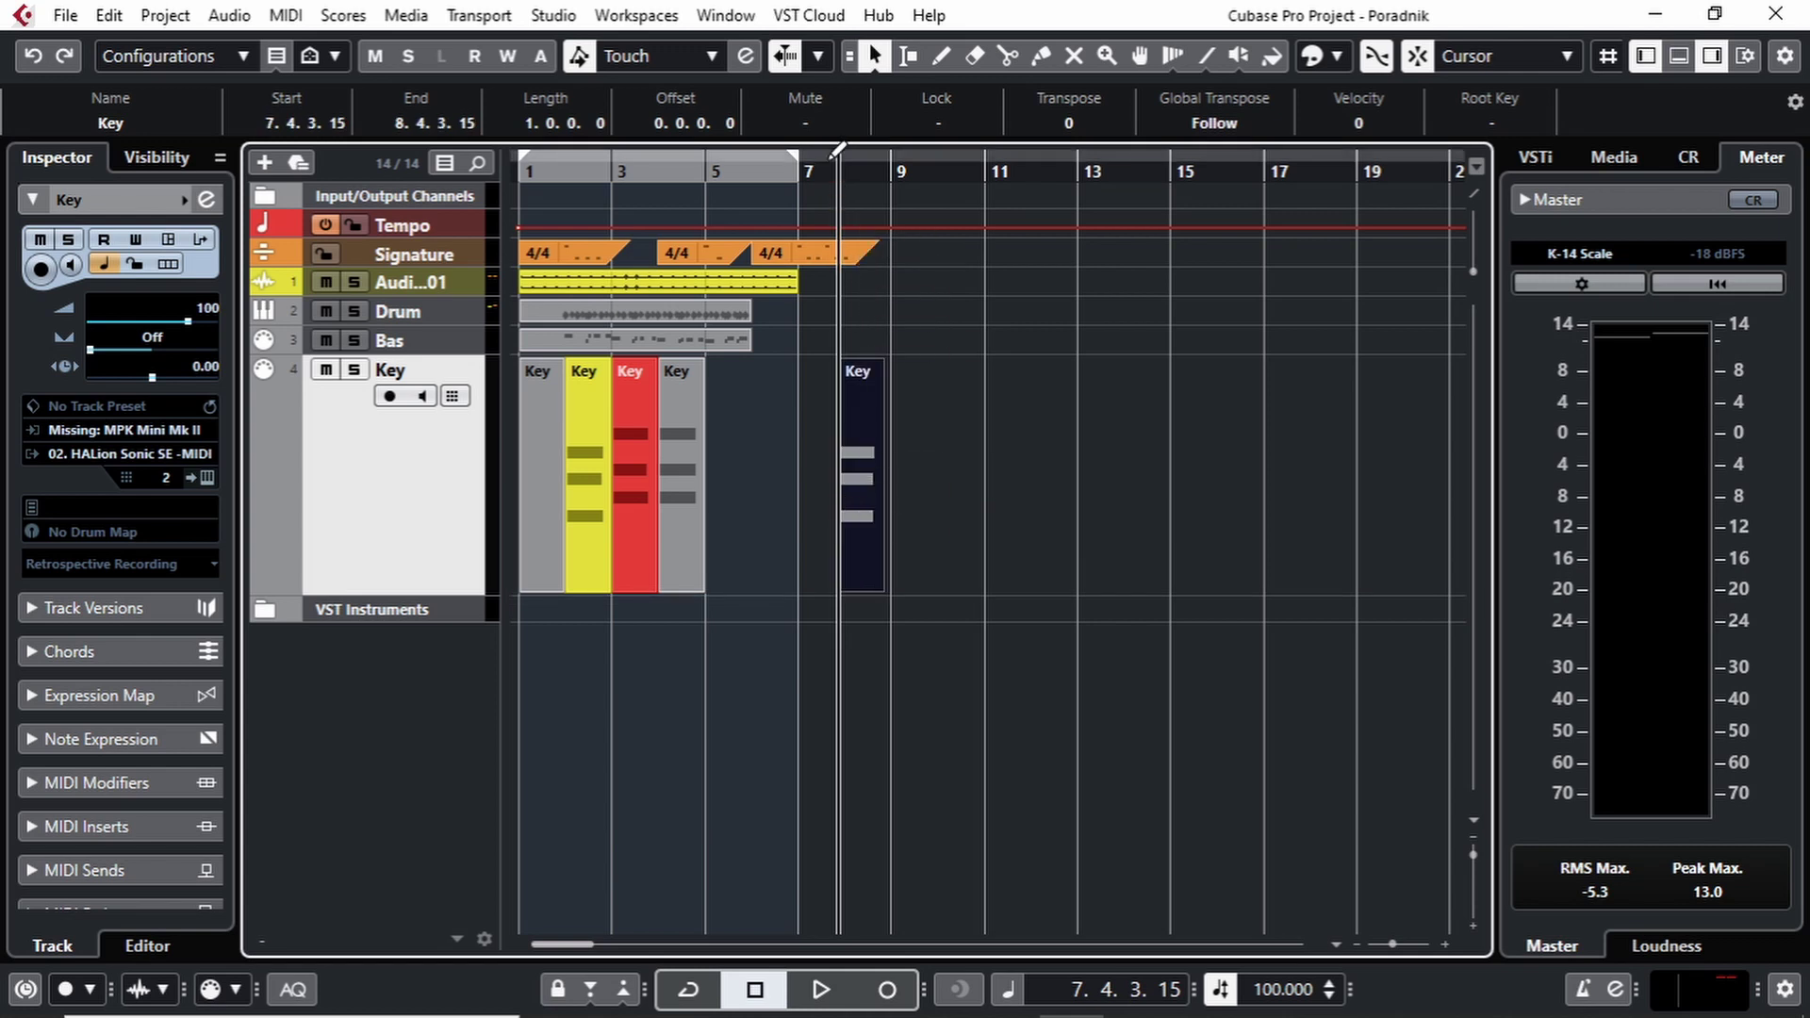
Place the project cursor at 7.2.3.117 and snap the start of the last Key part to it.
drag(826, 169, 844, 238)
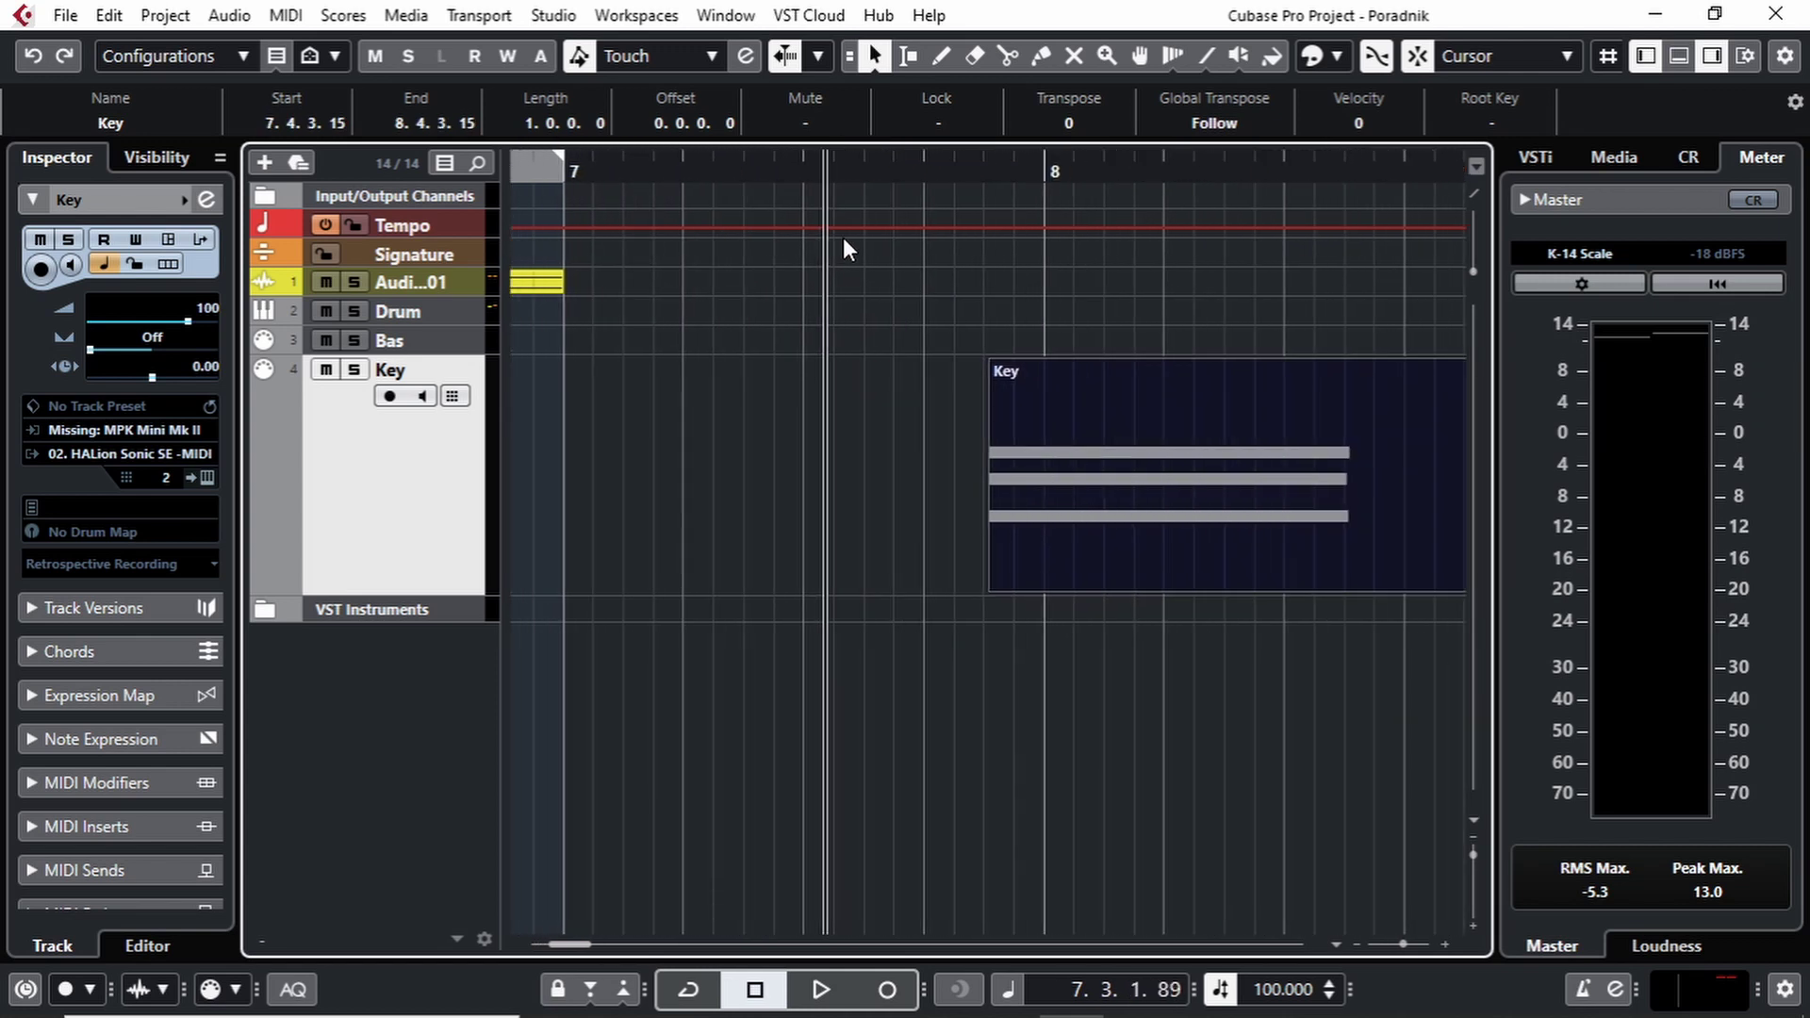
click(772, 170)
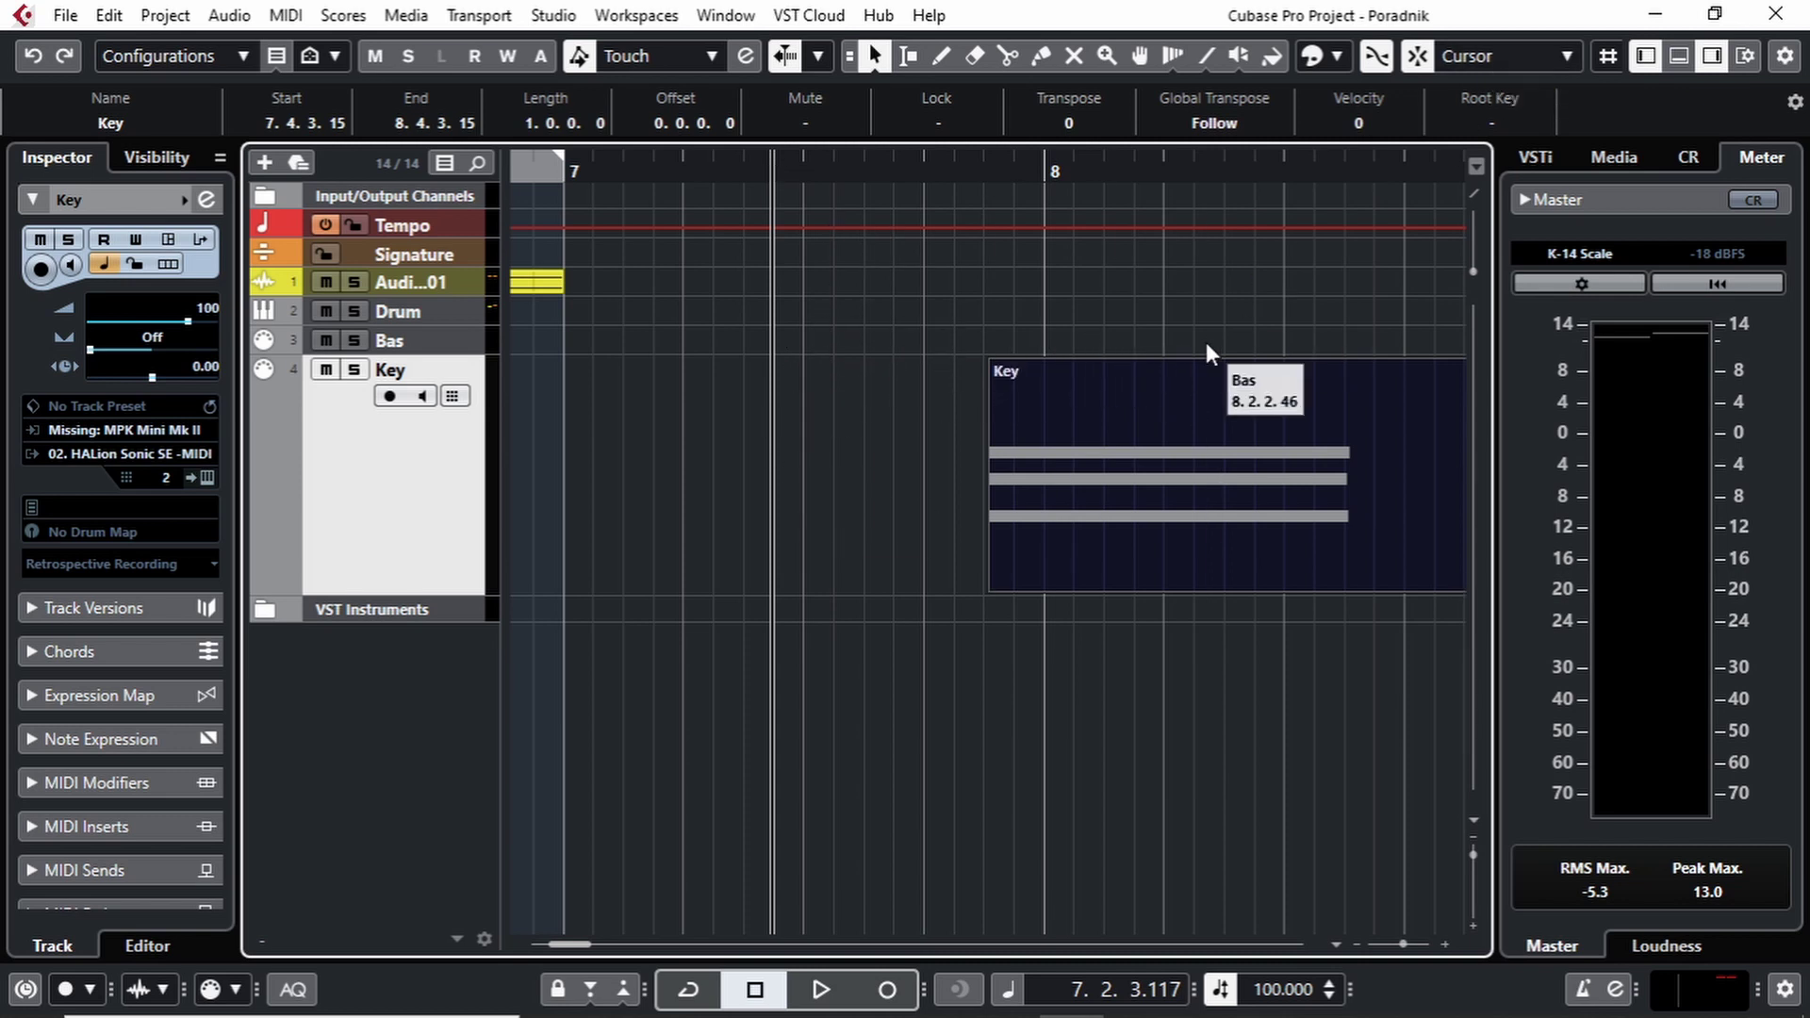
drag(1148, 424, 944, 422)
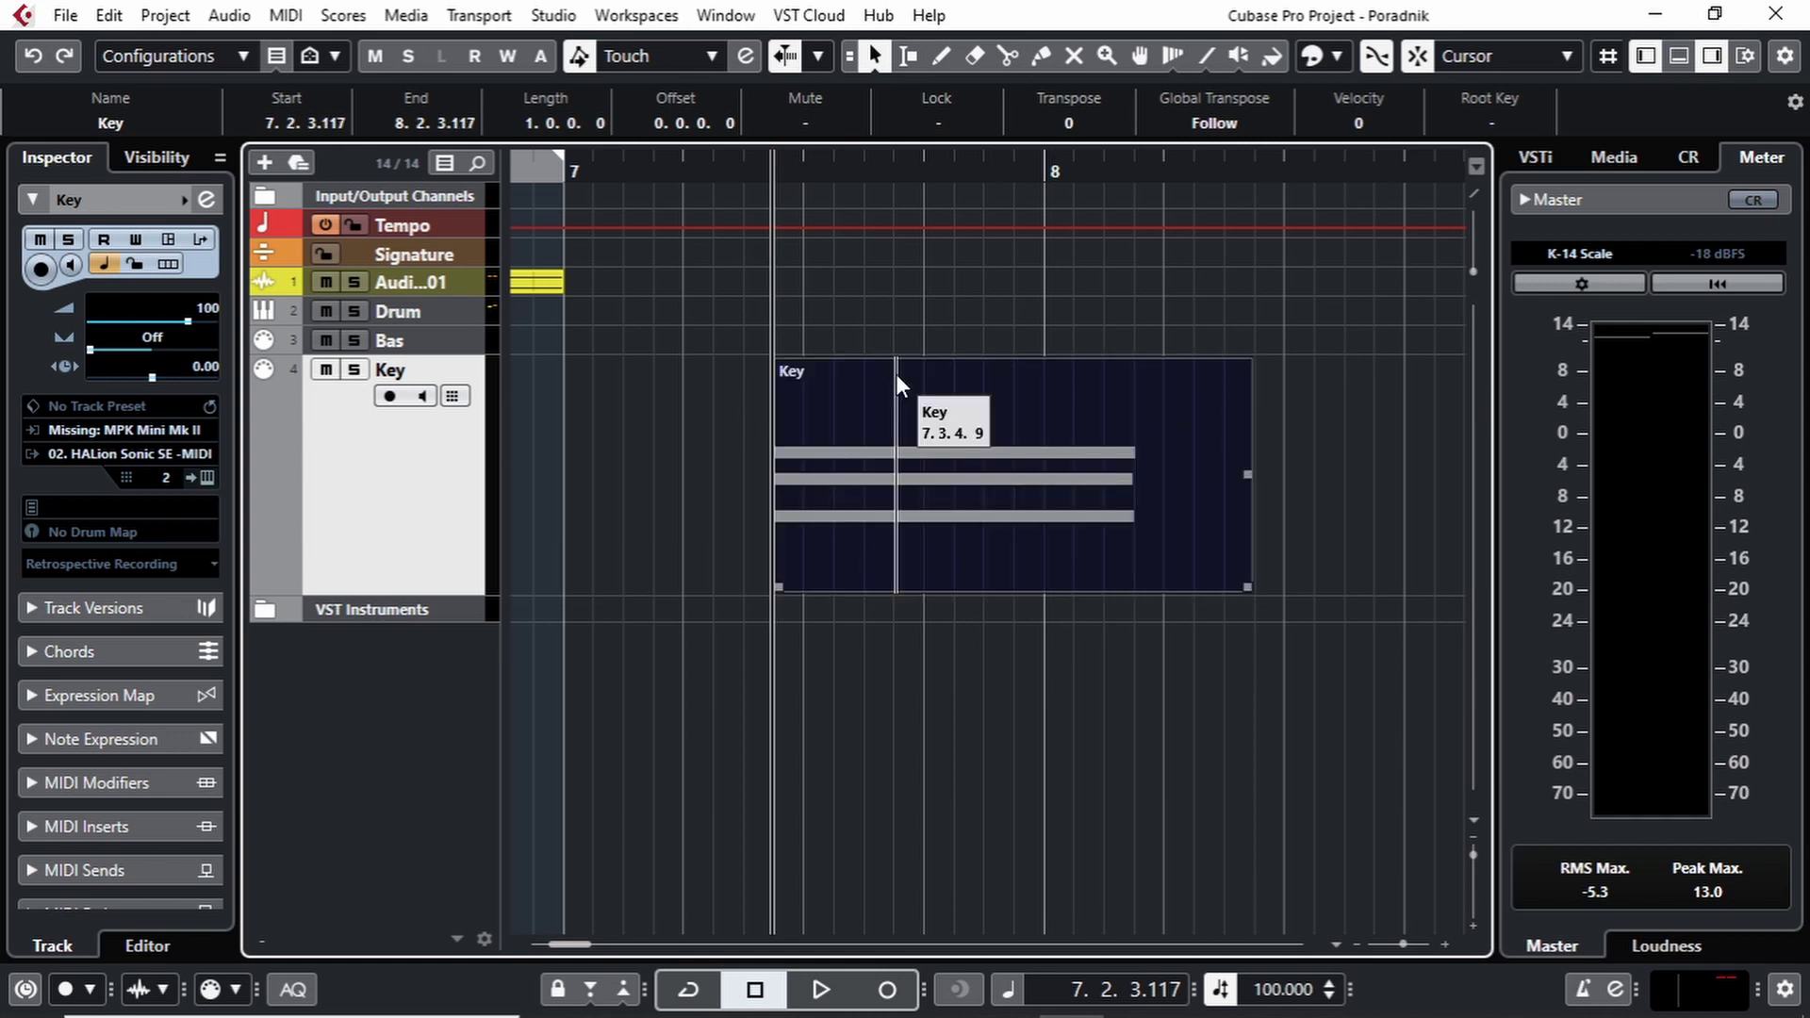
Set the snap type to Grid + Cursor.
key(g)
key(g)
key(g)
key(g)
key(g)
key(g)
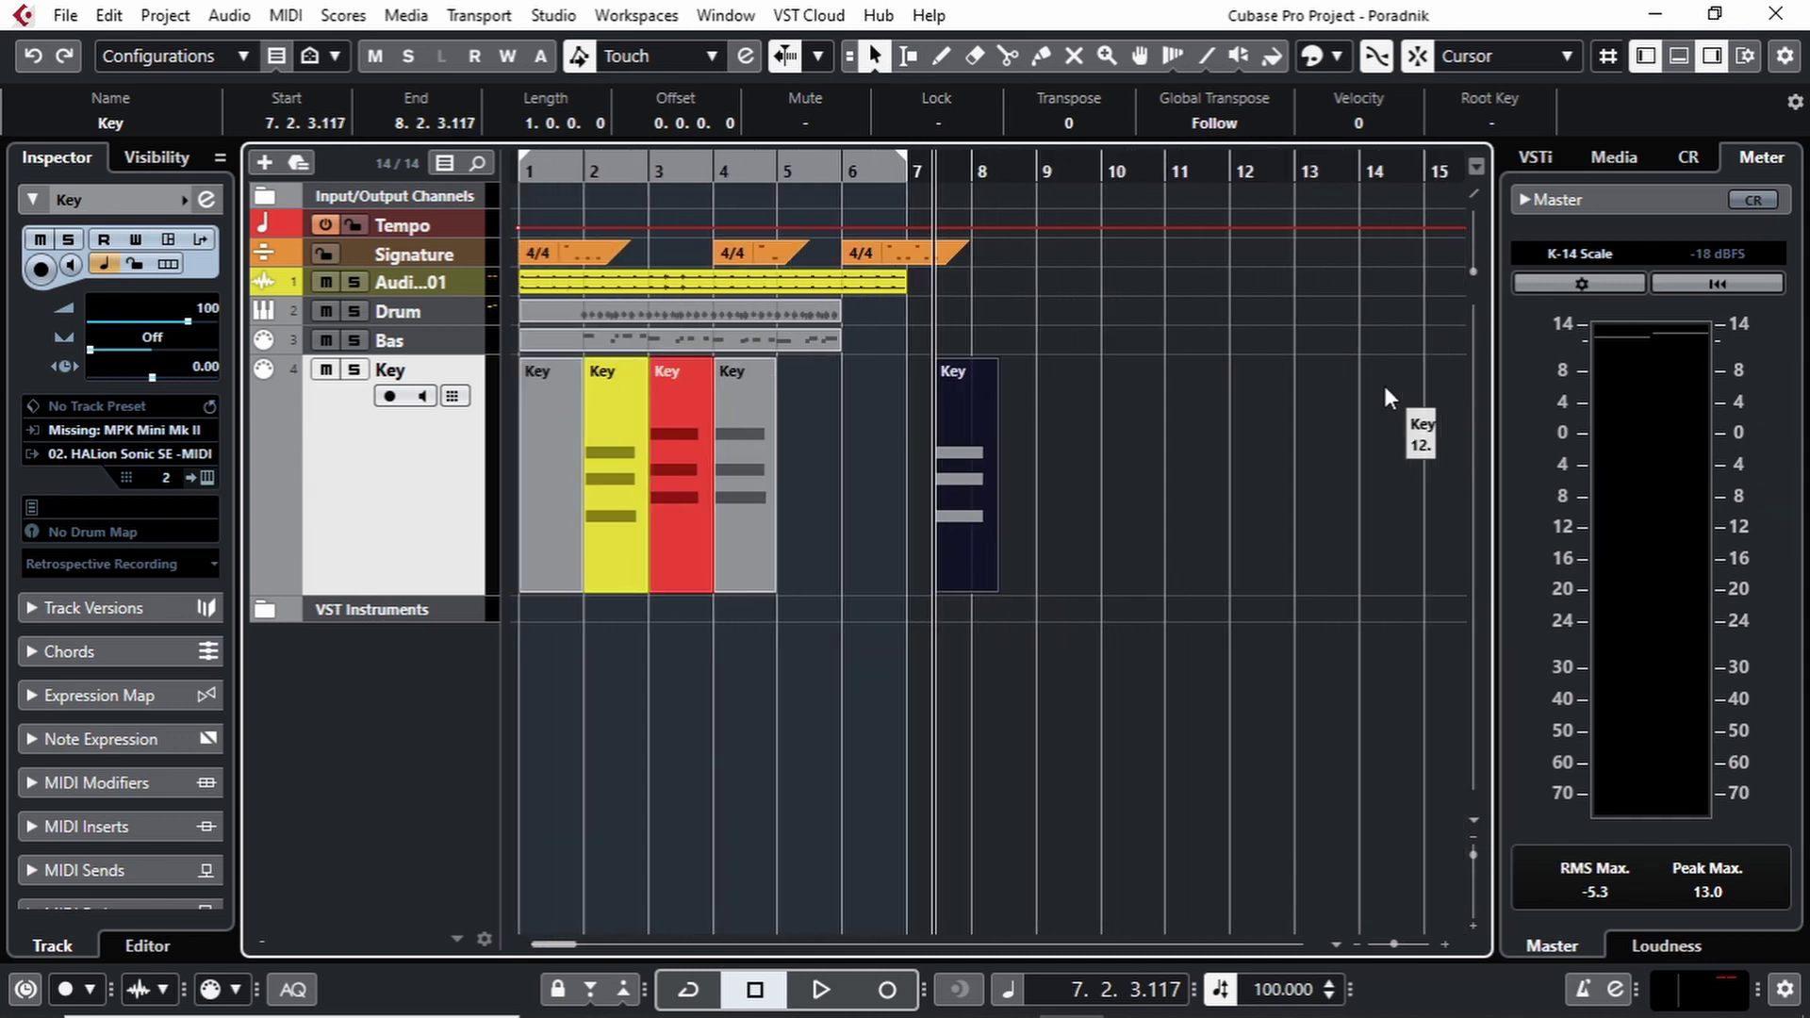
click(1550, 61)
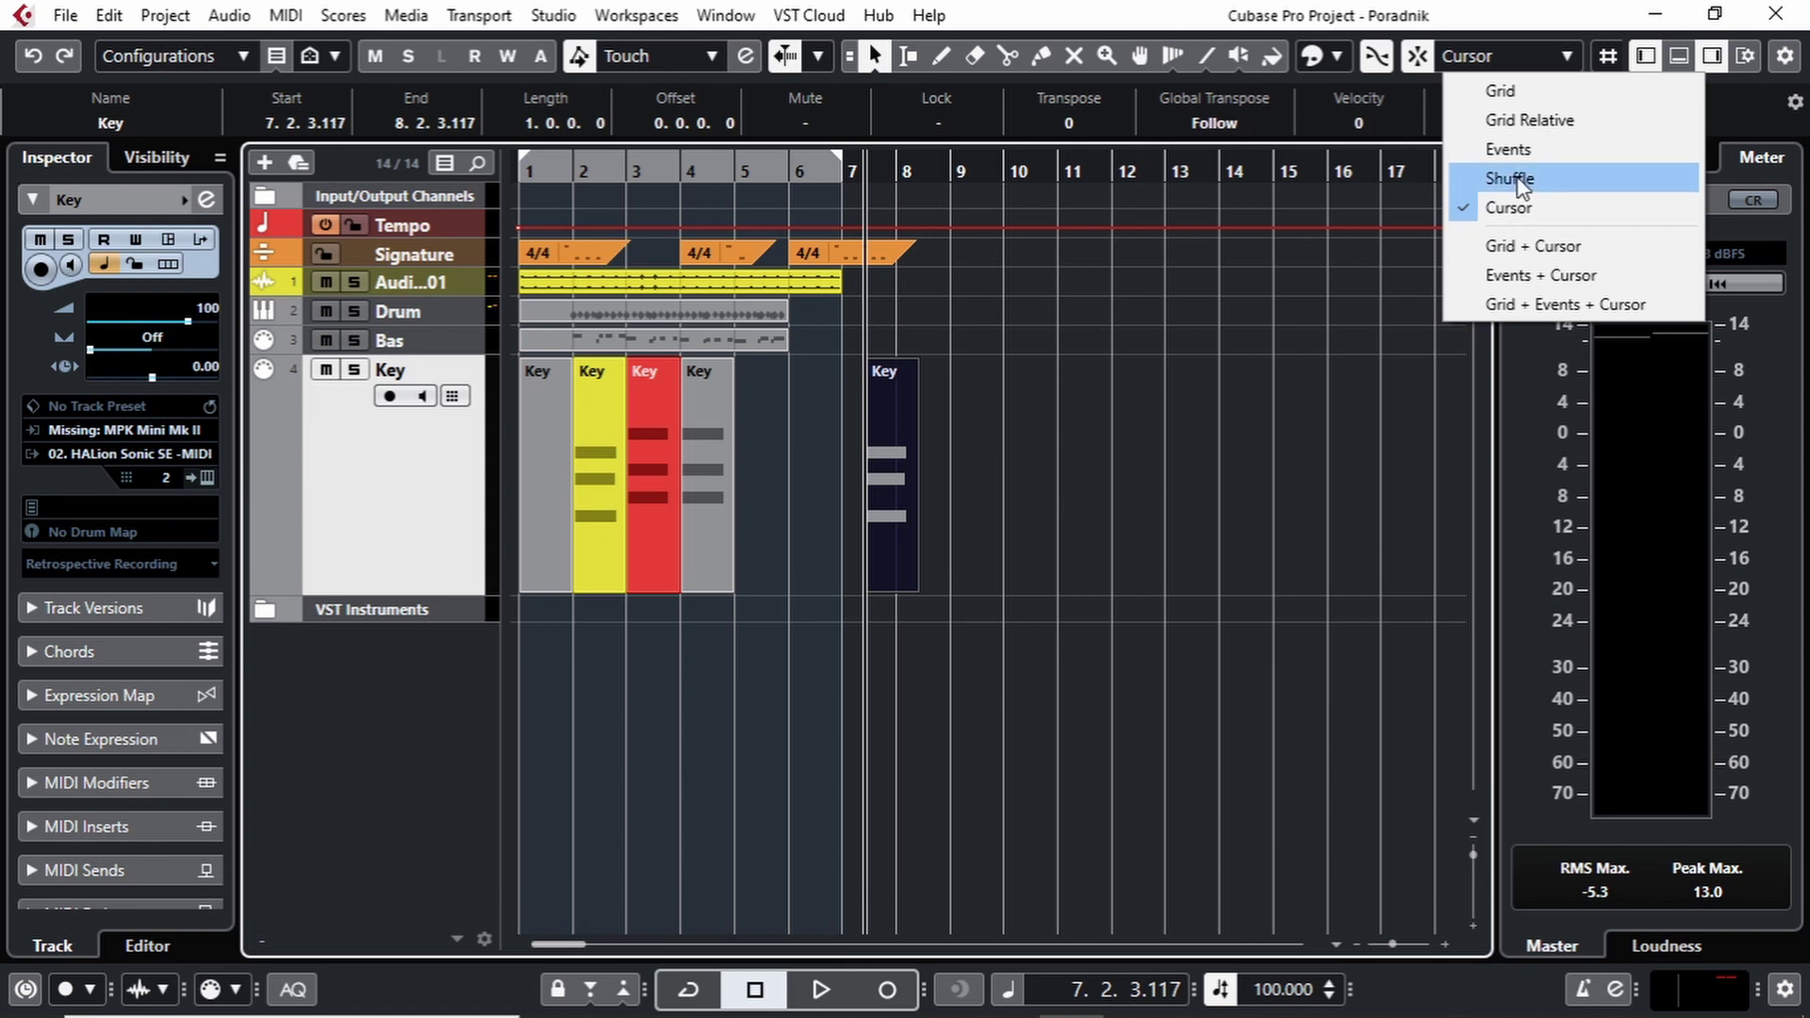
click(1525, 249)
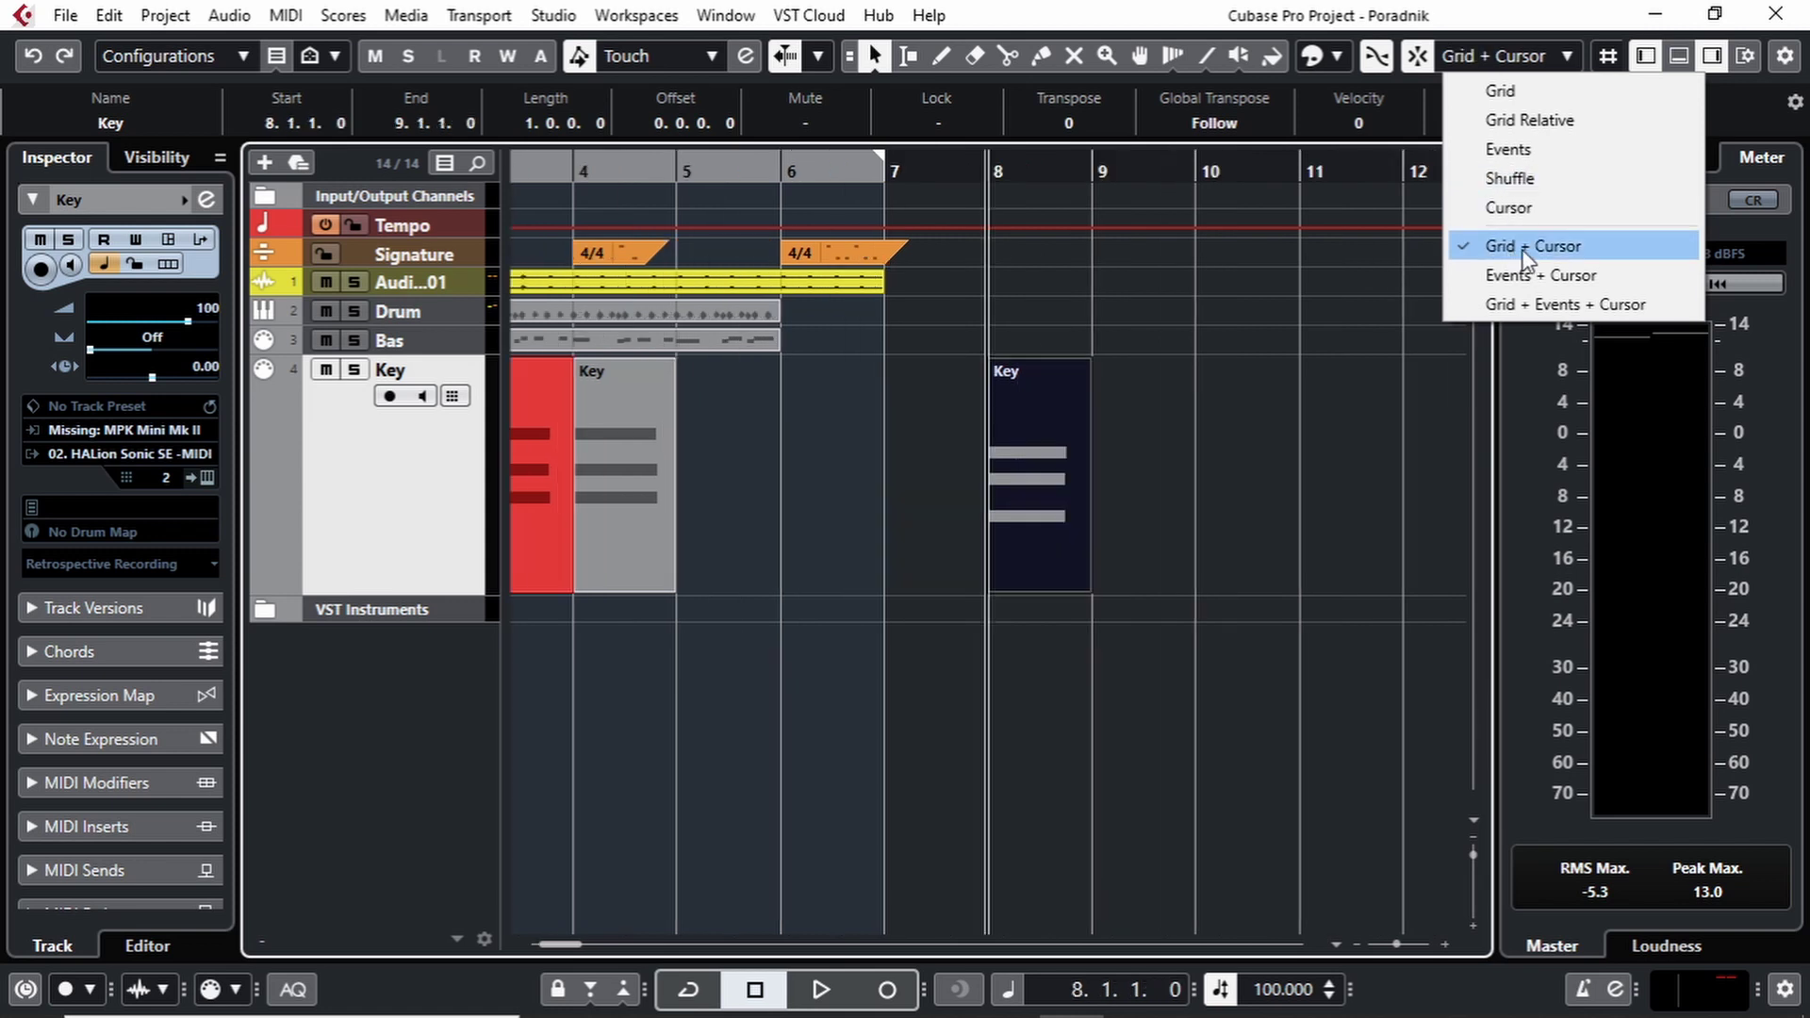